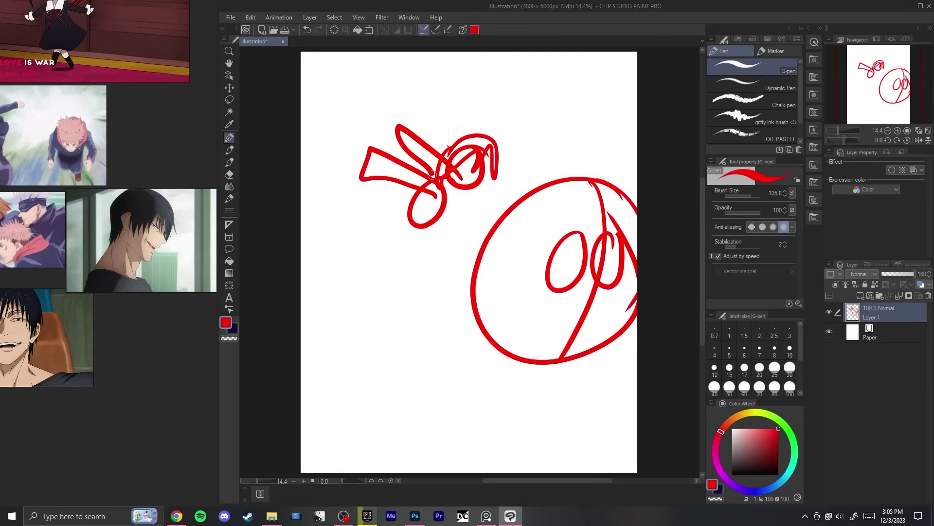
Step: Sketch the legs of the small running stick figure with thick red G-pen strokes, undoing the stray lines
drag(364, 249, 422, 218)
mouse_move(417, 230)
mouse_down()
mouse_move(419, 298)
mouse_move(421, 235)
mouse_move(442, 224)
mouse_up()
key(ctrl+z)
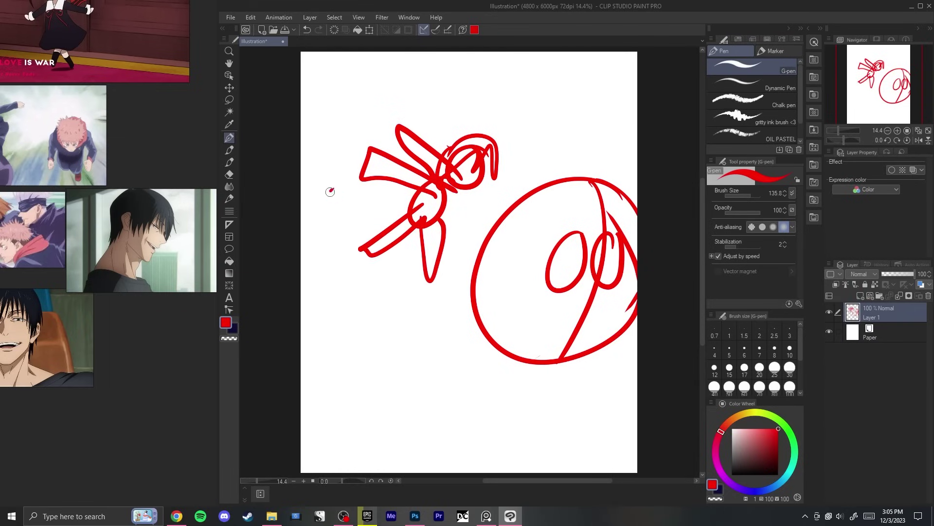
drag(330, 192, 365, 226)
key(ctrl+z)
Step: Lasso the small red stick figure and release the selection
key(j)
key(k)
key(m)
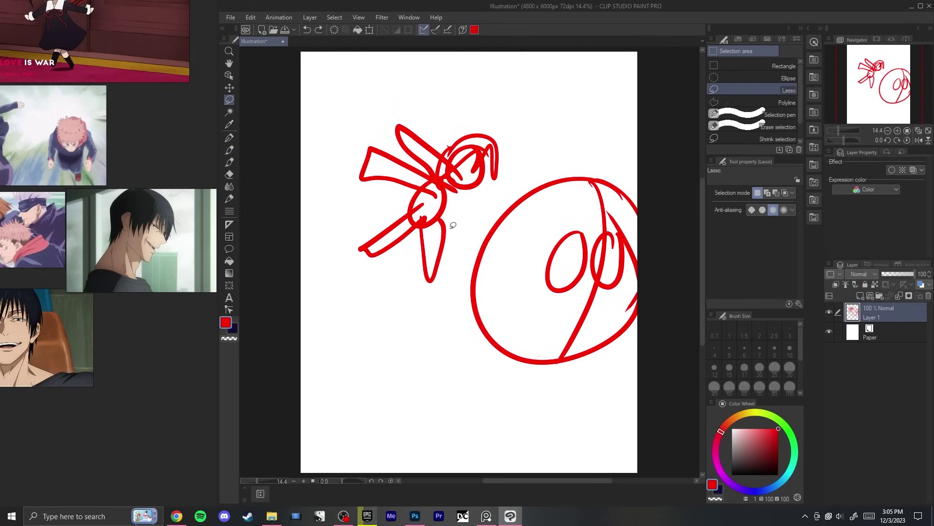
drag(452, 226, 450, 229)
key(ctrl+d)
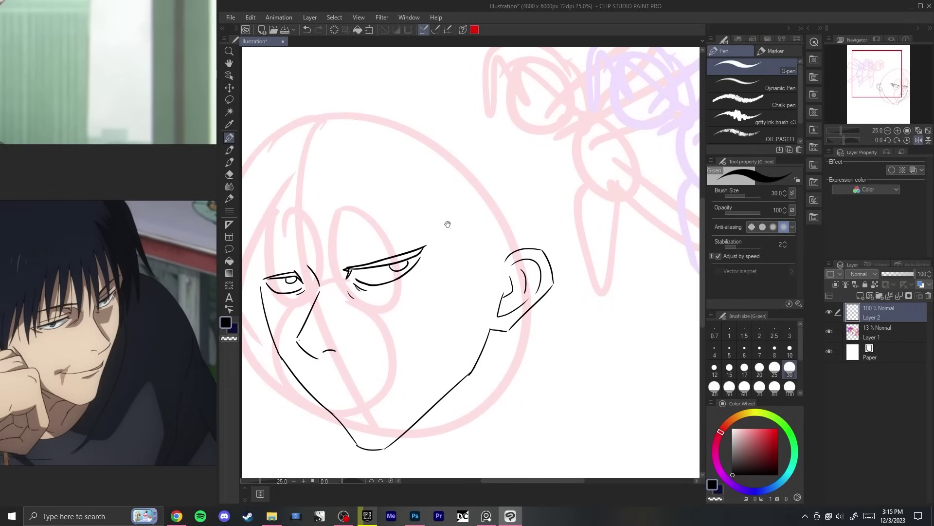
Step: Apply the transform to the lassoed cheek outline, deselect it, and ink an eyebrow stroke above the smaller eye
drag(445, 221, 384, 241)
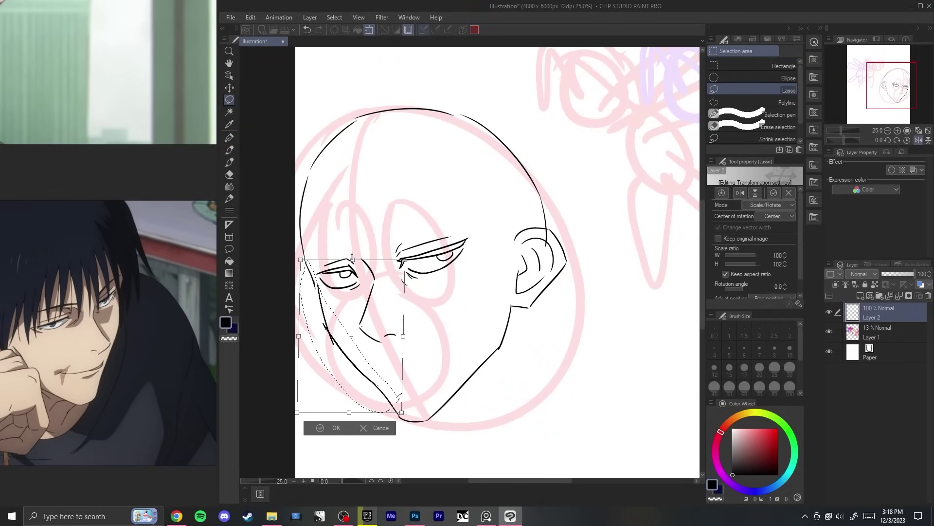
key(Return)
key(ctrl+d)
drag(365, 339, 359, 297)
key(p)
drag(311, 238, 331, 222)
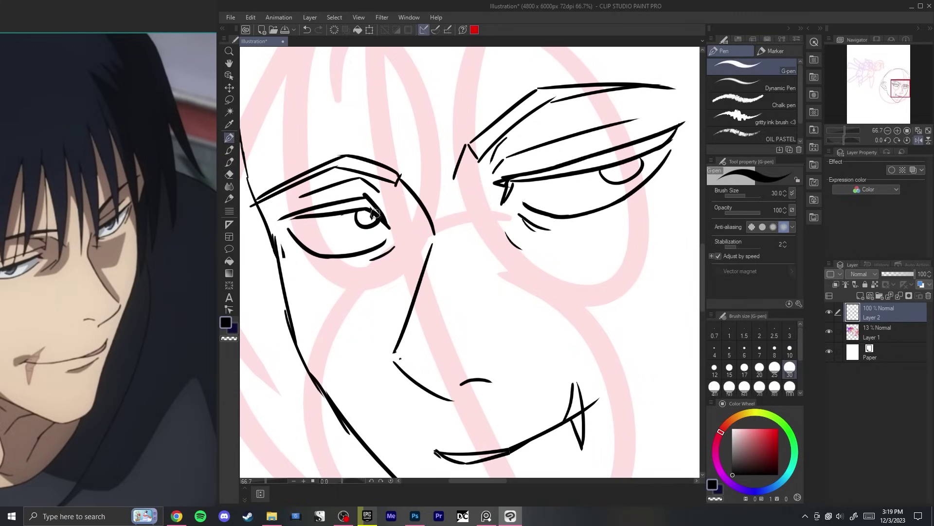
Step: Examine the large face's proportions from a distance and in mirrored view
scroll(350, 220, down, 4)
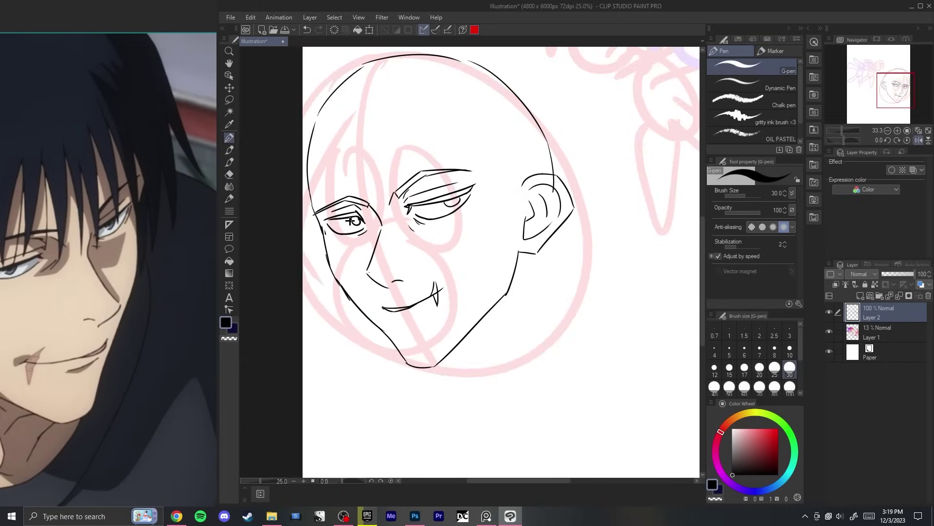
key(h)
key(h)
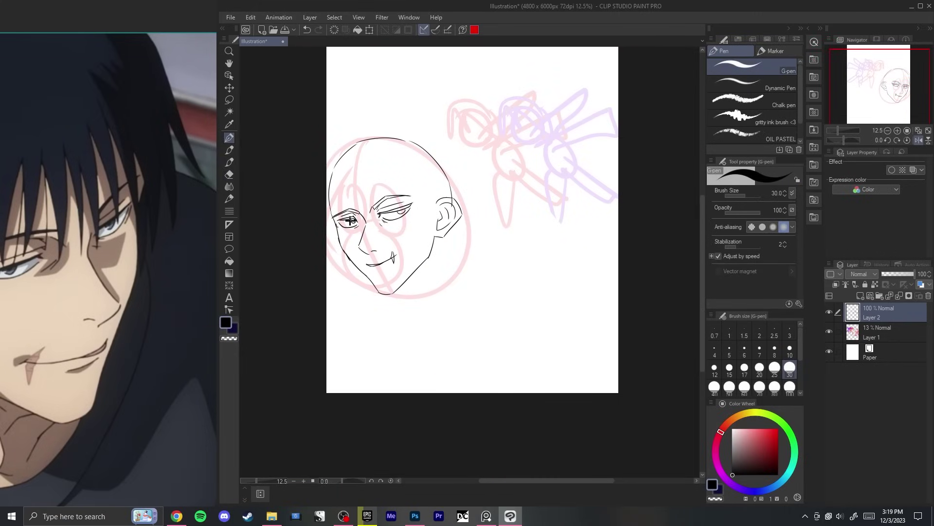
scroll(350, 221, up, 3)
scroll(435, 314, down, 3)
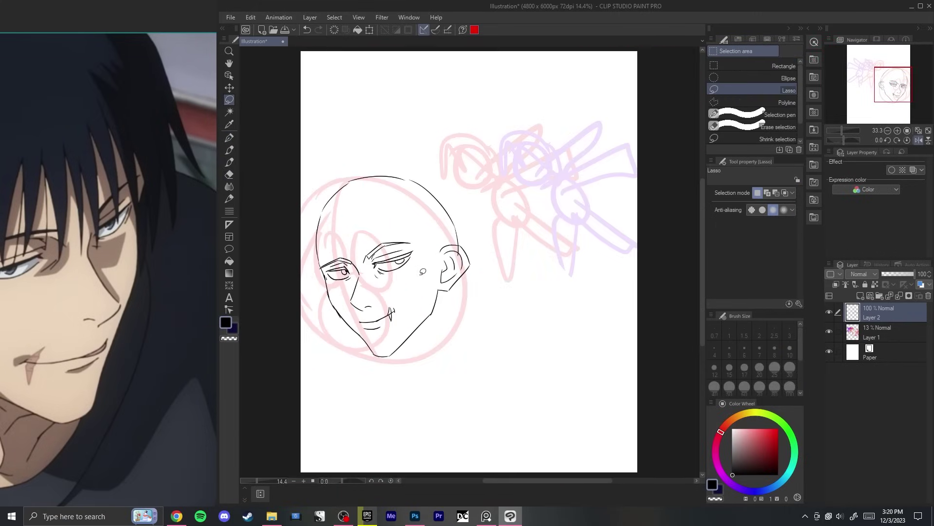
Step: Lasso the area around the ear on the large head
key(m)
scroll(282, 307, up, 4)
mouse_move(546, 258)
mouse_down()
mouse_move(510, 345)
mouse_move(531, 360)
mouse_up()
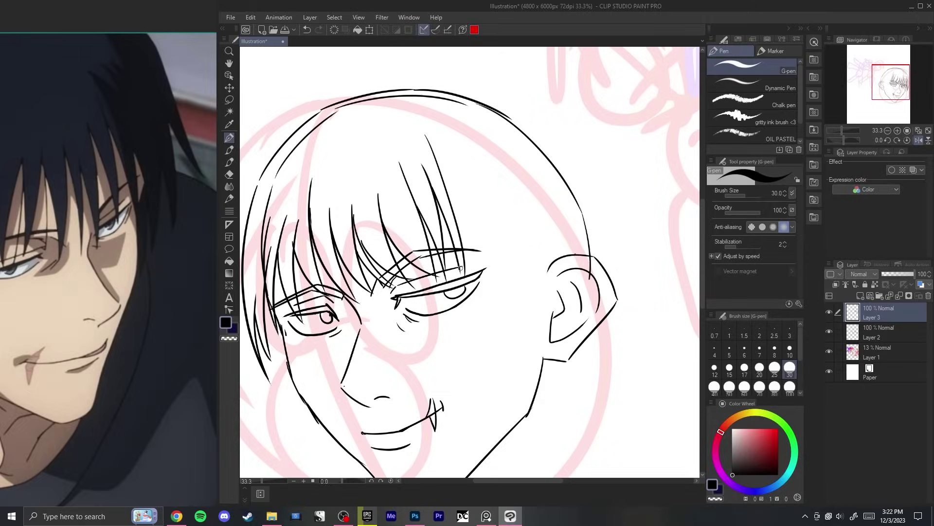
Step: Undo the last fringe strand and redraw it above the larger eye
key(ctrl+z)
drag(443, 165, 460, 249)
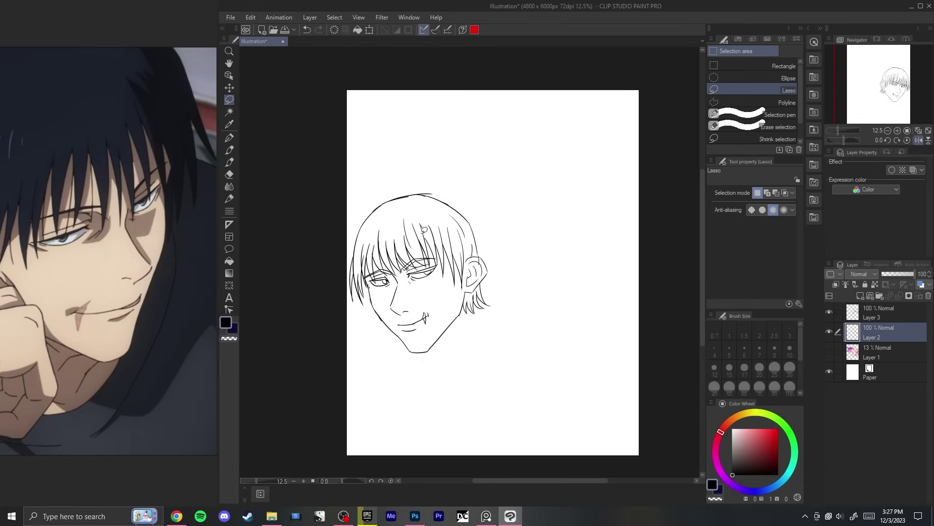
Step: Compare the larger eye's earlier and adjusted placement by undoing and redoing the last three changes
key(ctrl+z)
key(ctrl+z)
key(ctrl+z)
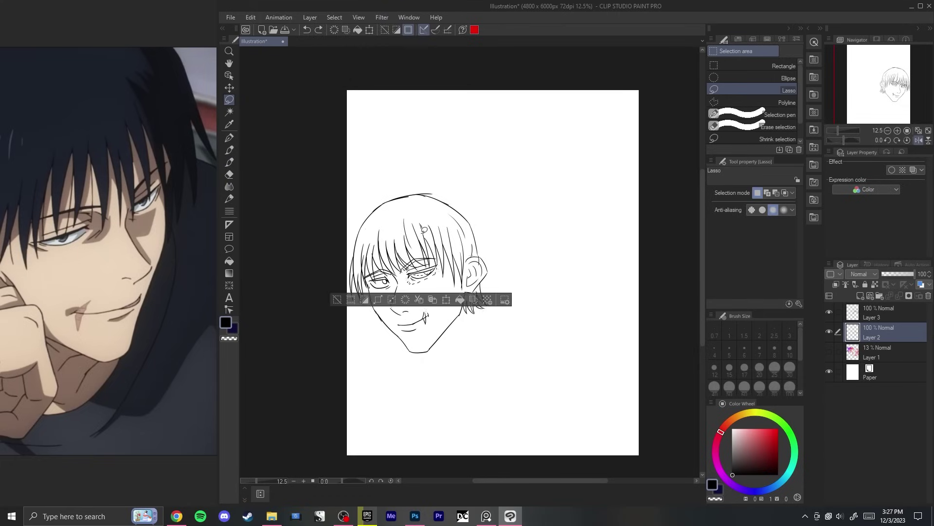
key(ctrl+y)
key(ctrl+y)
key(ctrl+y)
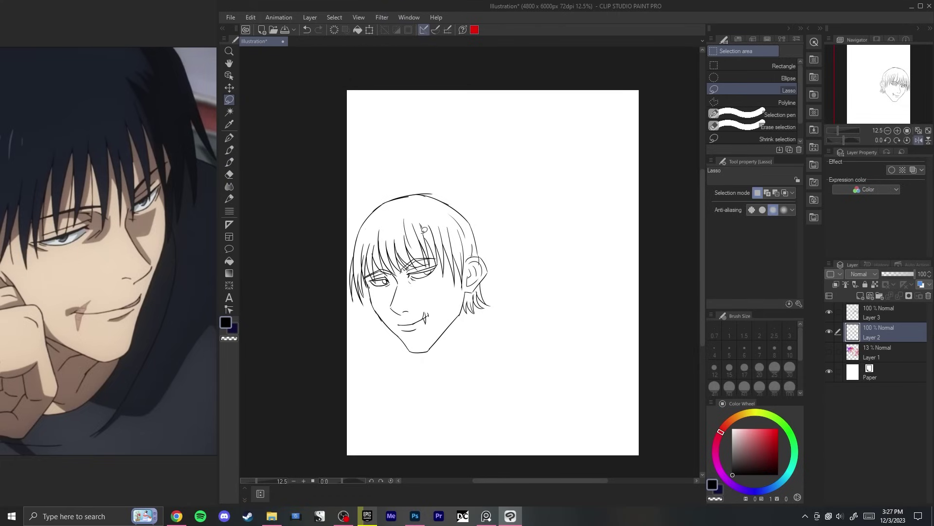
scroll(423, 229, up, 5)
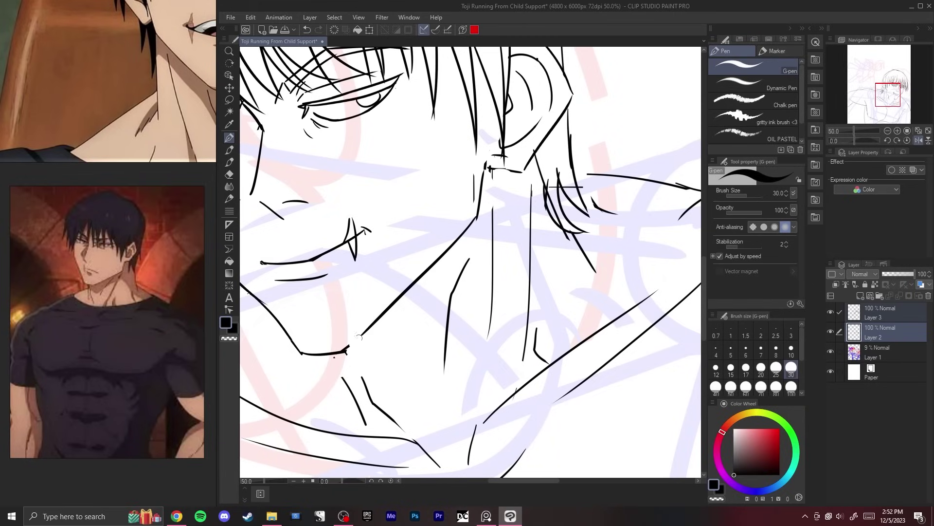
Step: Transform the lassoed eyelid and eyebrow lines on the small running girl's face to adjust their placement
key(ctrl+0)
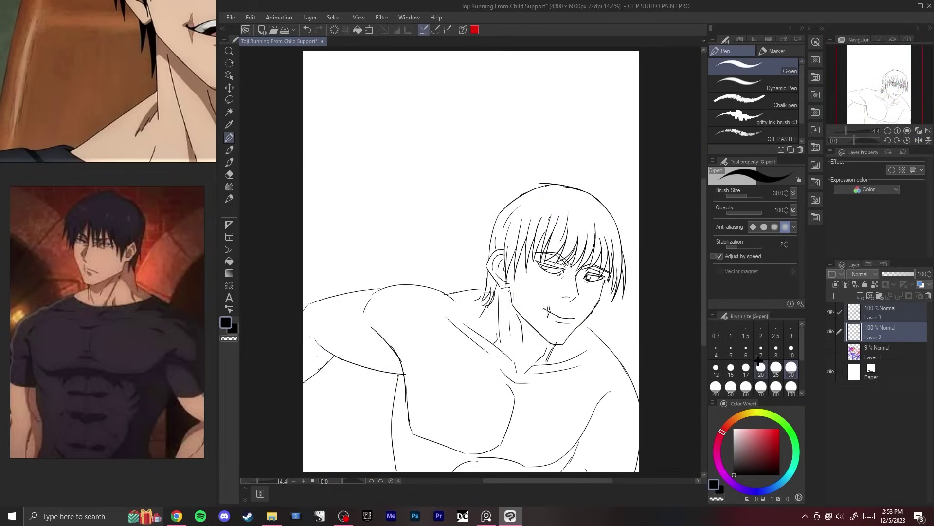
key(h)
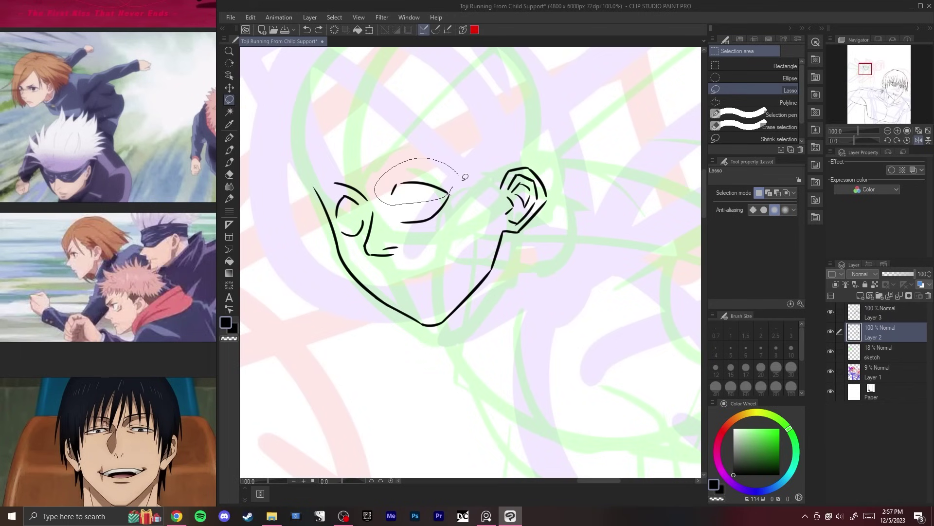
key(ctrl+t)
drag(379, 181, 379, 193)
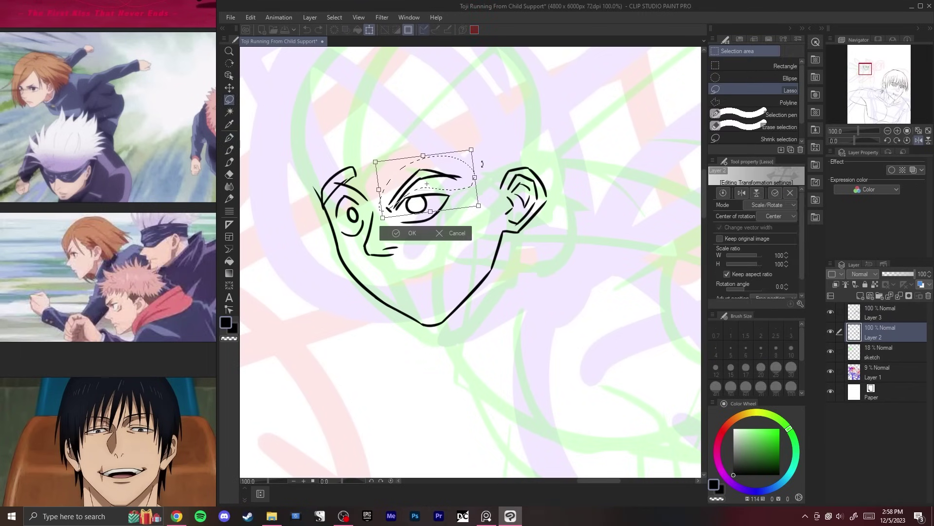
drag(430, 177, 437, 181)
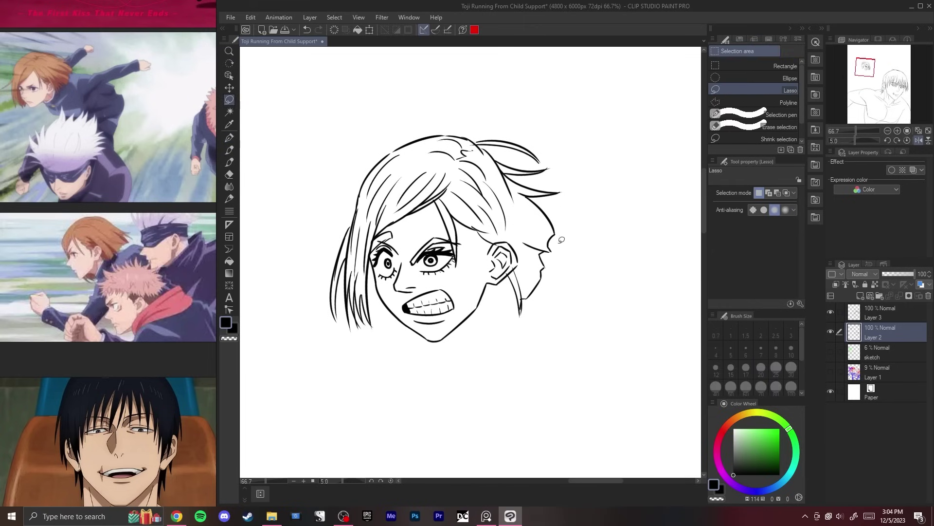
Step: Lasso the hair ends behind the girl's ear and transform them slightly outward
drag(522, 281, 580, 251)
key(ctrl+t)
drag(599, 217, 611, 218)
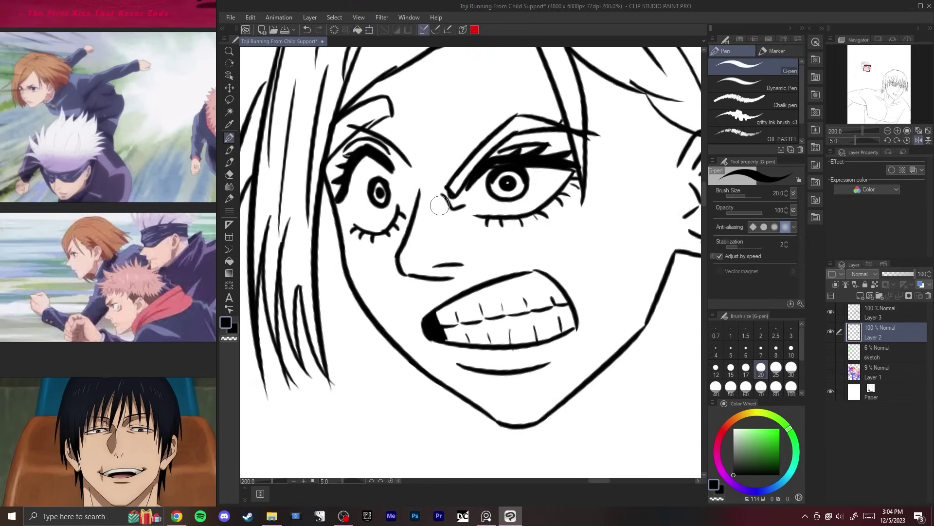
Step: Undo the last line on the girl's outstretched arm
drag(540, 233, 496, 257)
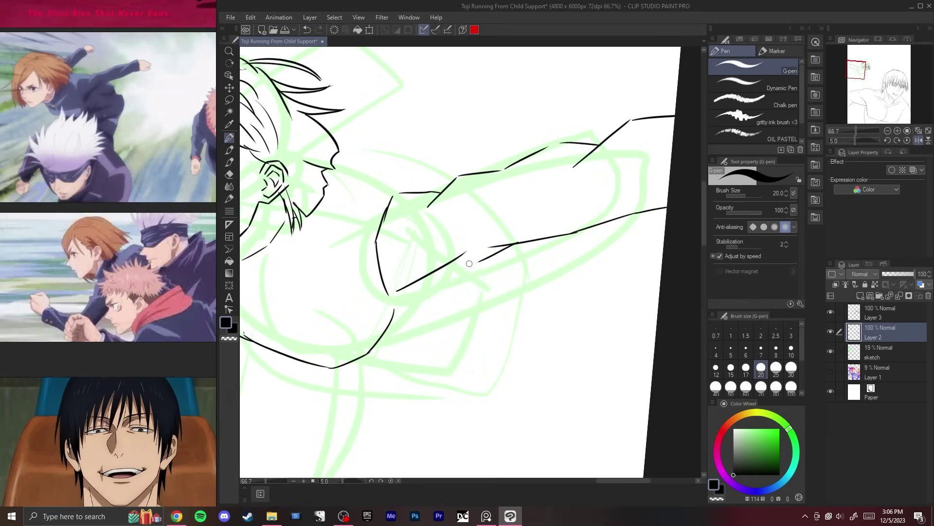
key(ctrl+z)
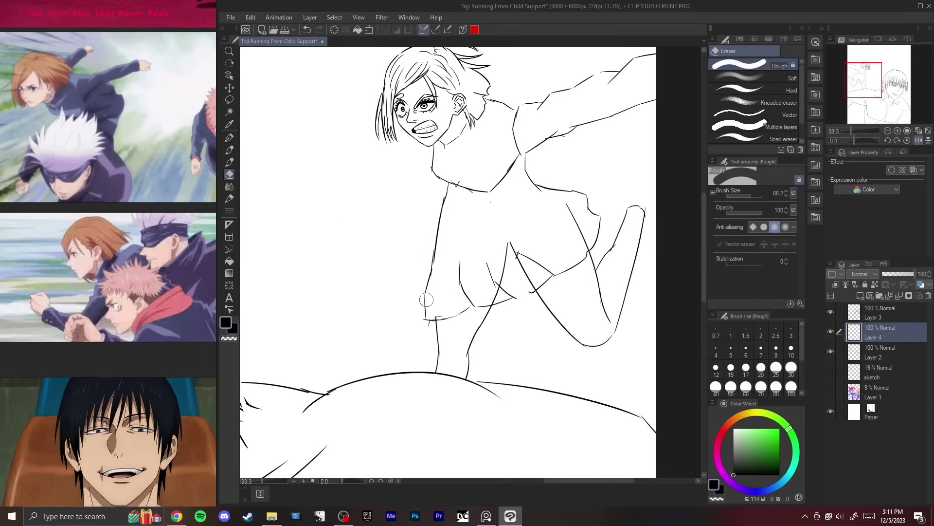
Step: Switch to Chrome and view the easy-to-hard drawing comparison in the "jujutsu kaisen hardest characters to draw" image results
click(177, 516)
click(246, 8)
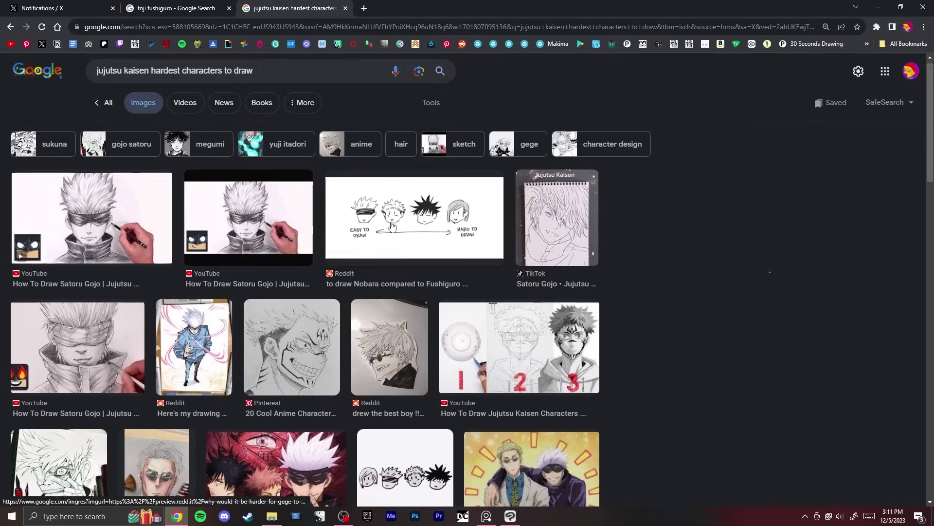
click(397, 209)
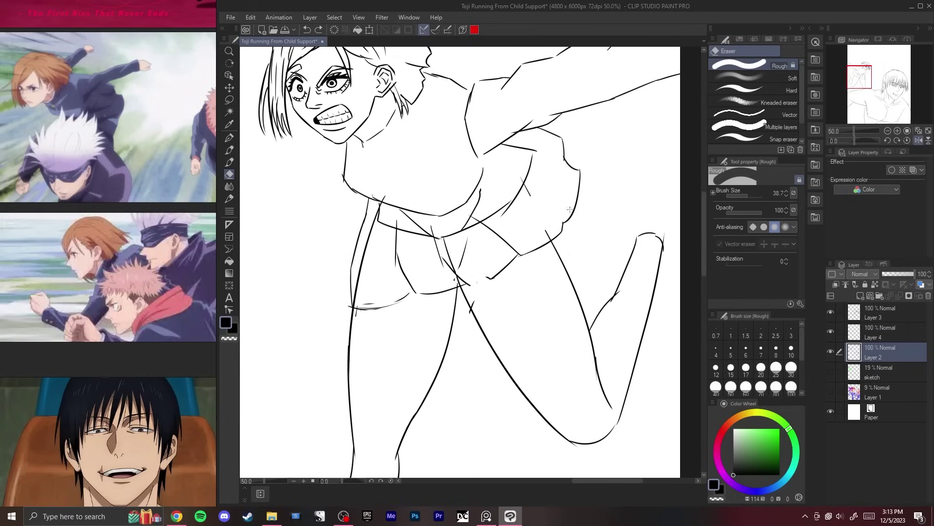
Step: Erase the girl's rear jacket outline above her raised leg, picking the line's layer and enlarging the eraser
mouse_move(569, 209)
mouse_down()
mouse_move(557, 242)
mouse_move(588, 232)
mouse_up()
mouse_move(567, 232)
mouse_down()
mouse_move(602, 212)
mouse_move(619, 174)
mouse_move(611, 154)
mouse_move(571, 193)
mouse_up()
mouse_move(539, 269)
mouse_down()
mouse_move(477, 274)
mouse_move(382, 312)
mouse_move(377, 240)
mouse_up()
ctrl+shift+click(560, 180)
key(])
drag(562, 190, 549, 167)
key(p)
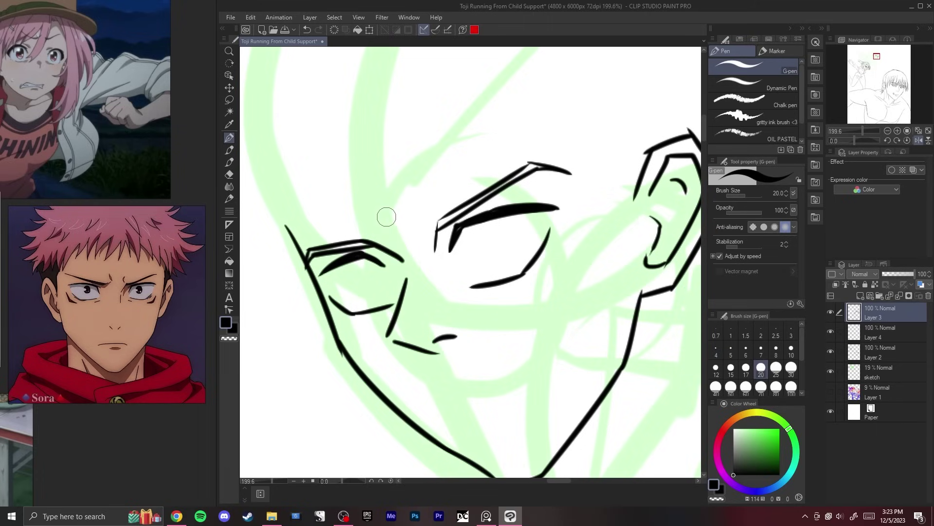
Step: Draw the frown crease between the eyebrows of the second small character with the G-pen
drag(425, 209, 419, 234)
key(ctrl+z)
scroll(419, 233, down, 5)
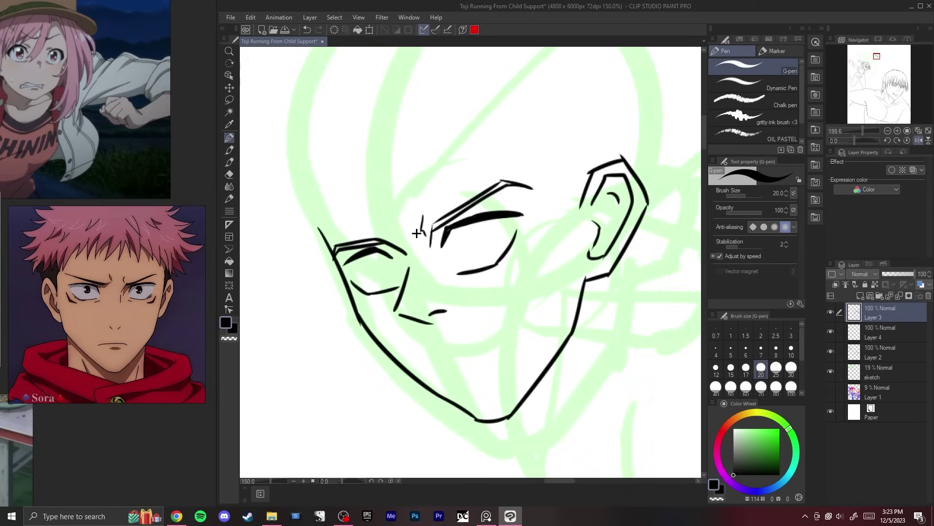
scroll(418, 233, up, 4)
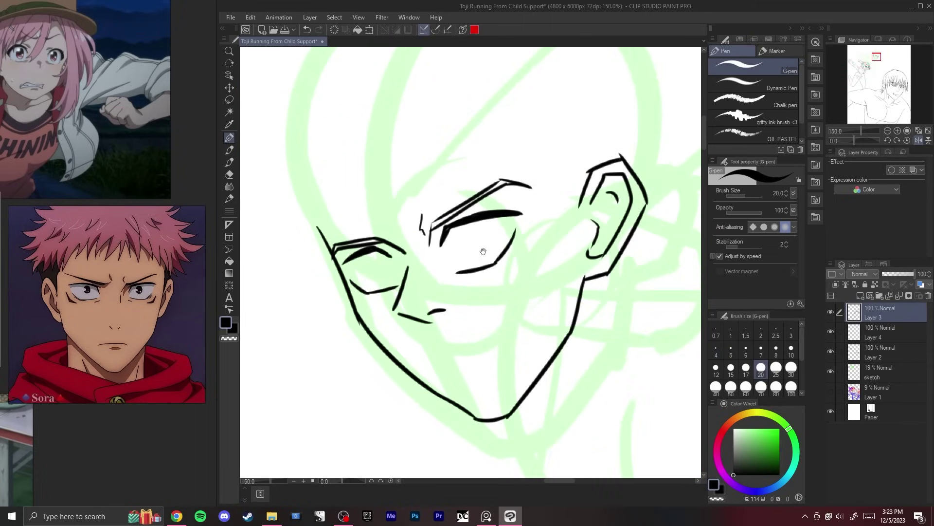
mouse_move(483, 251)
mouse_down()
mouse_move(423, 220)
mouse_move(442, 244)
mouse_up()
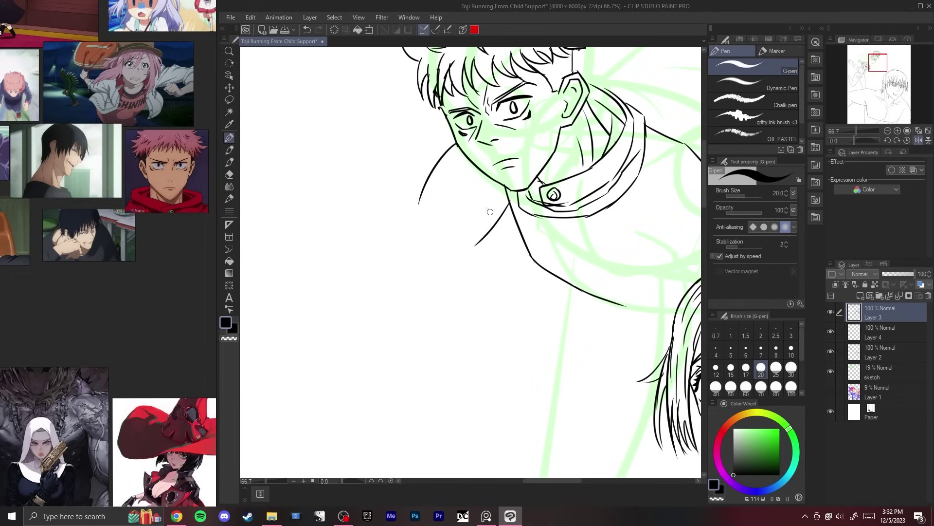
Step: Undo the last arm line and redraw both edges of the scarfed boy's forward arm, down to the hand
key(ctrl+z)
mouse_move(509, 197)
mouse_down()
mouse_move(476, 242)
mouse_move(471, 269)
mouse_up()
drag(466, 276, 432, 314)
drag(426, 189, 394, 228)
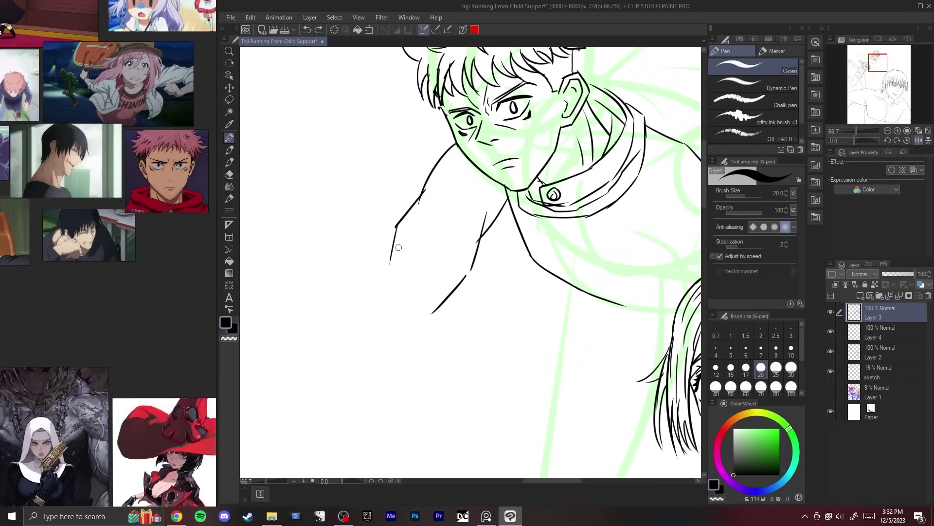
drag(376, 276, 378, 306)
drag(378, 306, 408, 321)
Step: Switch to the reference board and browse to the Kaguya-sama chibi image
click(199, 380)
scroll(200, 380, down, 5)
scroll(112, 229, up, 6)
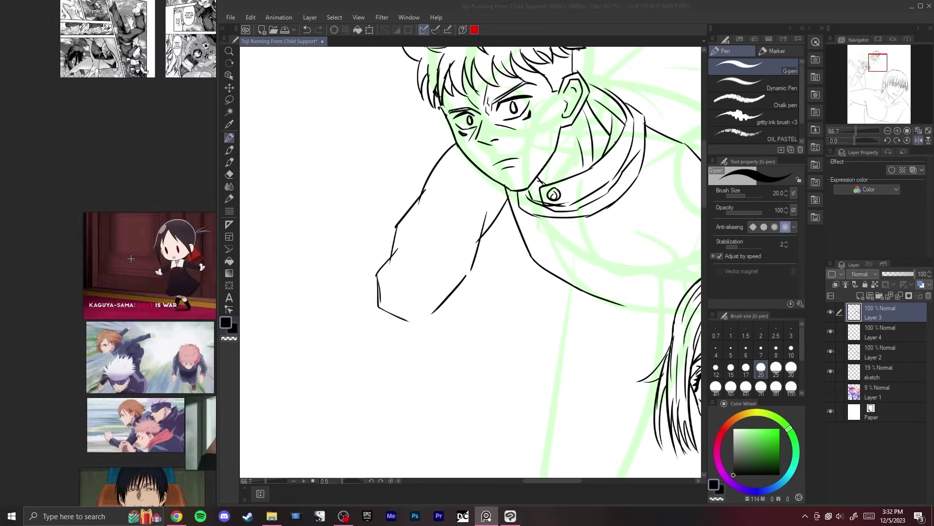
drag(175, 166, 112, 166)
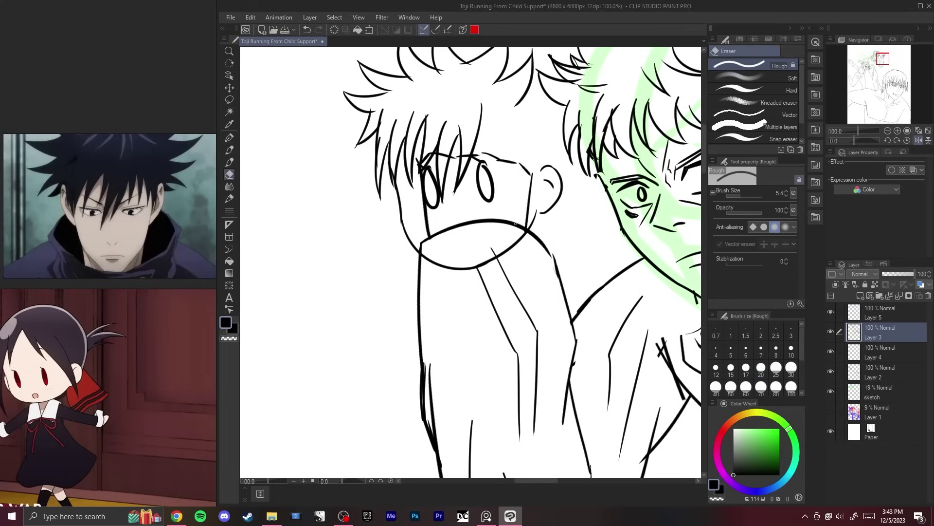
Step: Erase the body lines crossing the spiky-haired chibi's face and redraw the short marks at the ends of his mouth
mouse_move(530, 205)
mouse_down()
mouse_move(504, 229)
mouse_move(528, 170)
mouse_move(471, 204)
mouse_move(451, 200)
mouse_up()
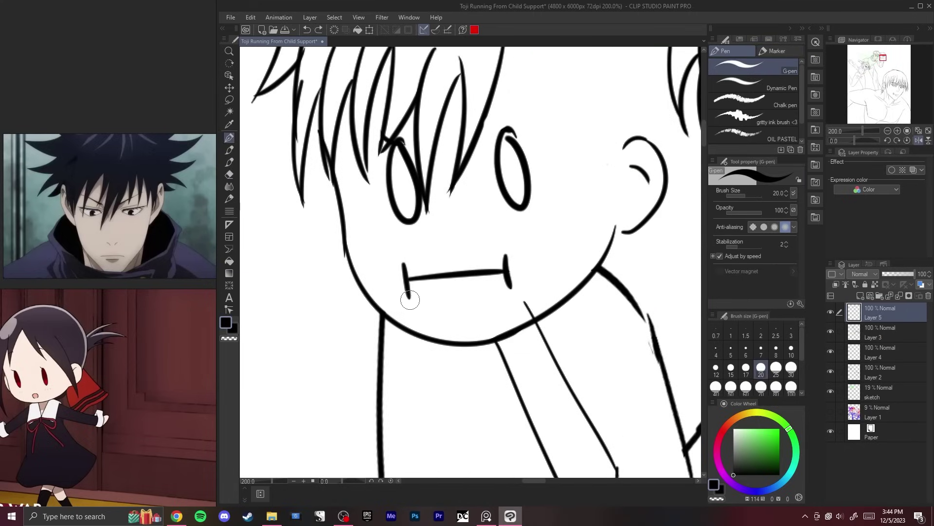
key(ctrl+z)
key(ctrl+z)
drag(511, 251, 507, 290)
drag(395, 263, 405, 299)
key(ctrl+z)
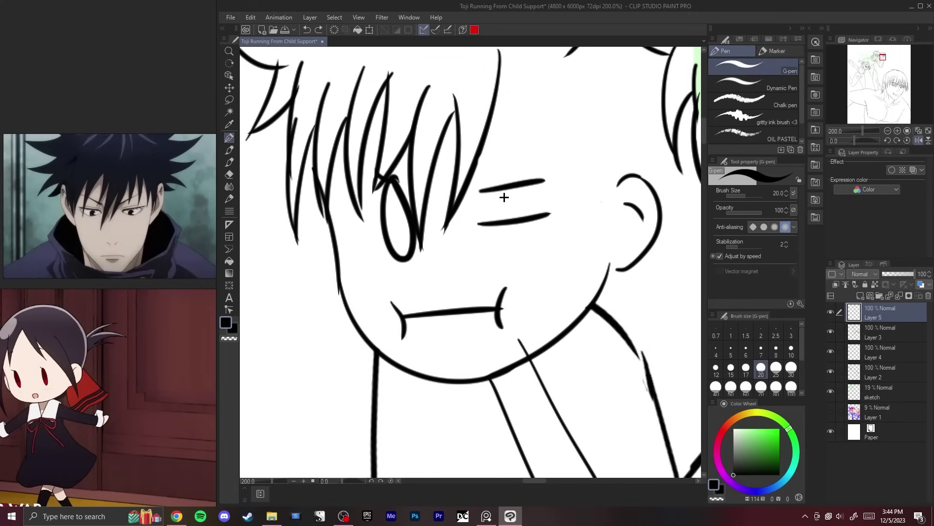
Step: Draw a pupil in the chibi's narrowed eye and erase the oval eye under the fringe
drag(501, 190, 504, 197)
key(e)
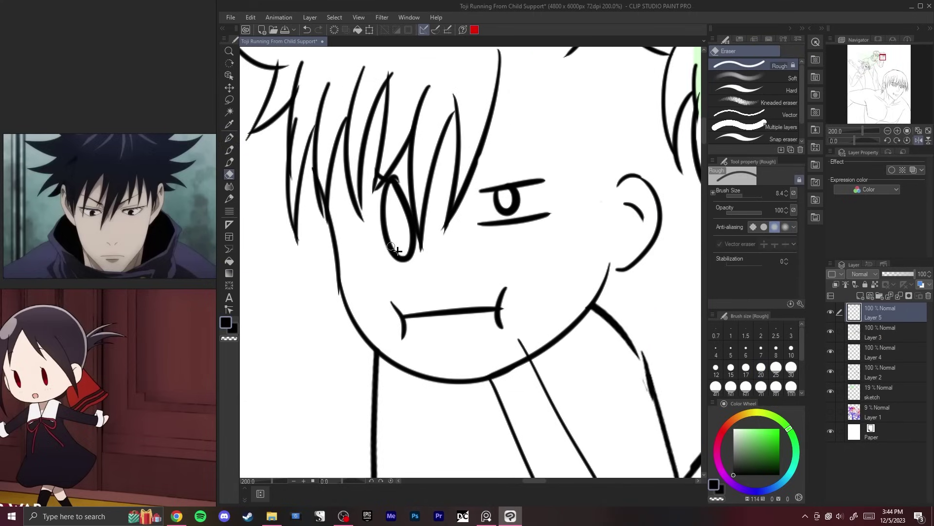
mouse_move(399, 209)
mouse_down()
mouse_move(403, 255)
mouse_move(390, 203)
mouse_up()
drag(391, 202, 395, 188)
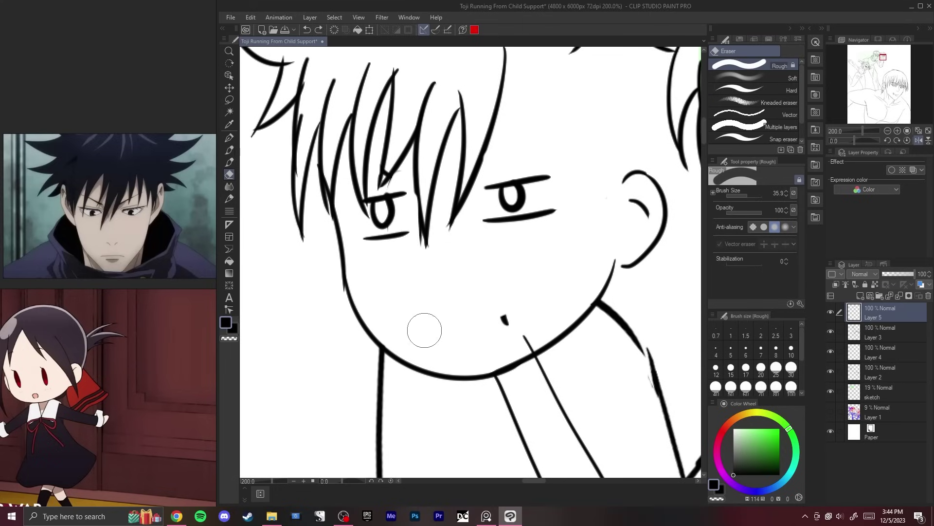
Step: Erase the leftover mouth mark and draw a plain straight mouth line on the chibi's face
click(504, 319)
key(p)
drag(412, 307, 509, 298)
Step: Examine the chibi's face and the surrounding figures at different zooms and in mirrored view
scroll(428, 316, up, 2)
scroll(428, 316, down, 8)
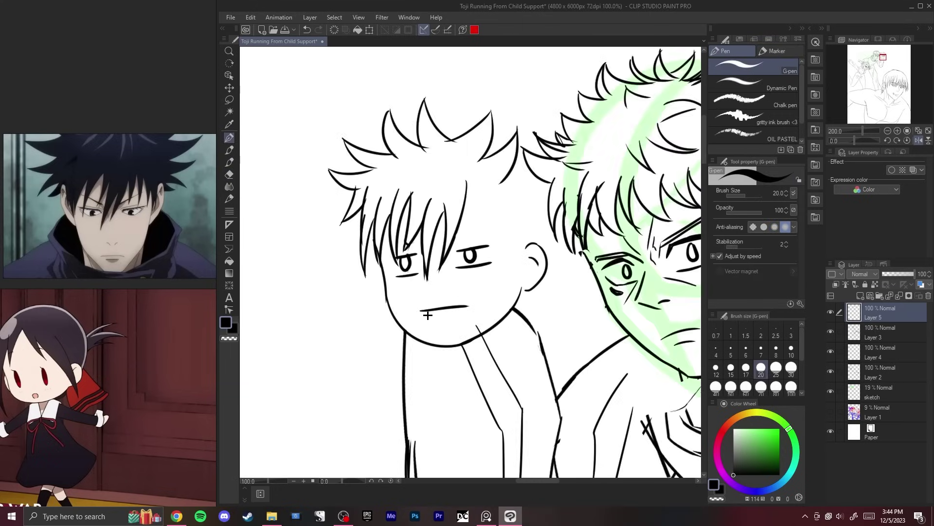
key(h)
scroll(427, 315, down, 1)
key(h)
drag(528, 337, 520, 130)
mouse_move(463, 180)
mouse_down()
mouse_move(498, 155)
mouse_move(541, 155)
mouse_move(530, 143)
mouse_up()
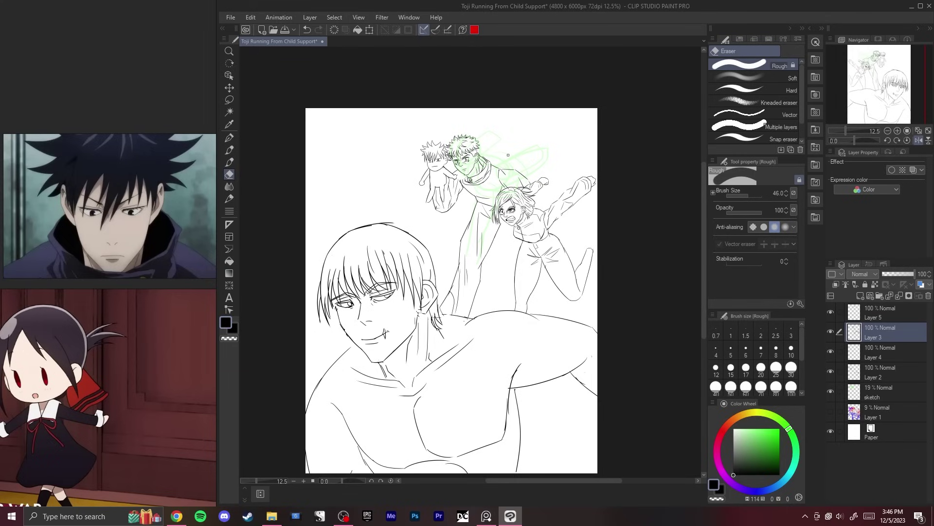
scroll(418, 183, up, 6)
key(p)
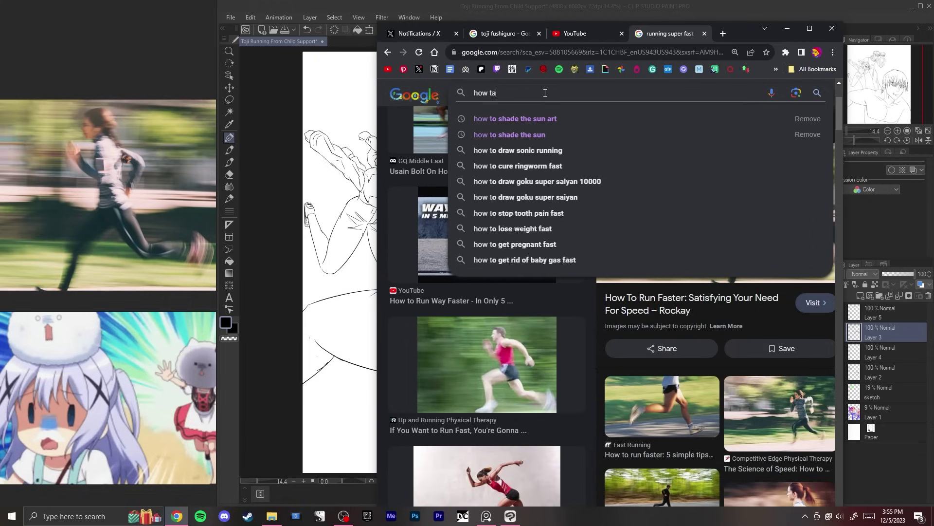
Step: Search Google in Chrome for "how tall is itadori"
text(all is ita)
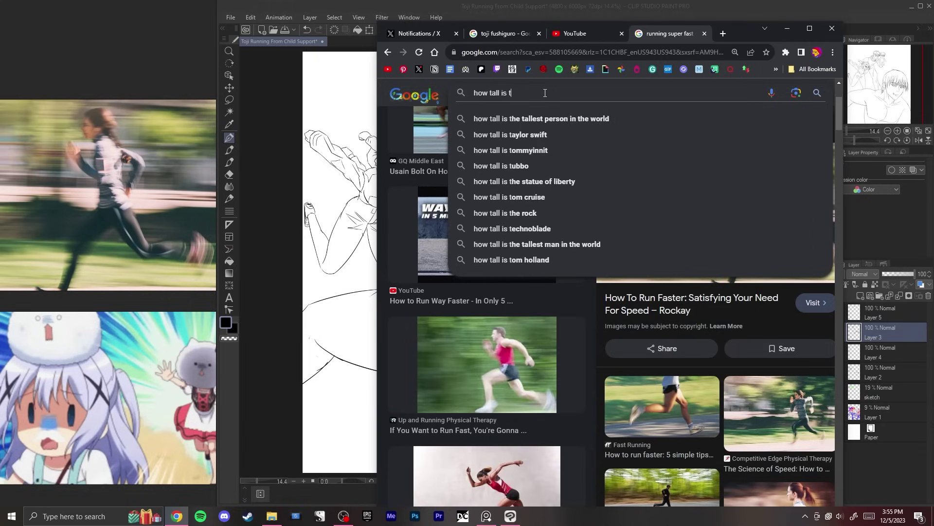
text(dori)
key(Return)
Step: Change the height search to "how tall is nobara", check the answer, and return to the drawing
click(546, 104)
key(BackSpace)
key(BackSpace)
key(BackSpace)
key(BackSpace)
key(BackSpace)
key(BackSpace)
key(BackSpace)
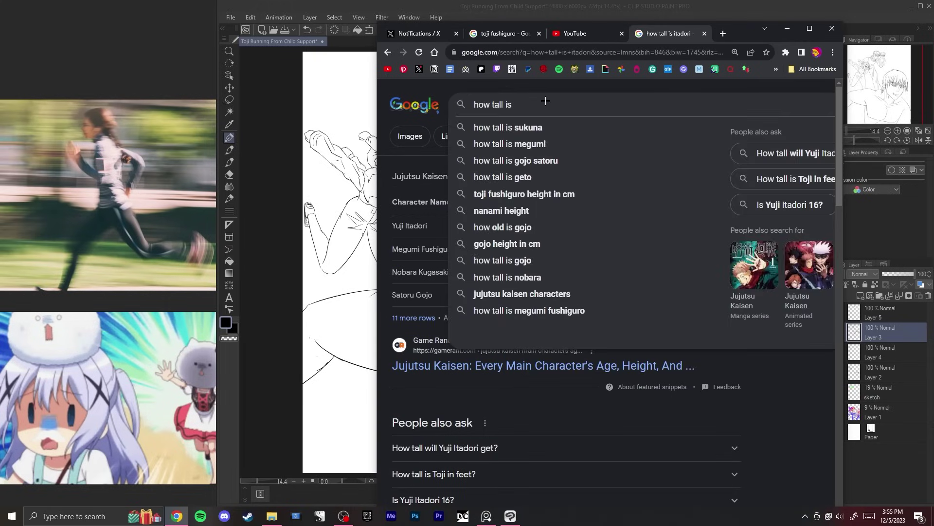
text(nobara)
key(Return)
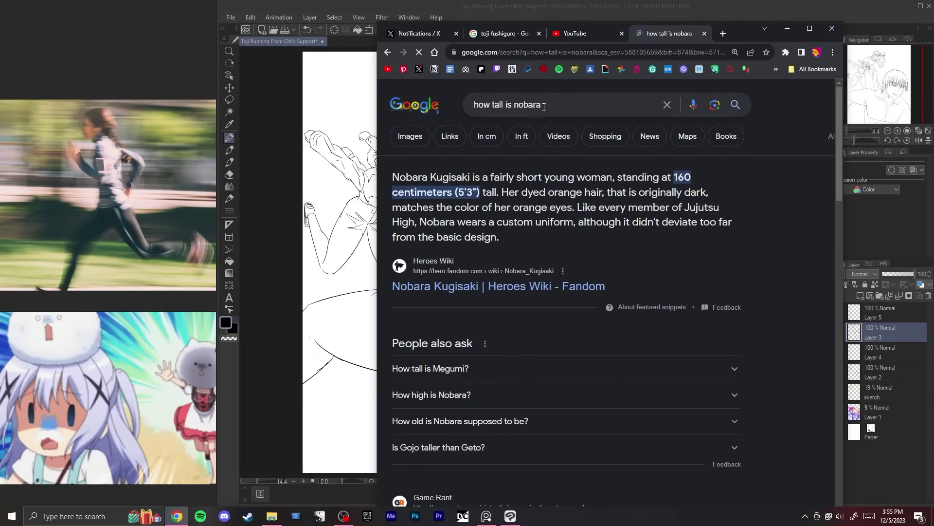
click(788, 28)
Step: Make Layer 4 active and lasso the running girl's legs from the waist down
key(h)
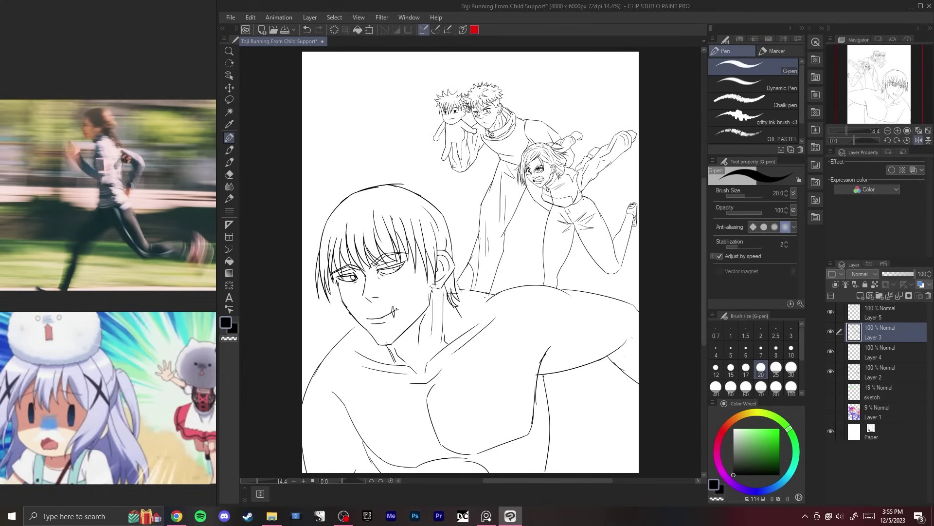
scroll(570, 238, up, 3)
drag(570, 238, 502, 339)
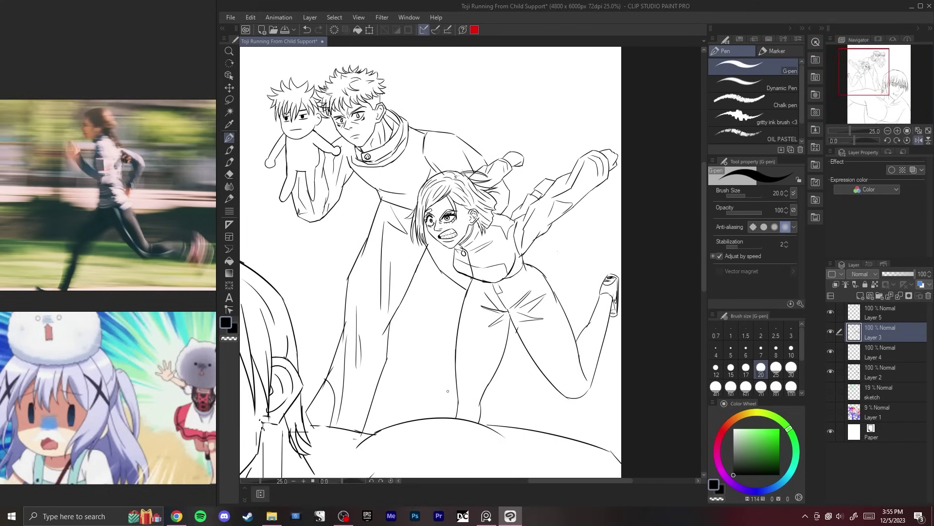
drag(483, 393, 497, 353)
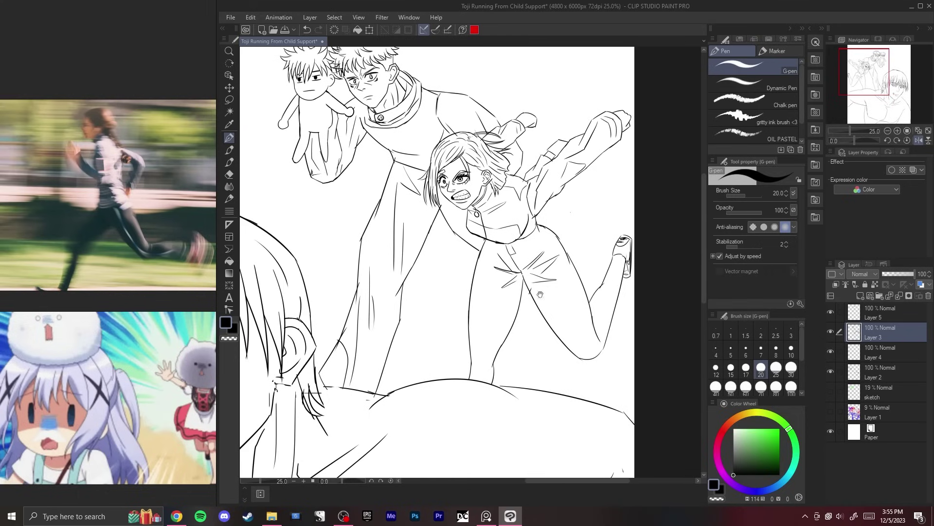
ctrl+shift+click(581, 281)
key(m)
mouse_move(650, 305)
mouse_down()
mouse_move(603, 384)
mouse_move(516, 423)
mouse_move(442, 362)
mouse_move(642, 197)
mouse_up()
Step: Try to stretch the lassoed legs downward, adding Layer 3 and Layer 5 to the transform
key(ctrl+t)
drag(547, 468, 547, 471)
click(558, 470)
shift+click(880, 311)
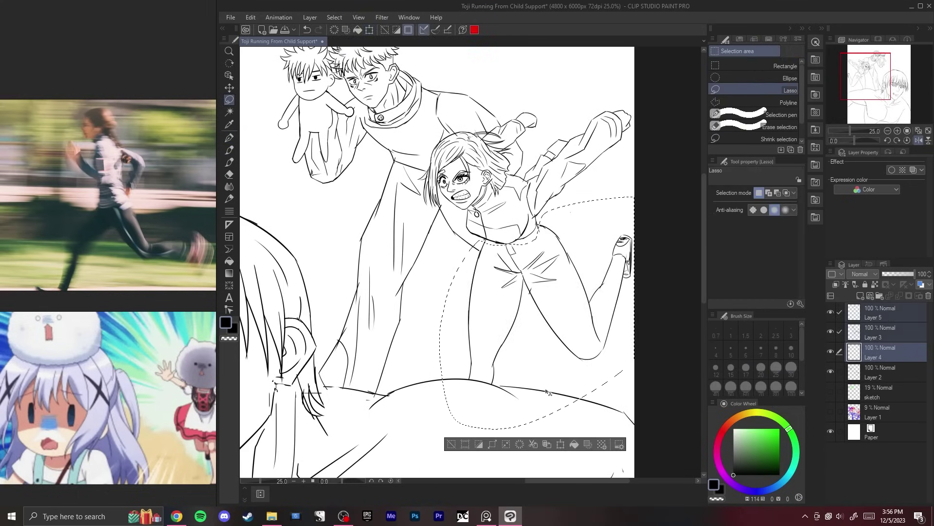
key(ctrl+t)
drag(536, 430, 537, 463)
key(ctrl+z)
Step: Activate Layer 3 and hide and reshow Layer 4 to check which lines belong to it
click(876, 332)
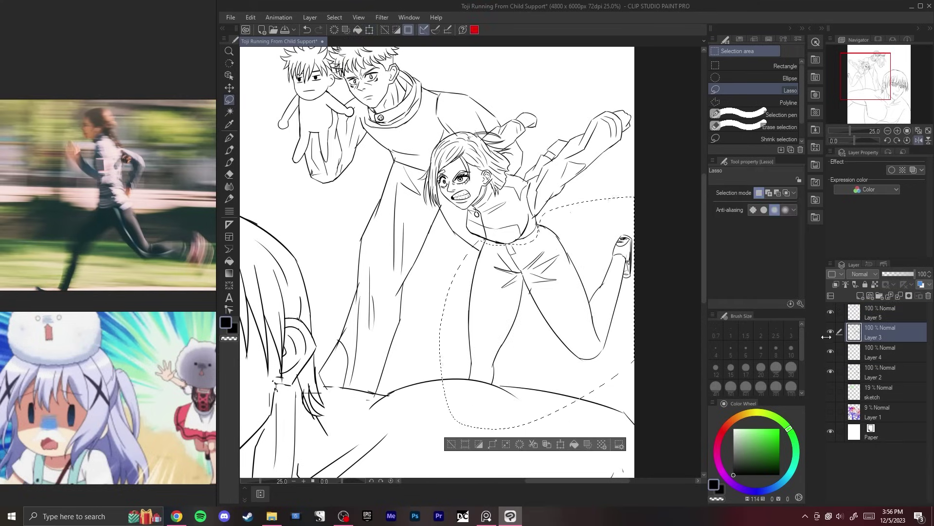
click(831, 349)
click(830, 349)
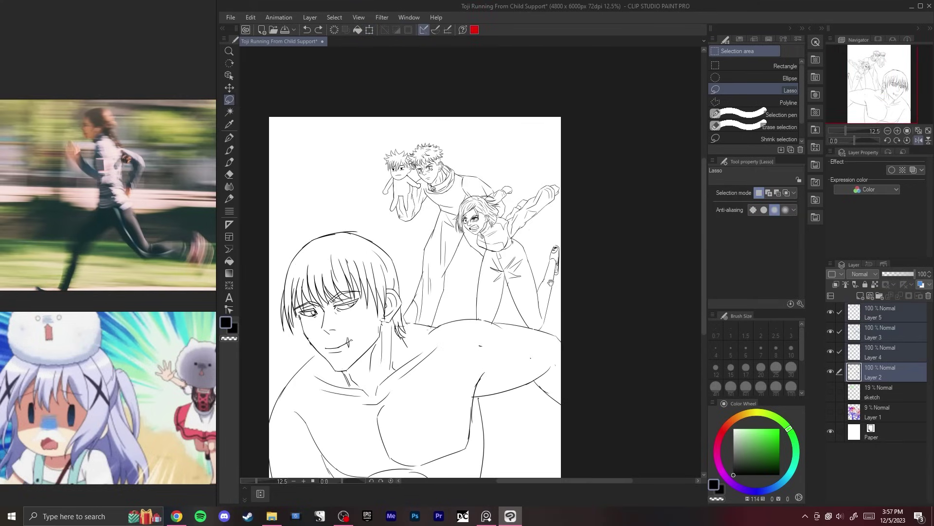
Step: Undo and redo the enlargement of the girl's legs to compare them with the original pose
mouse_move(531, 279)
mouse_down()
mouse_move(534, 261)
mouse_move(526, 279)
mouse_move(509, 272)
mouse_up()
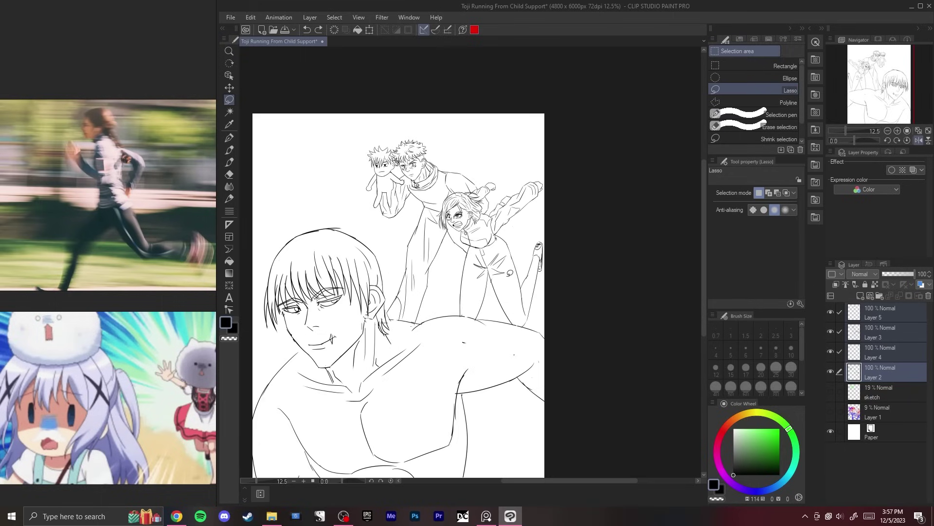
key(ctrl+z)
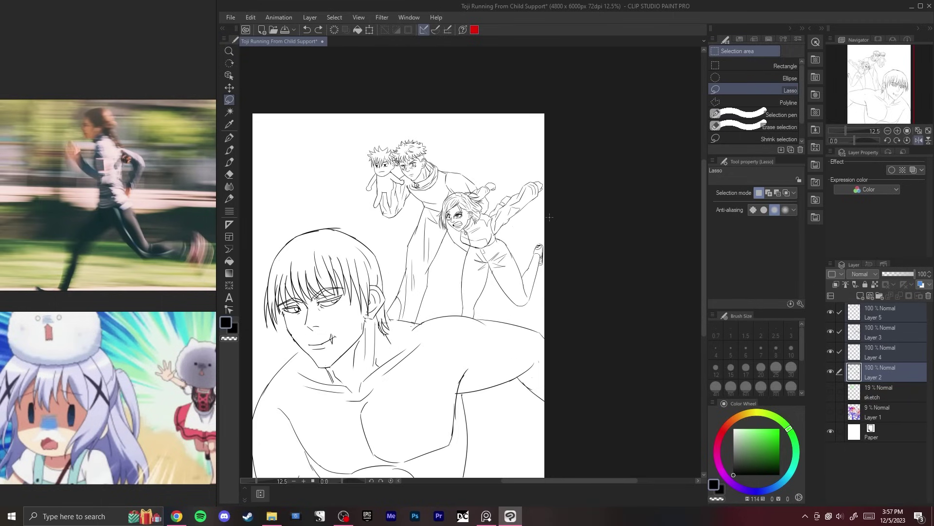
key(ctrl+y)
key(ctrl+y)
key(ctrl+y)
key(ctrl+y)
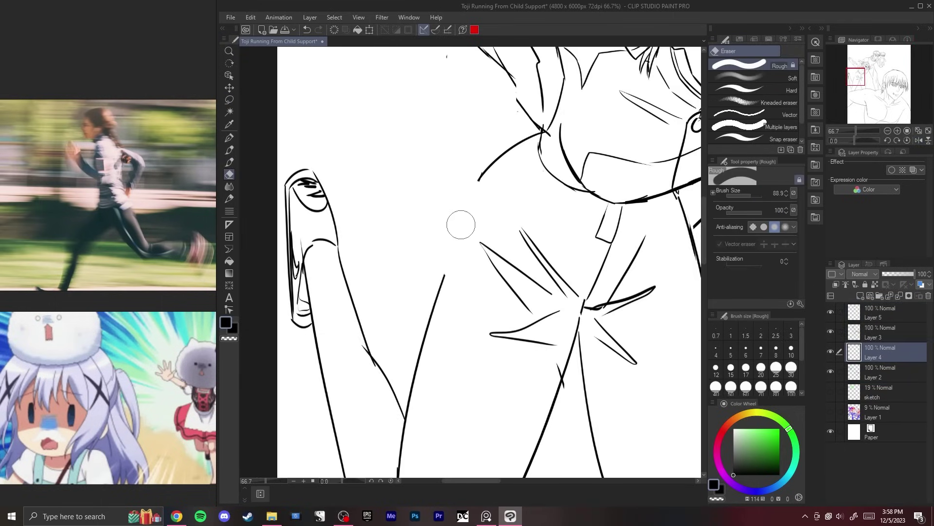
Step: Erase the upper end of the girl's outer thigh line and try a new curve down from her hip with the G-pen
drag(452, 262, 436, 307)
key(p)
mouse_move(482, 174)
mouse_down()
mouse_move(466, 261)
mouse_move(464, 246)
mouse_up()
key(ctrl+z)
key(ctrl+z)
key(ctrl+z)
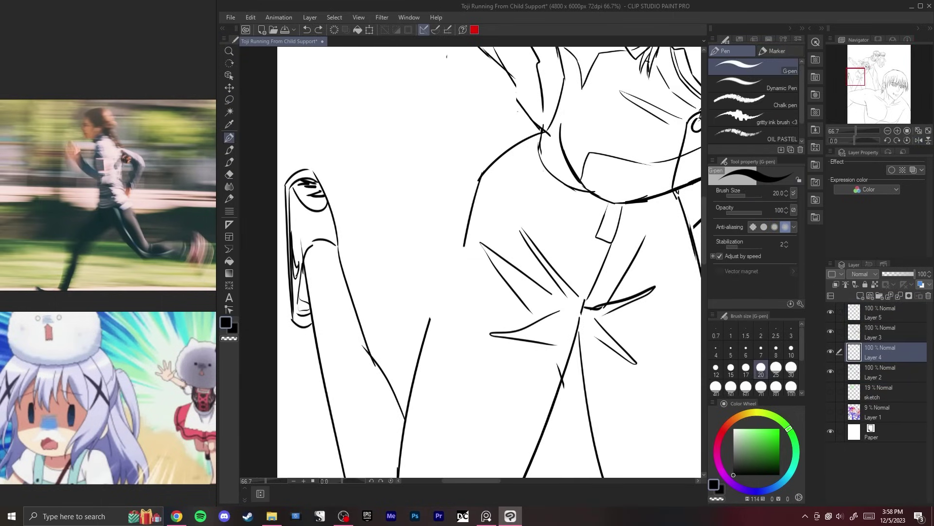
key(ctrl+z)
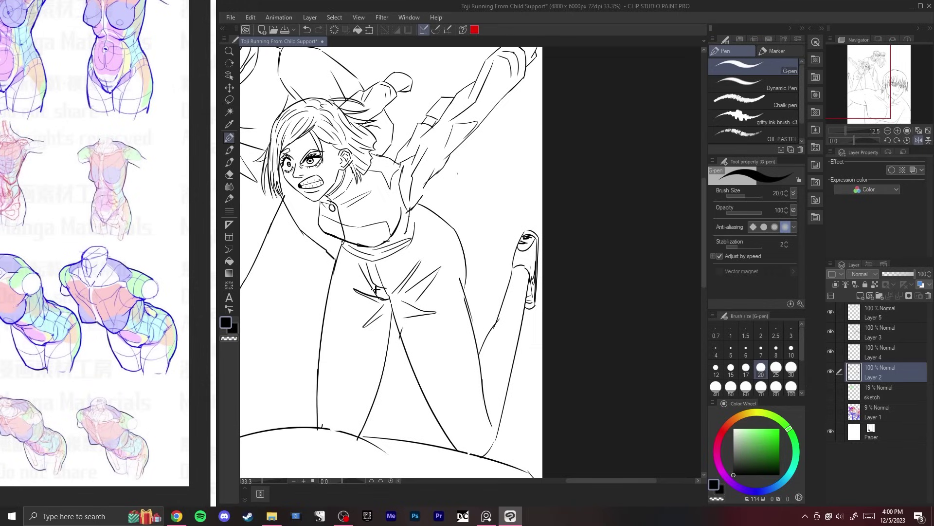
Step: Step back through the reworked leg lines and restore them to judge both versions on the whole canvas
key(ctrl+z)
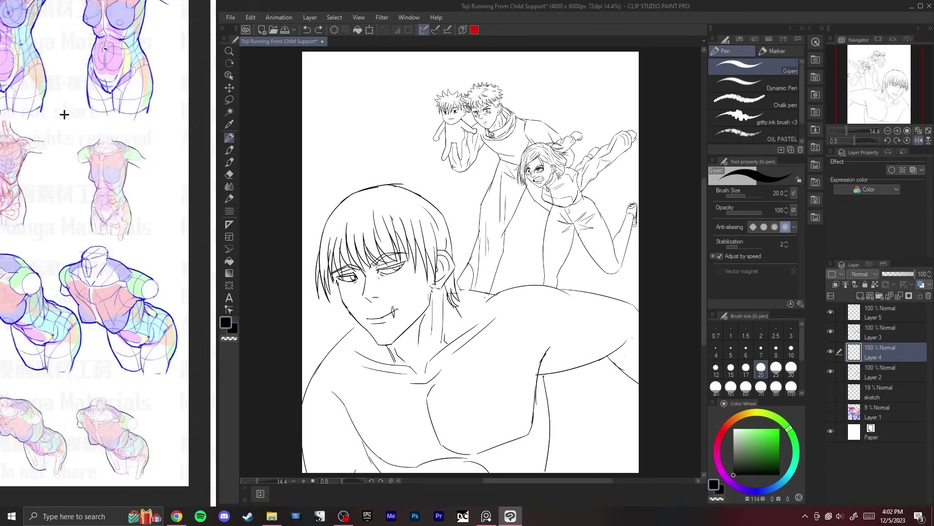
key(ctrl+y)
key(ctrl+y)
key(ctrl+y)
key(ctrl+y)
key(ctrl+y)
key(ctrl+y)
key(ctrl+y)
key(ctrl+y)
key(ctrl+y)
key(ctrl+y)
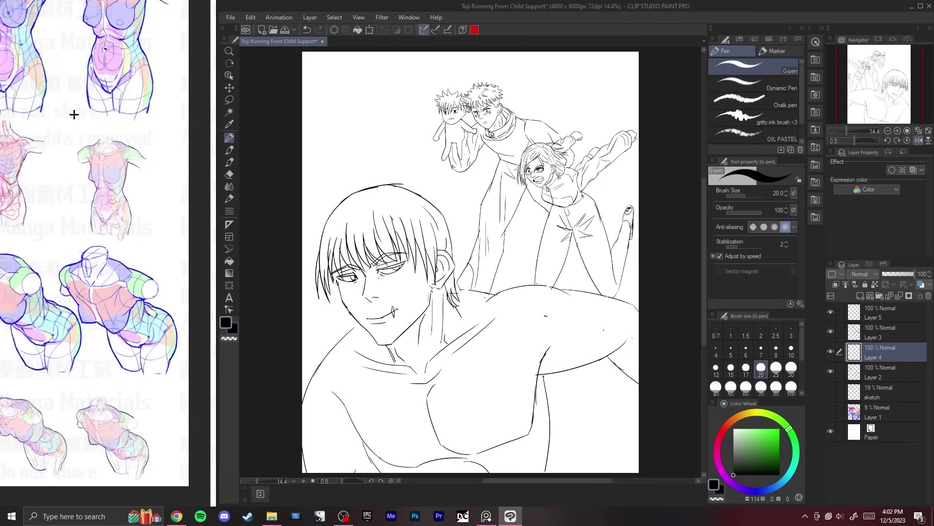
Step: Undo the lengthened legs to return the girl to her earlier bent-knee running pose
key(ctrl+z)
key(ctrl+z)
key(ctrl+z)
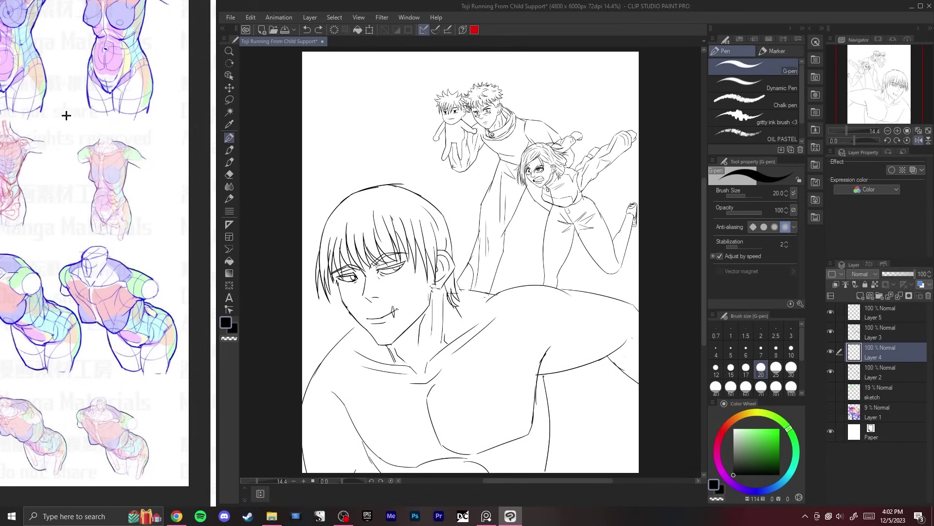
scroll(614, 147, up, 3)
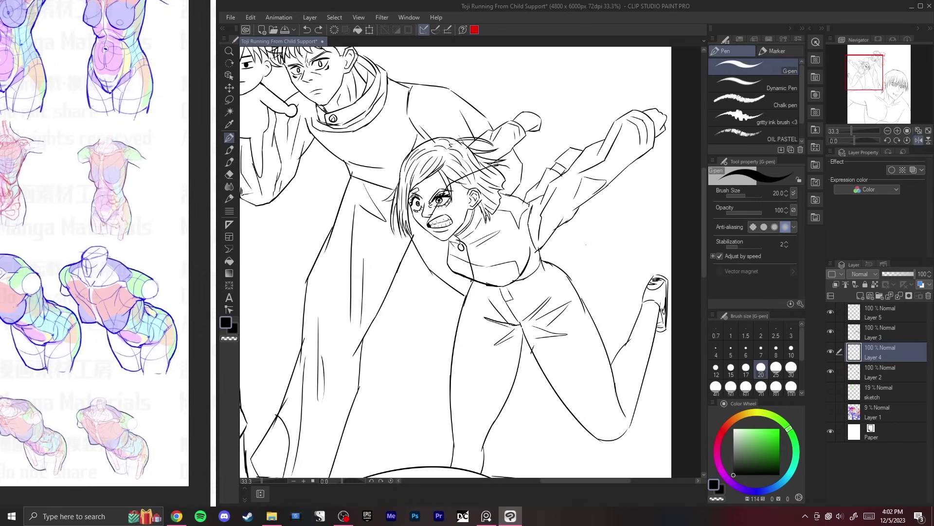
key(ctrl+z)
key(ctrl+z)
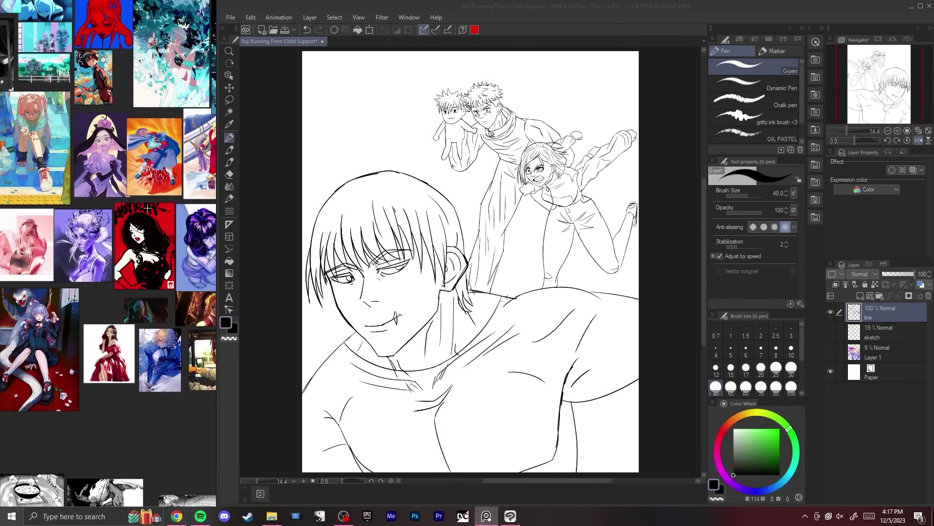
Step: Browse the reference board for colour and lighting references
mouse_move(126, 238)
mouse_down()
mouse_move(181, 244)
mouse_move(126, 232)
mouse_up()
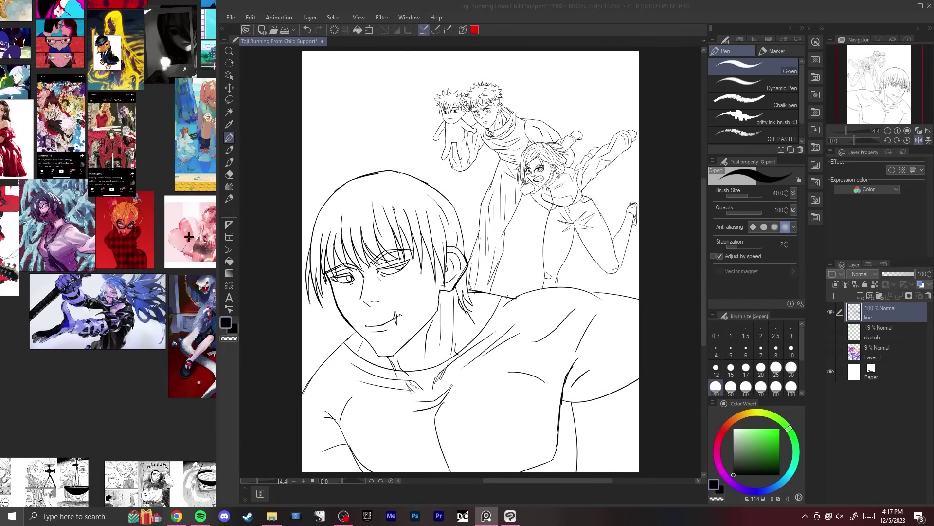
drag(195, 73, 168, 234)
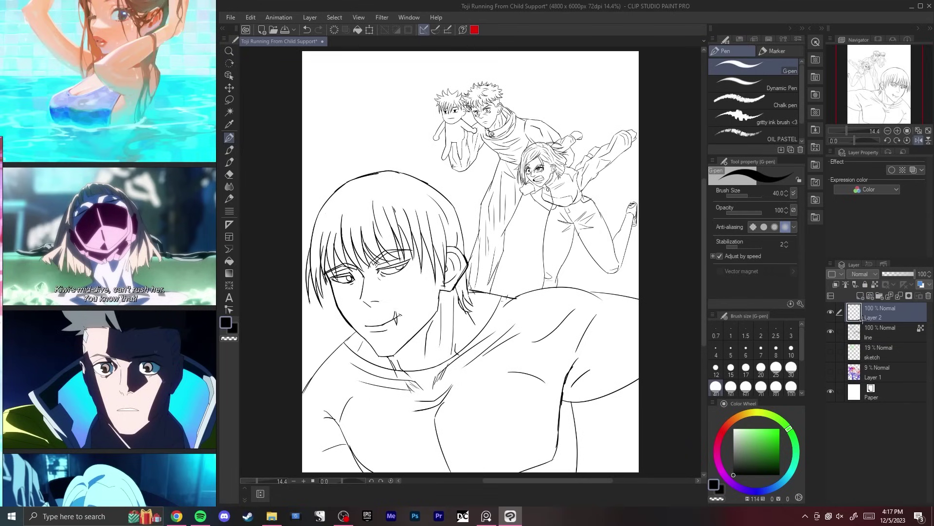
Step: Move Layer 2 beneath the line layer and choose a dark red drawing colour
drag(863, 318, 865, 340)
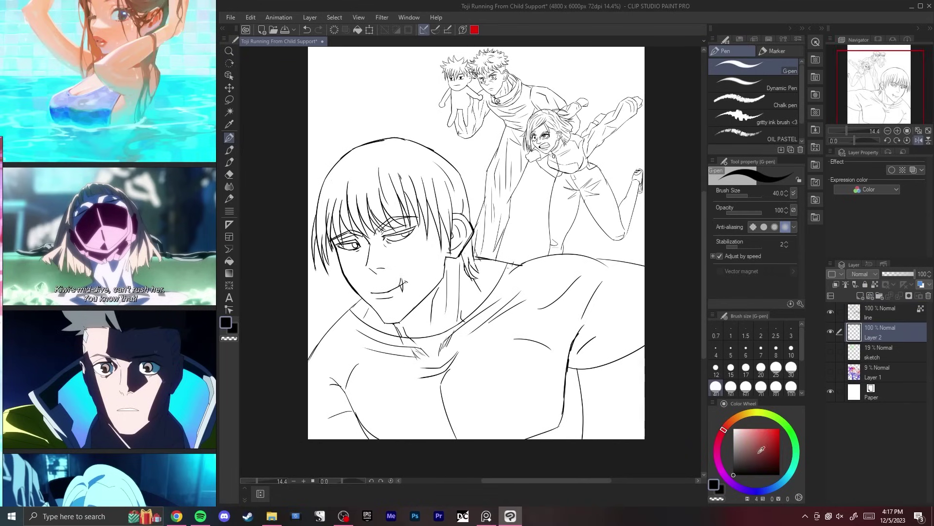
mouse_move(761, 445)
mouse_down()
mouse_move(755, 424)
mouse_move(773, 445)
mouse_up()
drag(554, 238, 511, 339)
scroll(511, 339, up, 4)
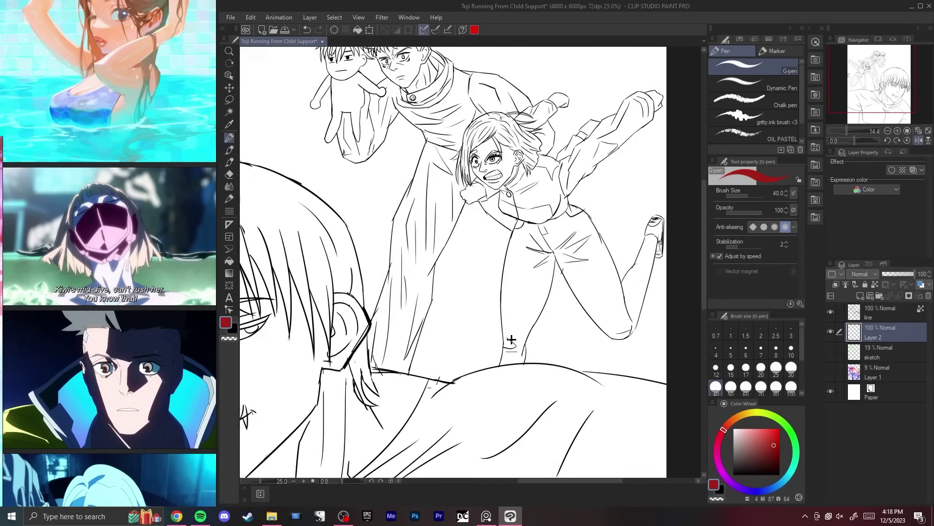
drag(475, 141, 429, 259)
scroll(430, 260, down, 2)
drag(485, 156, 516, 207)
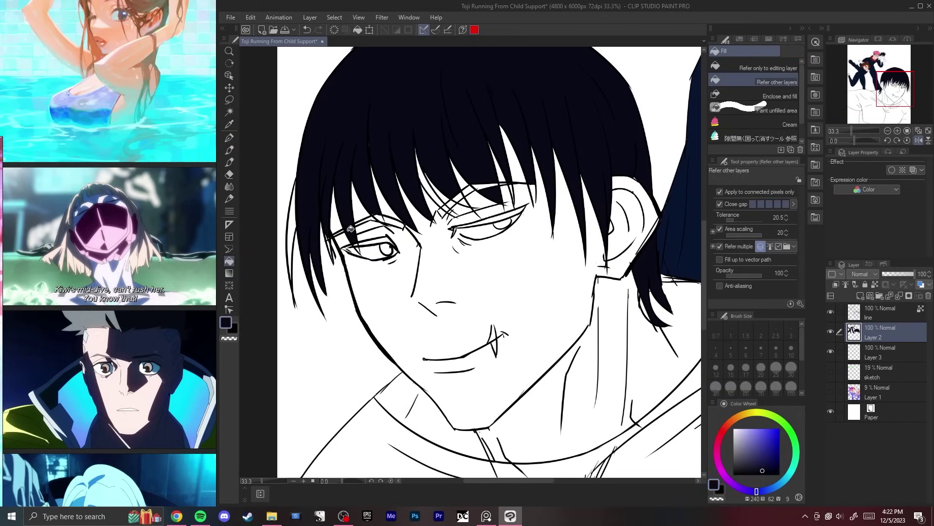
Step: Fill Toji's outer hair lock and the unfilled gaps in his fringe with the near-black hair colour
click(288, 234)
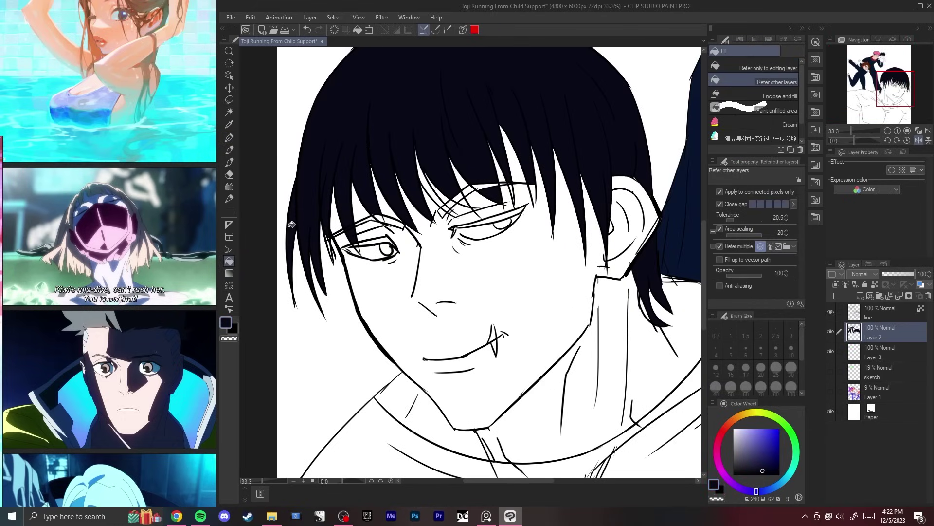
drag(473, 190, 412, 224)
drag(412, 224, 454, 218)
key(ctrl+z)
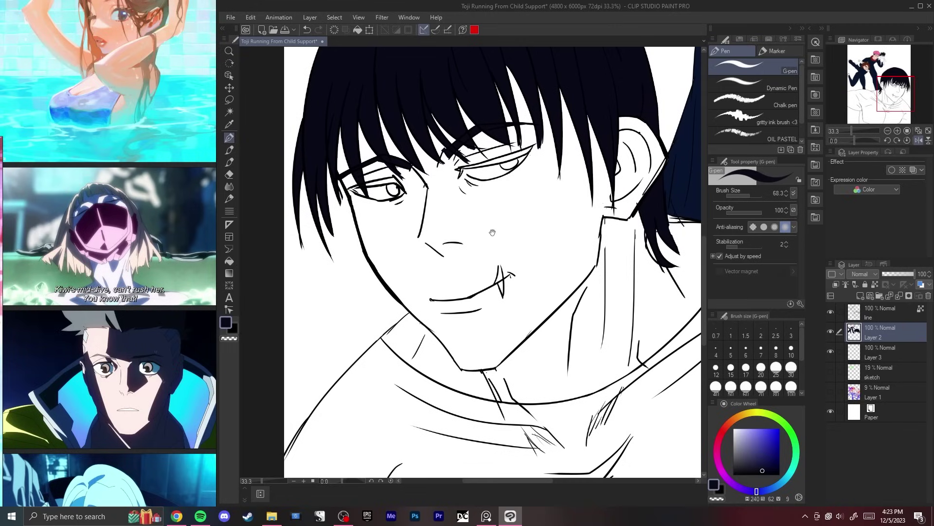
scroll(460, 227, down, 2)
scroll(461, 229, up, 1)
drag(561, 320, 507, 273)
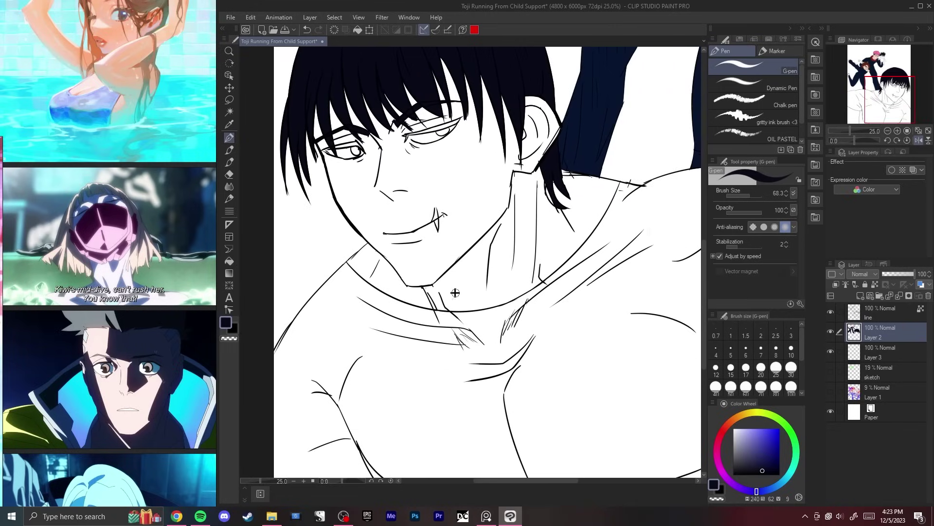
scroll(455, 292, down, 2)
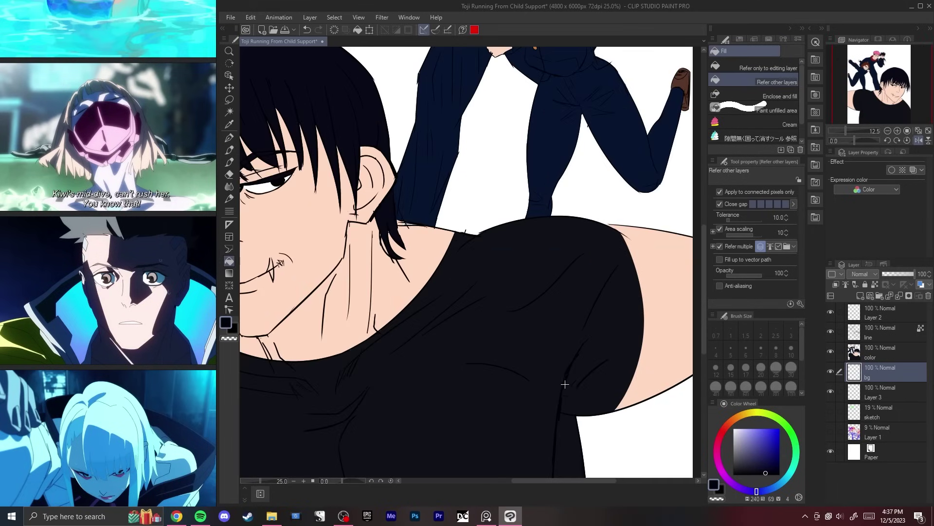
scroll(565, 384, down, 3)
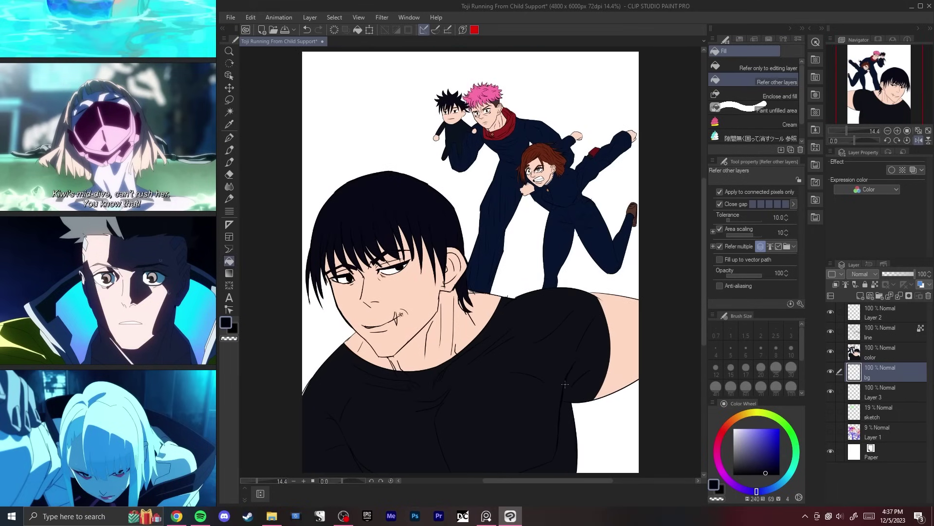
Step: Open the save-as dialog and look over the spiral artwork versions among the saved files
key(ctrl+shift+s)
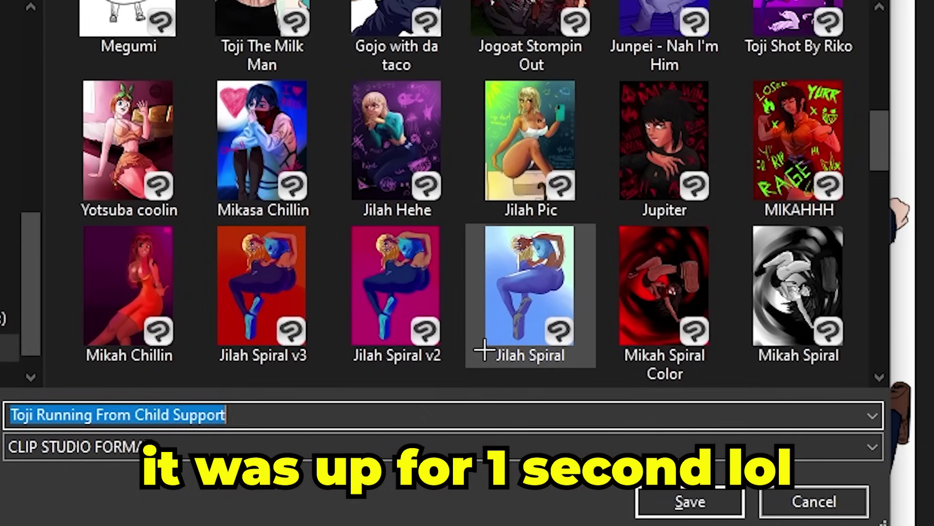
click(484, 351)
click(250, 305)
click(473, 284)
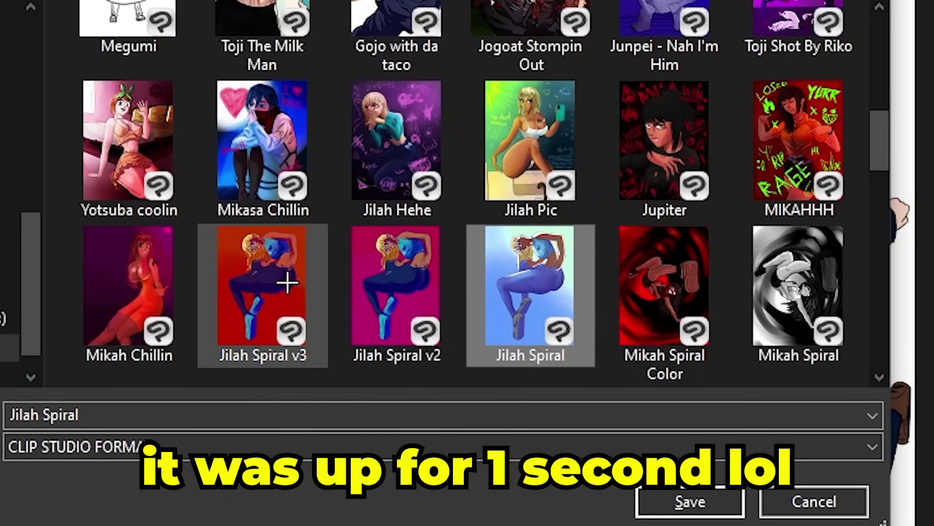
click(258, 307)
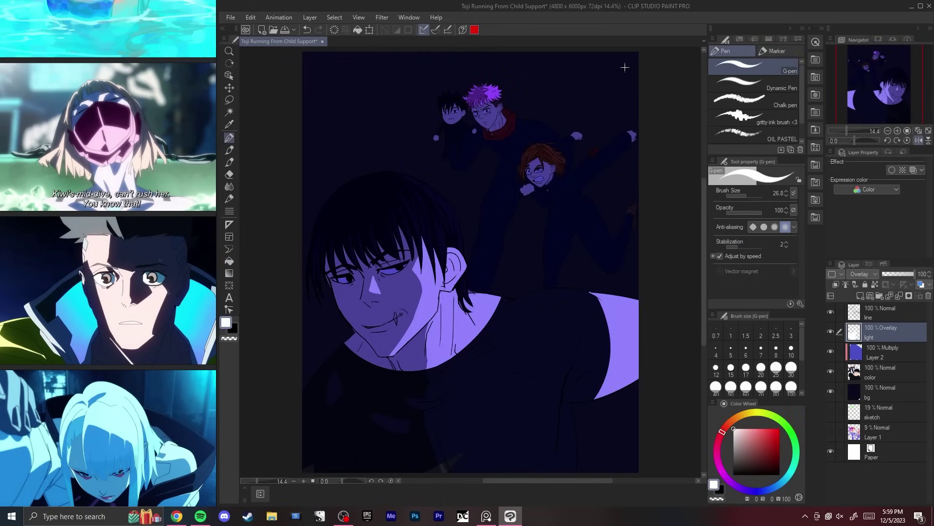
key(ctrl+c)
key(ctrl+v)
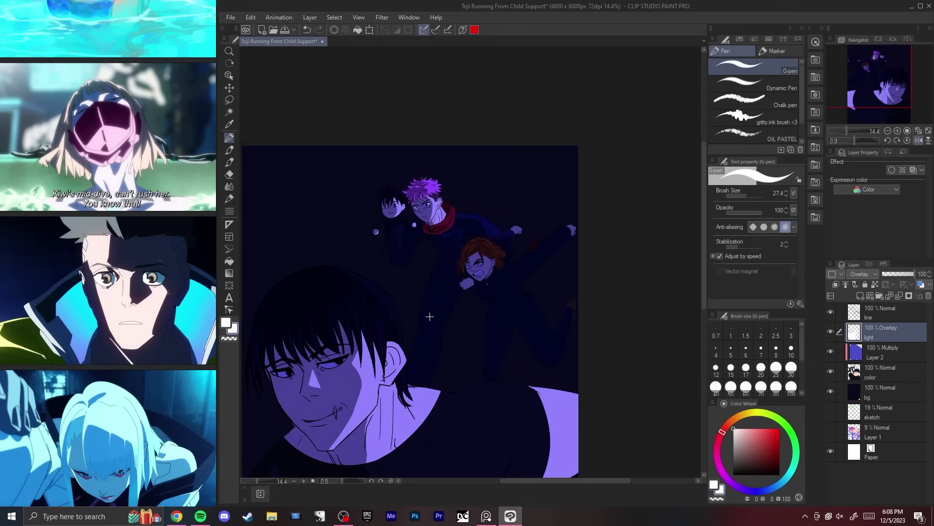
scroll(430, 317, up, 4)
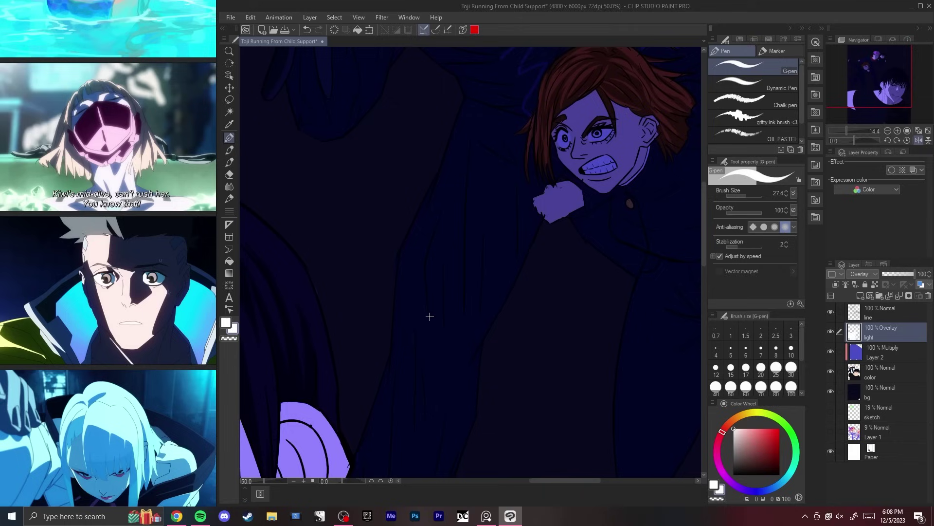
Step: Draw and fill a white light shape on the running Yuji's lower trouser leg on the Overlay light layer
drag(556, 128, 417, 239)
scroll(417, 240, down, 2)
mouse_move(386, 385)
mouse_down()
mouse_move(493, 274)
mouse_move(464, 323)
mouse_up()
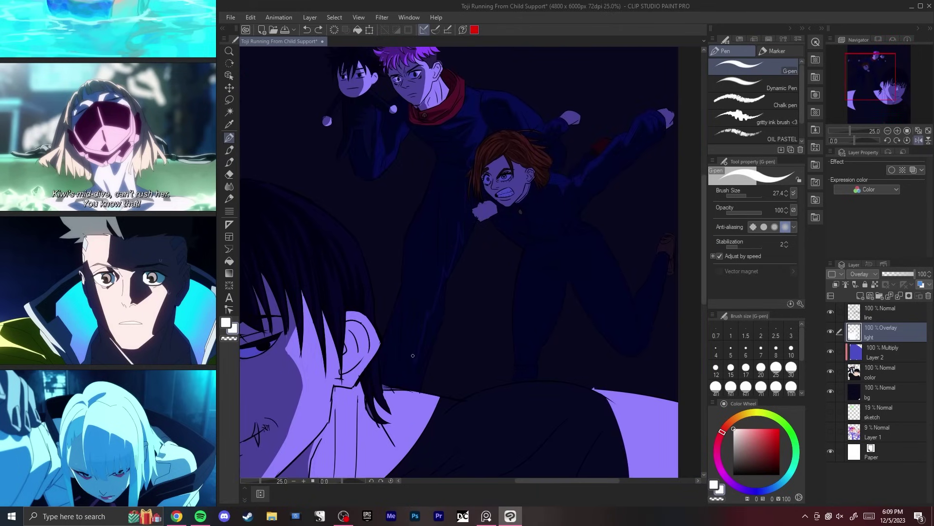
key(g)
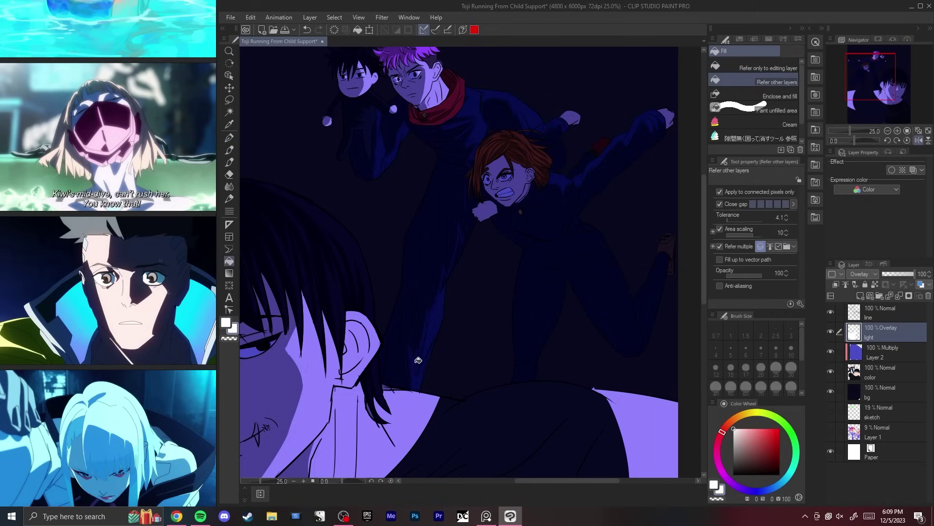
key(p)
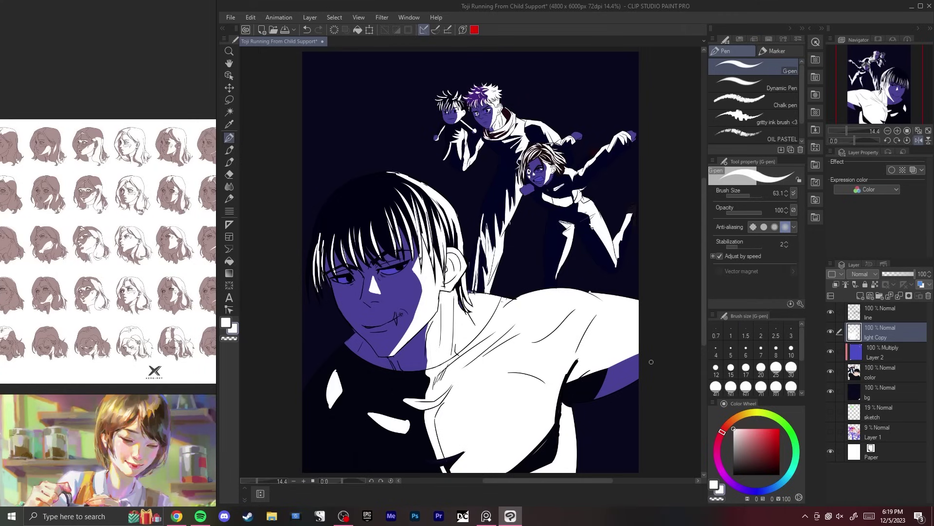
Step: Undo the last change to the light layer copy while comparing the artwork with the reference board, and open File Explorer
key(h)
key(h)
scroll(154, 113, down, 8)
scroll(97, 180, up, 8)
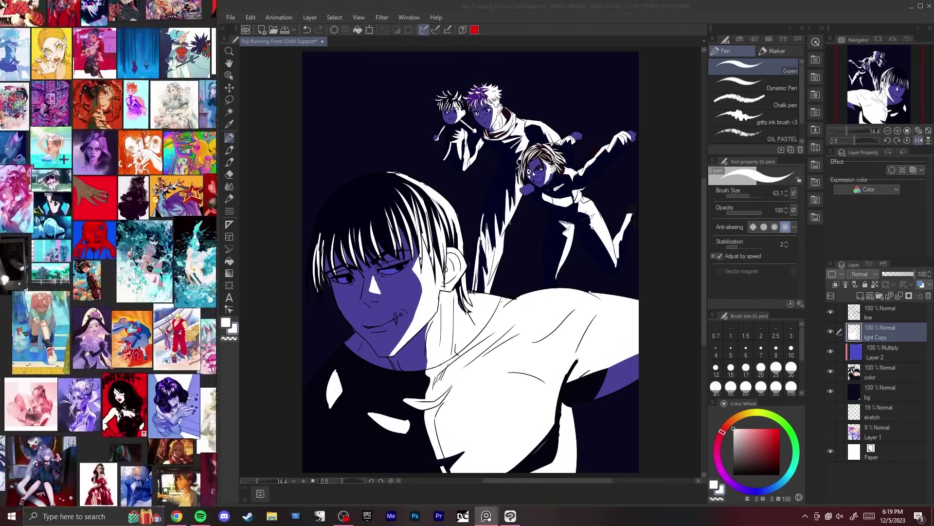
key(ctrl+z)
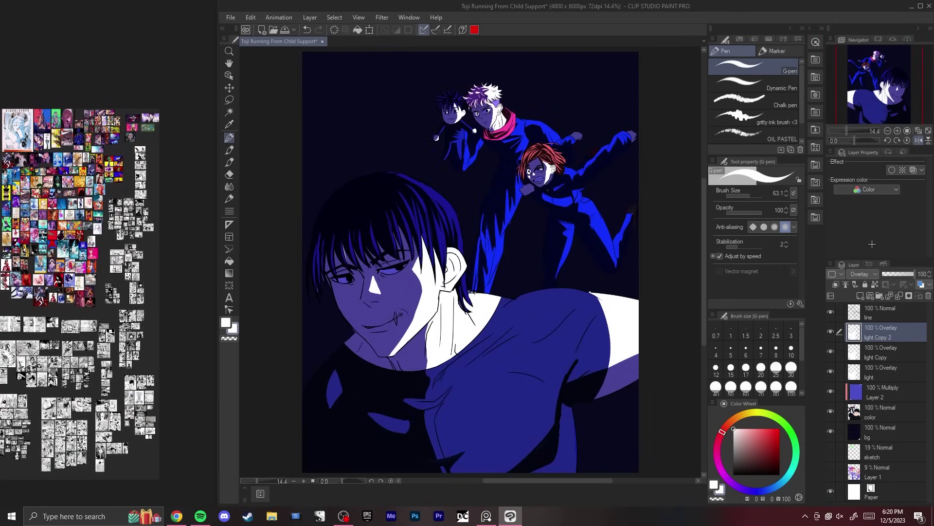
click(271, 516)
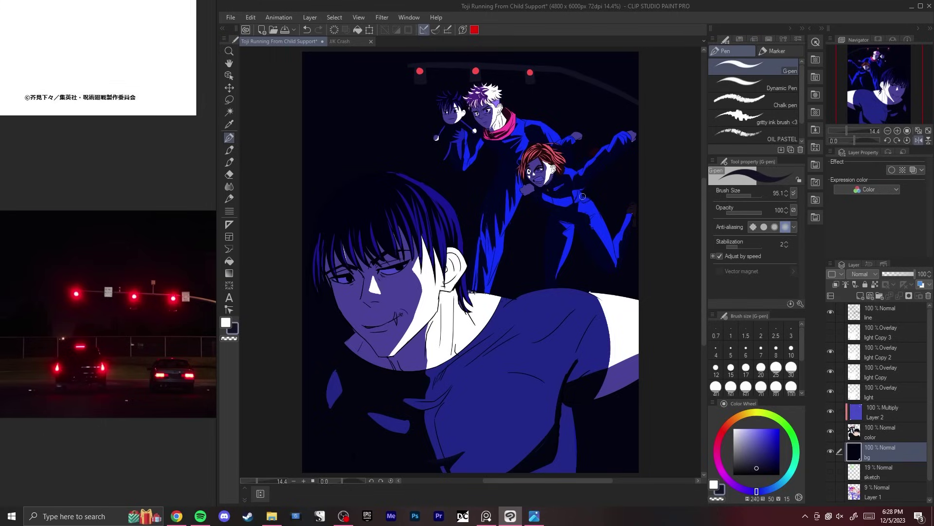
Step: Sample the traffic lights' red, pick a more saturated red and repaint the lights on the bg layer, undoing the last strokes
drag(487, 111, 448, 338)
scroll(448, 338, up, 7)
drag(291, 80, 442, 255)
drag(361, 233, 530, 238)
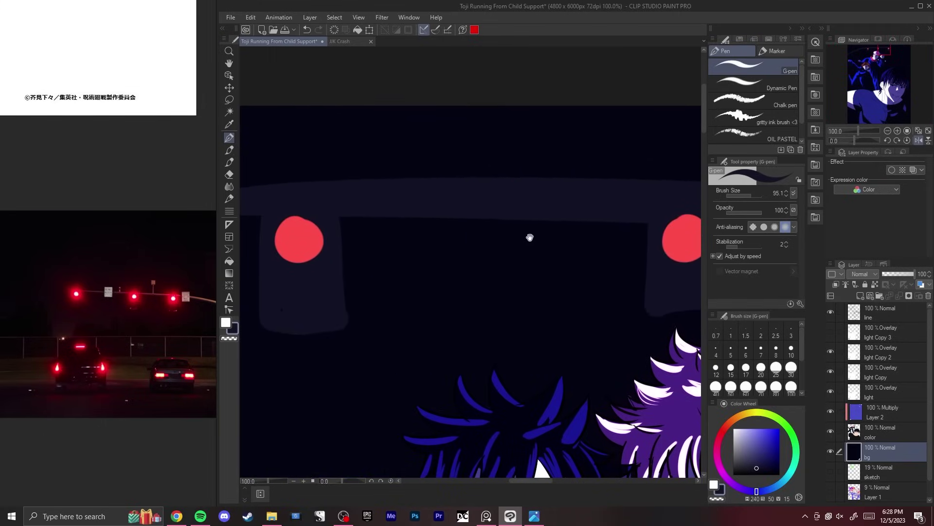
drag(594, 351, 680, 375)
alt+click(382, 265)
click(773, 428)
click(382, 264)
drag(384, 254, 370, 271)
key(ctrl+z)
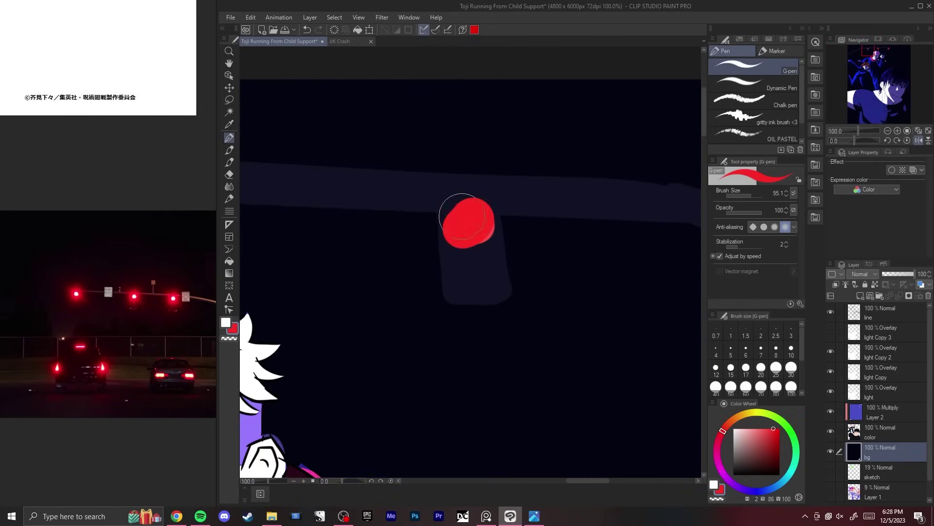
key(ctrl+z)
key(ctrl+z)
key(ctrl+0)
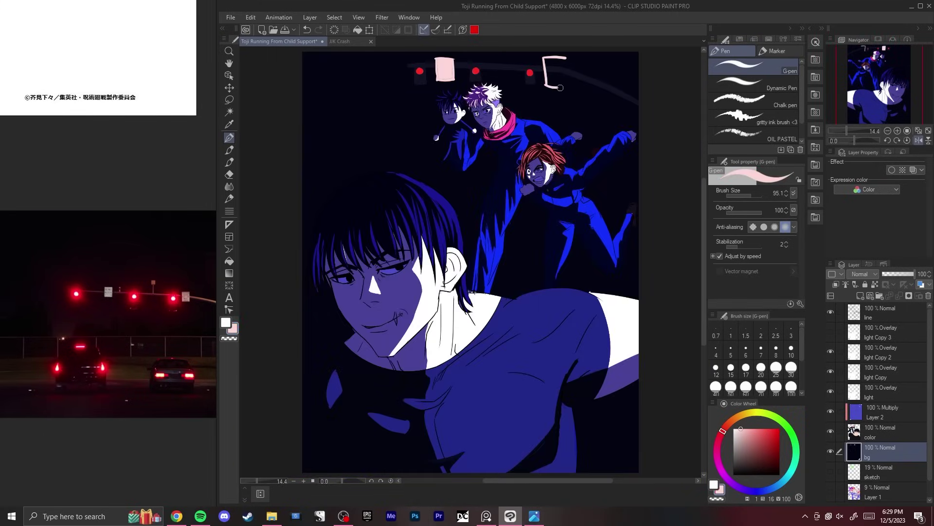
Step: Finish the pale pink outline of the larger rectangular sign beside the last traffic light and fill it with the same pink
drag(560, 87, 566, 88)
key(ctrl+z)
mouse_move(547, 86)
mouse_down()
mouse_move(566, 85)
mouse_move(569, 62)
mouse_move(567, 86)
mouse_move(566, 61)
mouse_move(565, 85)
mouse_up()
key(ctrl+z)
key(ctrl+z)
key(g)
click(554, 70)
key(p)
key(g)
key(p)
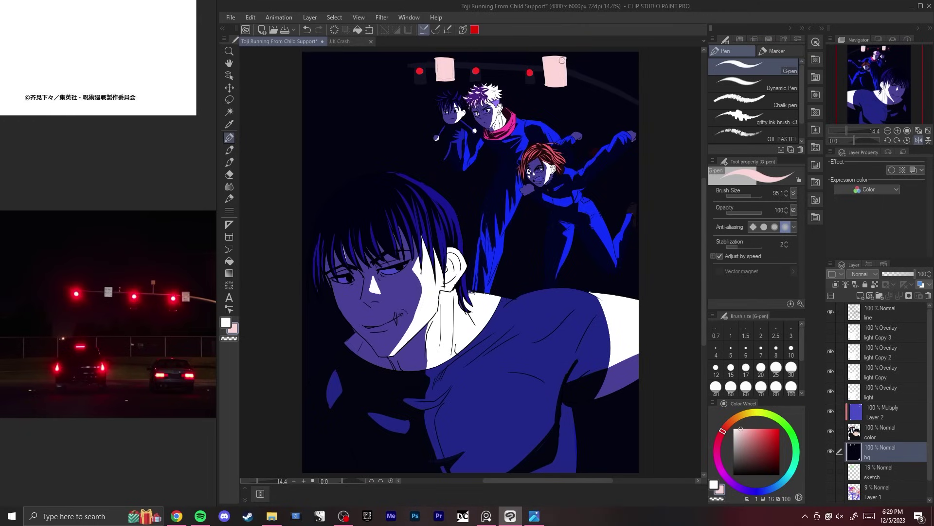
drag(433, 63, 433, 83)
key(ctrl+z)
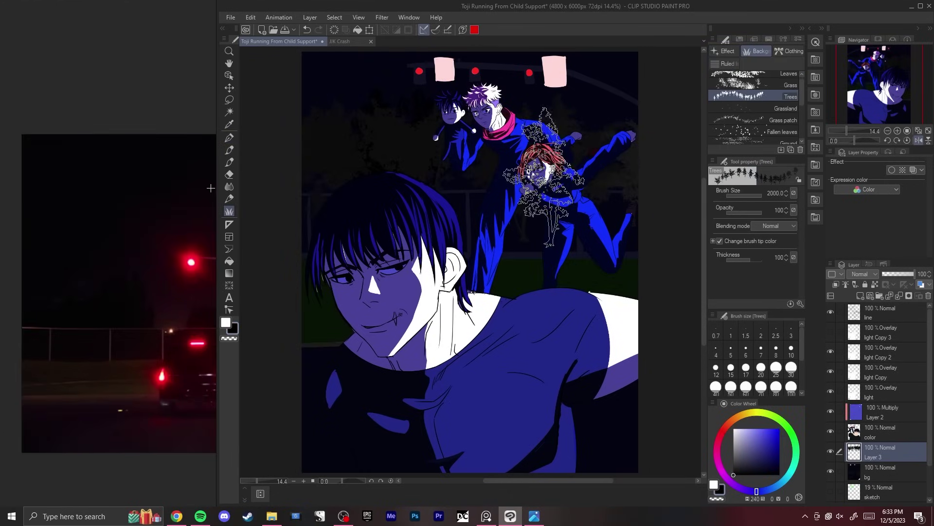
Step: Paint dark trees behind the runners on Layer 3 with the Trees brush at size 2000, and adjust their hue, saturation and luminosity
key(ctrl+z)
drag(696, 191, 488, 180)
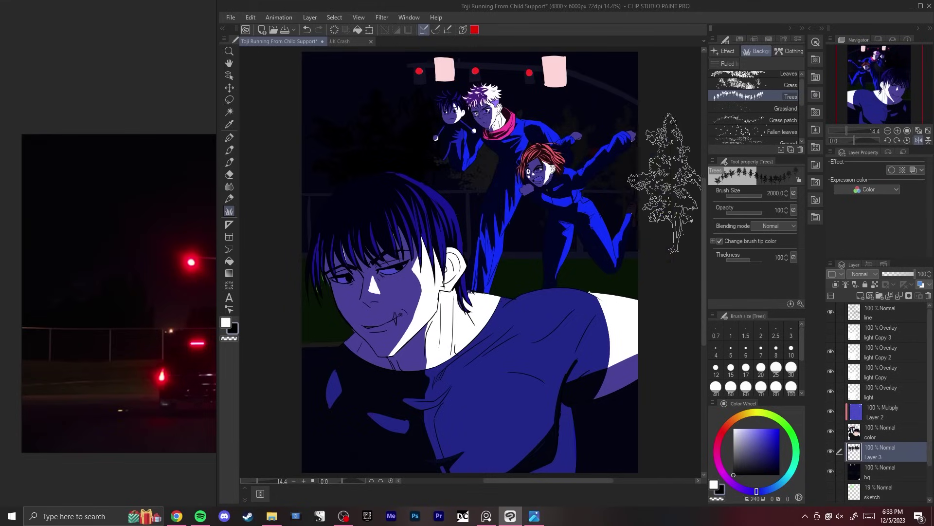
drag(668, 183, 504, 178)
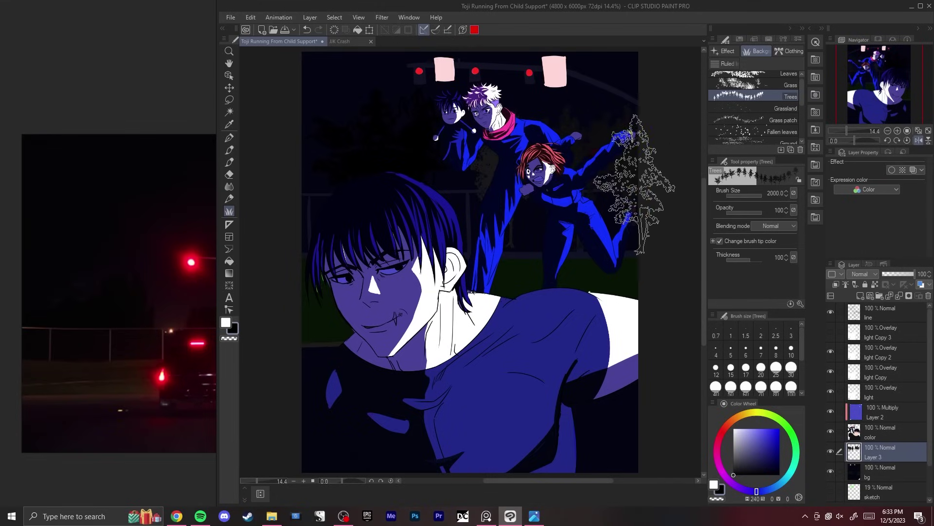
key(ctrl+u)
drag(791, 250, 729, 250)
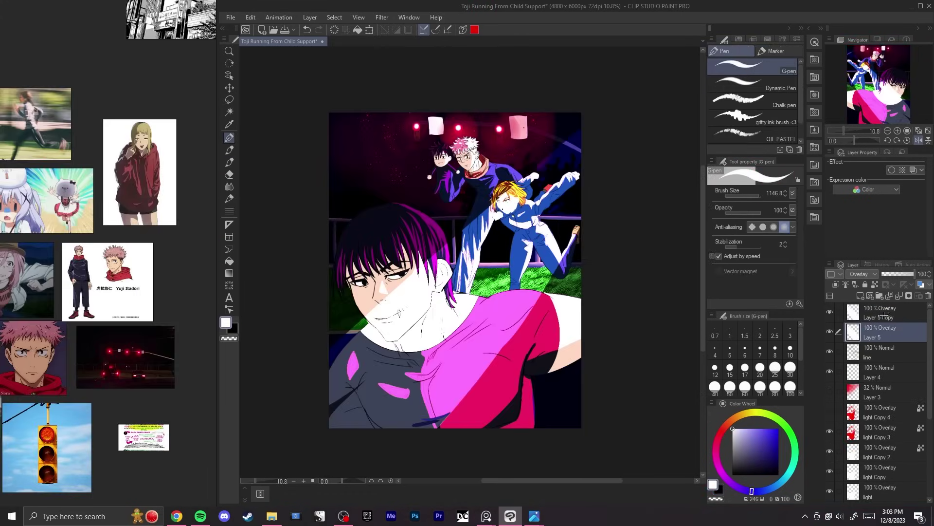
Step: Rotate Layer 5 and Layer 5 Copy together by about -2.8 degrees and reposition them over the artwork
key(ctrl+t)
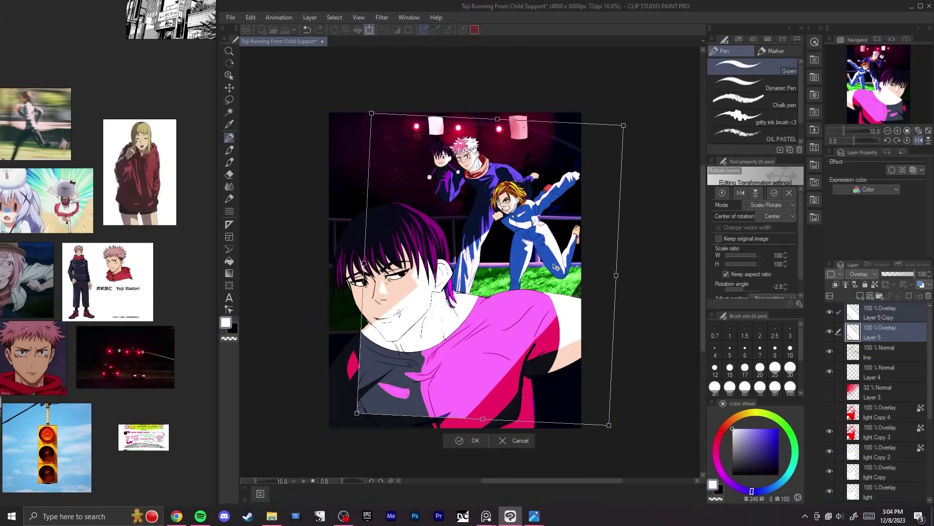
drag(539, 274, 535, 297)
key(Return)
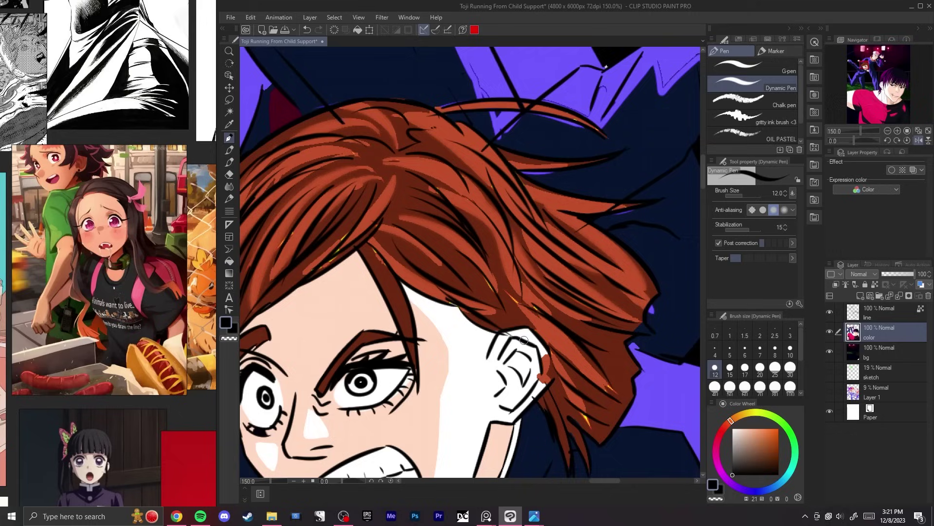
Step: Clean up the edge between Nobara's ear and hair on the color layer with sampled white and the Dynamic Pen
alt+click(472, 300)
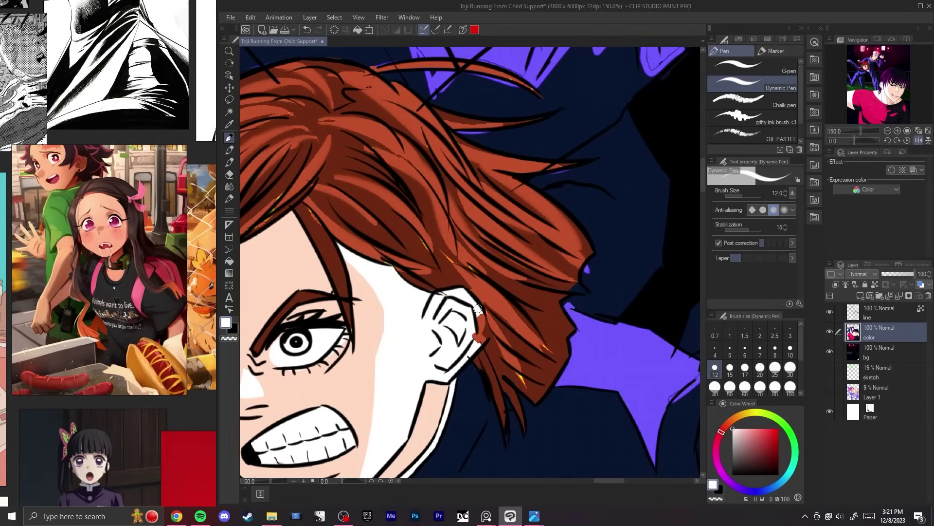
drag(478, 308, 482, 336)
key(ctrl+z)
key(ctrl+z)
key(ctrl+z)
drag(481, 319, 473, 332)
drag(471, 59, 535, 438)
drag(302, 88, 380, 331)
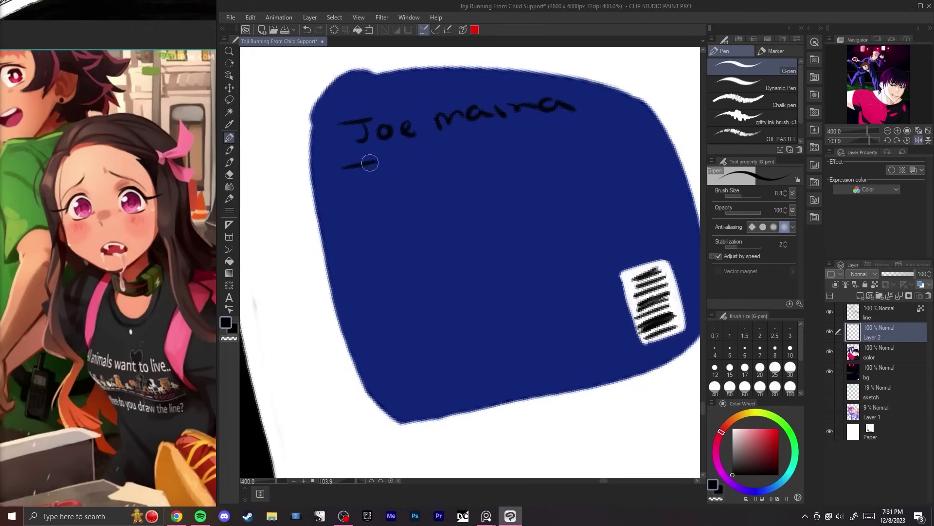
Step: Handwrite "Jama Joe" and "Mama" in black beneath the first line on the jug's blue label on Layer 2
mouse_move(375, 163)
mouse_down()
mouse_move(359, 177)
mouse_move(366, 170)
mouse_move(403, 180)
mouse_move(429, 172)
mouse_up()
key(ctrl+z)
mouse_move(440, 161)
mouse_down()
mouse_move(456, 166)
mouse_move(499, 137)
mouse_move(496, 160)
mouse_move(526, 142)
mouse_move(565, 141)
mouse_up()
mouse_move(367, 209)
mouse_down()
mouse_move(370, 234)
mouse_move(421, 214)
mouse_up()
drag(422, 214, 429, 219)
drag(433, 212, 465, 210)
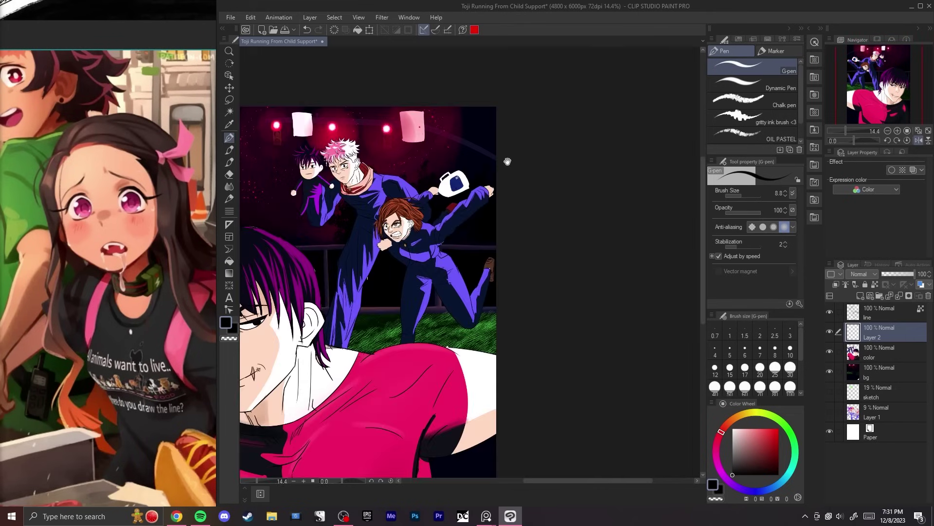
Step: Handwrite "RiKo" in white beside "Mama" on the jug's blue label
drag(507, 160, 505, 203)
scroll(467, 209, up, 7)
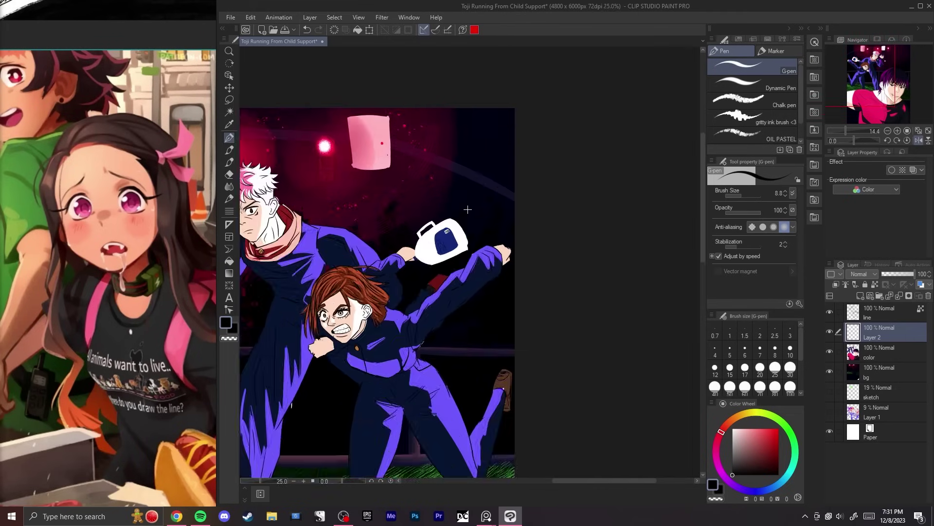
mouse_move(486, 159)
mouse_down()
mouse_move(499, 180)
mouse_move(519, 173)
mouse_up()
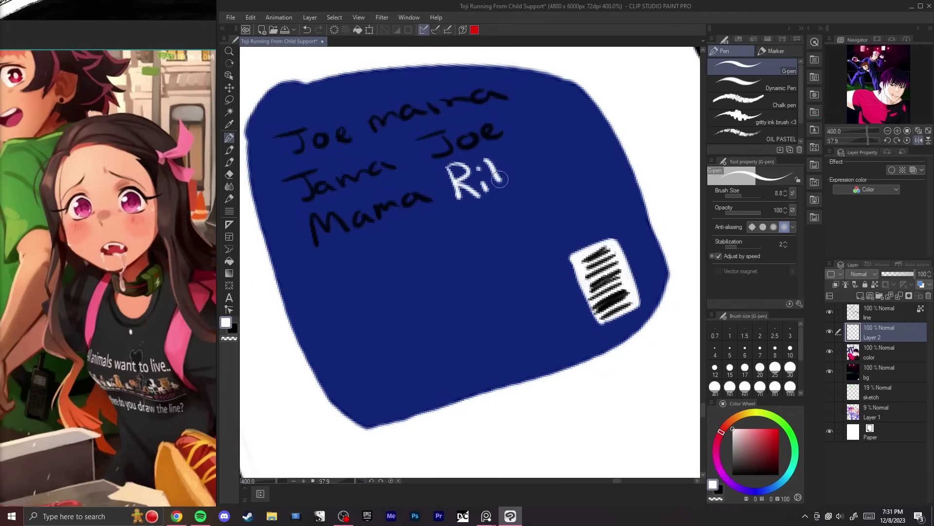
drag(529, 158, 534, 160)
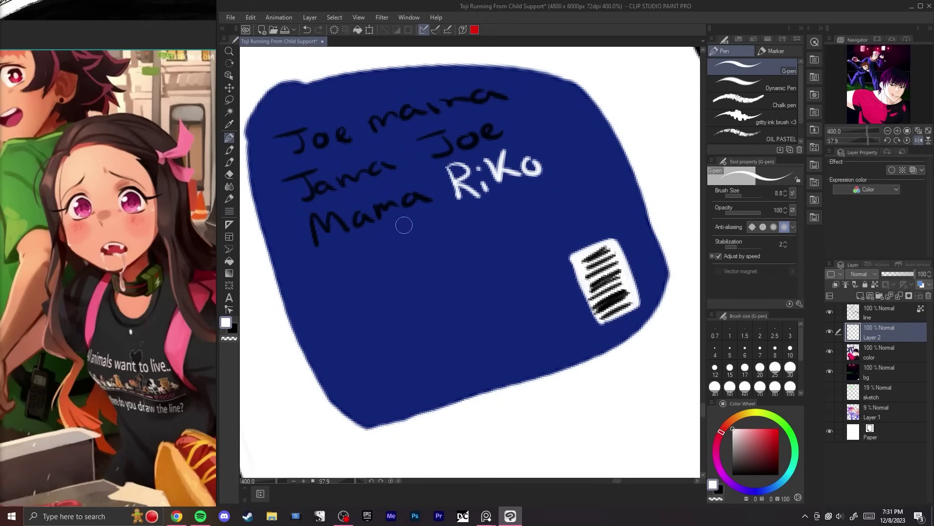
Step: Handwrite "the best bring her back" in white over three lines on the lower part of the blue label
drag(340, 256, 353, 290)
drag(341, 277, 355, 270)
drag(359, 254, 382, 278)
drag(389, 267, 407, 261)
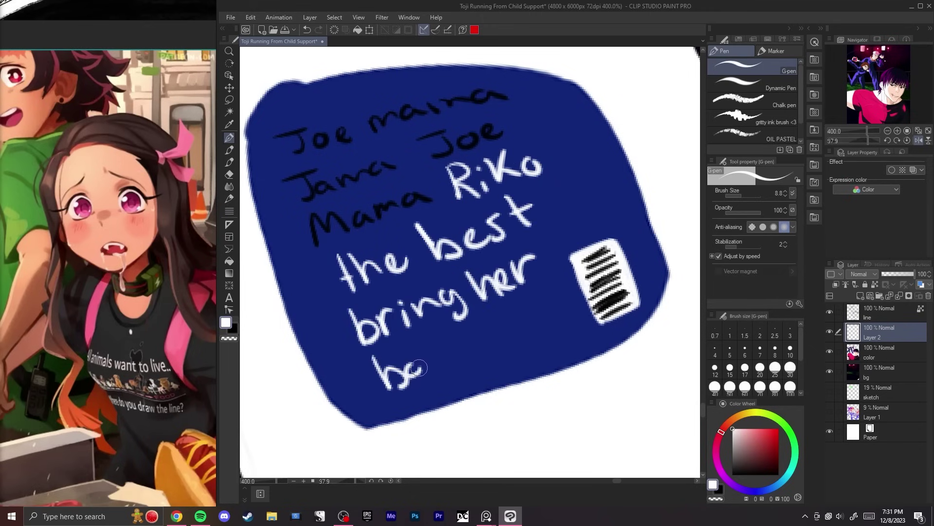
drag(420, 366, 436, 384)
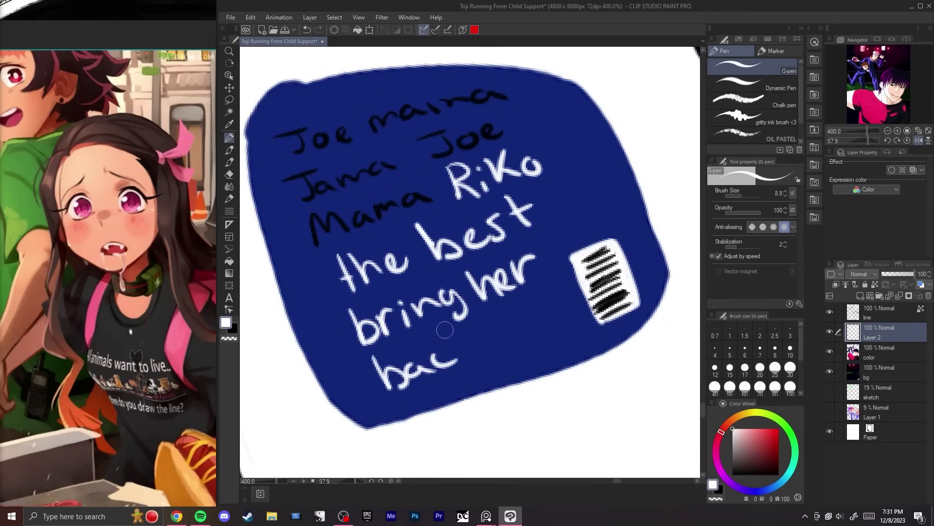
drag(455, 321, 450, 370)
drag(474, 319, 499, 346)
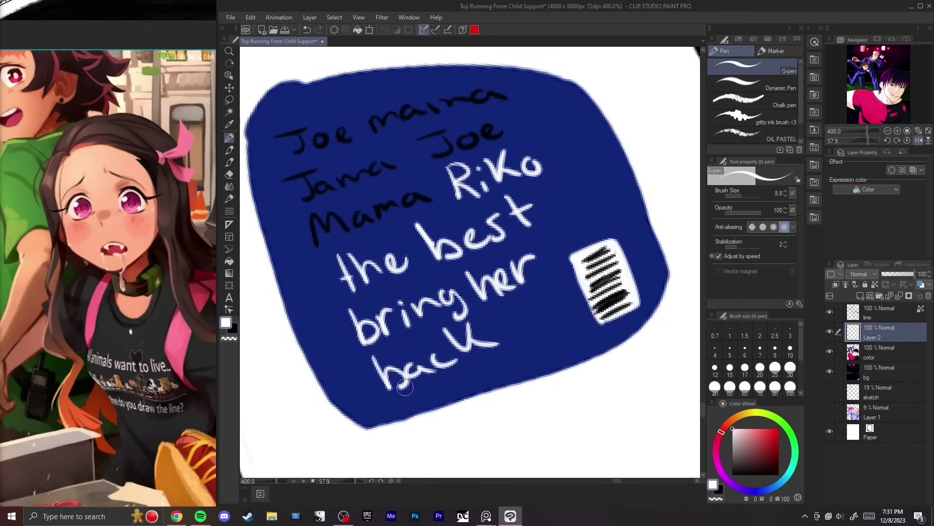
key(ctrl+0)
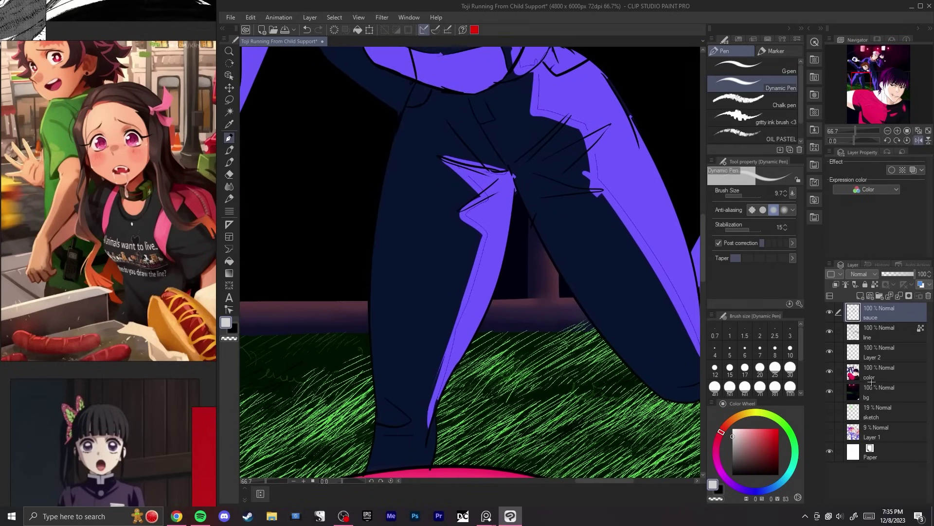
Step: Lasso parts of Nobara's legs on the line and color layers together and reposition them with Transform
click(883, 333)
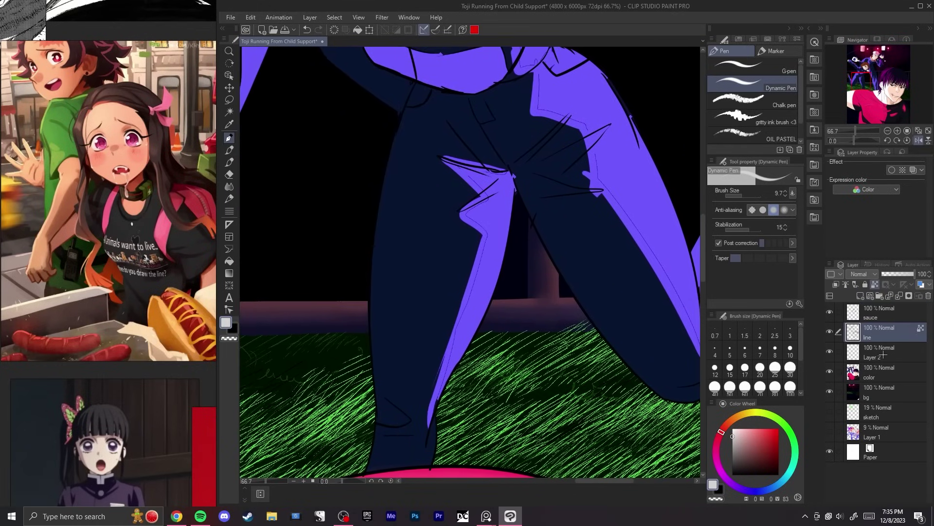
ctrl+click(872, 378)
key(m)
drag(452, 338, 445, 362)
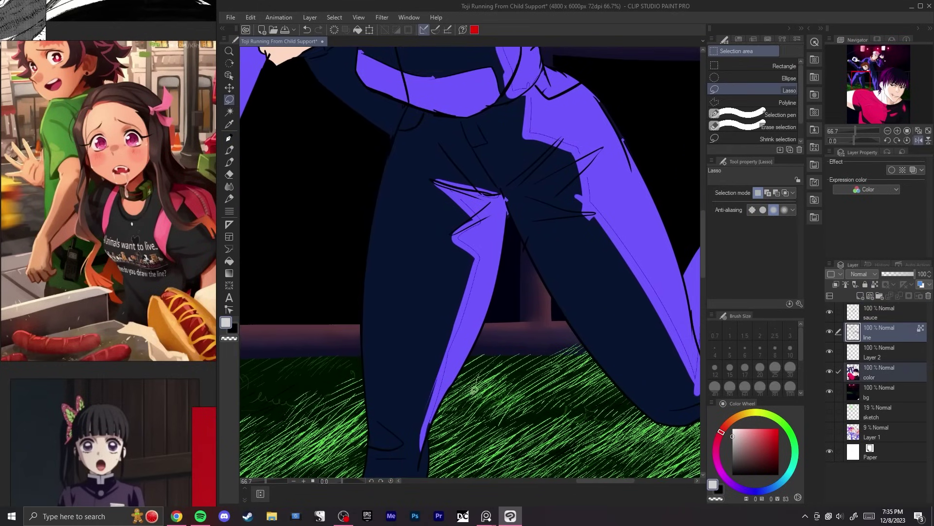
mouse_move(427, 431)
mouse_down()
mouse_move(428, 443)
mouse_move(405, 381)
mouse_move(430, 225)
mouse_move(507, 199)
mouse_move(444, 402)
mouse_up()
key(ctrl+t)
drag(454, 193, 432, 188)
key(Return)
drag(492, 191, 351, 183)
drag(543, 440, 392, 214)
key(ctrl+t)
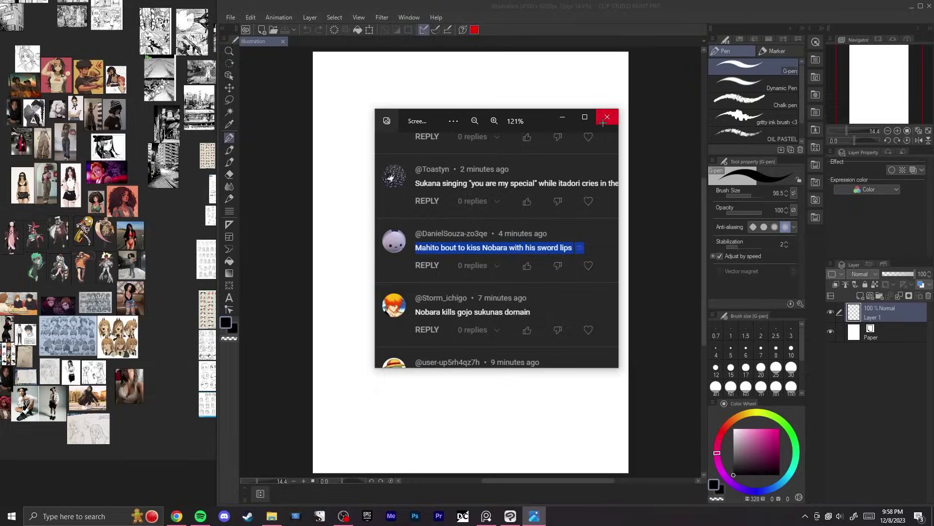
Step: Close the comment screenshot, switch to Premiere Pro and review the Nutshell 7 timeline around the "mahito girl" clip
click(604, 122)
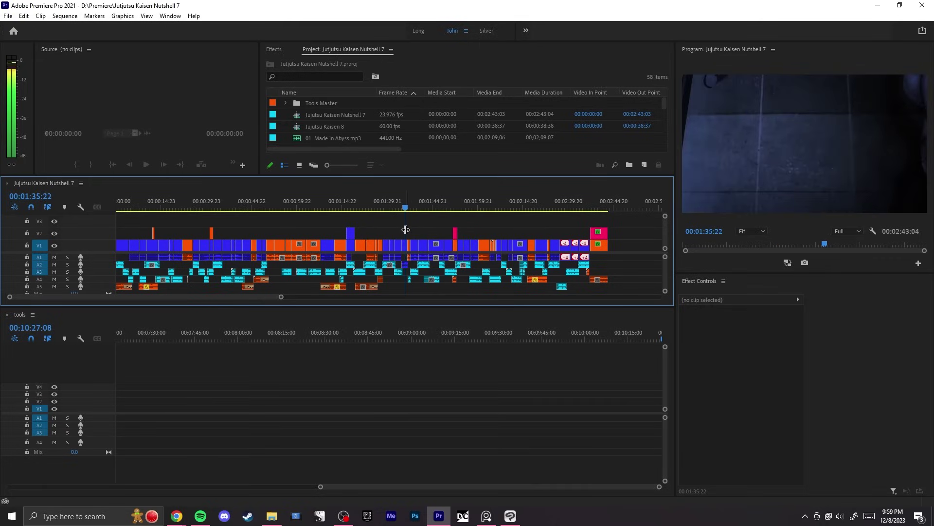
drag(421, 229, 520, 227)
scroll(452, 225, up, 5)
scroll(456, 223, up, 2)
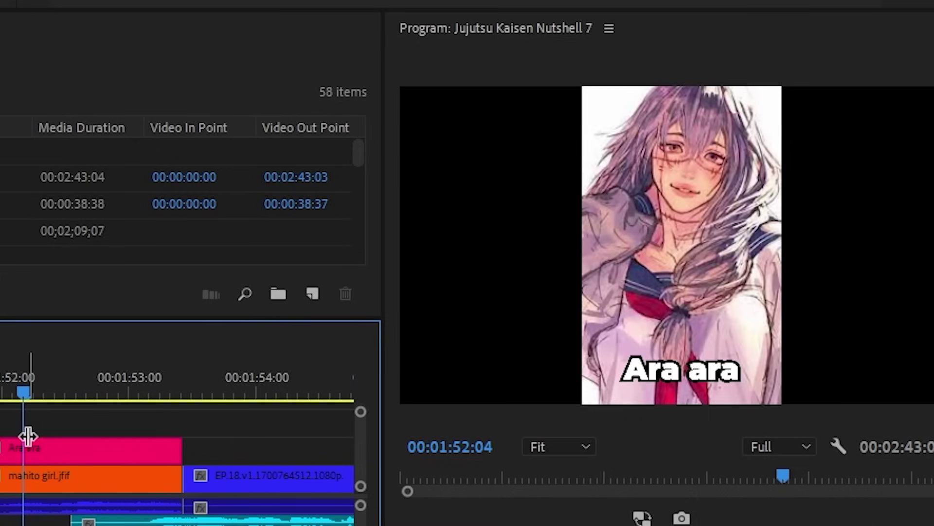
drag(27, 436, 0, 448)
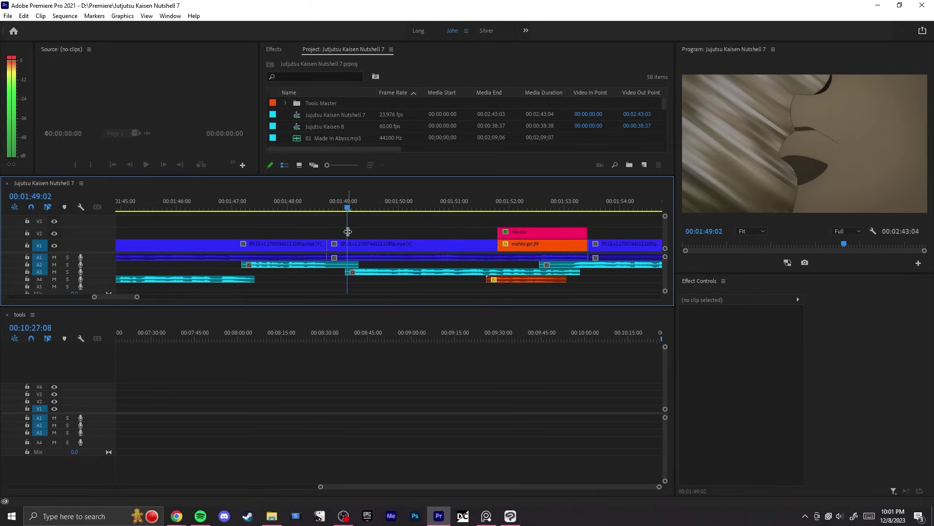
key(-)
key(space)
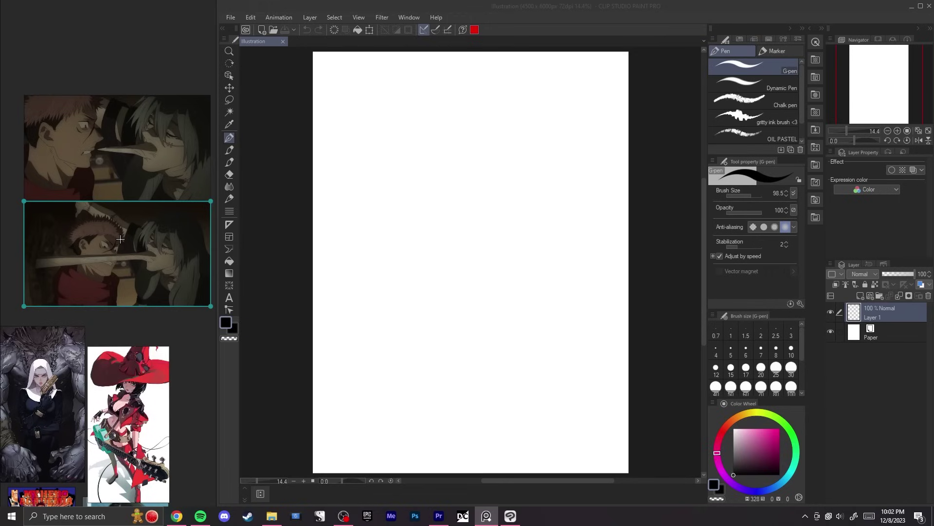
Step: Switch to the reference board and examine the two screenshots of the blade-in-mouth confrontation
click(97, 125)
scroll(85, 122, up, 4)
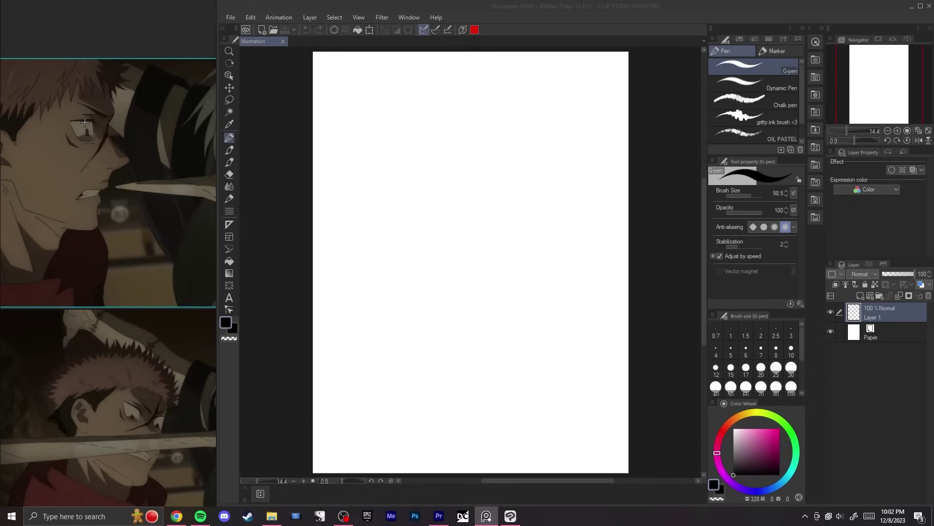
scroll(85, 122, down, 4)
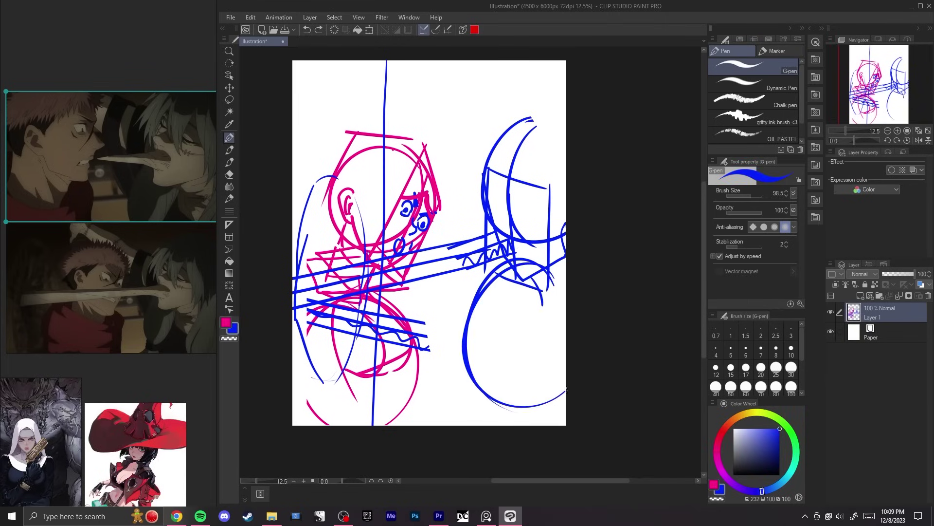
Step: Rough in the facing figure's round lower body and the raised hand above the other head in blue with the G-pen
drag(540, 267, 505, 260)
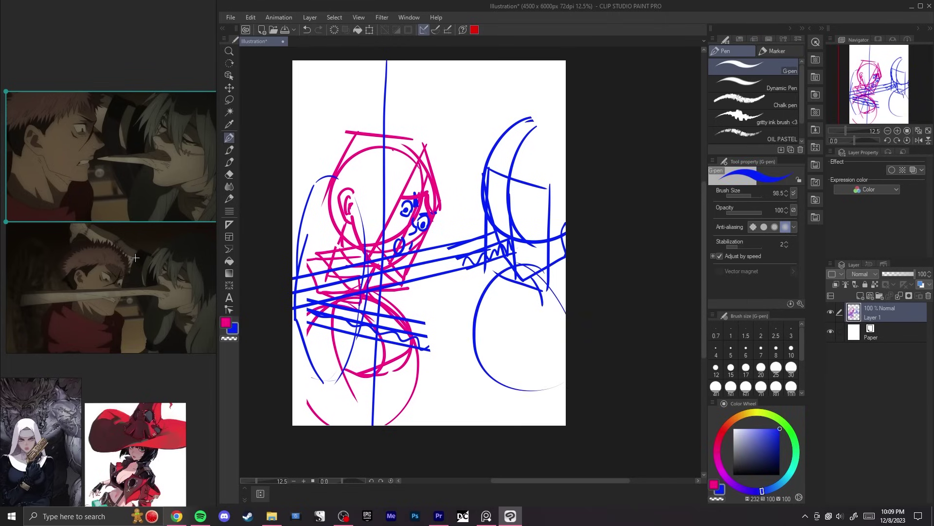
key(ctrl+z)
mouse_move(364, 84)
mouse_down()
mouse_move(368, 123)
mouse_move(382, 119)
mouse_move(396, 90)
mouse_move(367, 127)
mouse_up()
key(ctrl+z)
mouse_move(362, 92)
mouse_down()
mouse_move(384, 124)
mouse_move(368, 129)
mouse_up()
key(ctrl+z)
mouse_move(353, 73)
mouse_down()
mouse_move(358, 92)
mouse_move(354, 80)
mouse_move(376, 72)
mouse_move(368, 95)
mouse_up()
drag(369, 72, 372, 91)
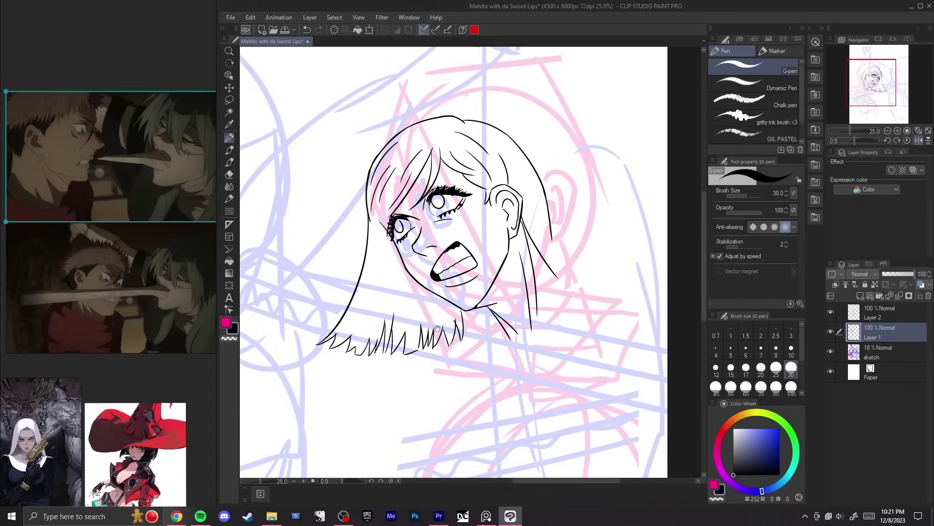
Step: Check the inked head in mirrored view and try a curved shoulder line running outward from the nape
key(h)
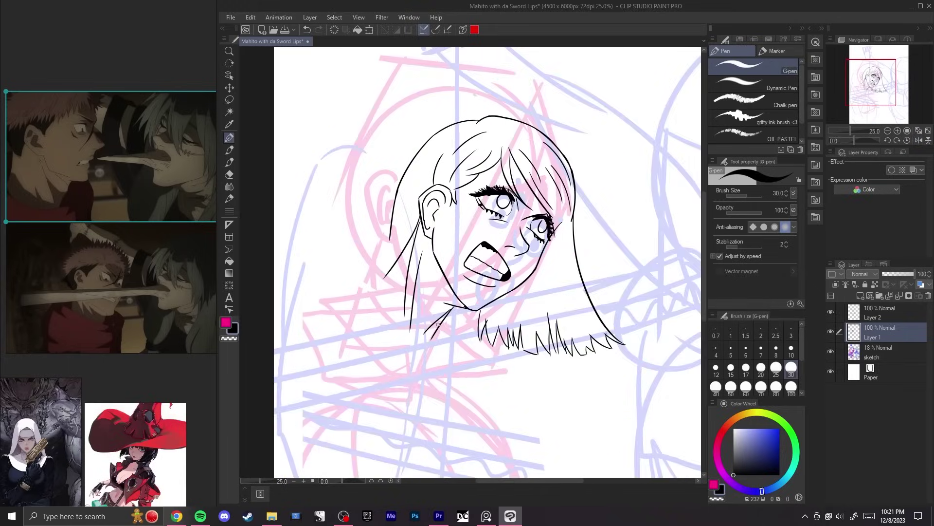
key(h)
scroll(438, 329, down, 3)
drag(441, 180, 497, 185)
key(ctrl+z)
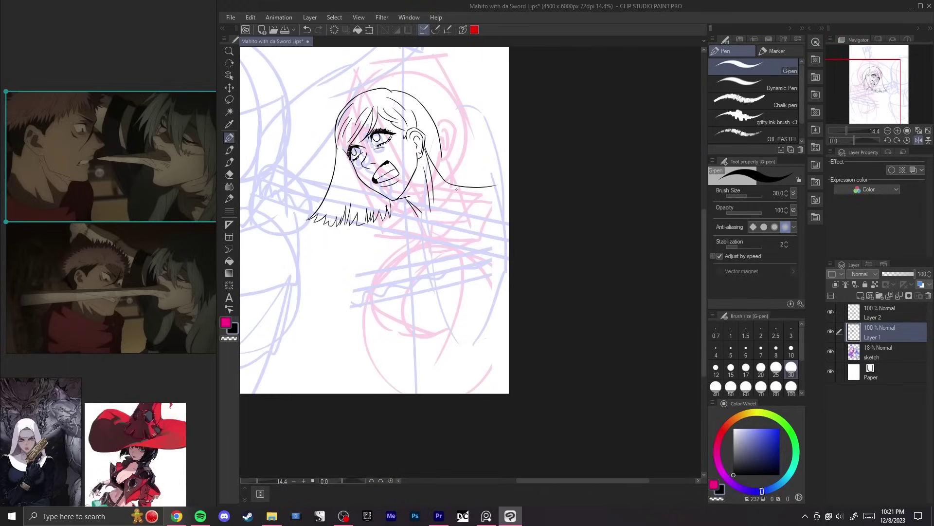
key(ctrl+z)
key(ctrl+y)
key(ctrl+z)
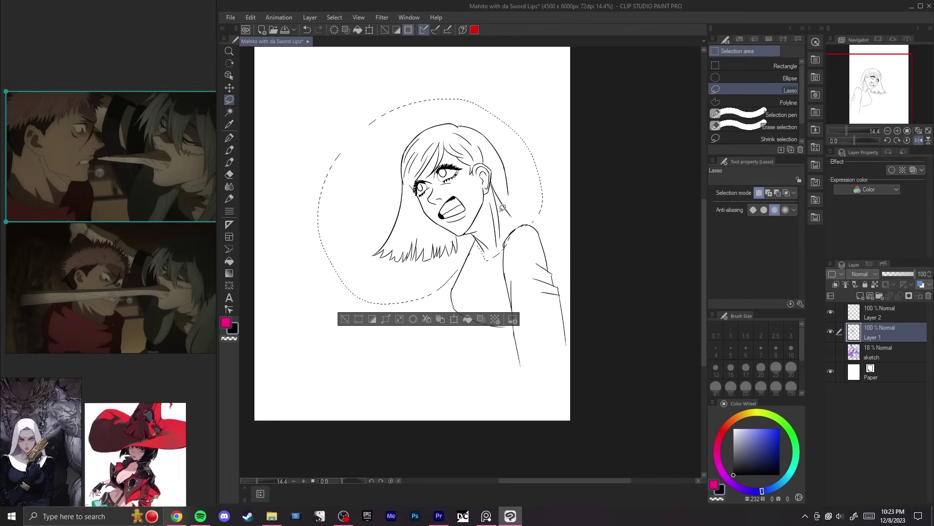
Step: Clear the selection around the head and ink the lines joining the neck and collar to the shoulder, undoing the misplaced strokes
key(ctrl+d)
key(p)
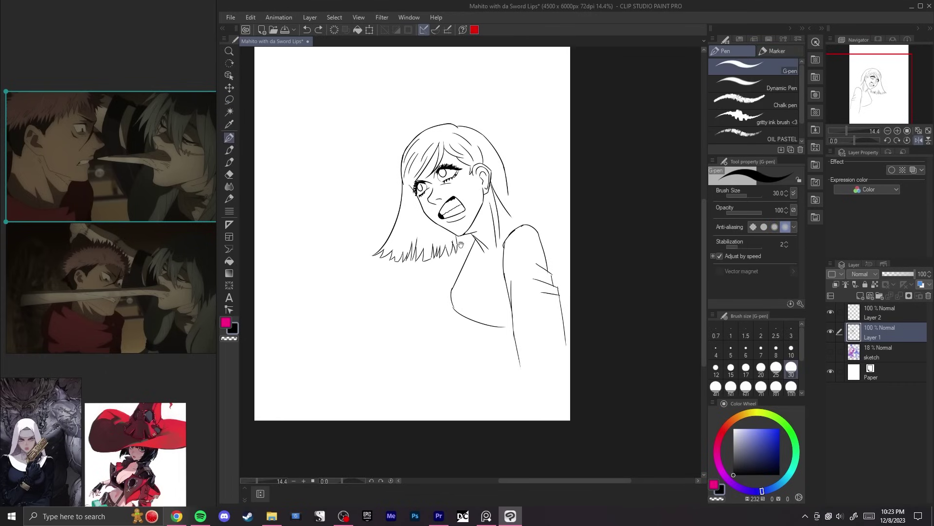
drag(460, 243, 477, 224)
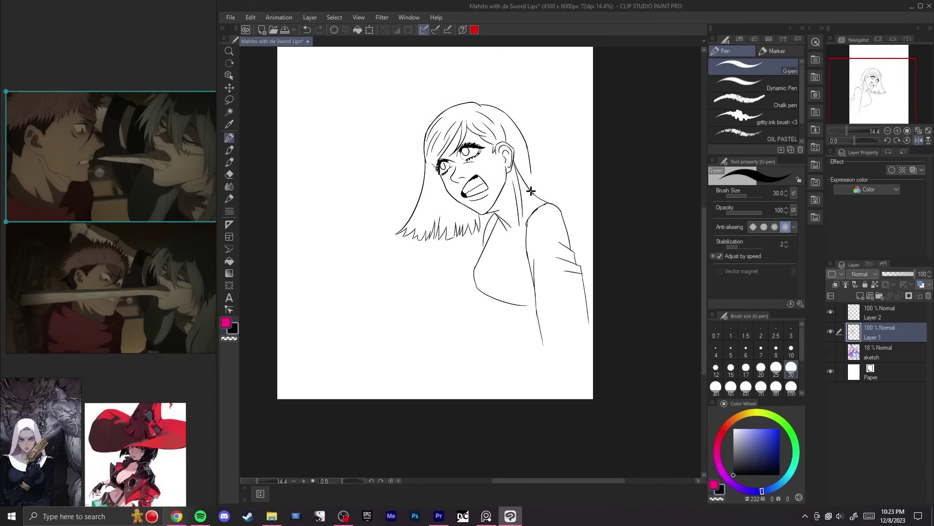
mouse_move(510, 231)
mouse_down()
mouse_move(396, 243)
mouse_move(442, 263)
mouse_move(521, 218)
mouse_move(494, 221)
mouse_move(490, 251)
mouse_up()
key(ctrl+z)
mouse_move(522, 283)
mouse_down()
mouse_move(475, 368)
mouse_move(485, 367)
mouse_up()
key(ctrl+z)
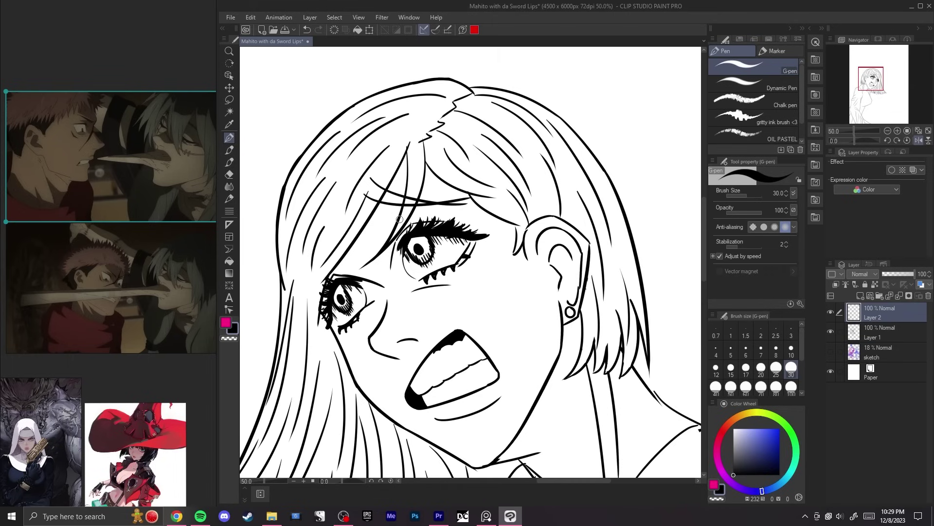
Step: Undo the eyebrow strokes and redraw the brows across the fringe above both eyes on Layer 2
key(ctrl+z)
key(ctrl+z)
mouse_move(369, 178)
mouse_down()
mouse_move(456, 208)
mouse_move(446, 214)
mouse_up()
key(ctrl+z)
drag(357, 194, 453, 210)
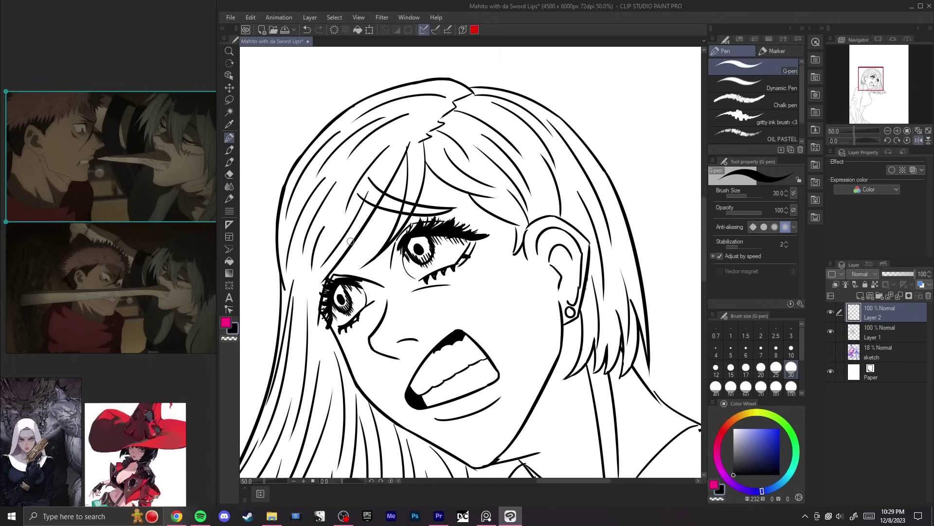
drag(362, 200, 317, 280)
drag(371, 181, 355, 195)
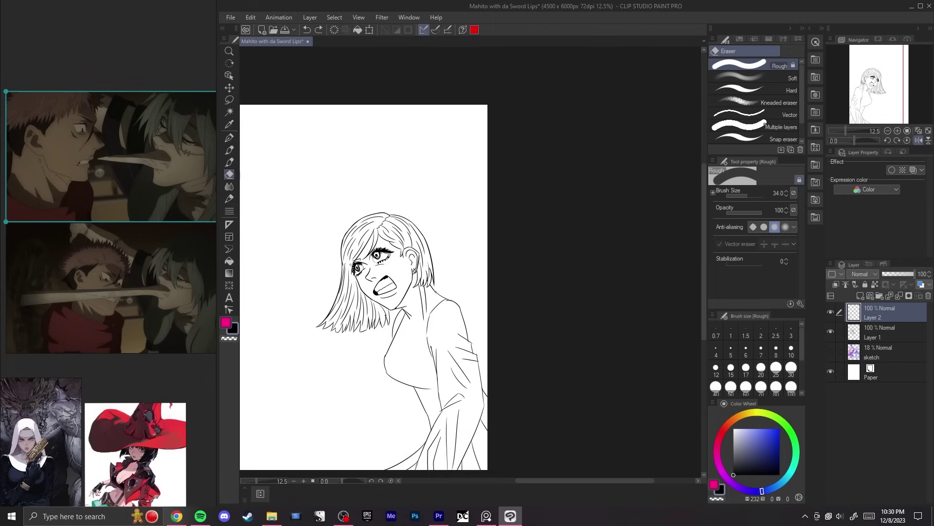
Step: Check the face in mirrored view and erase the open shouting mouth on Layer 1 with the Rough eraser
key(h)
key(h)
scroll(350, 264, up, 3)
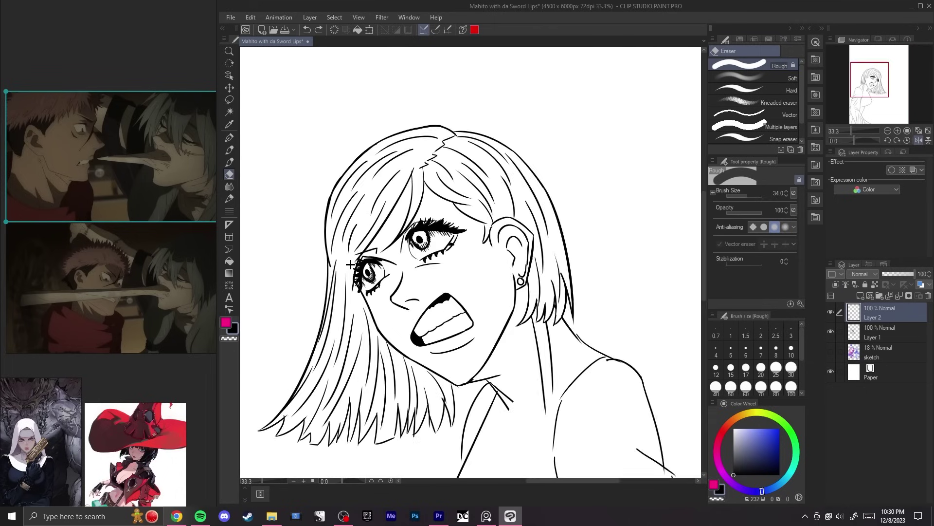
scroll(351, 264, down, 3)
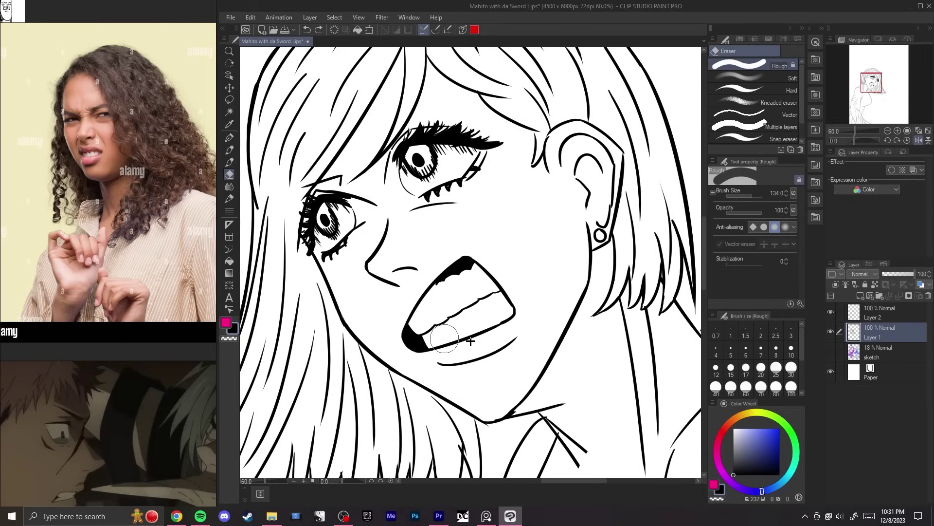
mouse_move(499, 311)
mouse_down()
mouse_move(469, 306)
mouse_move(469, 258)
mouse_up()
scroll(409, 316, down, 3)
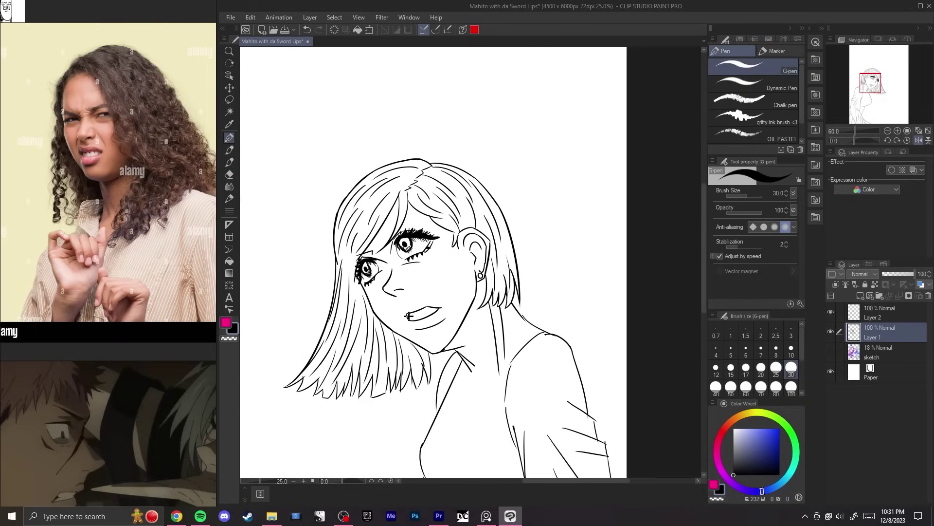
Step: Undo the small parted-lips mouth, ink a downturned frown in its place and check it in mirrored view
key(h)
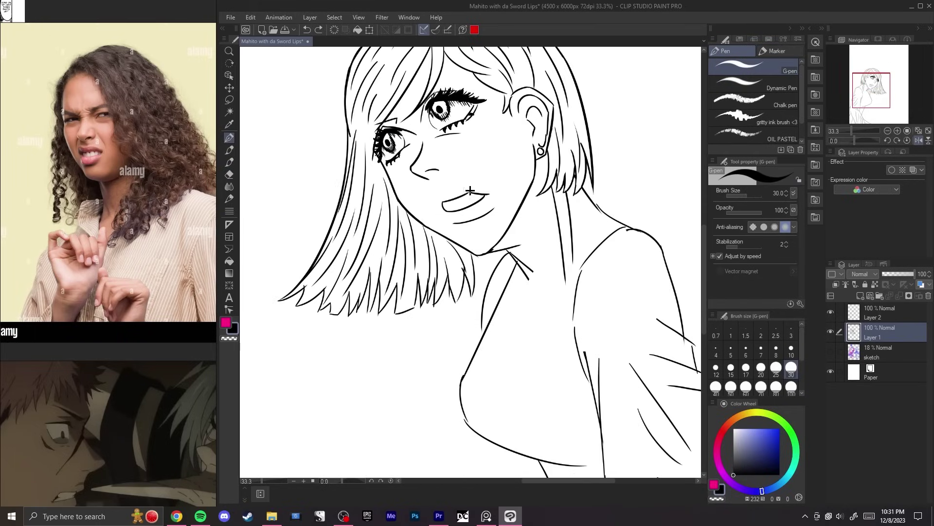
key(ctrl+z)
key(e)
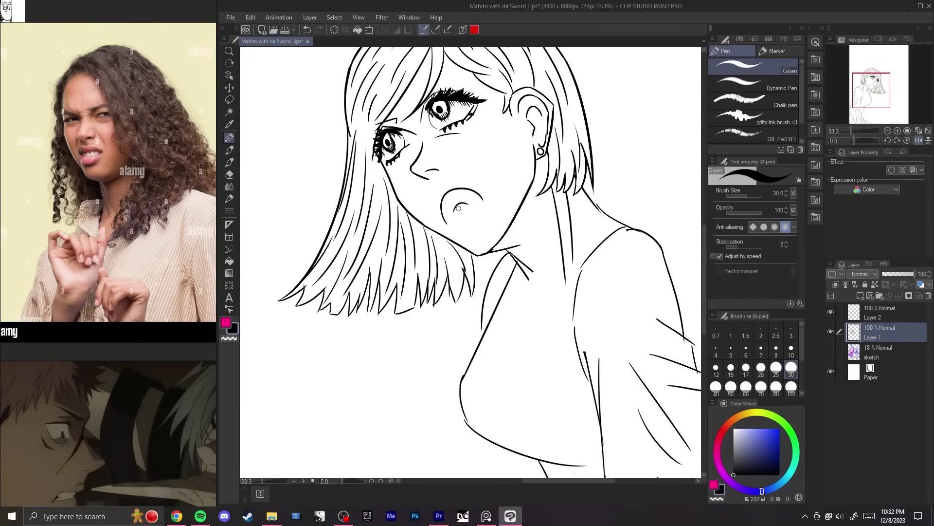
scroll(455, 207, down, 3)
key(h)
key(h)
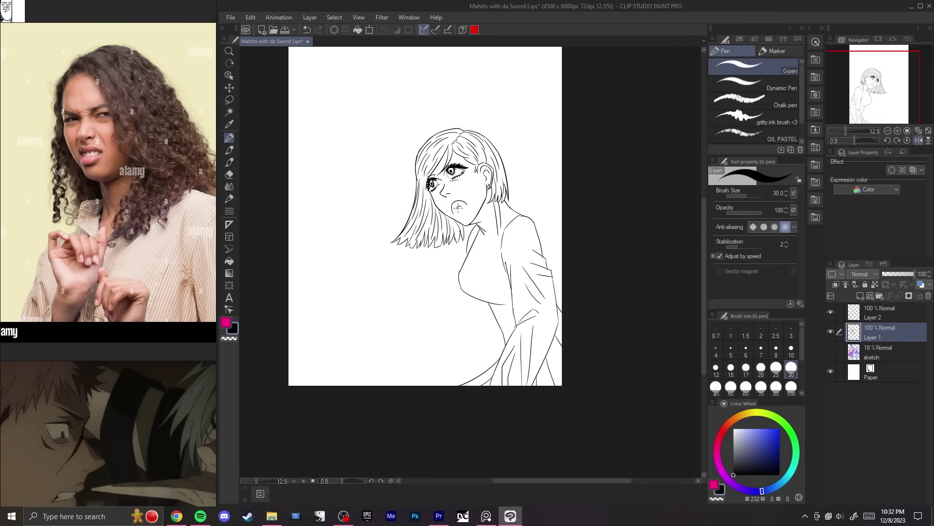
Step: Ink a teardrop beneath the larger eye and a drip beneath the nose, redrawing the nose stroke
scroll(458, 208, up, 2)
drag(458, 208, 420, 289)
scroll(404, 271, up, 2)
scroll(404, 271, down, 1)
mouse_move(427, 210)
mouse_down()
mouse_move(423, 193)
mouse_move(432, 197)
mouse_up()
scroll(379, 223, up, 2)
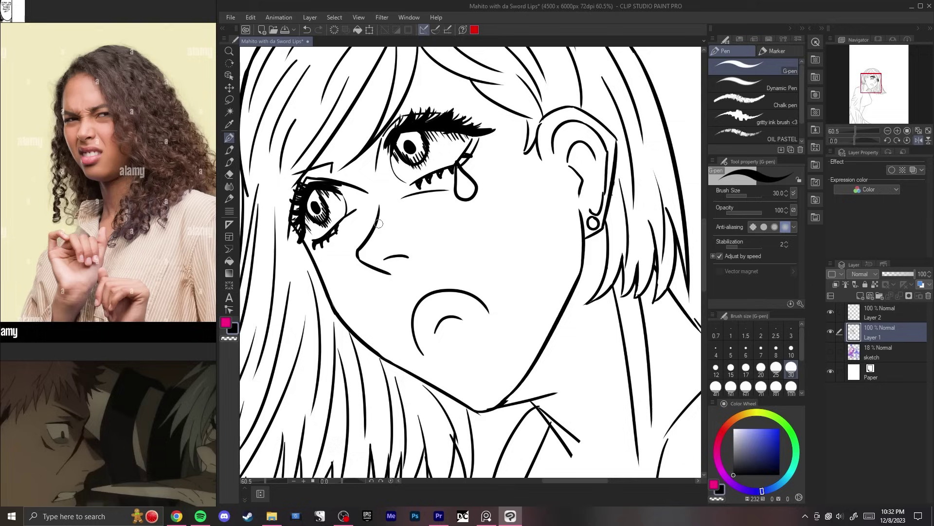
mouse_move(389, 260)
mouse_down()
mouse_move(366, 228)
mouse_move(382, 249)
mouse_up()
key(ctrl+z)
scroll(371, 225, down, 3)
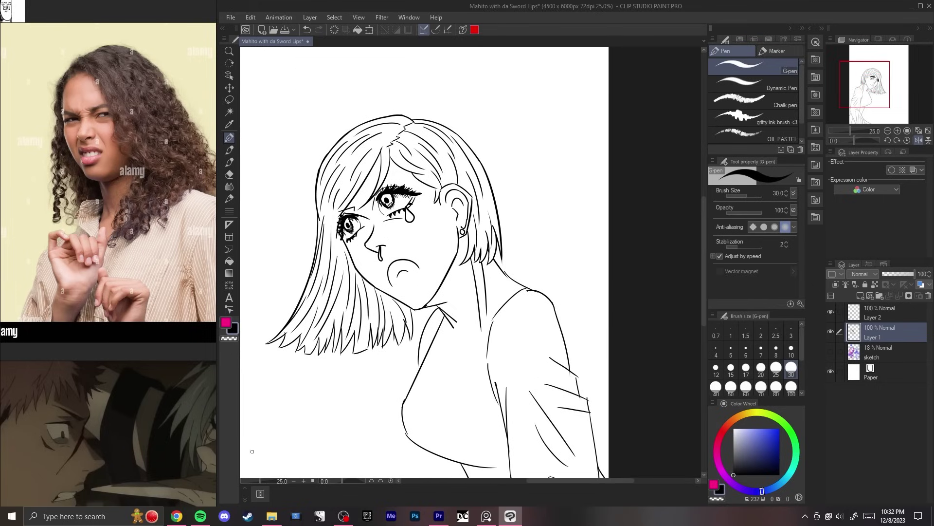
Step: Switch to Chrome and search Google for "yor forger sad"
click(176, 516)
click(470, 51)
text(yor forg)
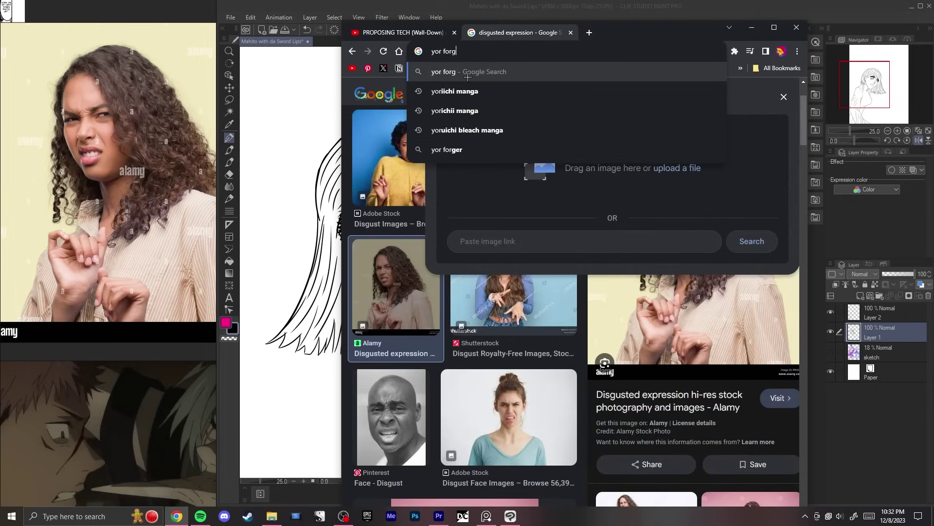
click(484, 103)
text(sad)
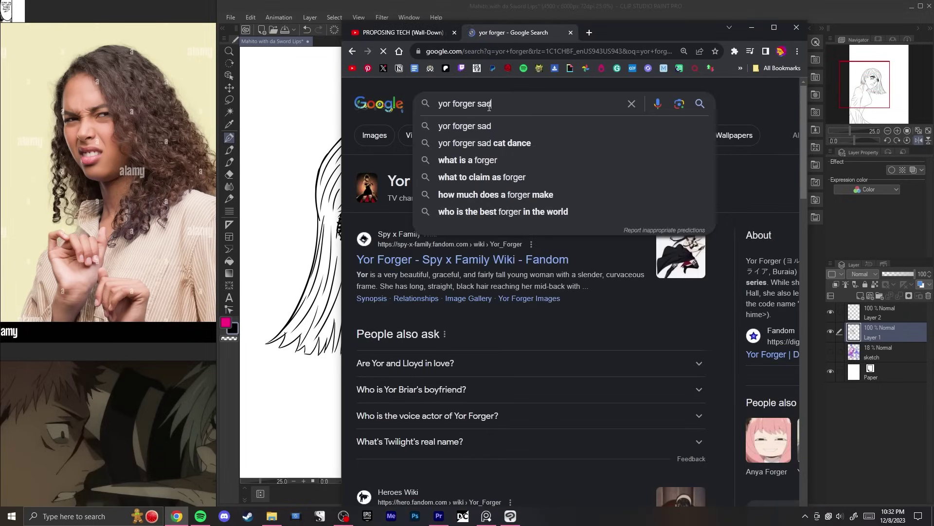
key(Return)
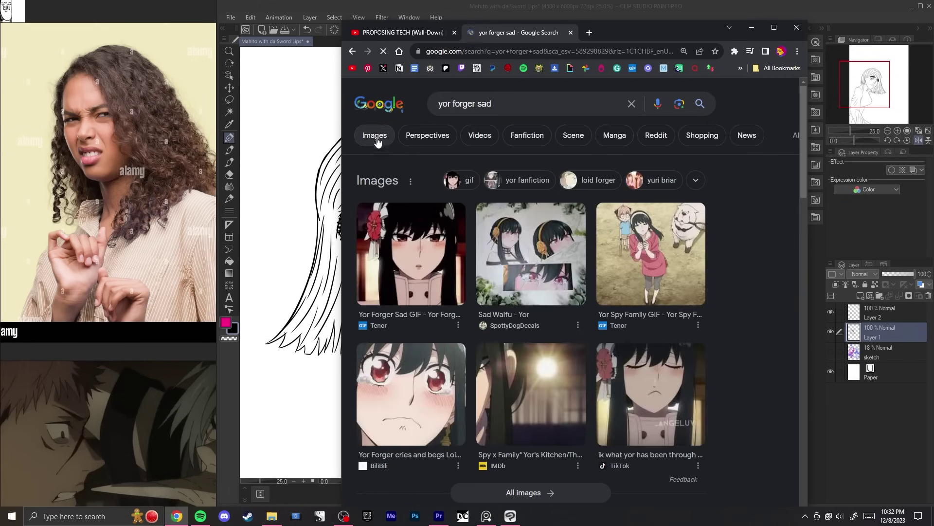
Step: Browse the image results and preview the "Poor Yor" picture to study the sad mouth
scroll(744, 135, down, 3)
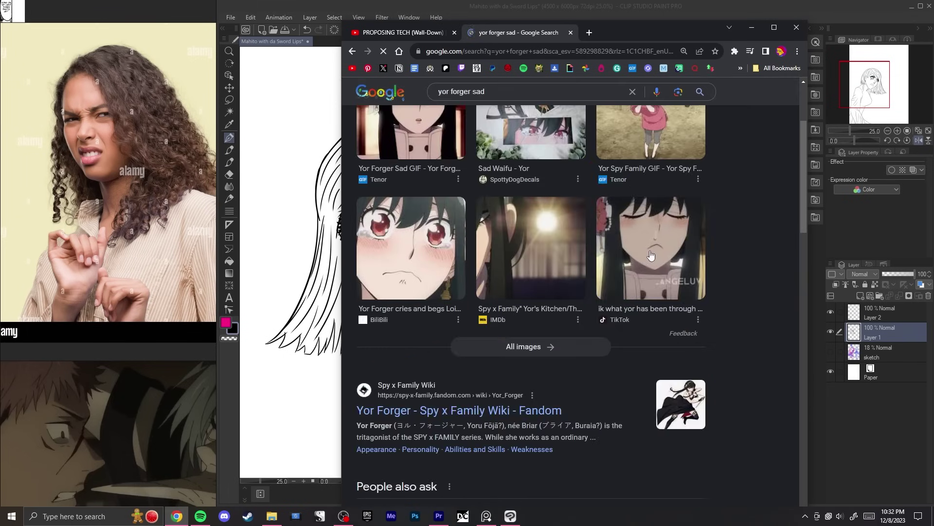
click(773, 27)
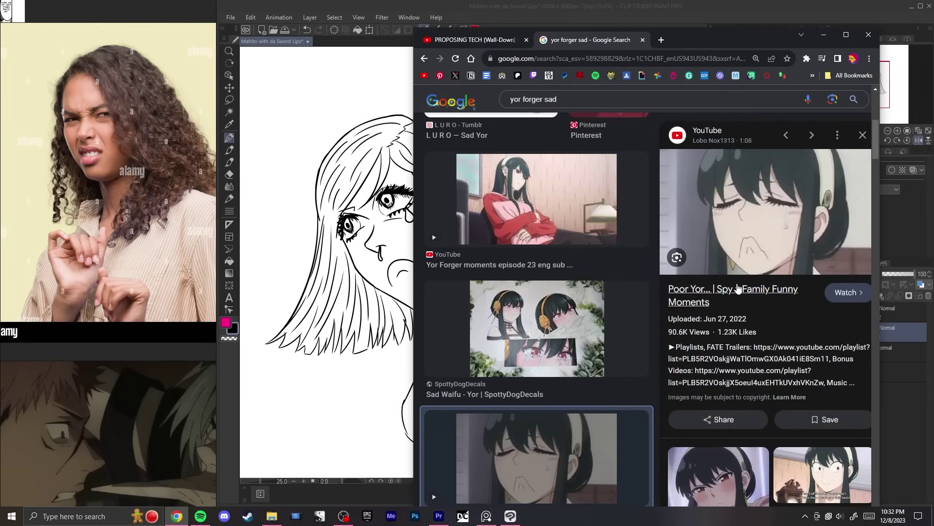
scroll(623, 280, up, 5)
scroll(623, 278, down, 15)
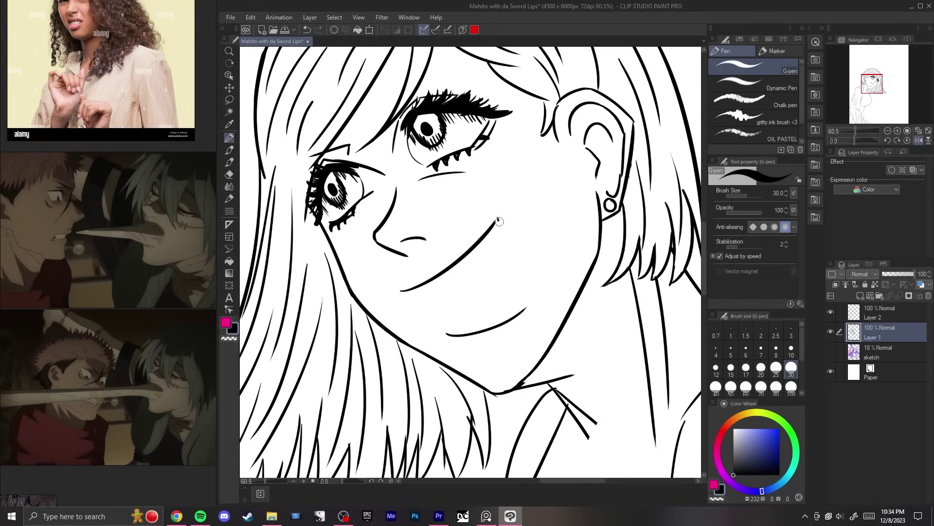
Step: Ink an open crescent smile on Layer 1, erase the old lower-lip line and redraw it closer beneath the mouth
key(ctrl+z)
drag(498, 219, 496, 279)
key(e)
mouse_move(451, 334)
mouse_down()
mouse_move(523, 306)
mouse_move(466, 320)
mouse_up()
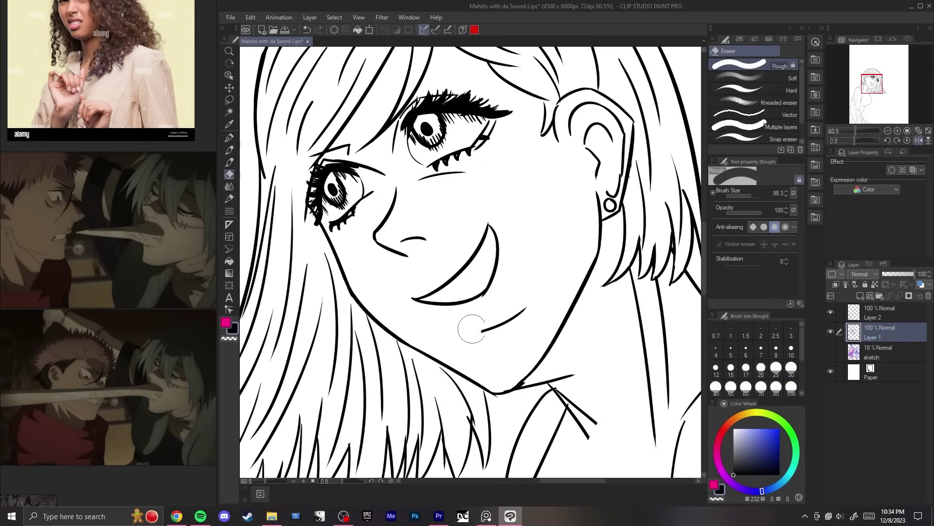
key(p)
key(h)
key(h)
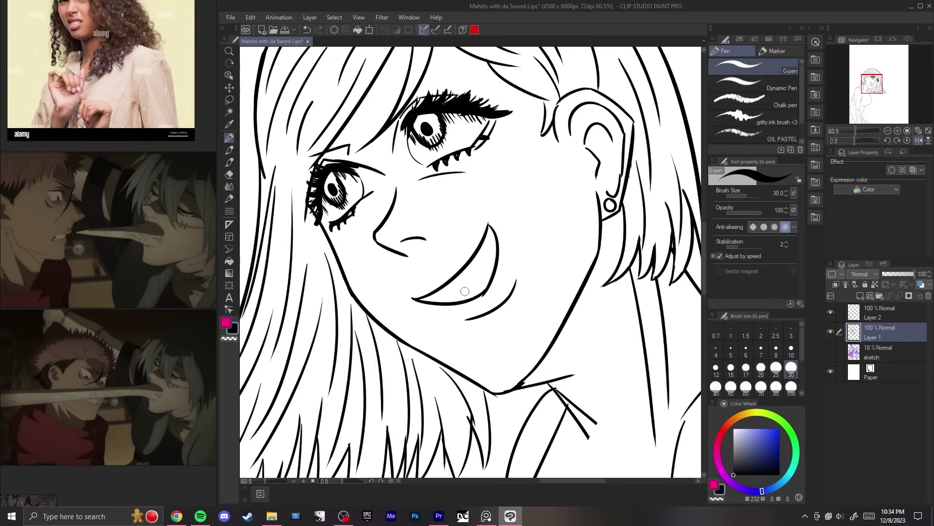
scroll(457, 297, down, 5)
key(h)
key(h)
scroll(454, 299, up, 5)
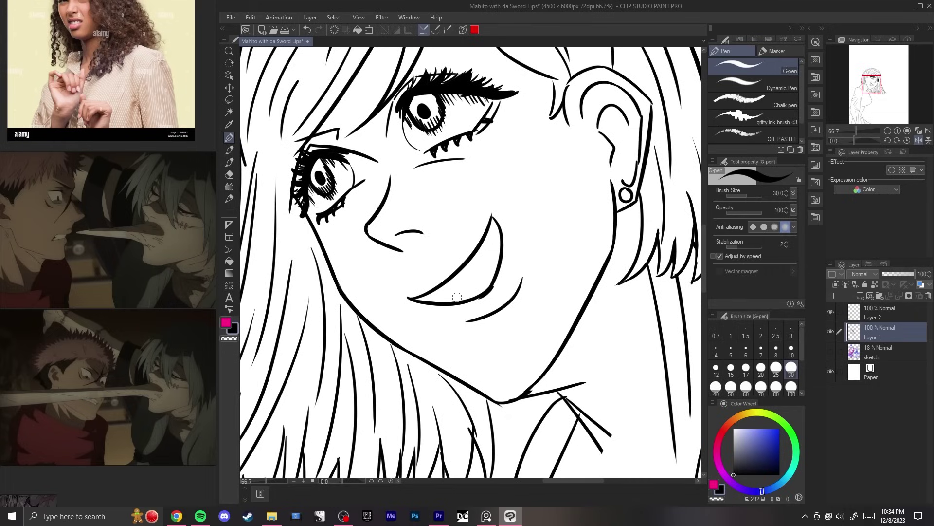
Step: Lasso the smile with its lower-lip line, rotate it -6.2 degrees, shift it slightly toward the chin and deselect
drag(452, 302, 449, 256)
key(m)
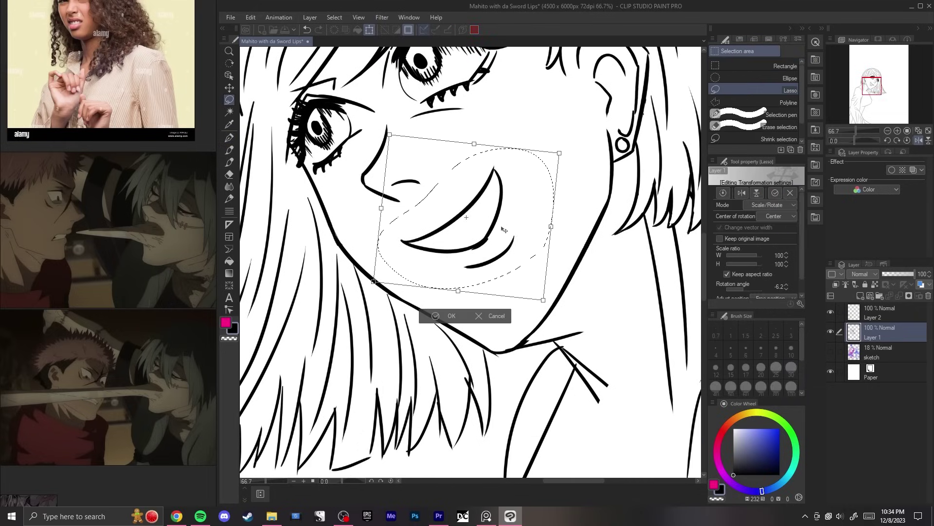
drag(495, 231, 490, 238)
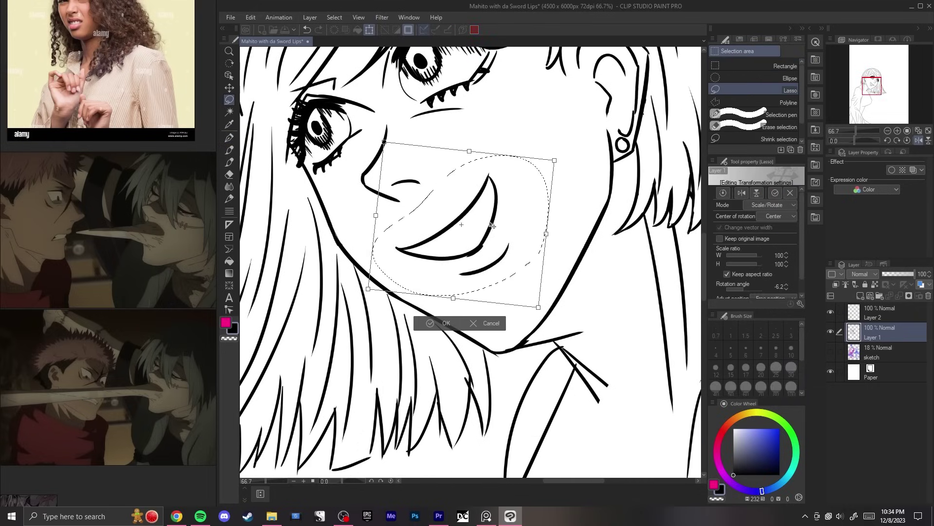
key(Return)
key(ctrl+d)
scroll(489, 224, down, 1)
scroll(492, 218, down, 4)
scroll(467, 233, up, 5)
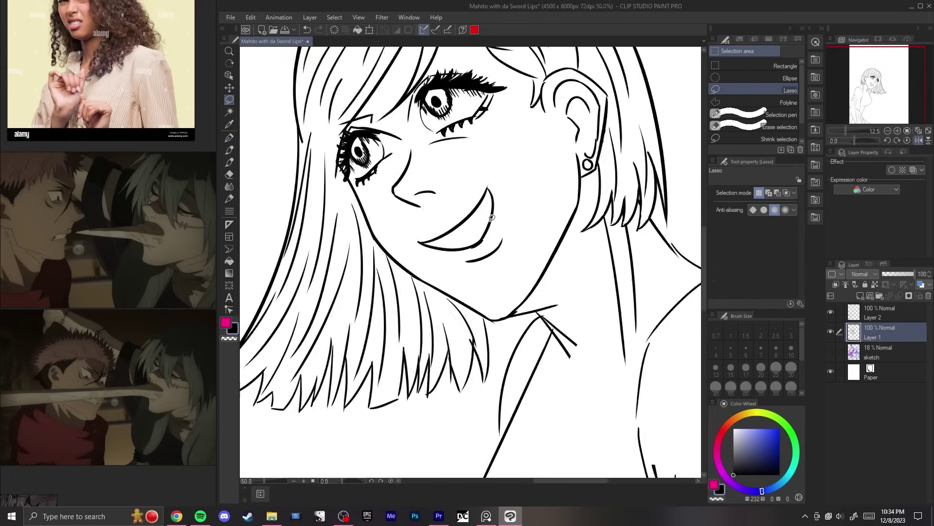
Step: Ink a flat angular eyebrow above the smaller eye on Layer 2 with the G-pen
key(p)
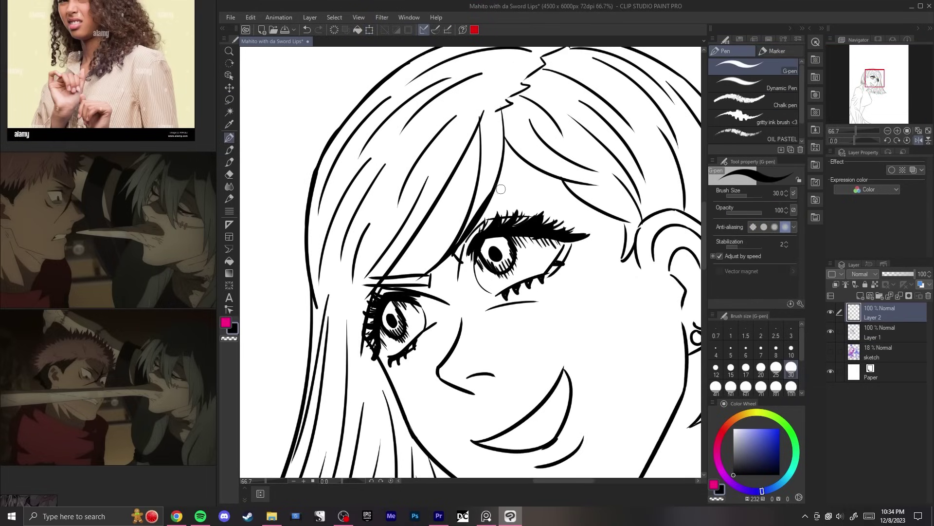
scroll(482, 214, down, 5)
key(e)
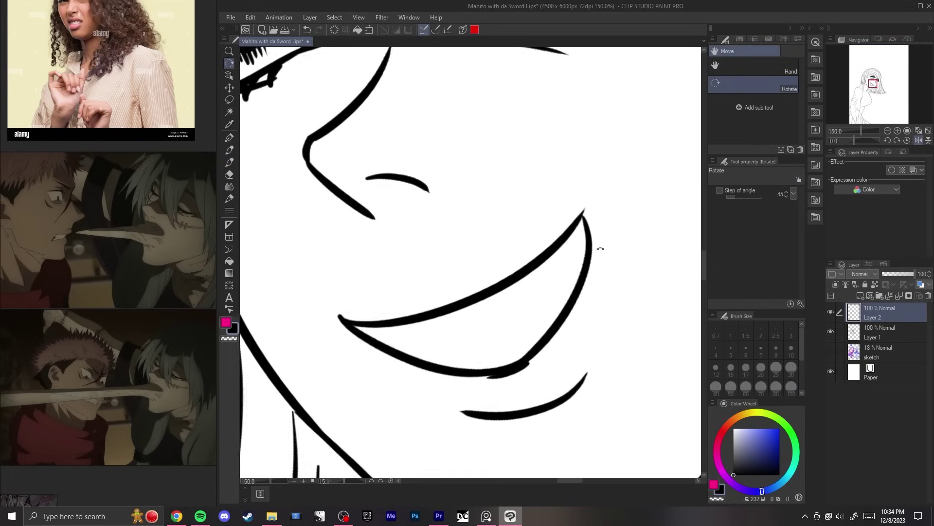
Step: Ink the teeth division, a filled black mouth corner and an upper-lip line on the smile on Layer 1
drag(600, 248, 544, 198)
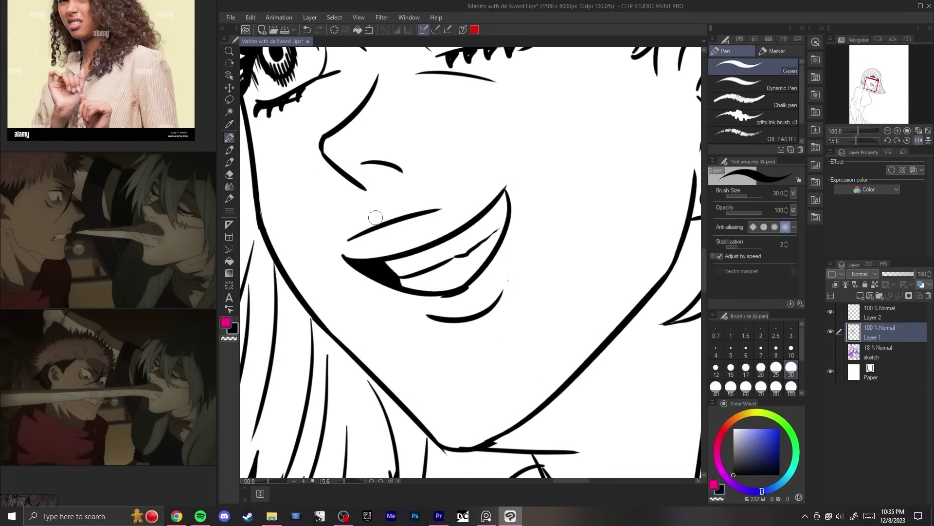
drag(457, 319, 436, 139)
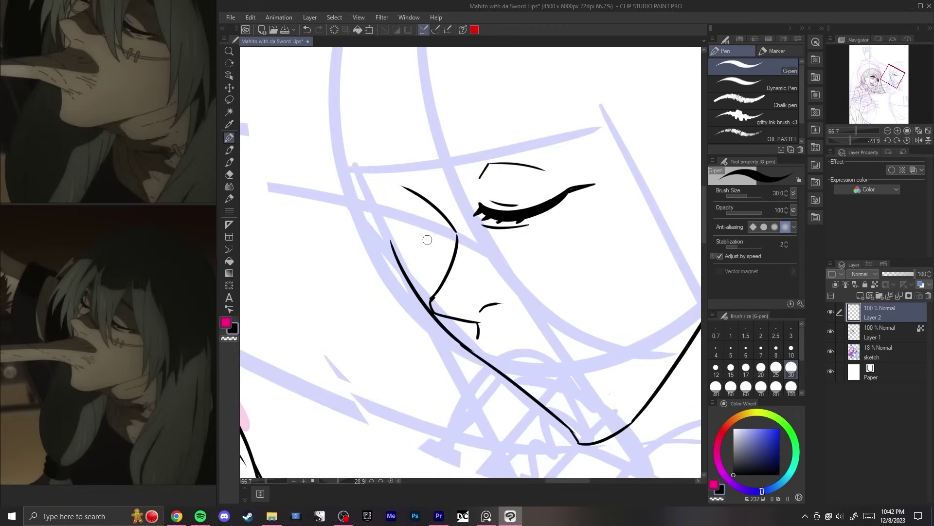
Step: Ink the far eye with its lashes beside the nose bridge of Mahito's face on Layer 2
drag(427, 239, 344, 226)
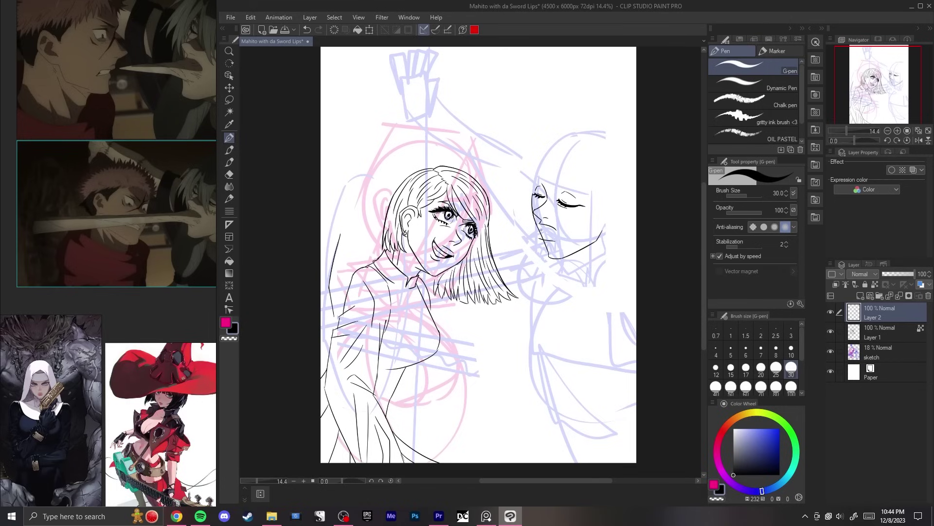
Step: Ink the long blade edges running from Mahito's lips across the girl on Layer 2 and erase stray lines around the mouth
drag(541, 239, 320, 282)
key(ctrl+z)
drag(505, 247, 319, 303)
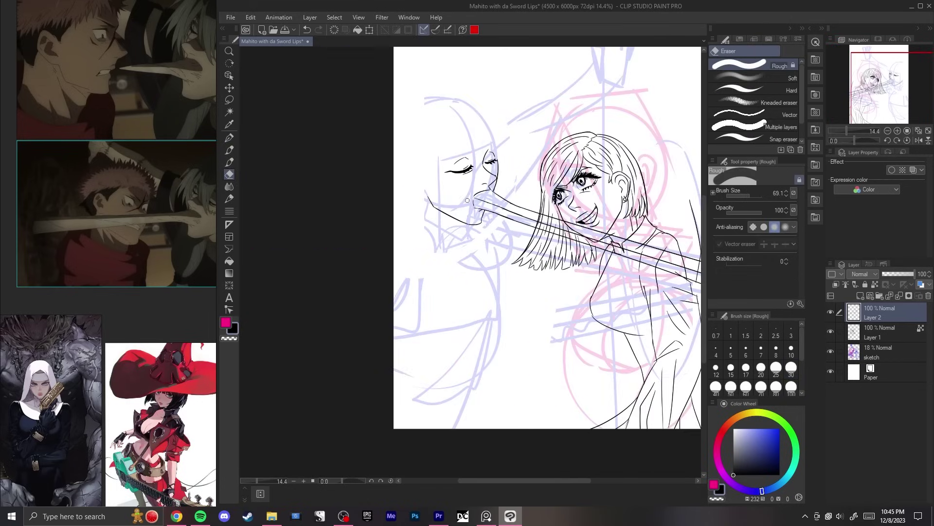
click(919, 140)
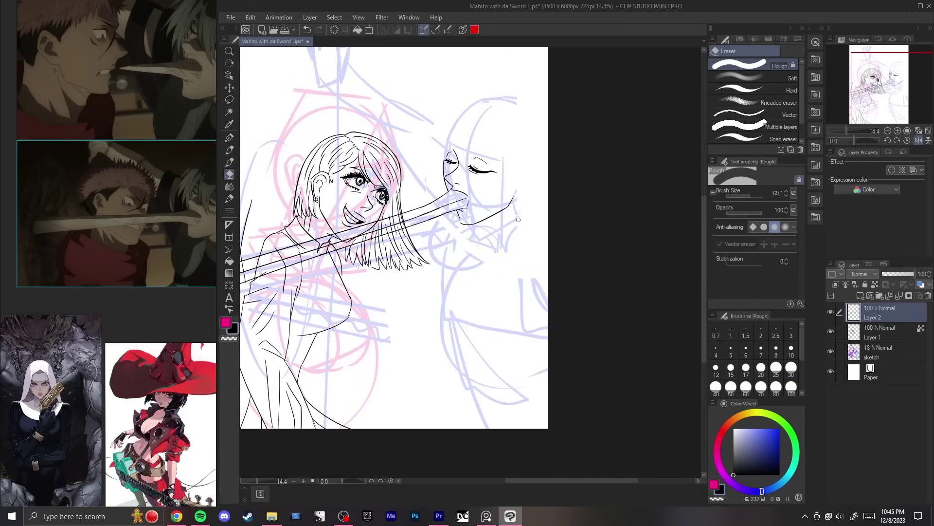
drag(495, 224, 476, 221)
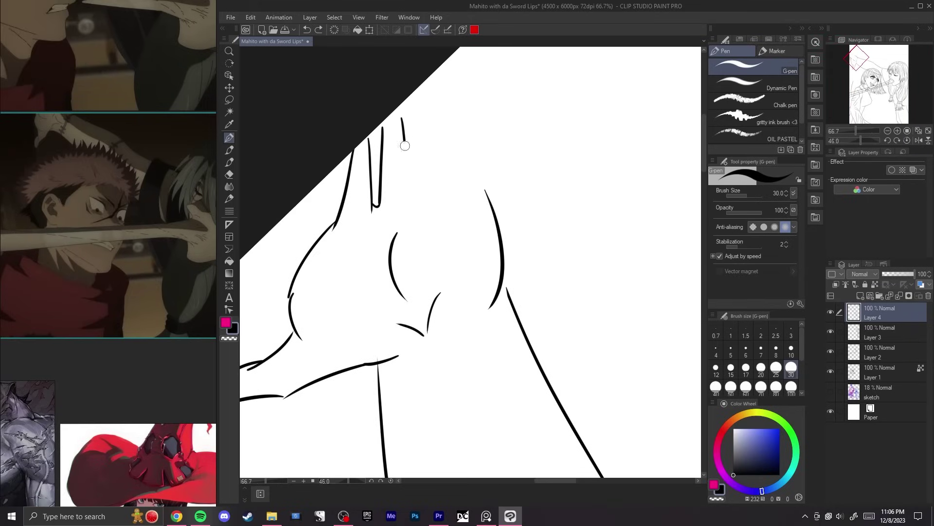
Step: Ink another finger line on the raised hand on Layer 4 with the G-pen at size 30
mouse_move(405, 146)
mouse_down()
mouse_move(413, 190)
mouse_move(418, 112)
mouse_move(447, 184)
mouse_move(453, 112)
mouse_move(472, 177)
mouse_move(456, 97)
mouse_move(487, 208)
mouse_up()
key(ctrl+0)
key(ctrl+at)
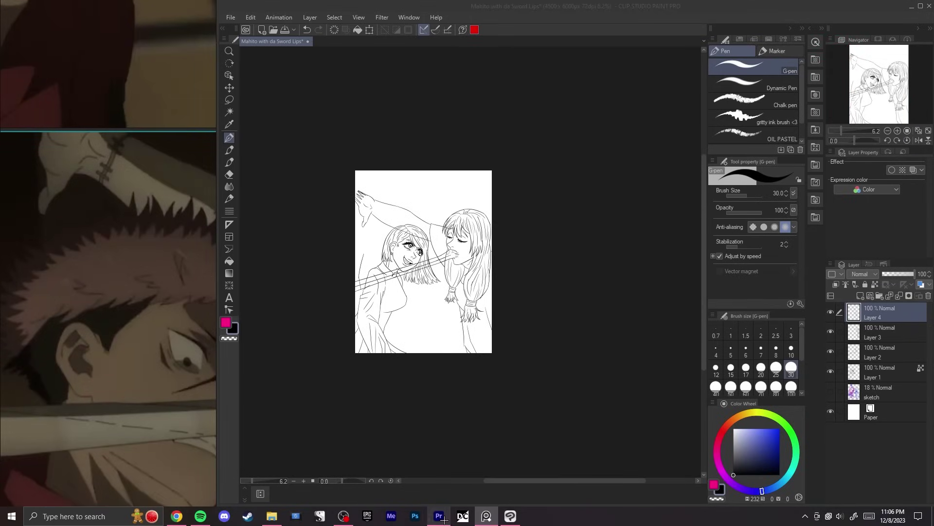
Step: Switch to Premiere Pro and scrub the Jujutsu Kaisen Nutshell 7 timeline for the reference scene
click(438, 515)
click(338, 214)
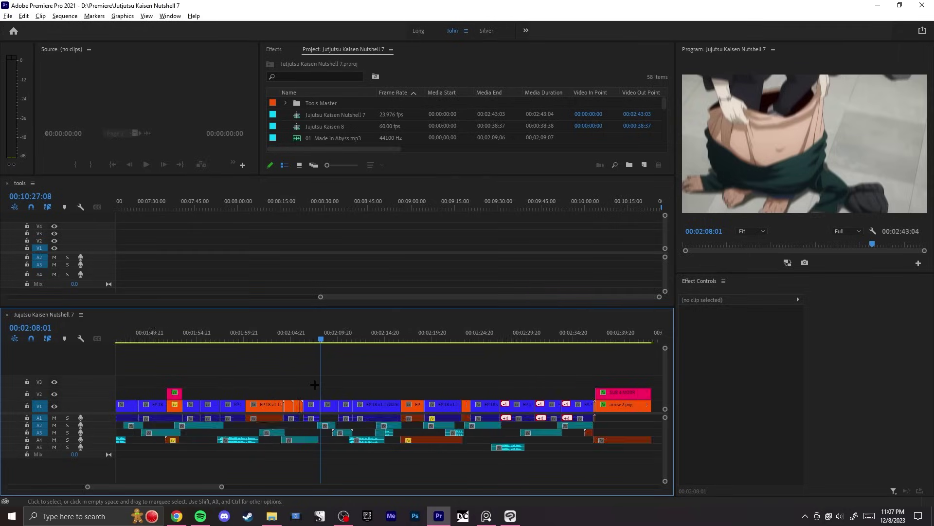
scroll(315, 384, up, 2)
drag(315, 387, 334, 389)
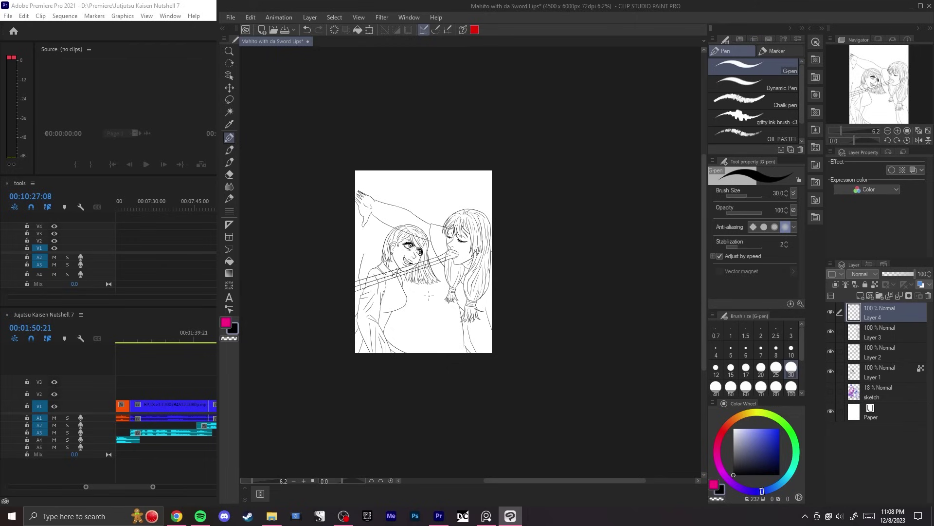
Step: Ink the folded fingertips of the raised hand at the end of the outstretched arm on Layer 4
key(ctrl+0)
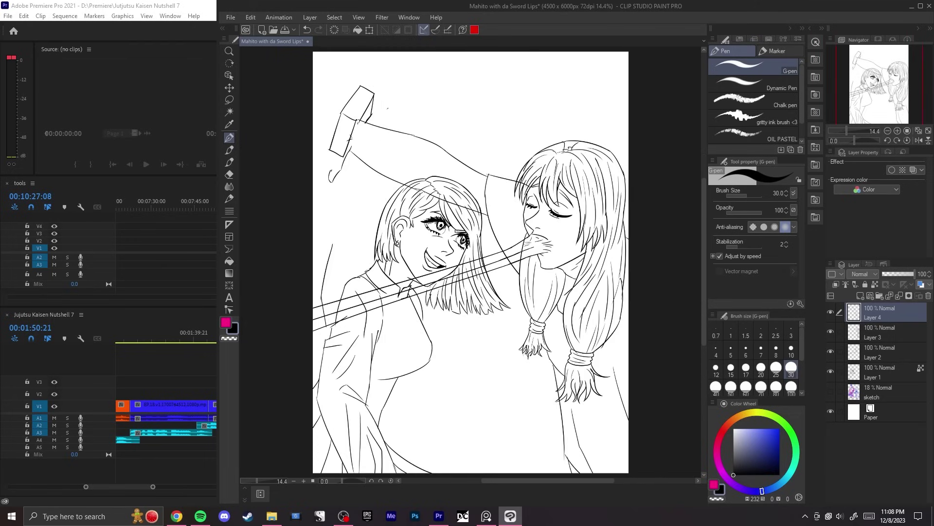
scroll(388, 108, up, 4)
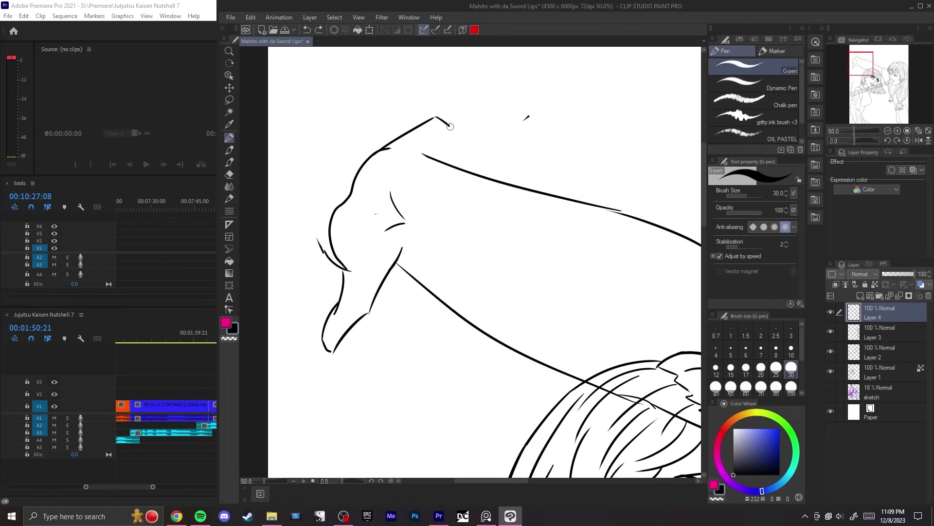
scroll(449, 127, up, 1)
mouse_move(406, 191)
mouse_down()
mouse_move(467, 119)
mouse_move(462, 152)
mouse_move(417, 183)
mouse_up()
key(ctrl+z)
mouse_move(458, 161)
mouse_down()
mouse_move(440, 193)
mouse_move(423, 200)
mouse_up()
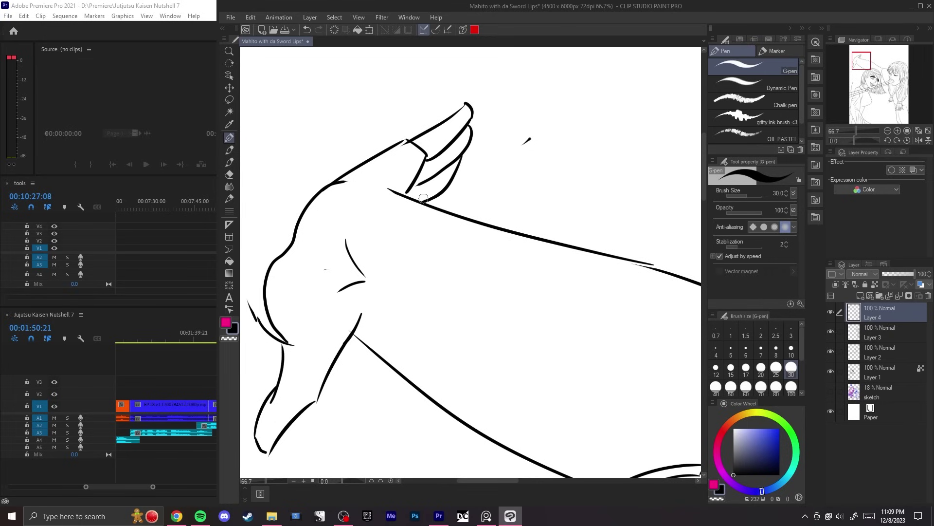
key(ctrl+0)
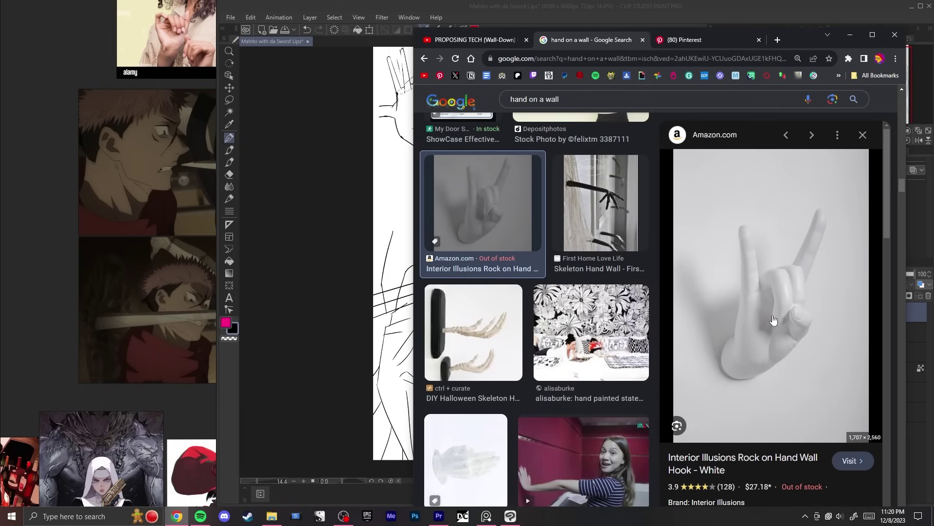
Step: Sketch a small trial nail above the two characters on Layer 4 and undo the long diagonal line through it
click(344, 169)
scroll(358, 165, down, 1)
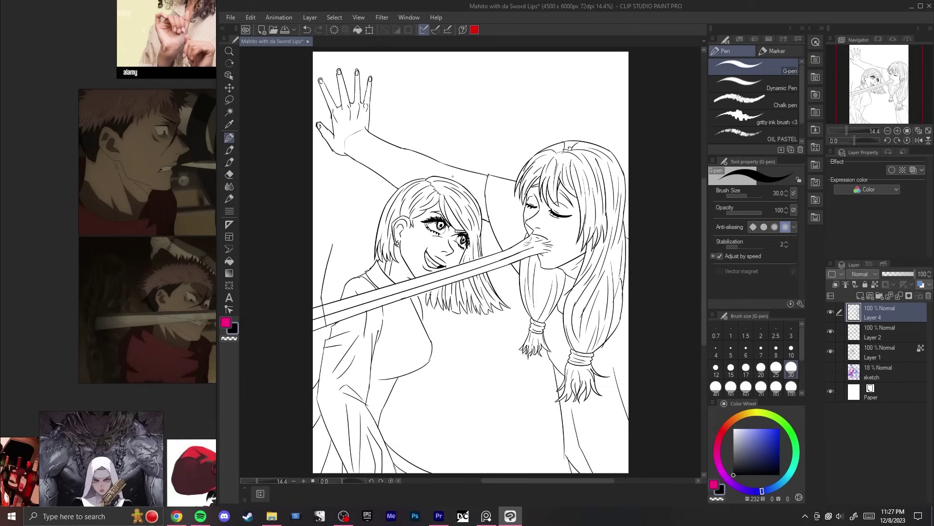
drag(458, 72, 466, 92)
drag(422, 66, 528, 149)
key(ctrl+z)
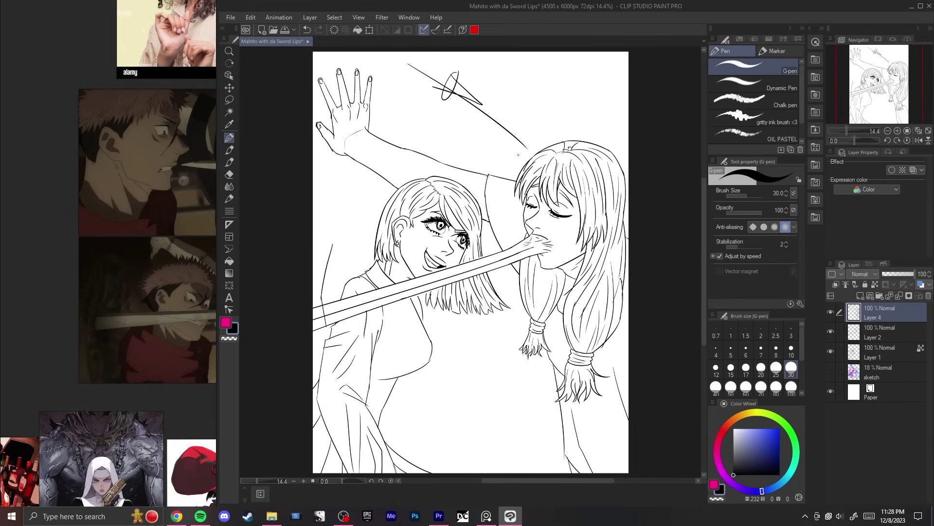
key(ctrl+z)
key(ctrl+z)
key(ctrl+z)
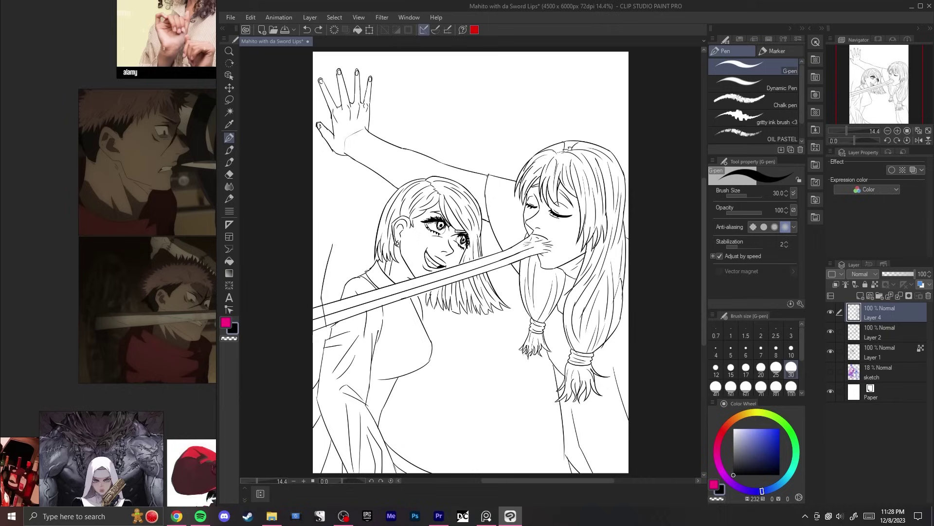
key(ctrl+y)
key(ctrl+y)
Step: Draw a round-headed, pointed nail above Mahito's head on Layer 4 and erase the earlier trial nail
drag(614, 63, 611, 68)
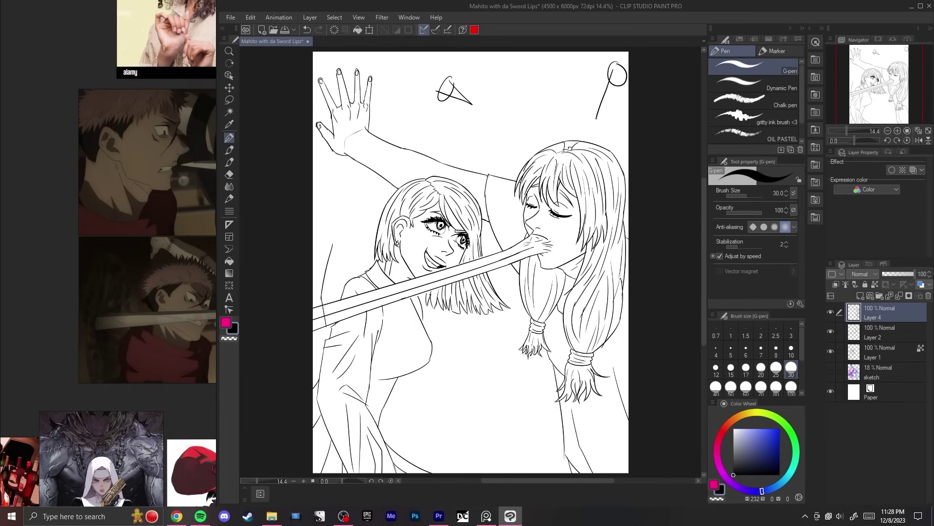
key(e)
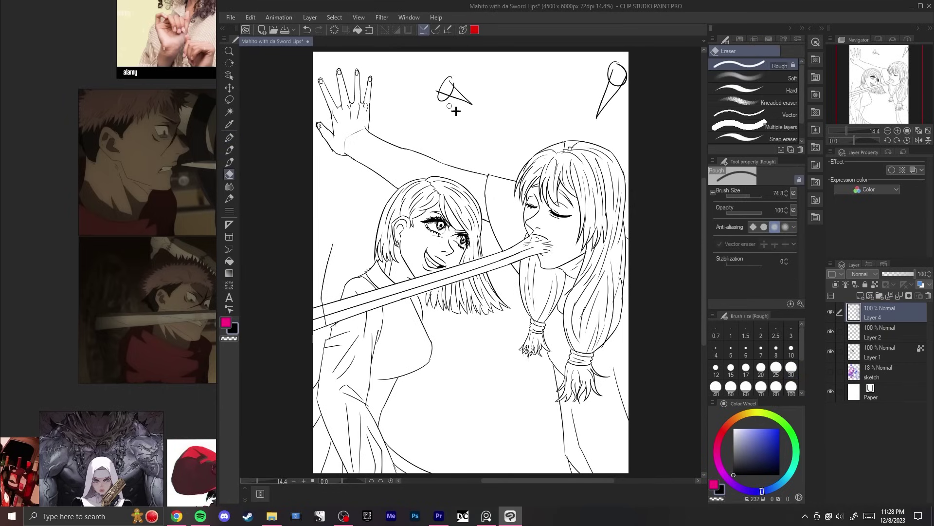
drag(454, 110, 438, 91)
drag(481, 138, 389, 161)
Step: Erase the blunt tip of the slanted nail on Layer 4 Copy 2 and ink a longer, sharper point
scroll(388, 161, up, 3)
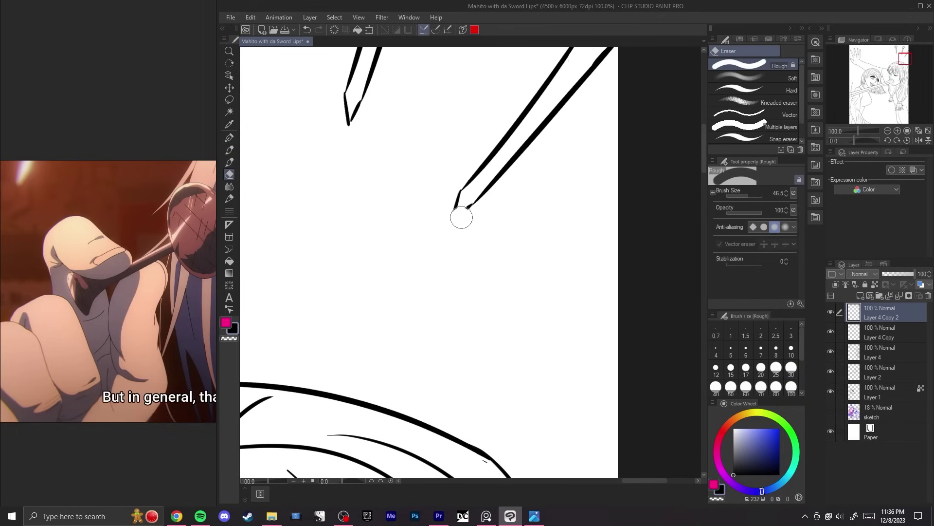
key(ctrl+0)
scroll(550, 189, up, 6)
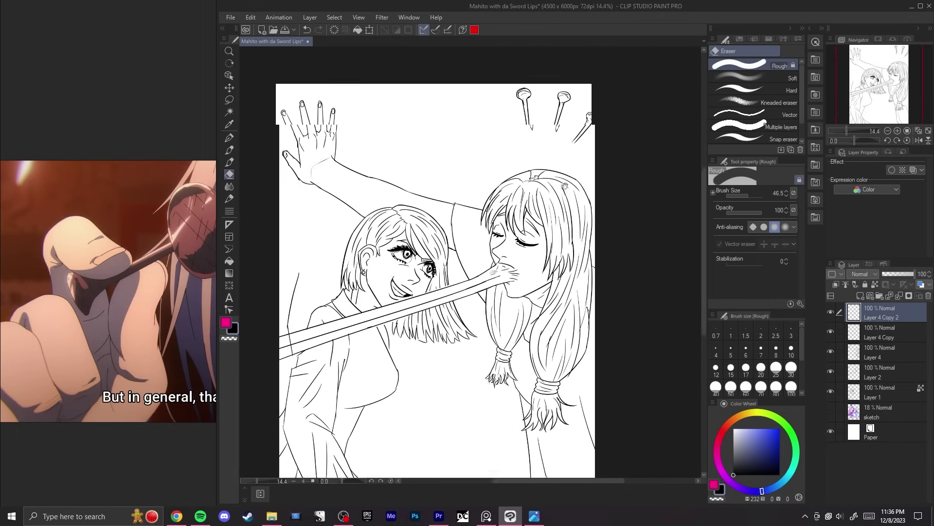
scroll(447, 211, up, 1)
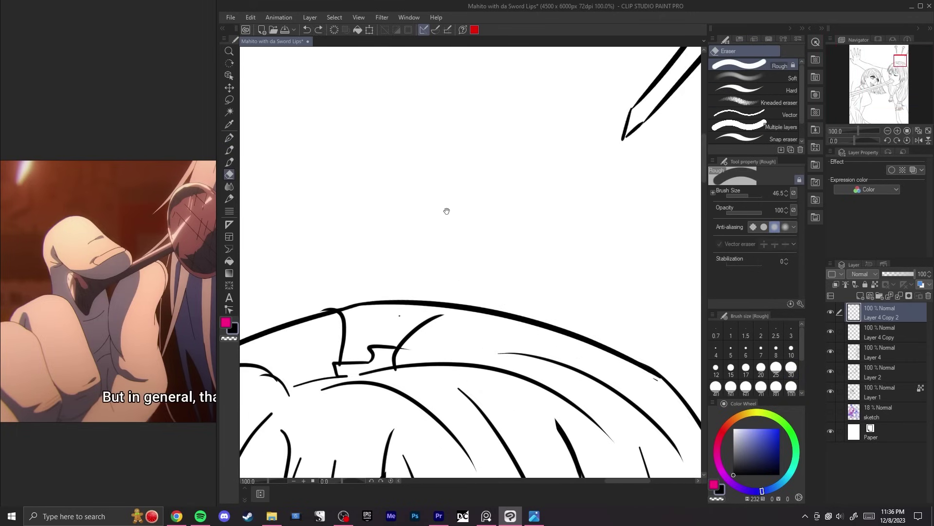
mouse_move(624, 143)
mouse_down()
mouse_move(502, 177)
mouse_move(503, 158)
mouse_move(469, 198)
mouse_up()
key(p)
key(ctrl+z)
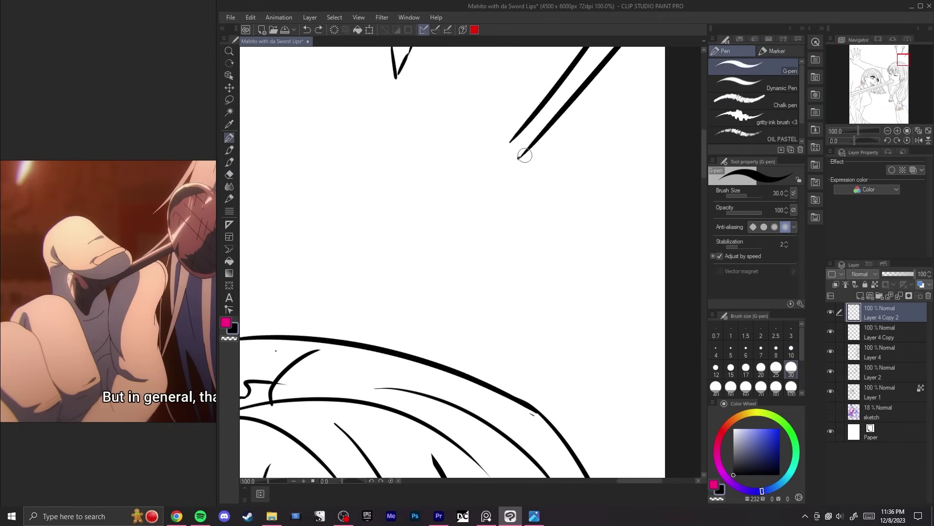
drag(524, 155, 467, 204)
drag(512, 141, 467, 205)
key(ctrl+0)
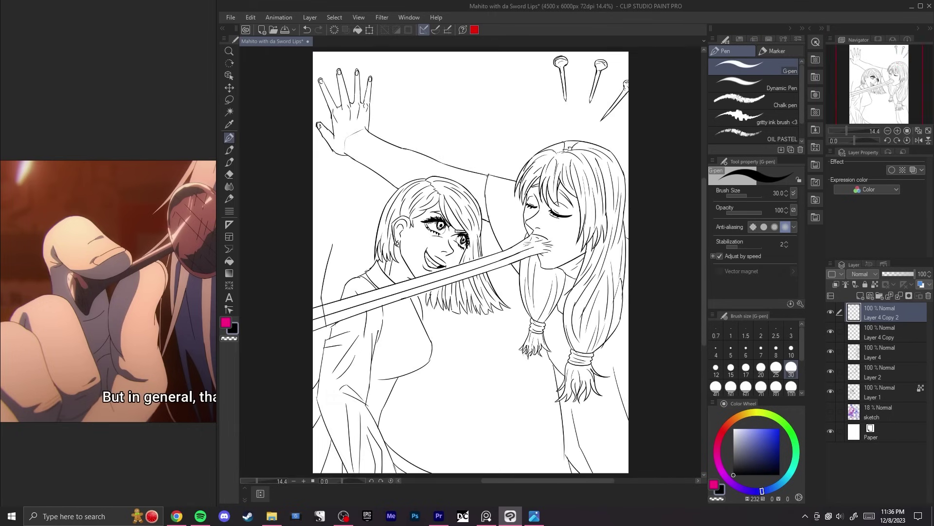
Step: Erase the middle nail's blunt tip on Layer 4 and ink both edges into a longer, sharper point
scroll(622, 113, up, 6)
drag(432, 265, 371, 378)
key(e)
key(p)
key(ctrl+z)
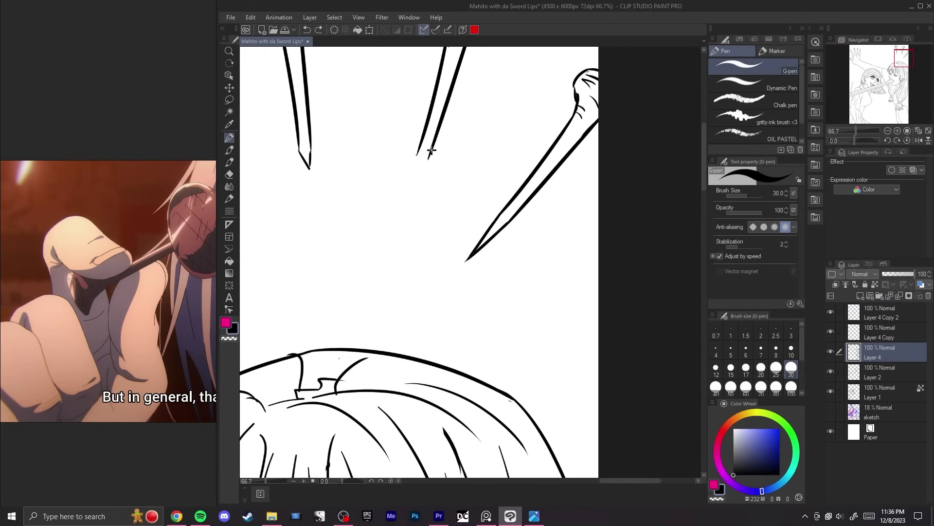
mouse_move(432, 150)
mouse_down()
mouse_move(403, 196)
mouse_move(419, 152)
mouse_move(402, 212)
mouse_move(420, 145)
mouse_move(407, 199)
mouse_up()
key(ctrl+z)
key(ctrl+z)
key(ctrl+z)
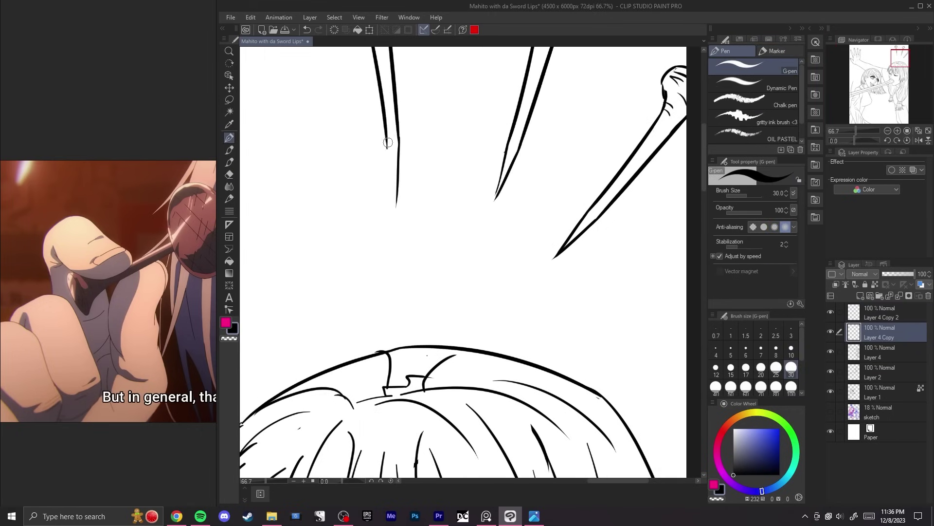
Step: Ink the upright nail's tip on Layer 4 Copy as a long tapered point, undoing and redrawing its left edge until it fits
key(ctrl+z)
drag(386, 142, 394, 207)
key(ctrl+z)
key(ctrl+z)
key(ctrl+z)
mouse_move(387, 146)
mouse_down()
mouse_move(394, 205)
mouse_move(393, 194)
mouse_up()
key(ctrl+z)
drag(387, 140, 396, 211)
key(ctrl+z)
key(ctrl+z)
Step: Rework the middle nail's tip slightly longer and get ready to clean up the nail shafts with the Rough eraser
key(e)
key(p)
mouse_move(505, 155)
mouse_down()
mouse_move(487, 203)
mouse_move(503, 161)
mouse_move(489, 212)
mouse_up()
key(ctrl+z)
key(ctrl+z)
key(ctrl+z)
mouse_move(486, 166)
mouse_down()
mouse_move(451, 300)
mouse_move(459, 340)
mouse_up()
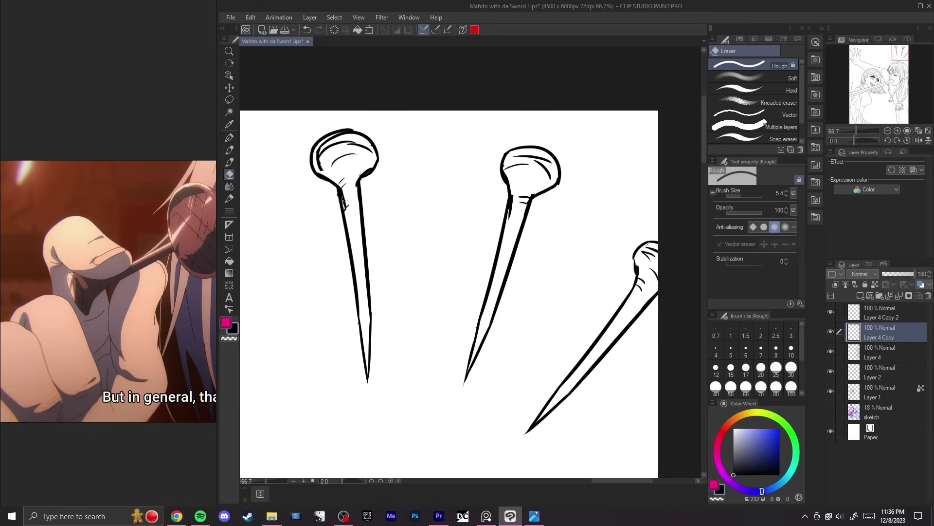
key(e)
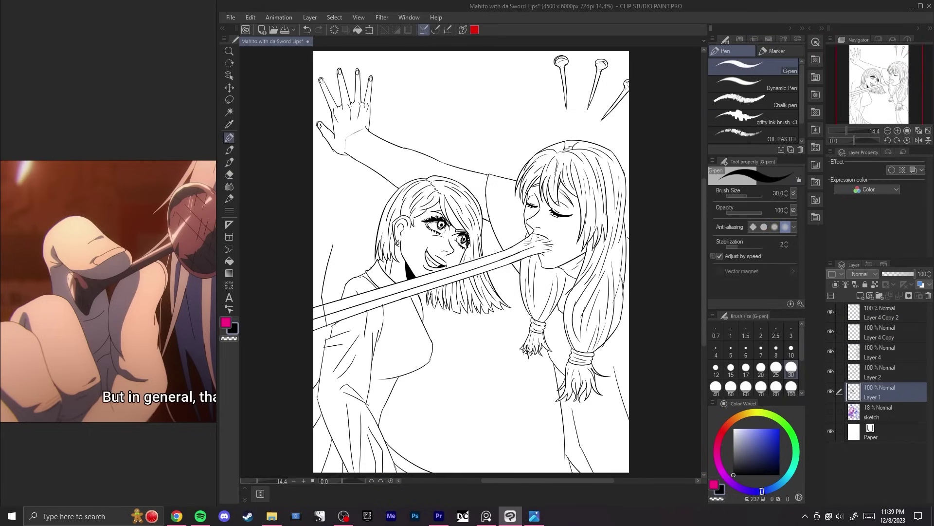
Step: Check the whole drawing with the canvas view mirrored, then examine the girl's torso with Layer 1 selected
click(918, 140)
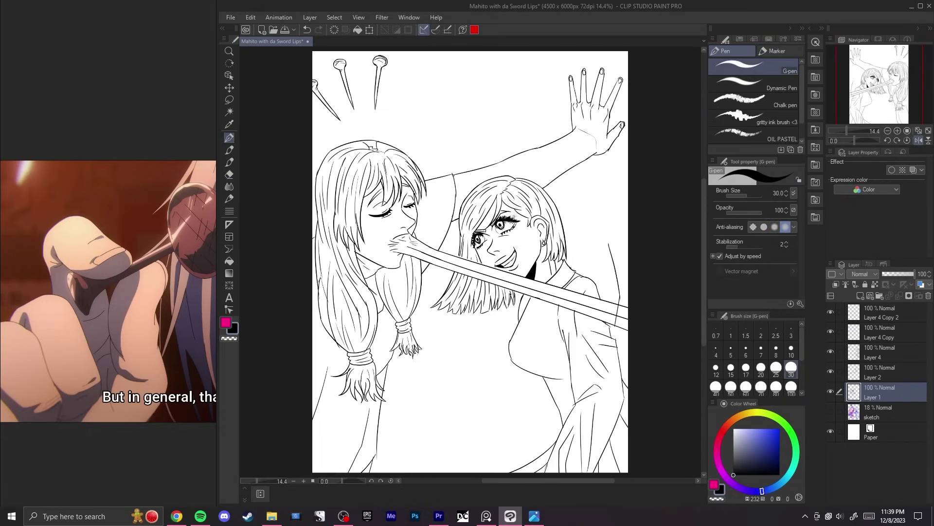
click(918, 140)
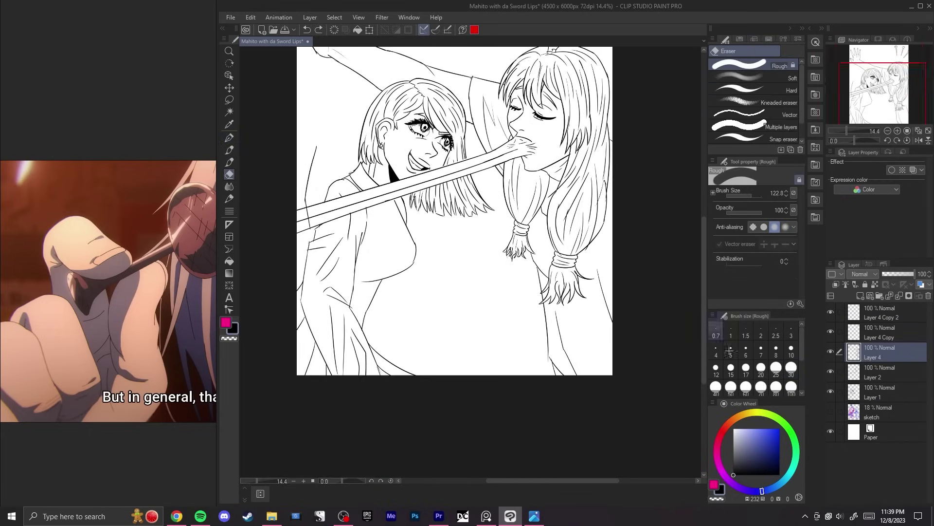
click(880, 392)
key(h)
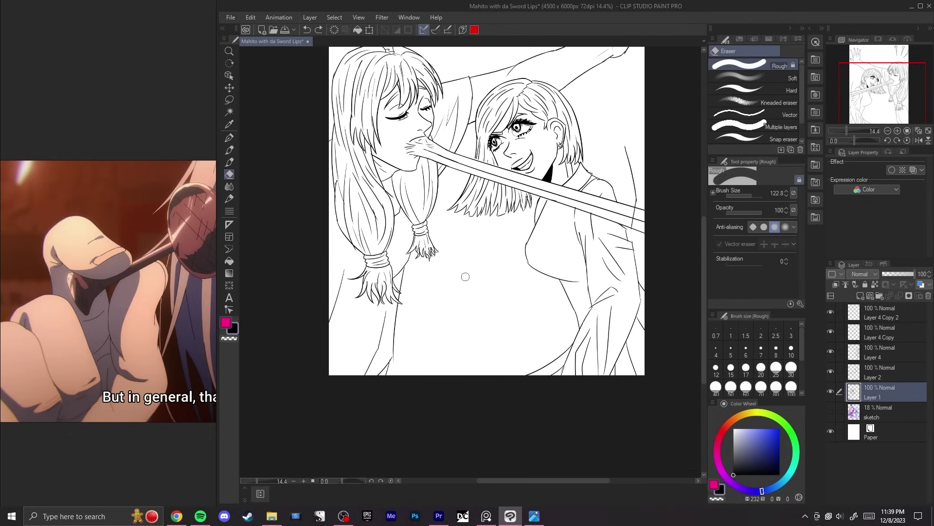
scroll(465, 275, up, 3)
drag(597, 211, 465, 244)
Step: Try a looping bent-arm stroke from the girl's chest on Layer 4 and undo it
click(871, 351)
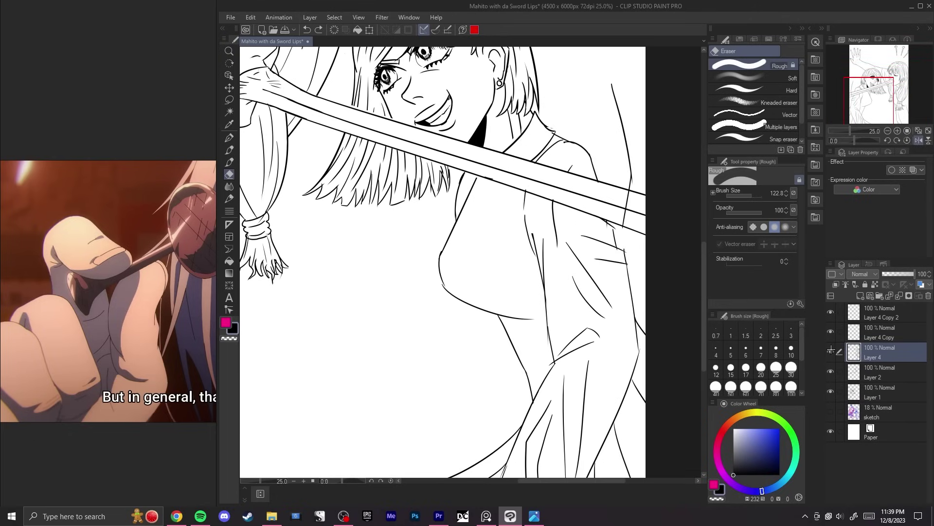
key(p)
drag(468, 196, 502, 253)
mouse_move(362, 281)
mouse_down()
mouse_move(355, 307)
mouse_move(377, 325)
mouse_up()
key(ctrl+z)
key(ctrl+z)
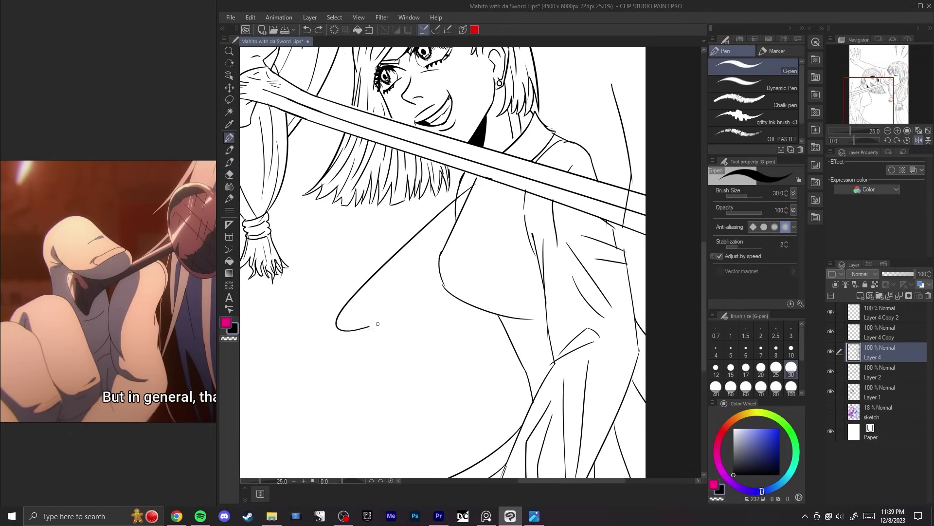
Step: Try further rough arm strokes in the empty space between the girl and Mahito, undoing each of them
key(ctrl+0)
drag(458, 374, 507, 457)
drag(482, 363, 501, 397)
key(ctrl+z)
key(ctrl+z)
key(ctrl+z)
key(e)
mouse_move(510, 317)
mouse_down()
mouse_move(507, 246)
mouse_move(435, 271)
mouse_up()
key(p)
key(ctrl+z)
key(ctrl+z)
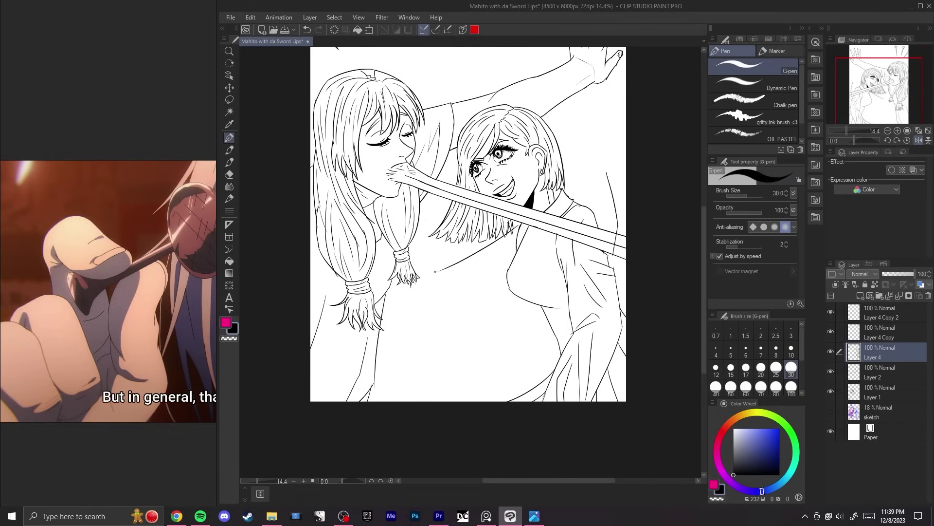
key(ctrl+z)
Step: Rough in the girl's forward arm on Layer 4 with an upper-arm line, a blocky sleeve and a boxy fist
drag(520, 223, 448, 269)
drag(448, 271, 455, 319)
drag(448, 271, 446, 298)
drag(442, 270, 471, 269)
drag(471, 271, 476, 296)
drag(478, 284, 476, 321)
drag(483, 283, 512, 265)
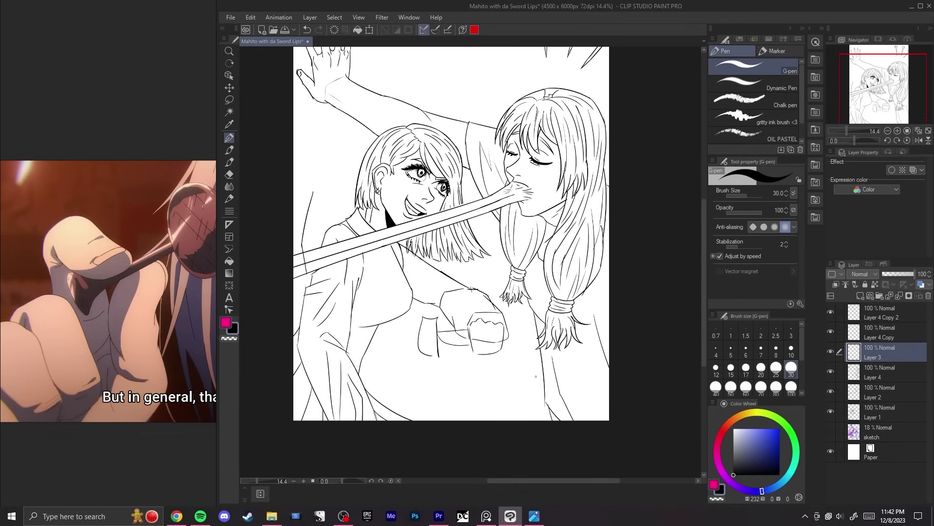
Step: Check the arm and hammer in the mirrored and normal views, then examine the lettered hammer head up close
key(h)
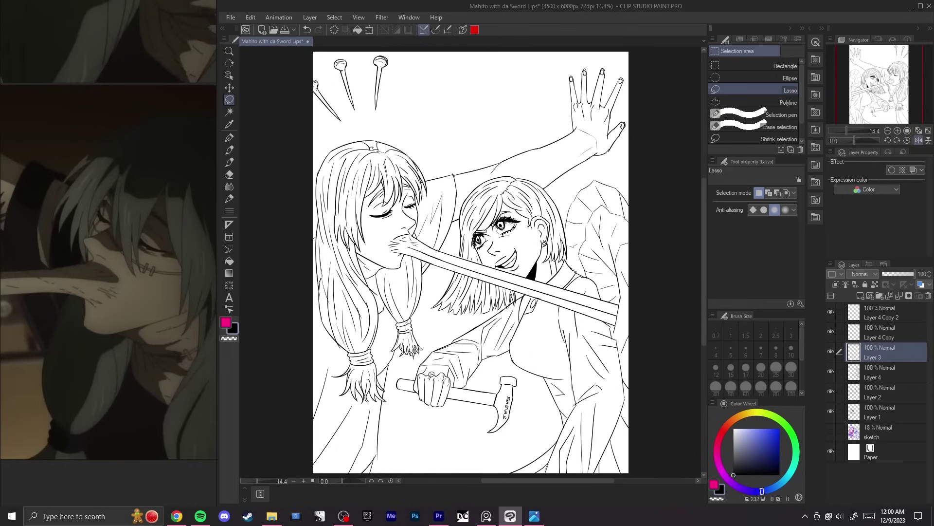
key(h)
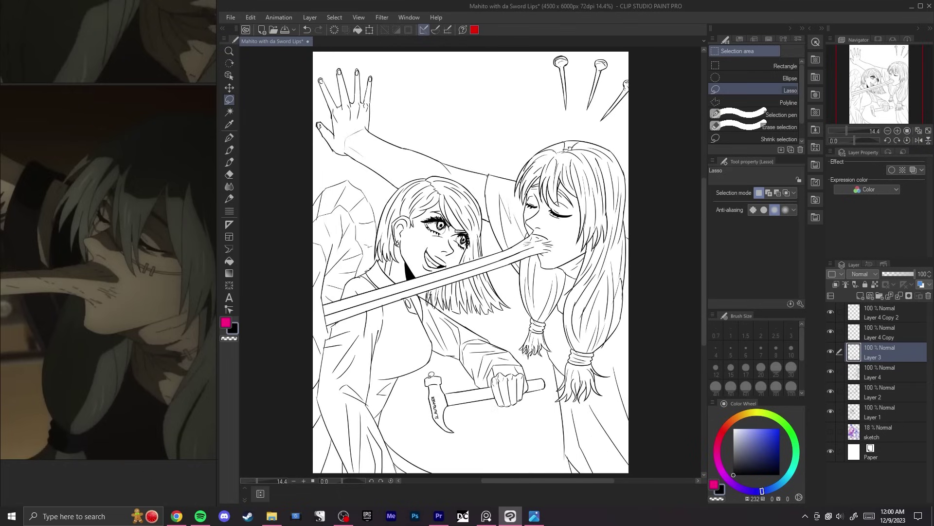
scroll(441, 431, up, 6)
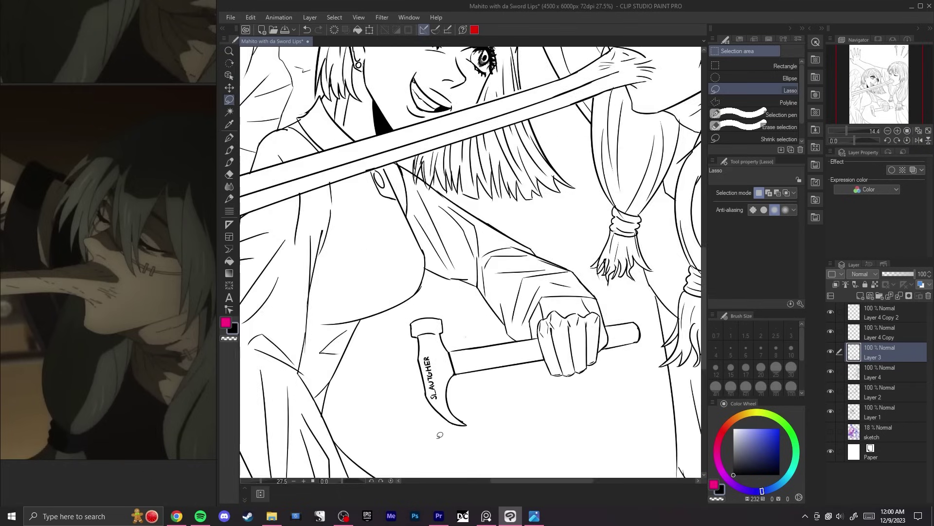
key(g)
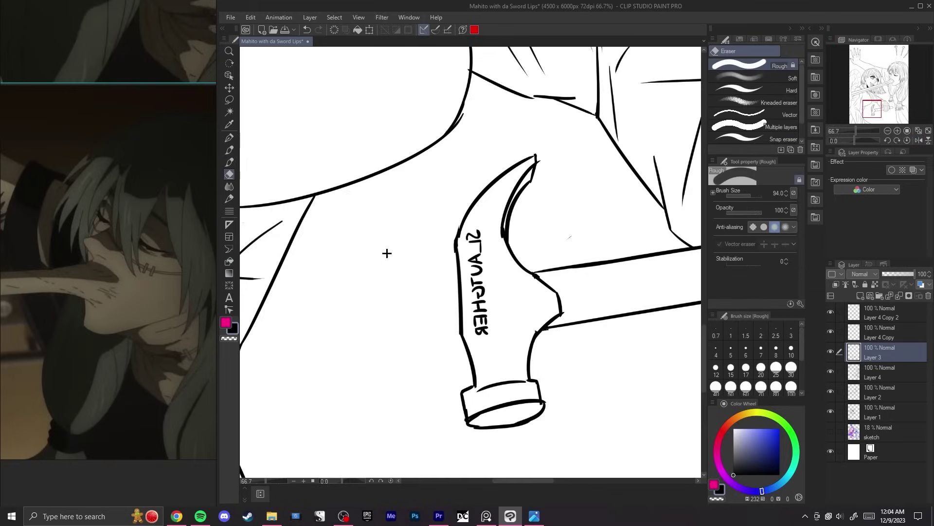
Step: Select the lettering on the hammer head, flip it with a transform, apply the change and deselect
key(r)
drag(387, 253, 448, 180)
scroll(447, 214, up, 3)
key(m)
mouse_move(583, 189)
mouse_down()
mouse_move(433, 241)
mouse_move(338, 214)
mouse_move(526, 147)
mouse_move(587, 172)
mouse_move(300, 233)
mouse_up()
key(ctrl+t)
right_click(527, 183)
click(585, 308)
key(Return)
key(ctrl+d)
key(ctrl+0)
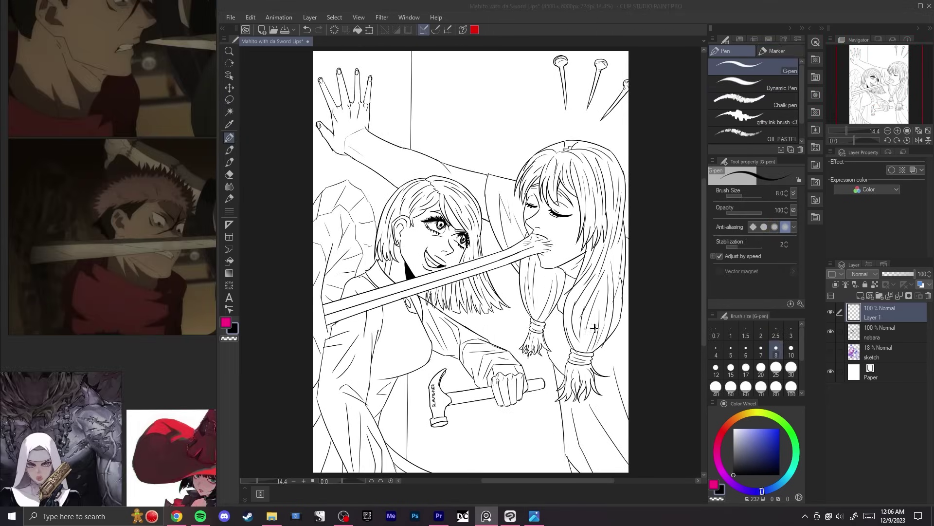
Step: Browse the reference board for color references to use with the finished line art
scroll(108, 351, down, 10)
scroll(128, 296, up, 1)
drag(139, 296, 105, 287)
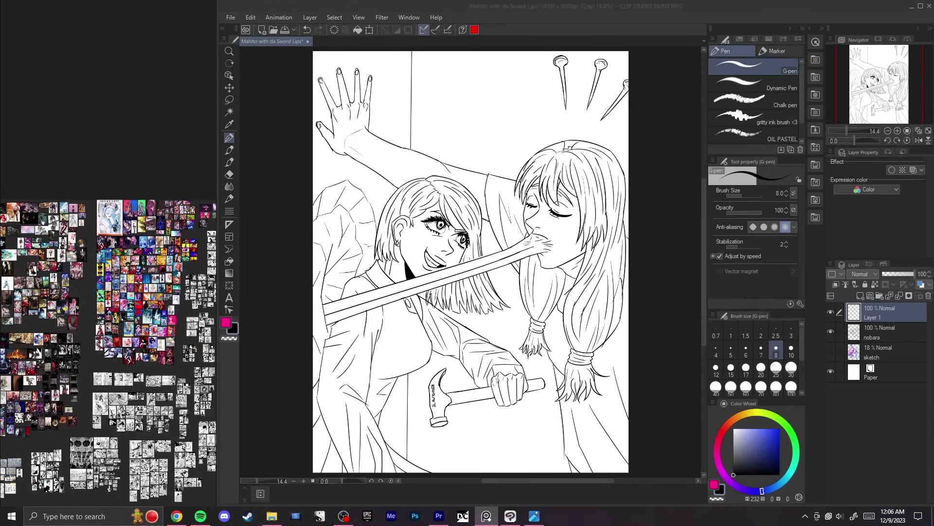
scroll(122, 233, up, 10)
scroll(138, 154, down, 5)
scroll(138, 154, up, 5)
click(863, 454)
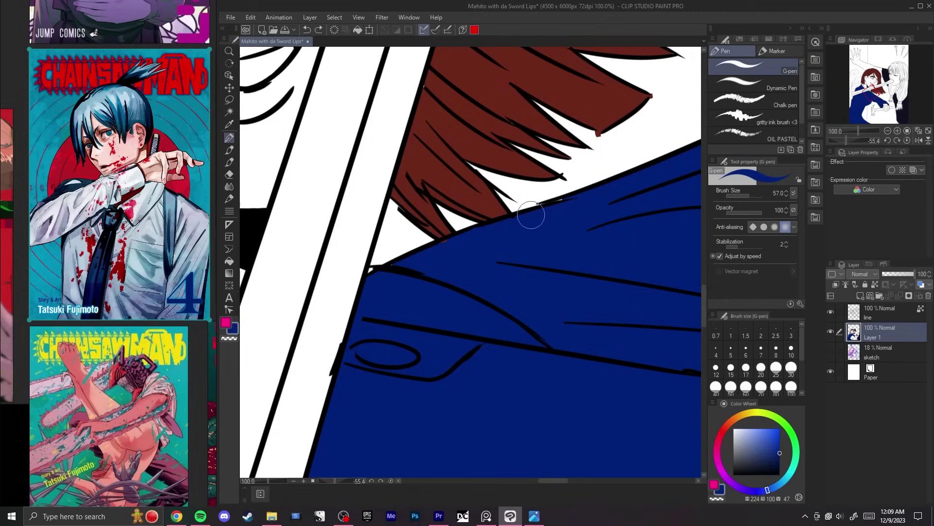
Step: Sample the girl's reddish-brown hair color for the flat coloring on Layer 1
drag(625, 184, 547, 242)
alt+click(463, 201)
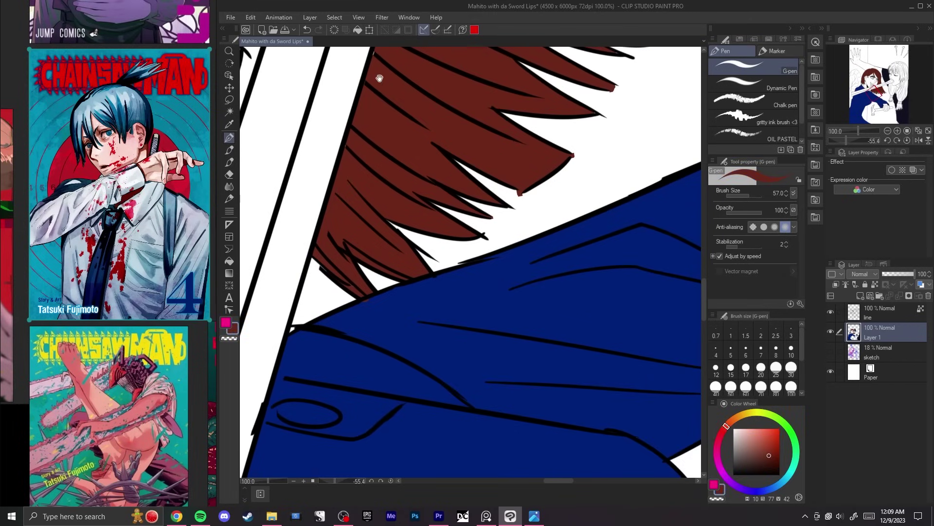
drag(380, 78, 329, 177)
key(ctrl+@)
scroll(335, 106, down, 4)
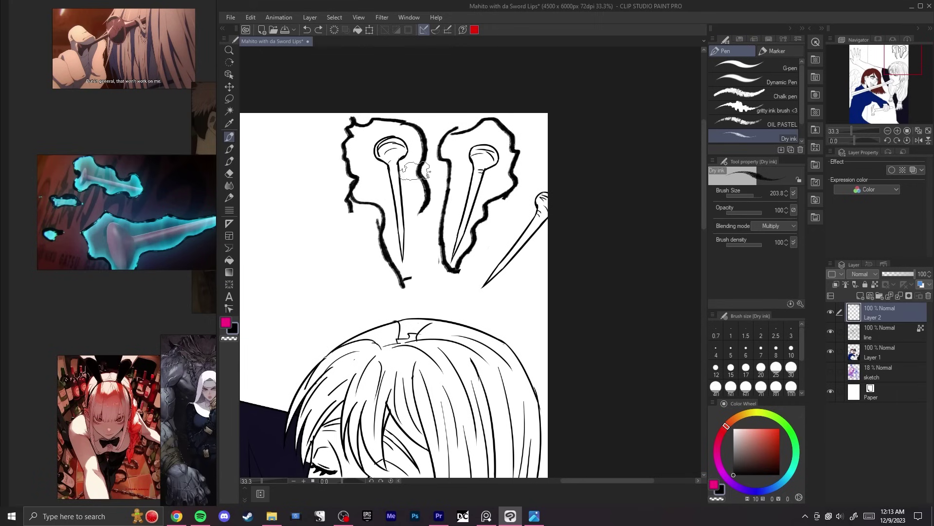
Step: Finish the jagged Dry ink outlines around the nails on Layer 2
scroll(409, 266, down, 3)
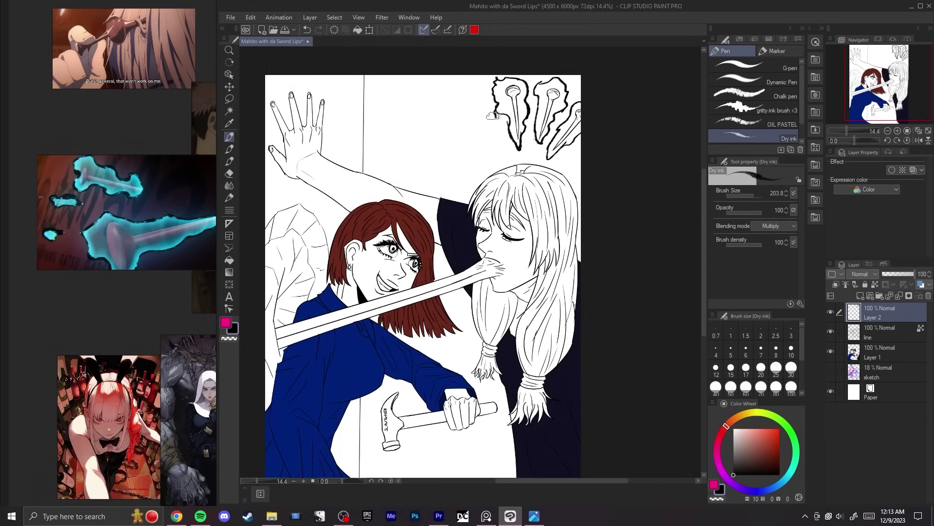
key(e)
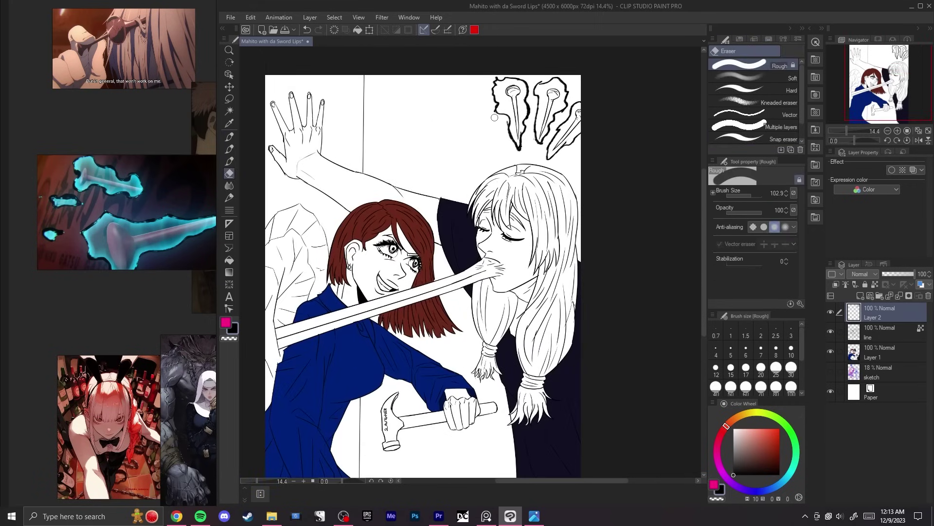
key(p)
Step: Paint the whites of the girl's eyes with the G-pen on Layer 2 and undo the last stroke
drag(580, 194, 582, 181)
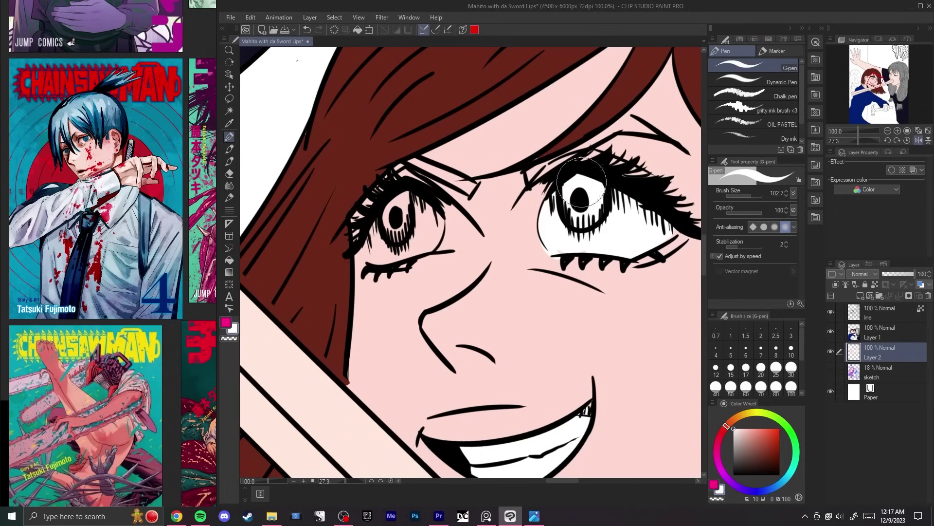
drag(371, 254, 409, 218)
key(ctrl+z)
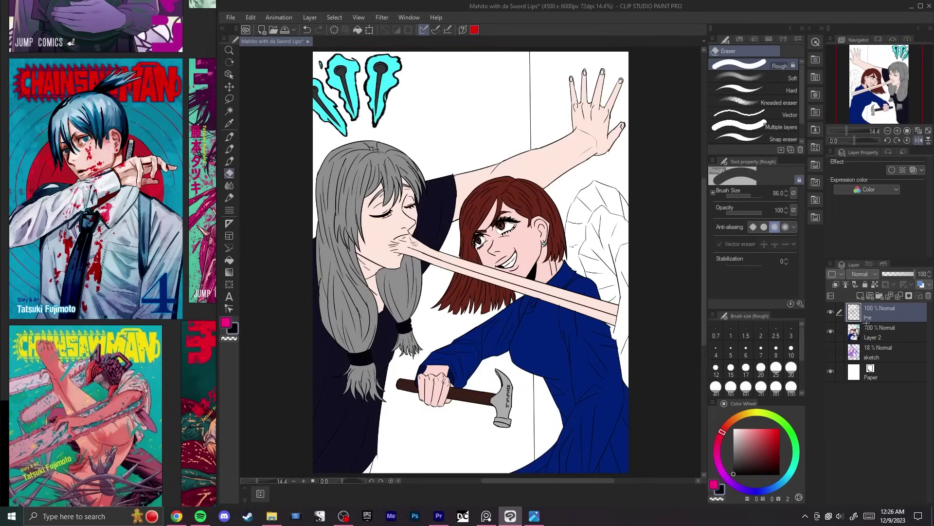
Step: Set the drawing color to a bright cyan and compare the flats with the line layer placed beneath Layer 2
drag(766, 430, 781, 427)
drag(792, 469, 799, 428)
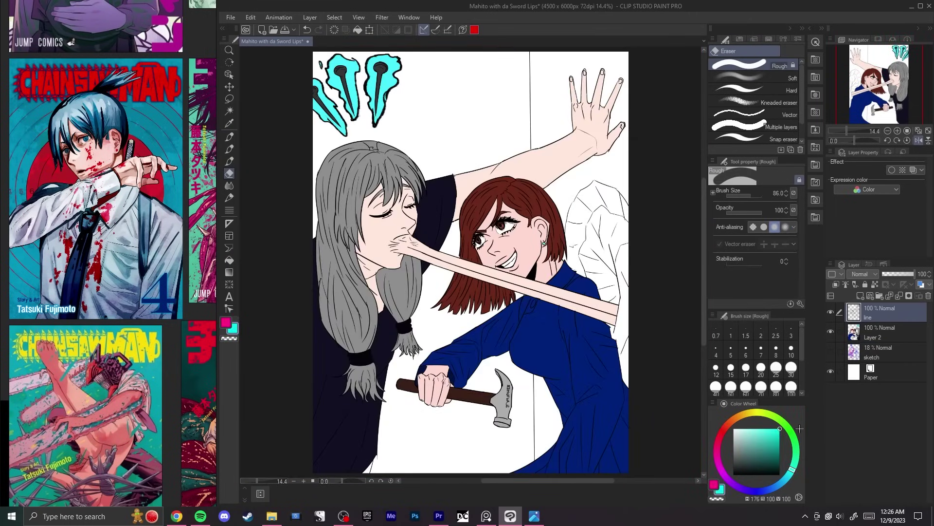
click(880, 332)
click(831, 311)
key(ctrl+minus)
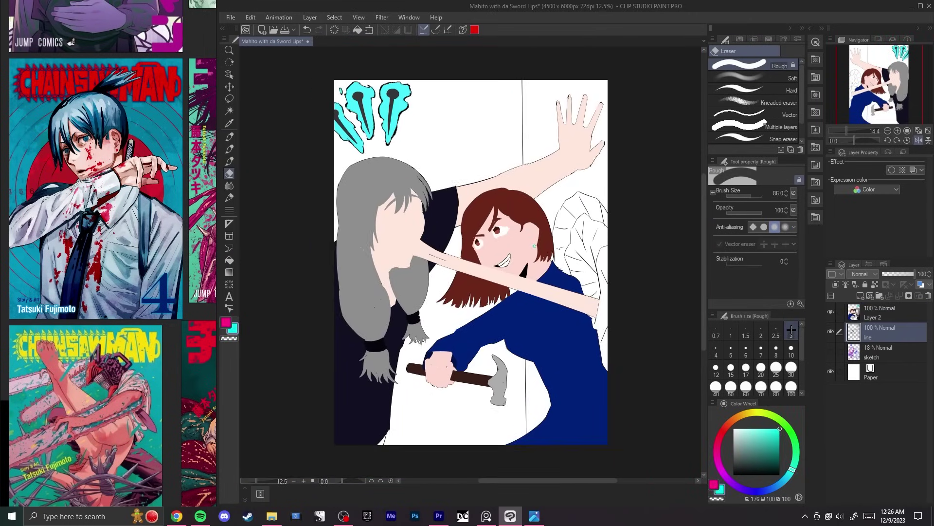
Step: Try shifting the hue of the red background on Layer 1, up to 174, with Hue/Saturation/Luminosity
click(830, 350)
click(831, 311)
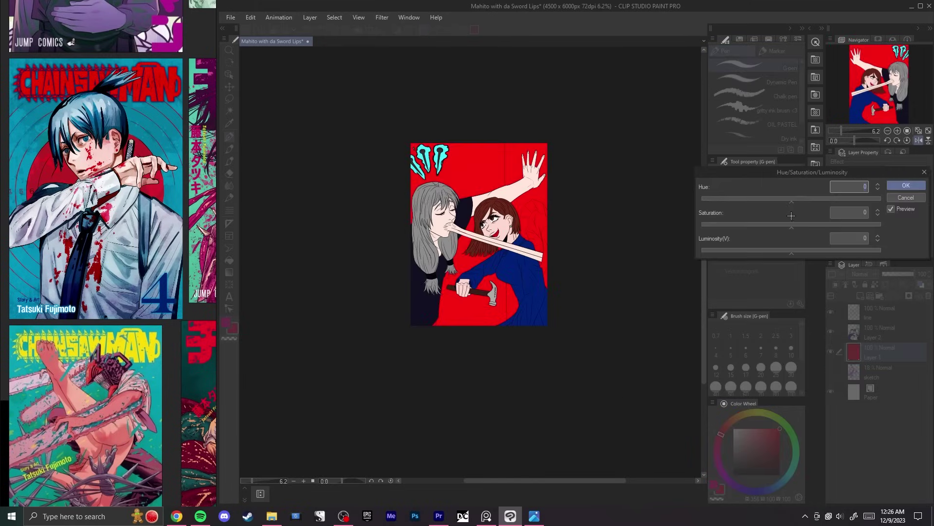
drag(792, 200, 847, 201)
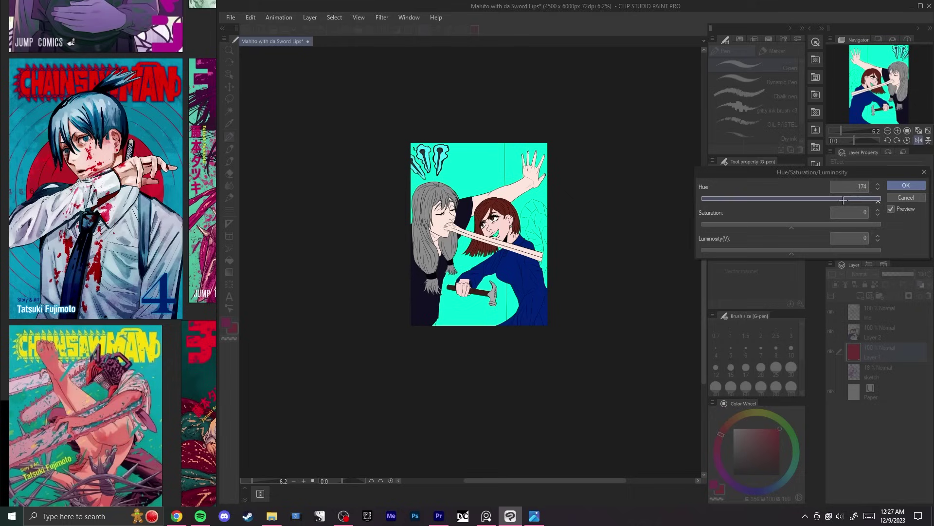
drag(812, 199, 798, 198)
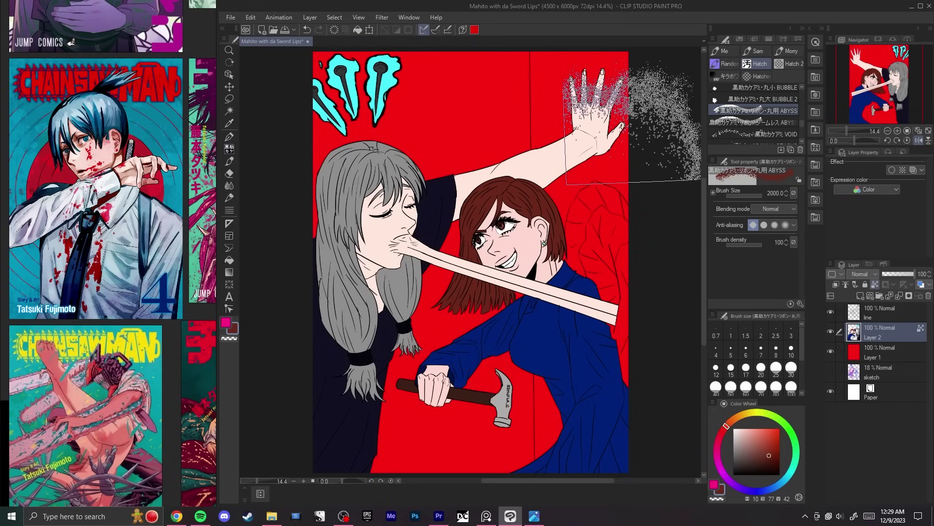
Step: Search the reference board for background lighting ideas and examine the illustration of the red monster behind the door
scroll(66, 259, down, 5)
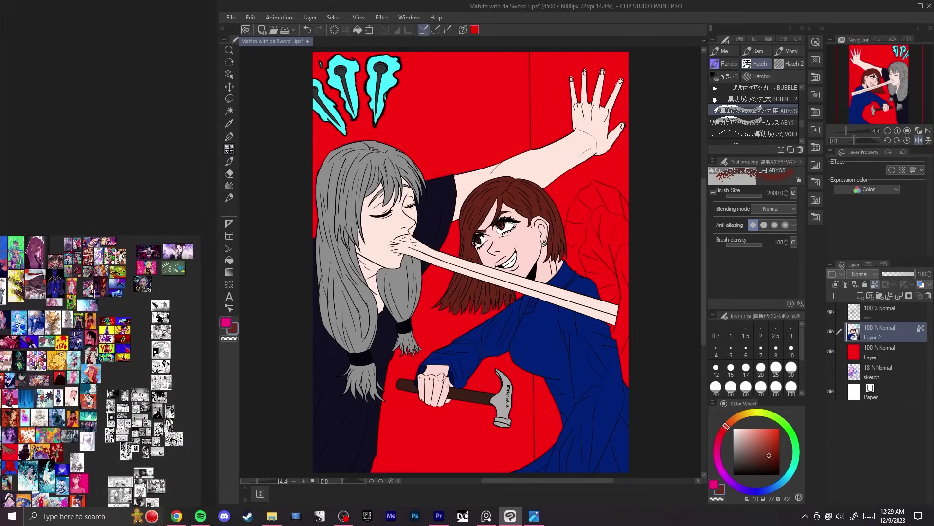
click(98, 295)
scroll(102, 293, up, 8)
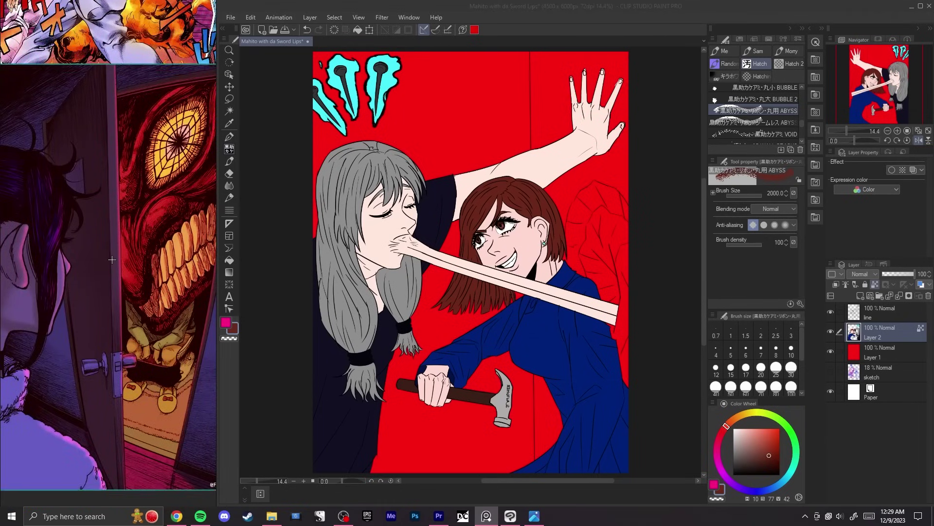
scroll(117, 253, down, 4)
scroll(363, 183, down, 1)
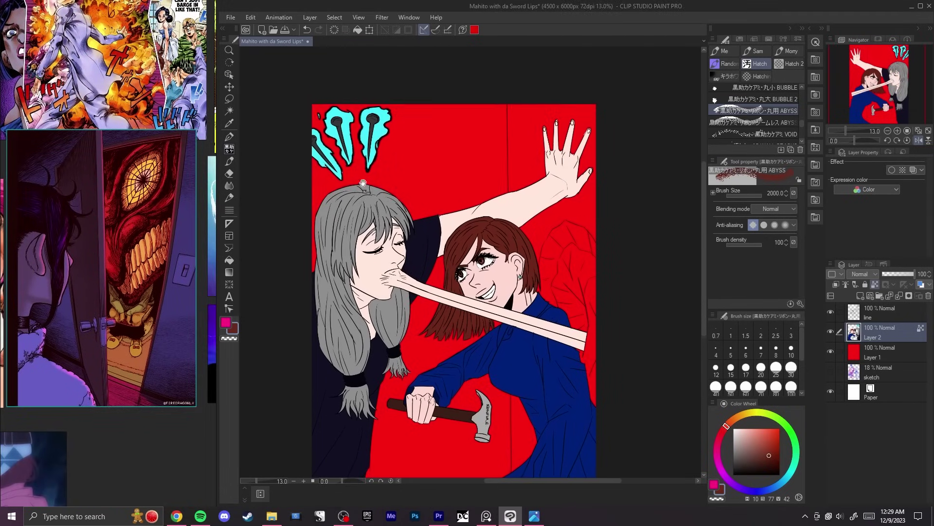
scroll(363, 183, up, 1)
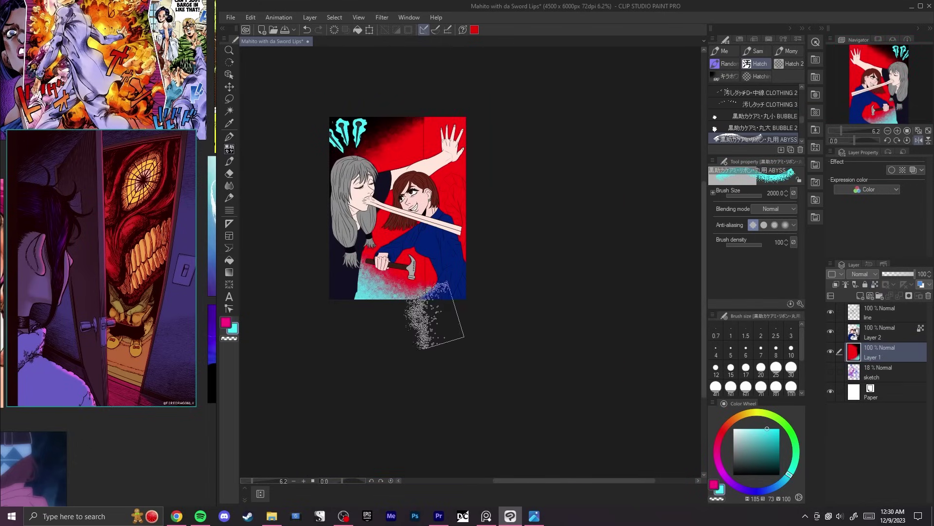
Step: Texture the red background around the raised hand with black Gauze cloud strokes on Layer 4, undoing the unwanted ones
click(727, 424)
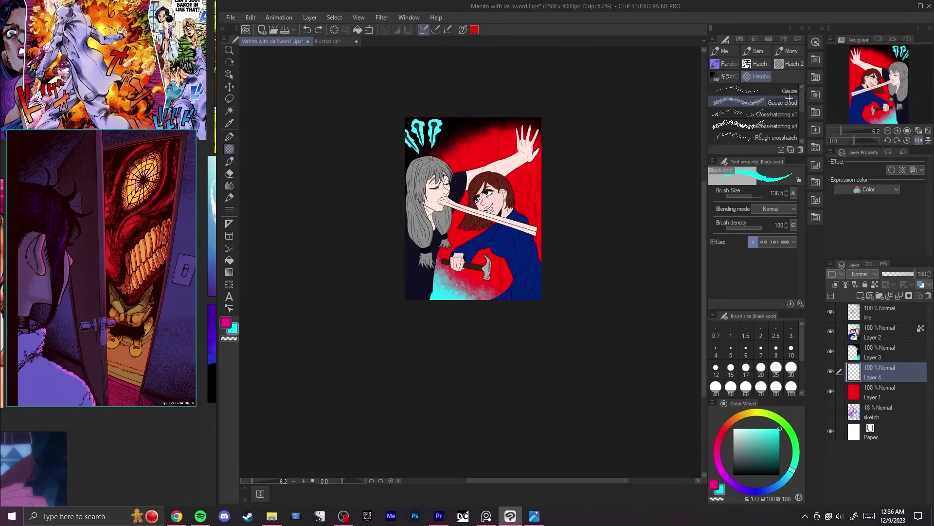
click(790, 99)
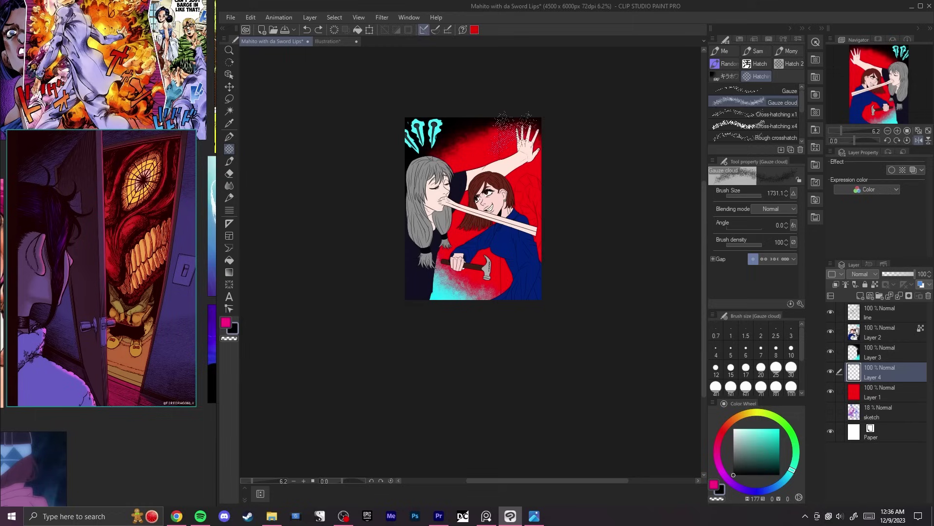
mouse_move(517, 124)
mouse_down()
mouse_move(523, 236)
mouse_move(517, 137)
mouse_move(525, 144)
mouse_move(518, 214)
mouse_up()
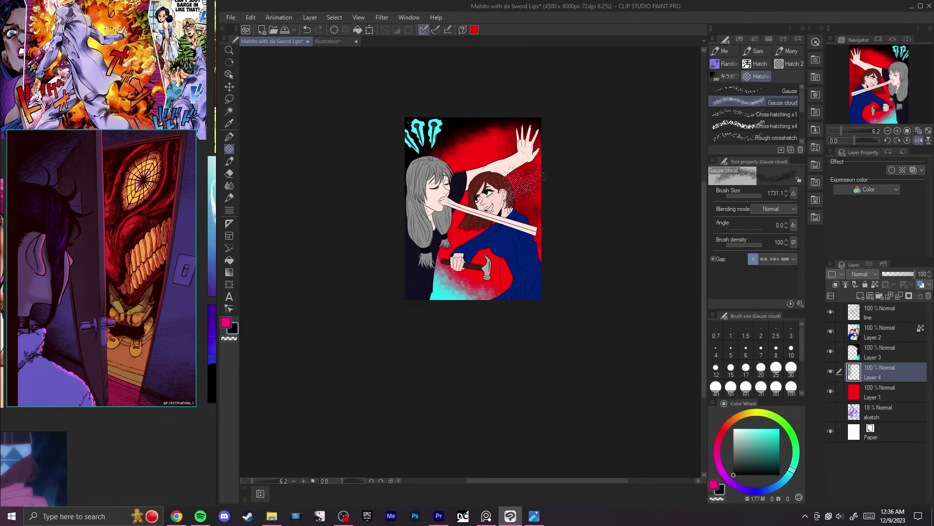
key(ctrl+z)
drag(522, 132, 509, 218)
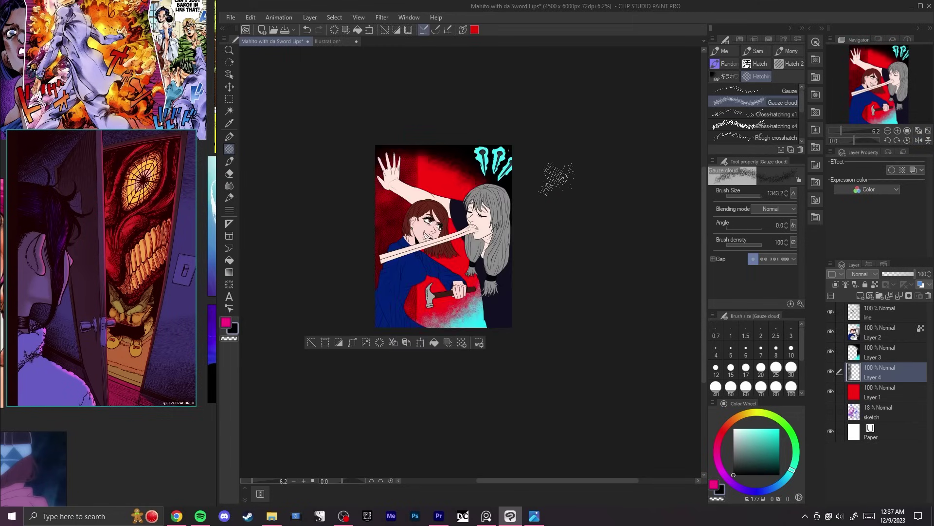
key(h)
key([)
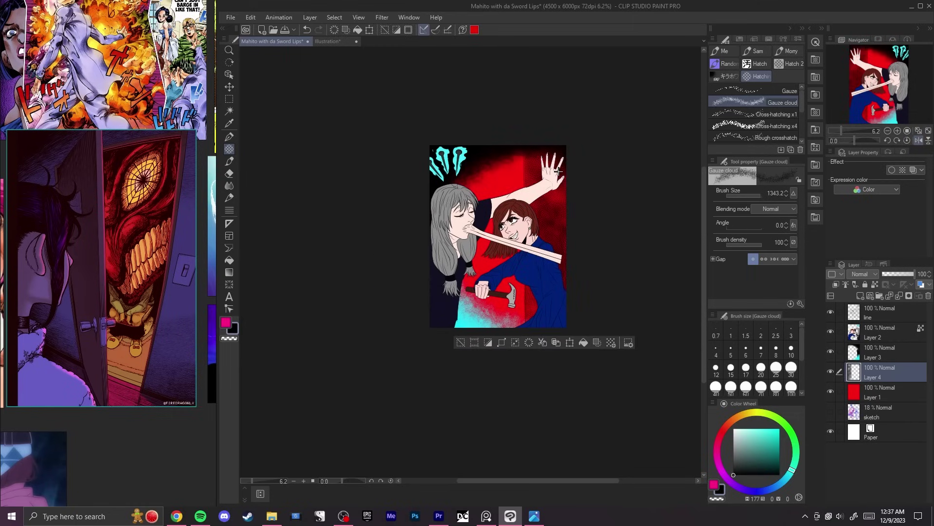
key(ctrl+z)
key(ctrl+z)
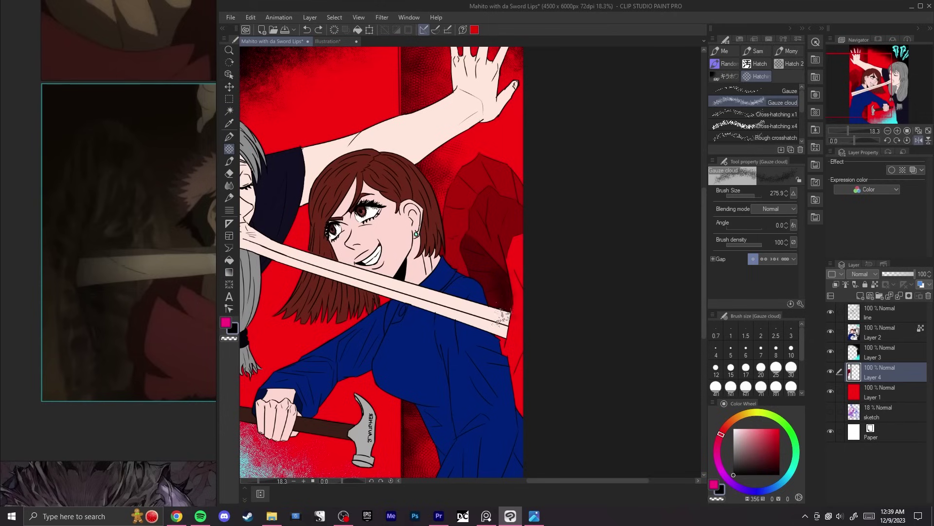
Step: Try a small Gauze cloud stroke just above the blade's end on Layer 4, undo it and reduce the brush size
mouse_move(503, 302)
mouse_down()
mouse_move(501, 280)
mouse_move(497, 309)
mouse_move(478, 264)
mouse_move(489, 295)
mouse_move(479, 284)
mouse_move(491, 279)
mouse_move(481, 262)
mouse_move(492, 315)
mouse_move(507, 302)
mouse_up()
key(ctrl+z)
key(bracketleft)
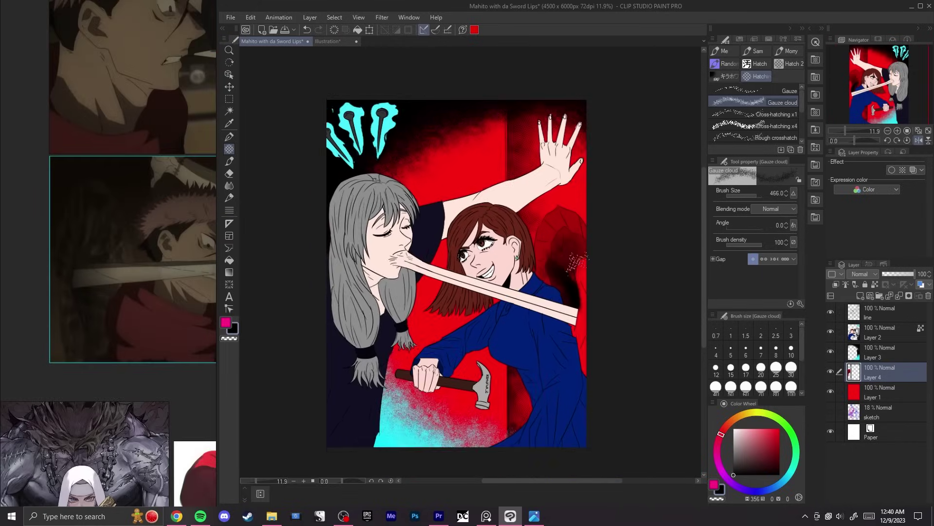
scroll(569, 263, down, 3)
scroll(568, 287, up, 3)
scroll(560, 288, up, 2)
scroll(580, 287, down, 3)
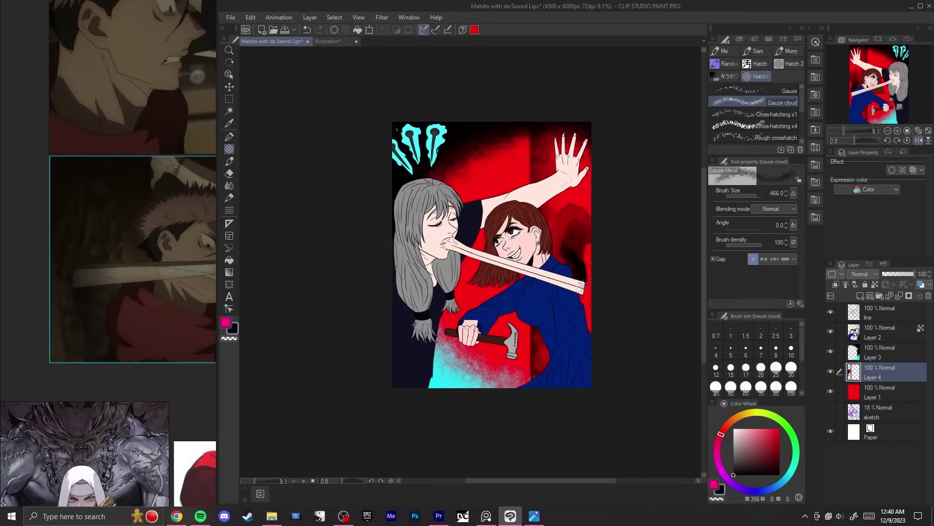
scroll(583, 285, up, 5)
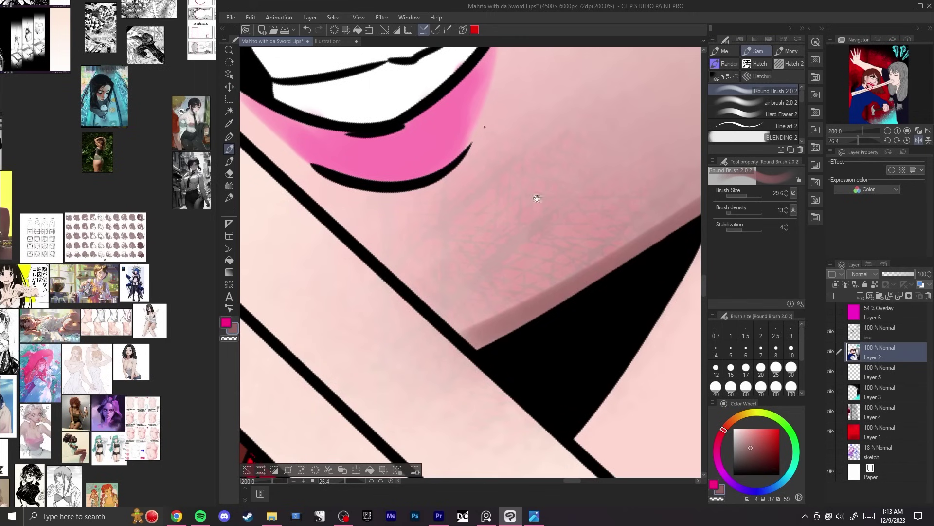
Step: Examine the shading on the girl's chin and cheek both up close and from a distance
drag(538, 195, 496, 290)
scroll(440, 305, down, 6)
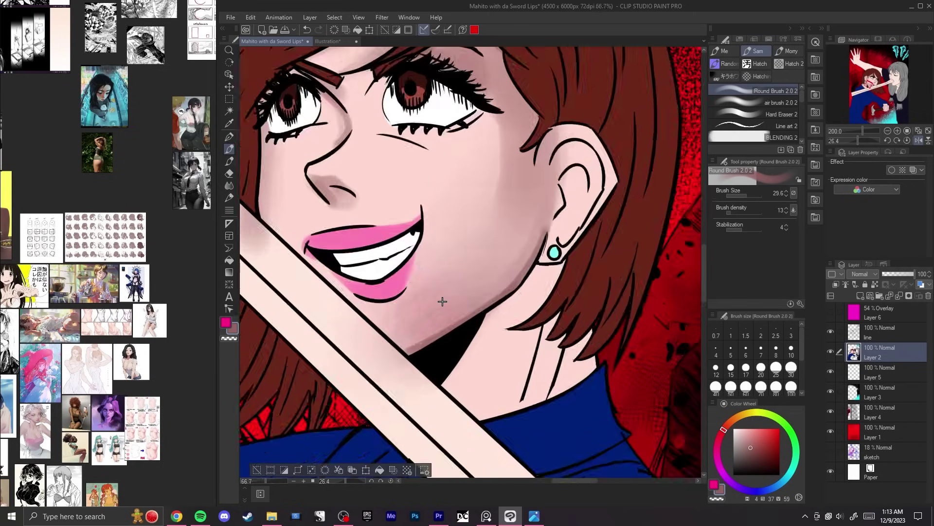
scroll(443, 302, up, 1)
scroll(442, 302, up, 6)
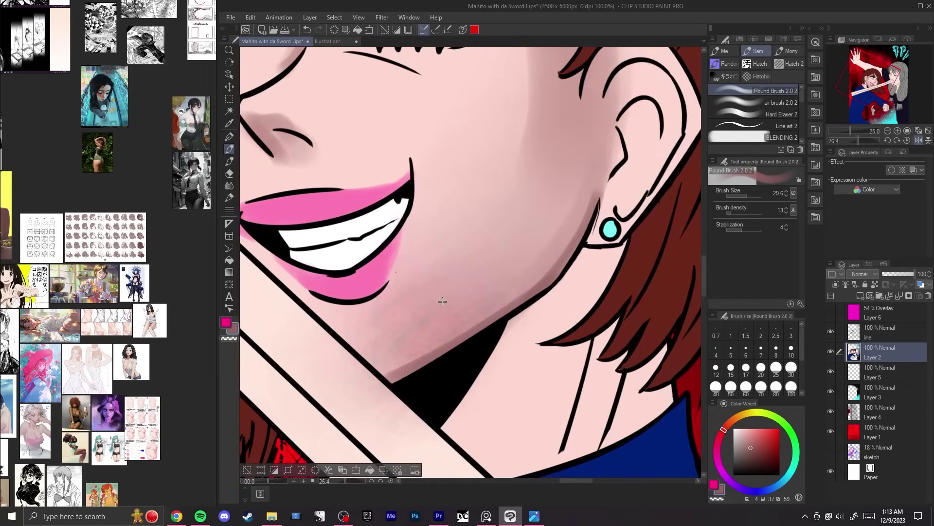
scroll(442, 301, down, 4)
Step: Scribble a loose G-pen ring over the red background beside the girl's hair and compare it with the chin shading
mouse_move(336, 68)
mouse_down()
mouse_move(342, 106)
mouse_move(307, 133)
mouse_up()
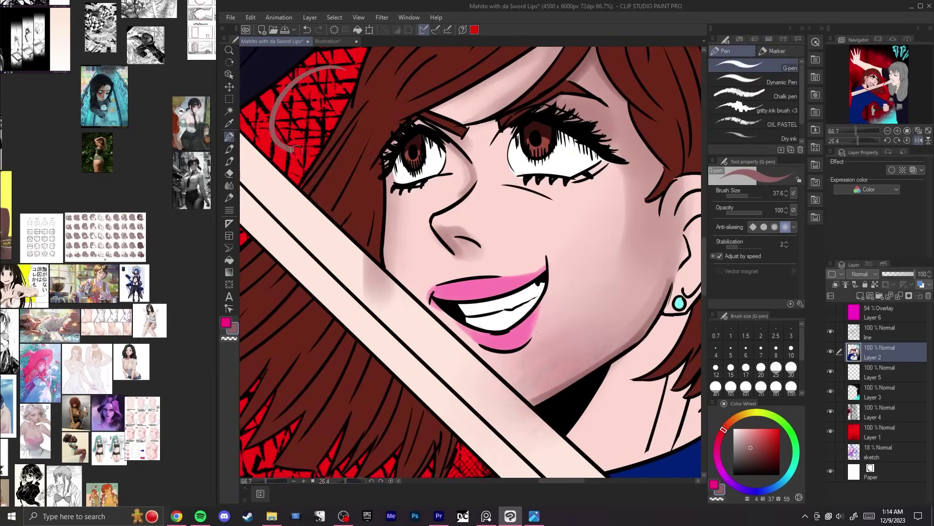
scroll(421, 230, up, 3)
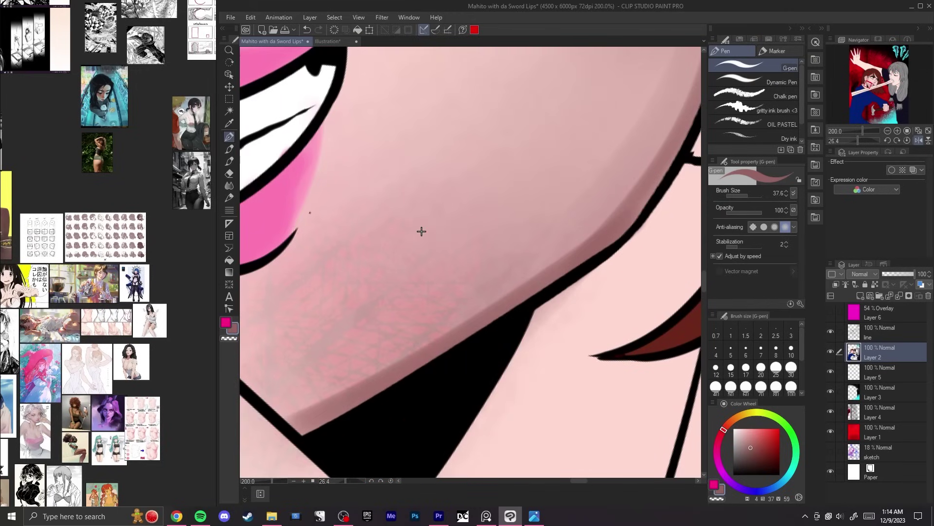
scroll(421, 230, down, 6)
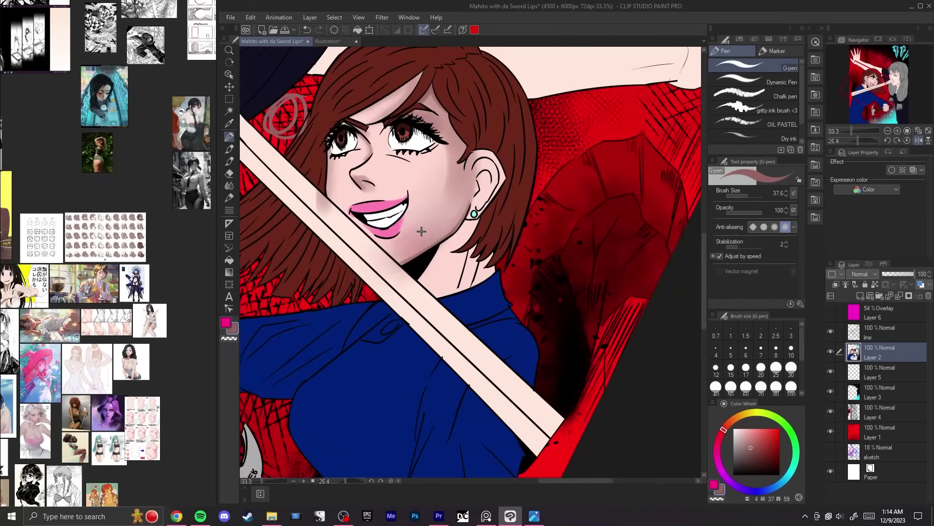
scroll(421, 231, up, 3)
Step: Sample a muted skin-shadow color and shade under the girl's larger eye with Round Brush 2.0 2, undoing the first strokes
alt+click(423, 175)
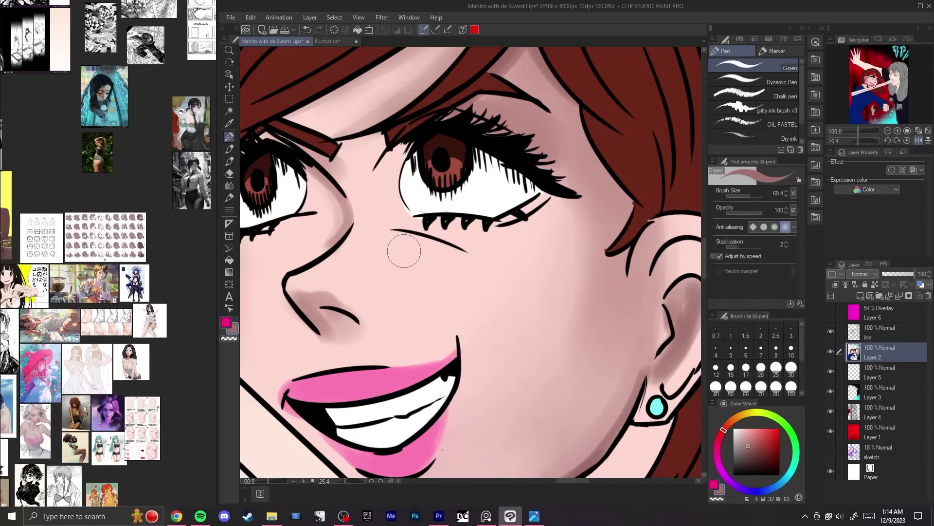
key(b)
mouse_move(419, 237)
mouse_down()
mouse_move(444, 262)
mouse_move(422, 259)
mouse_move(412, 231)
mouse_move(427, 235)
mouse_move(420, 246)
mouse_move(399, 221)
mouse_move(448, 247)
mouse_move(396, 228)
mouse_move(452, 256)
mouse_move(412, 241)
mouse_move(441, 254)
mouse_up()
key(ctrl+z)
key(ctrl+z)
drag(392, 227, 460, 263)
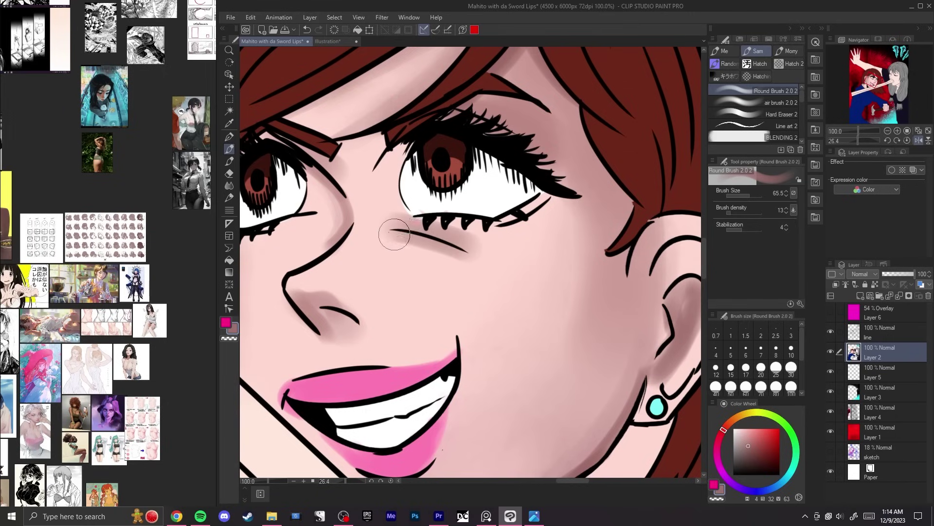
Step: Build up the shadow along the under-eye crease and soften its lower edge with a skin tone sampled from the cheek
drag(390, 232, 459, 271)
alt+click(437, 278)
drag(384, 242, 419, 261)
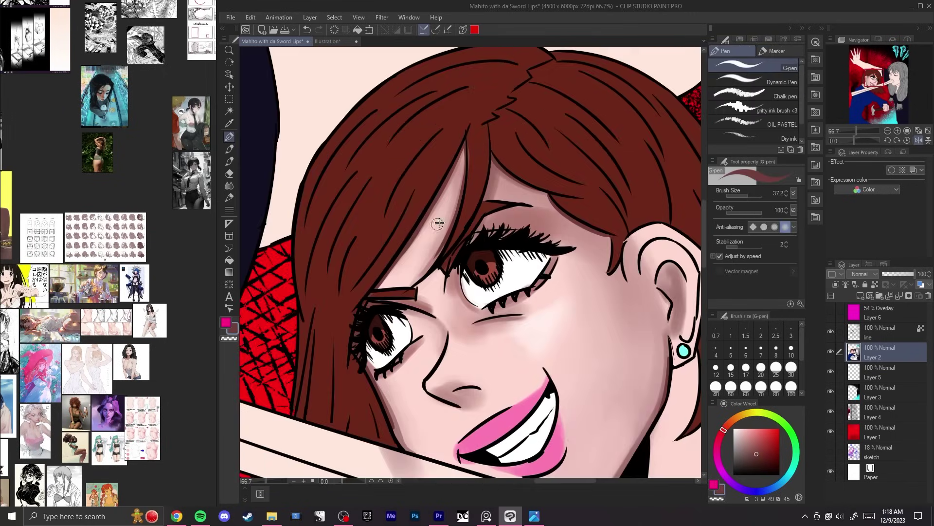
Step: Undo the latest strokes and try G-pen shadow strokes along the strip of forehead between the girl's bangs
key(ctrl+z)
key(ctrl+z)
drag(452, 224, 424, 272)
key(ctrl+z)
drag(450, 228, 420, 281)
key(ctrl+z)
Step: Add G-pen shadow strokes to the forehead beside the parted bangs and along the jaw below the ear
drag(535, 184, 467, 199)
drag(423, 171, 415, 210)
key(ctrl+z)
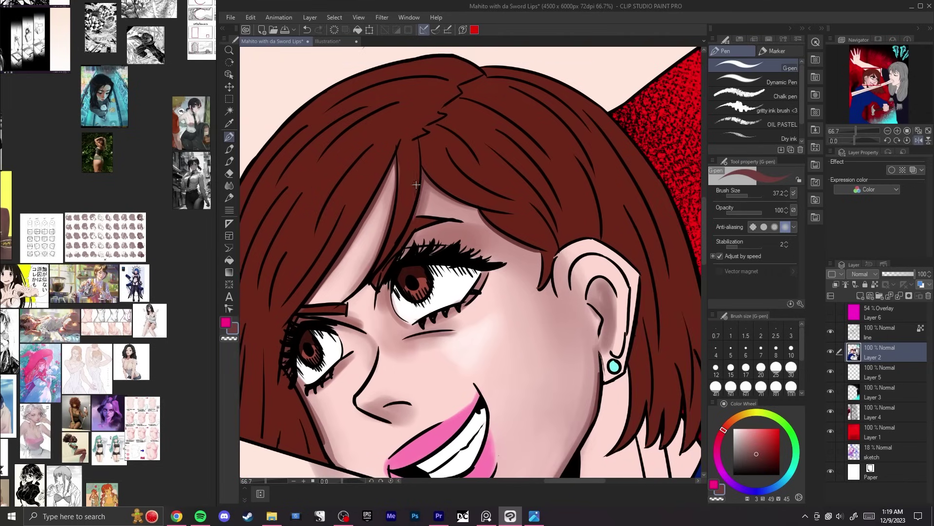
drag(420, 178, 409, 226)
scroll(578, 252, down, 3)
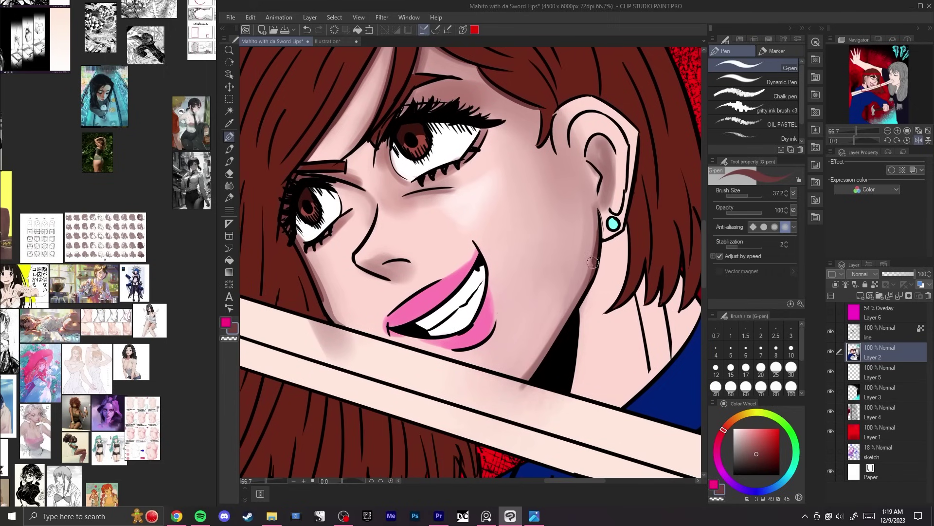
drag(603, 215, 591, 259)
key(ctrl+0)
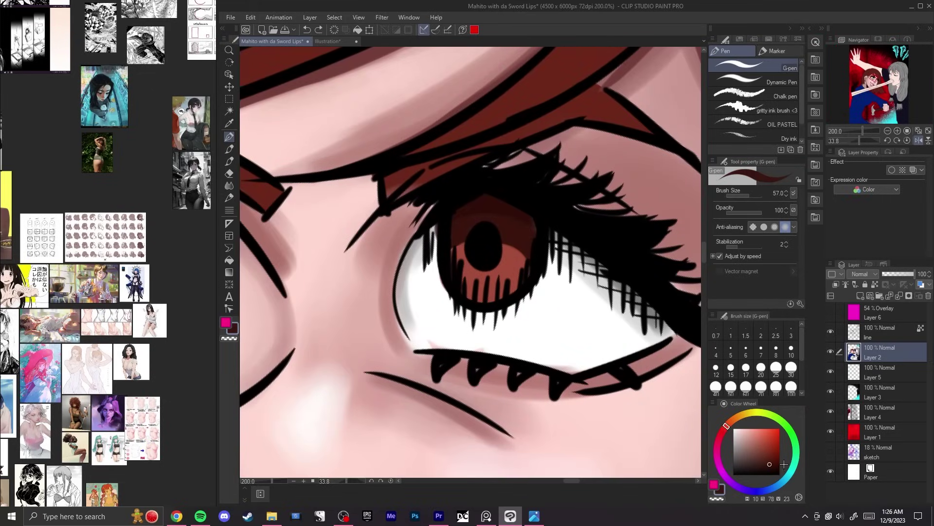
Step: Try dark red shadow strokes around the larger eye's iris with Round Brush 2.0 2, then compare the whole illustration mirrored
key(b)
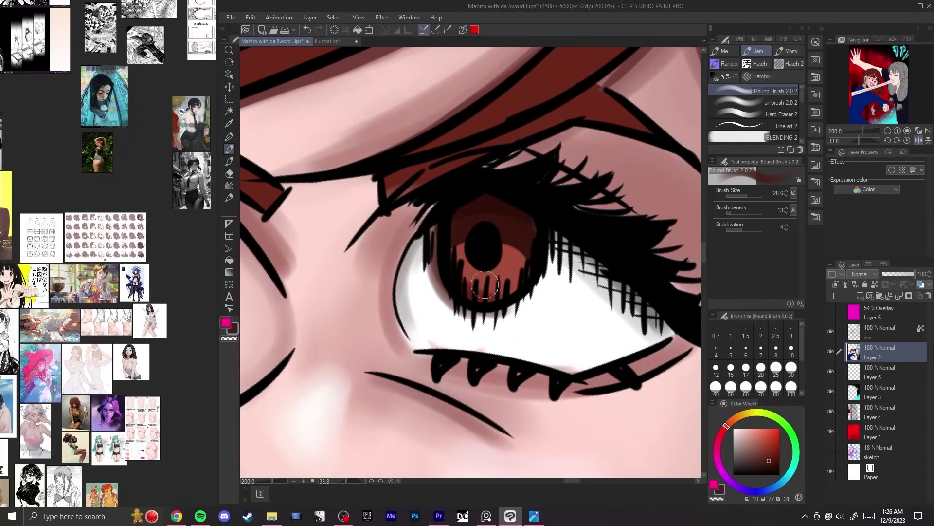
drag(520, 299, 539, 247)
key(ctrl+z)
key(ctrl+z)
drag(538, 282, 538, 252)
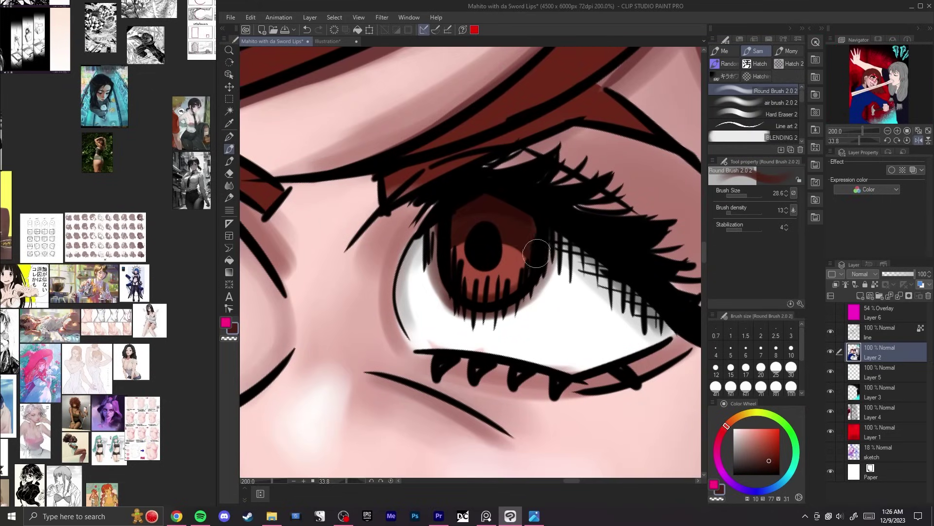
key(ctrl+z)
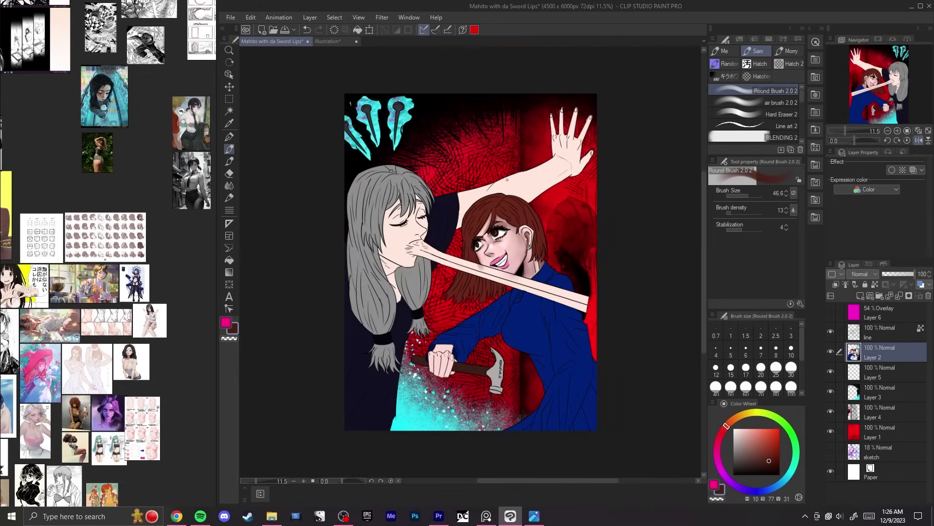
key(h)
key(h)
drag(449, 296, 436, 282)
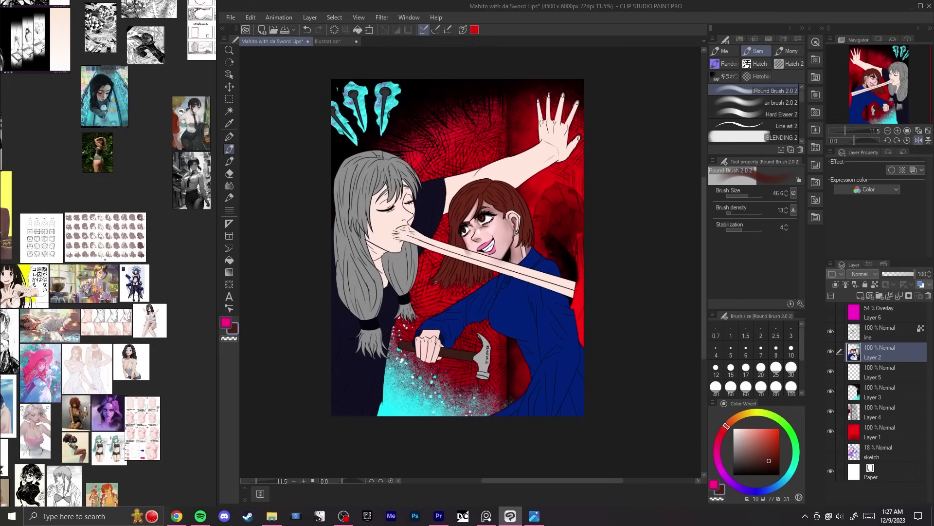
Step: Dot white G-pen highlights onto the smaller eye's iris and touch up the larger eye's lower highlight on the sauce layer
key(ctrl+0)
scroll(436, 282, up, 5)
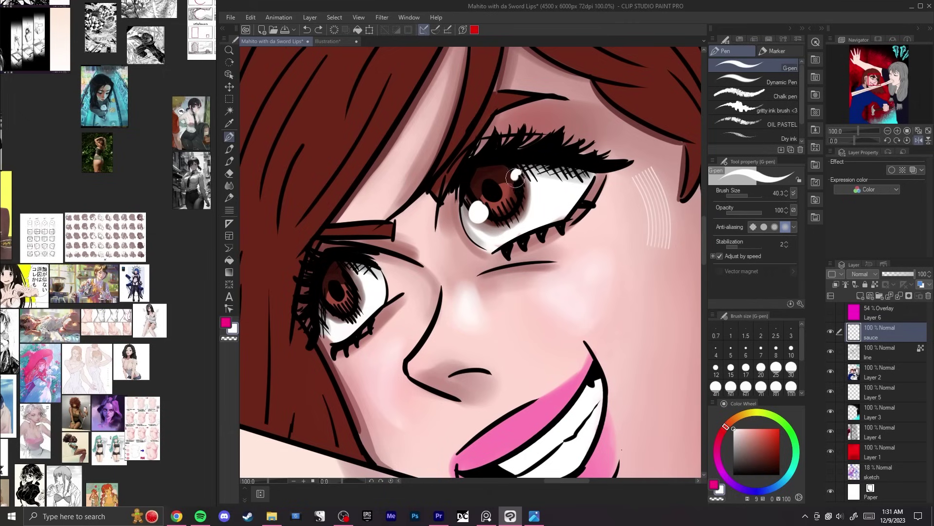
click(332, 314)
click(345, 275)
key(ctrl+z)
click(343, 270)
key(ctrl+z)
click(343, 269)
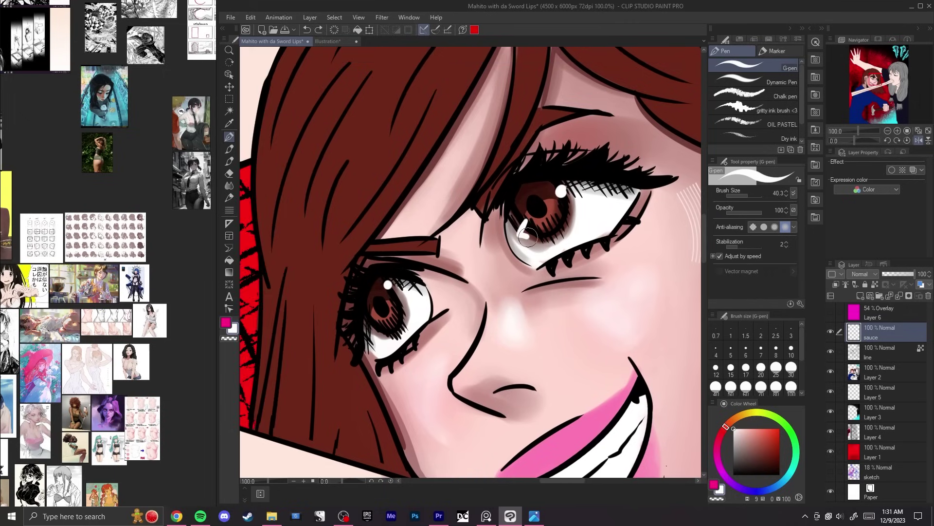
drag(527, 220, 525, 233)
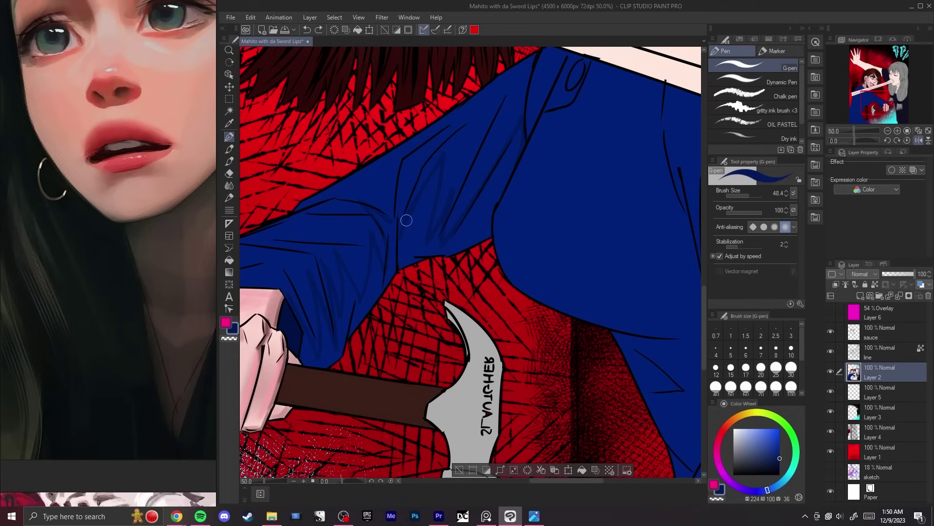
key(g)
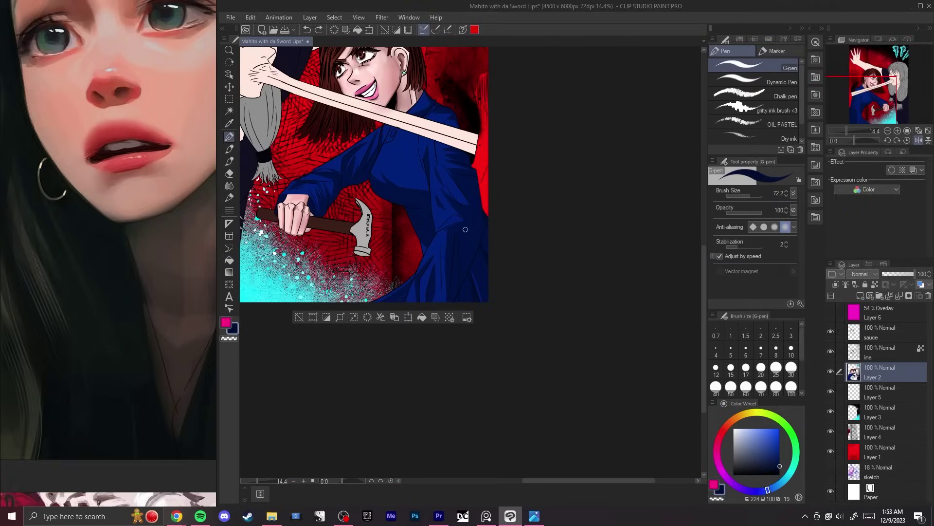
key(g)
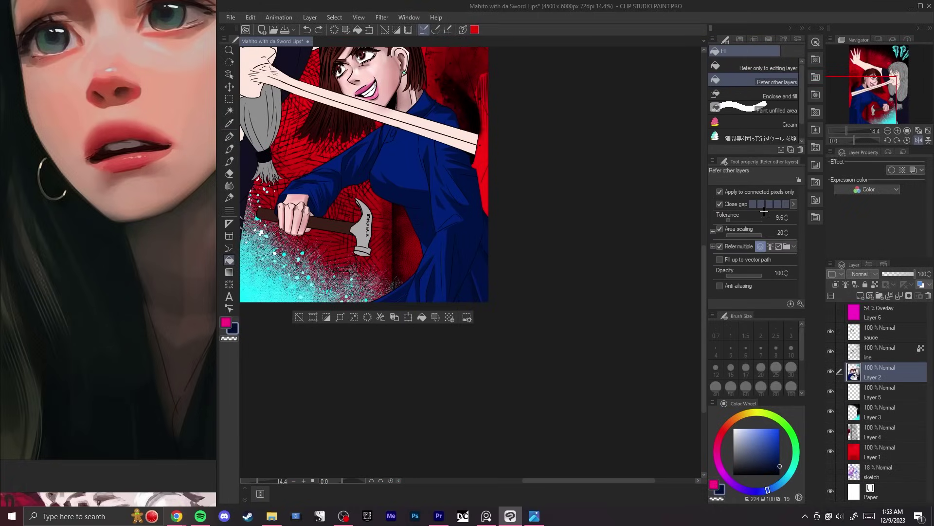
key(p)
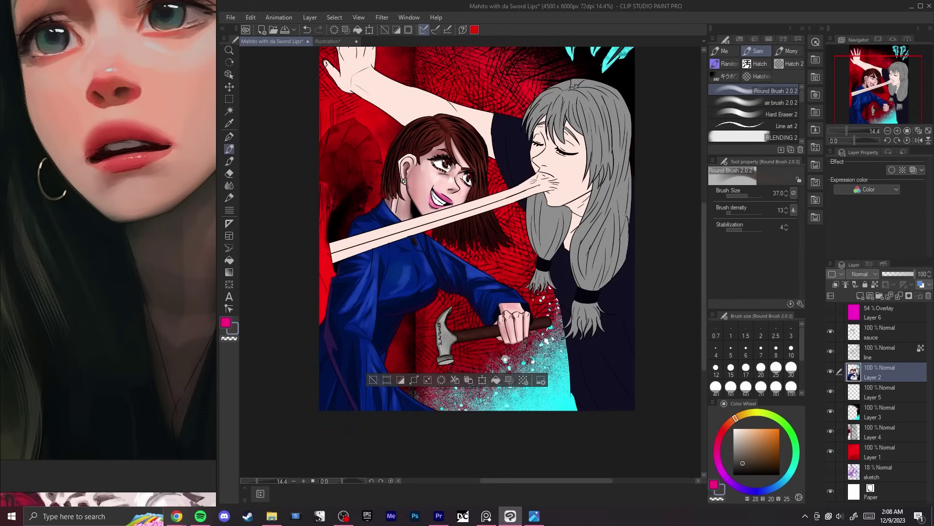
Step: Try shading the hammer's striking face with Round Brush 2.0 2 in a rotated close-up, then undo the stroke
key(h)
key(h)
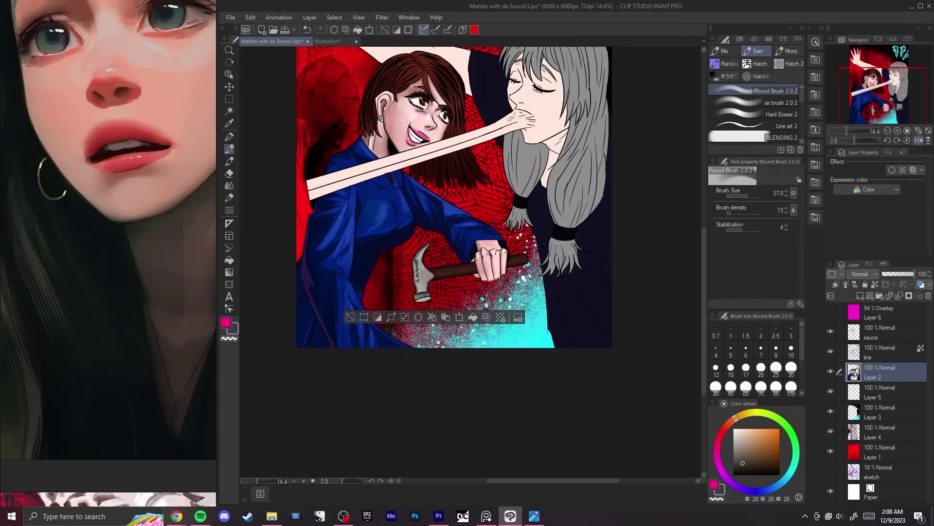
scroll(467, 237, down, 2)
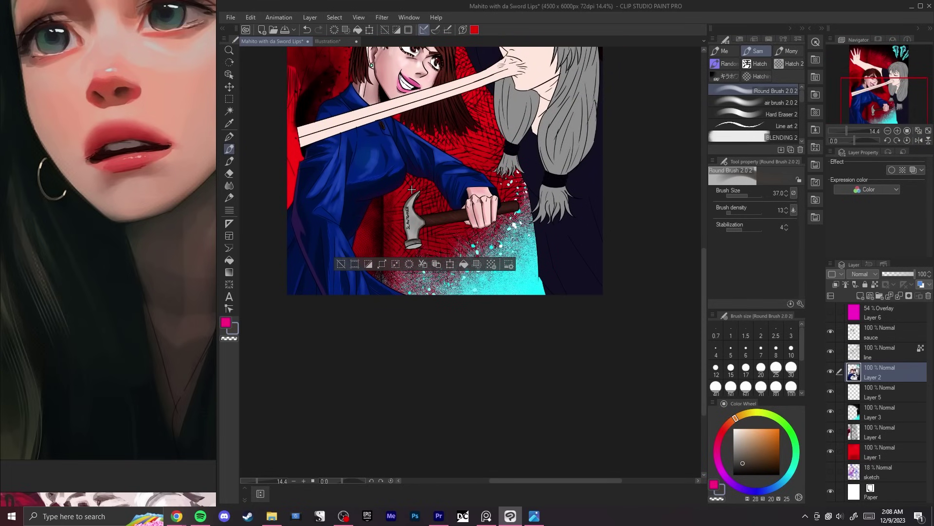
scroll(411, 189, up, 7)
key(r)
drag(515, 132, 583, 239)
key(p)
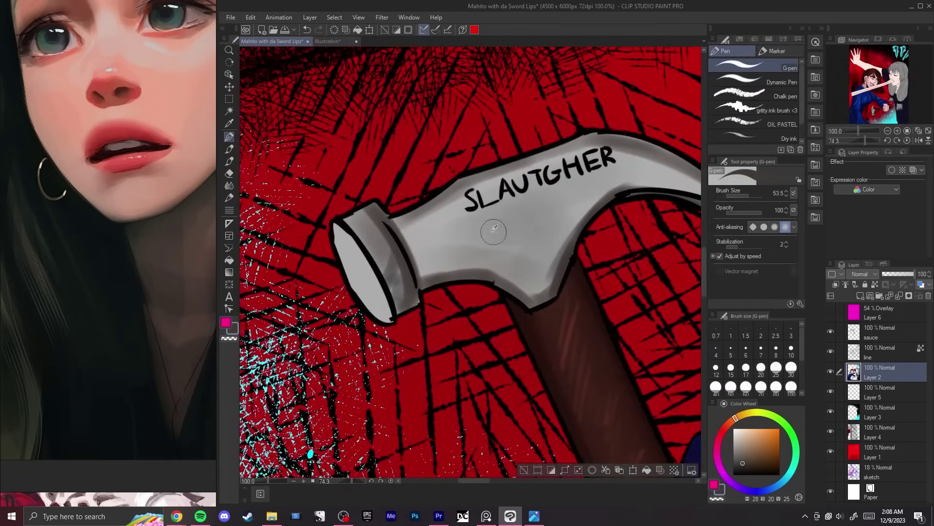
key(b)
drag(339, 235, 369, 309)
key(ctrl+z)
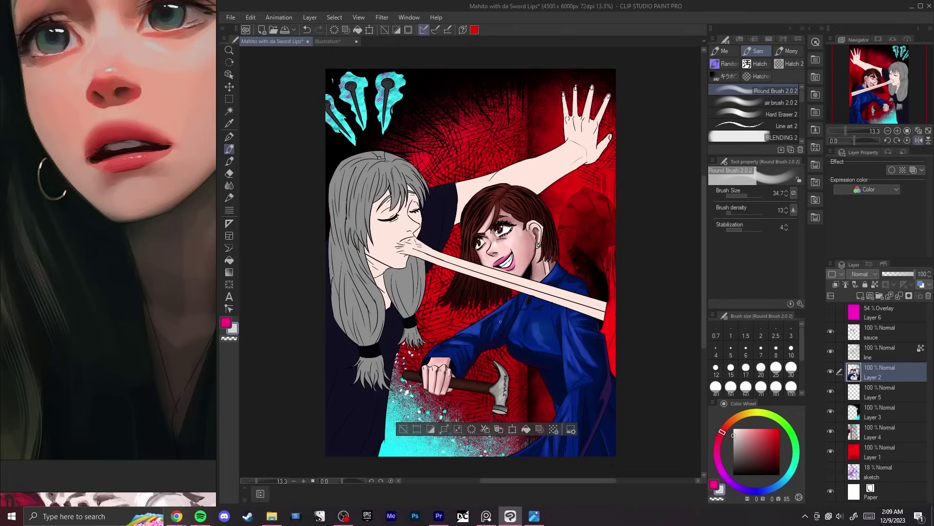
Step: Inspect the hammer's claw in a rotated close-up and return to Round Brush 2.0 2
key(h)
drag(500, 321, 459, 183)
scroll(373, 217, up, 8)
key(r)
drag(522, 191, 550, 228)
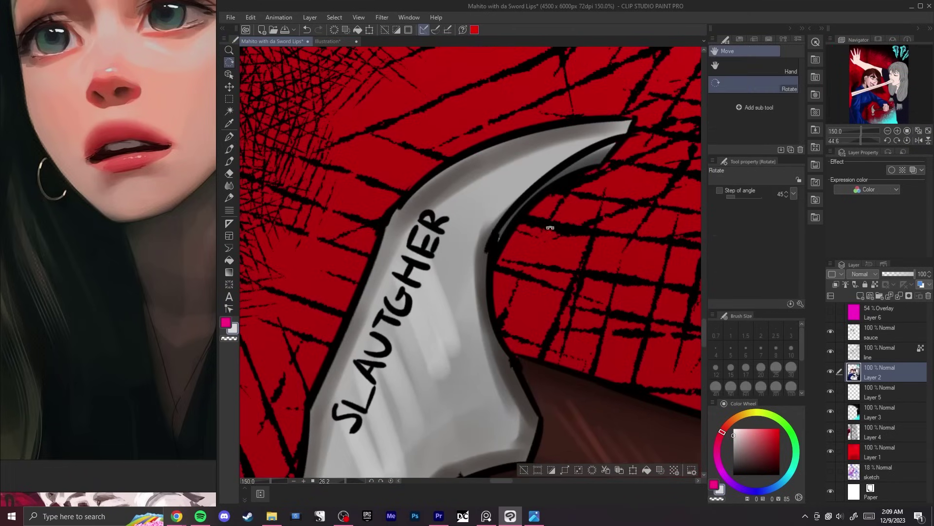
key(b)
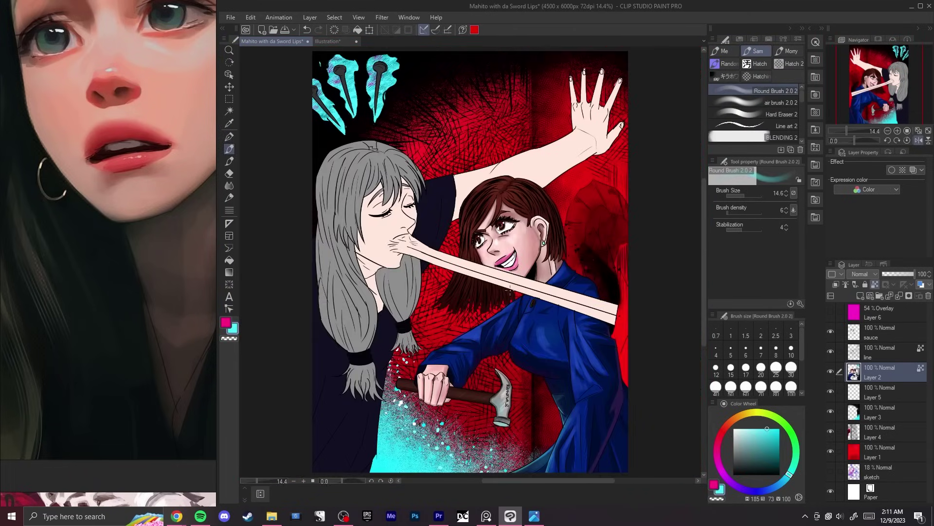
Step: Set the brush density to 16 and darken the red background on Layer 1 with a dark red stroke at size 2000
click(876, 330)
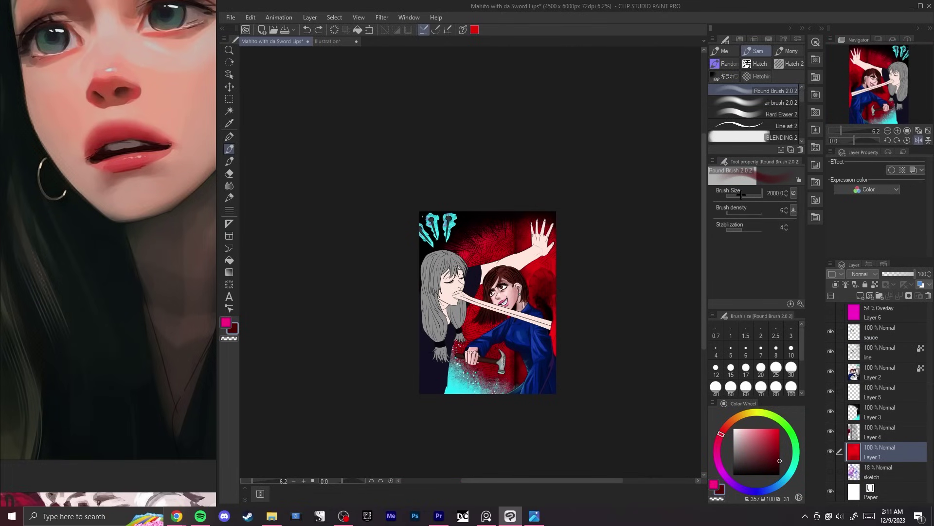
click(731, 212)
mouse_move(504, 247)
mouse_down()
mouse_move(439, 256)
mouse_move(511, 379)
mouse_up()
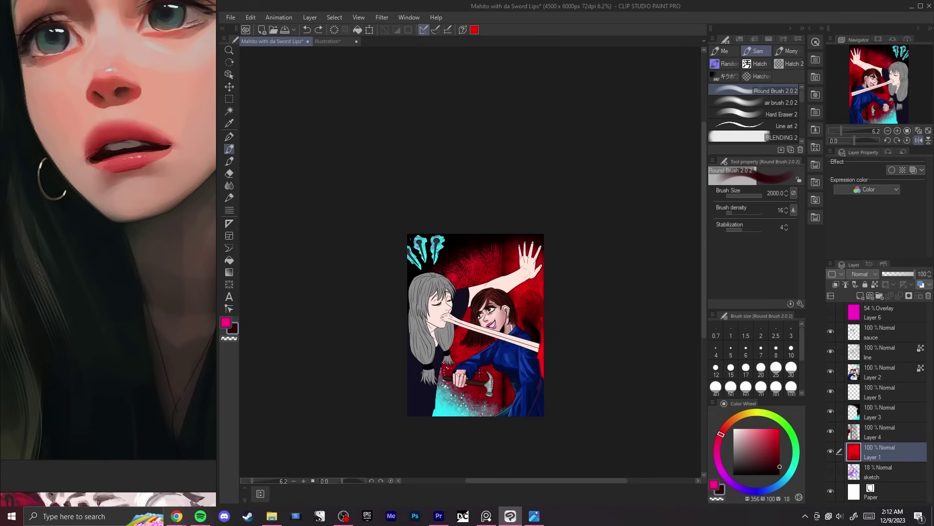
key(ctrl+y)
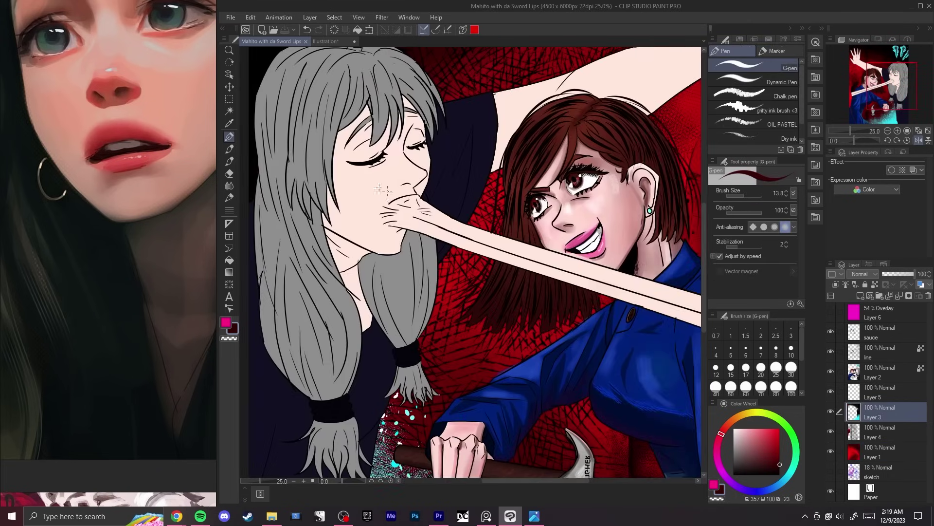
Step: Select Layer 2 and examine the gray-haired figure's chin, neck and hand shading up close, at full view and mirrored
click(876, 372)
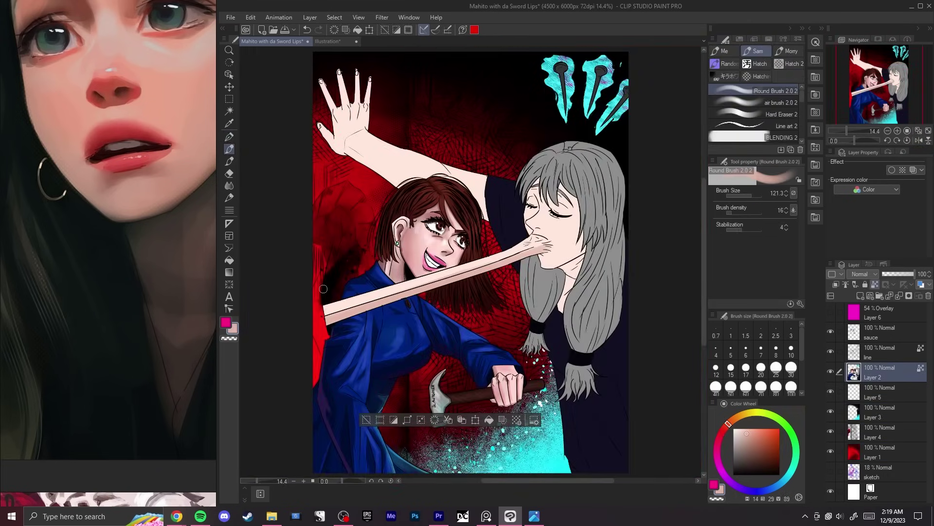
scroll(320, 289, up, 5)
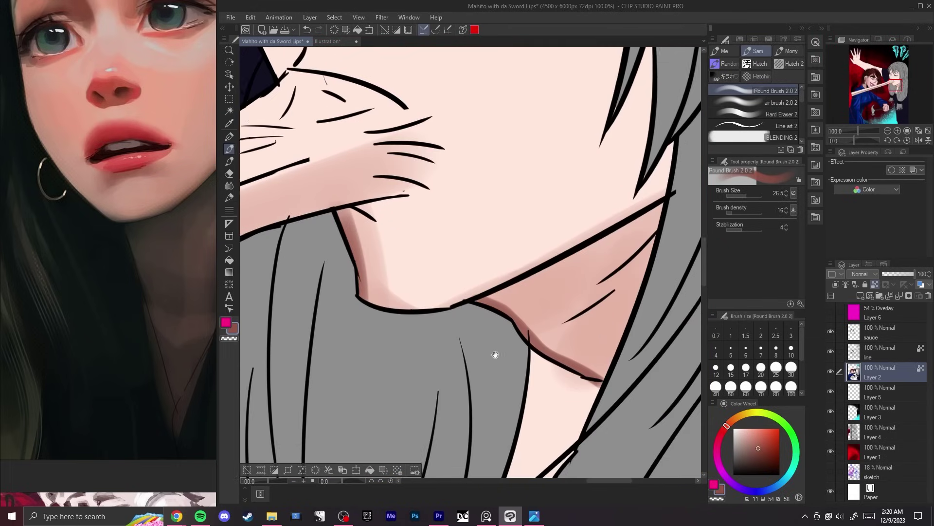
drag(495, 355, 625, 353)
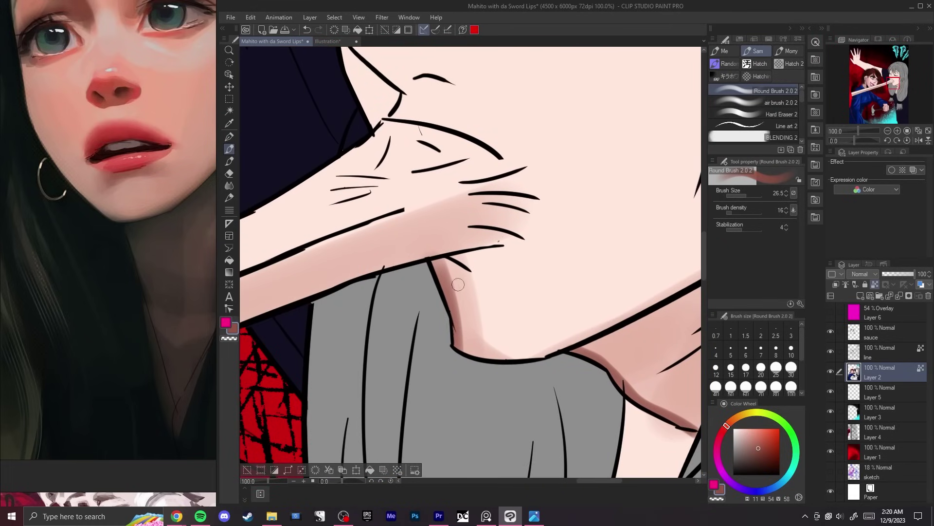
key(ctrl+0)
drag(577, 372, 450, 386)
key(h)
key(h)
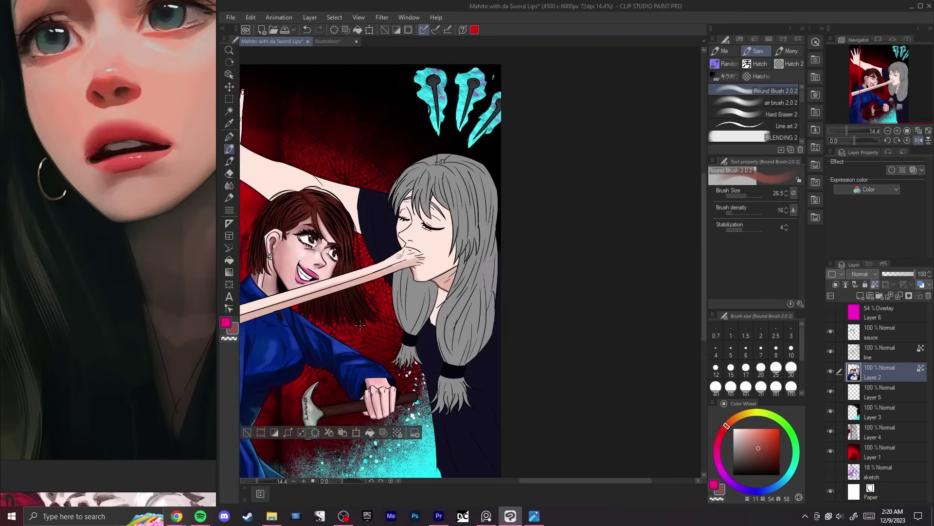
scroll(360, 325, up, 1)
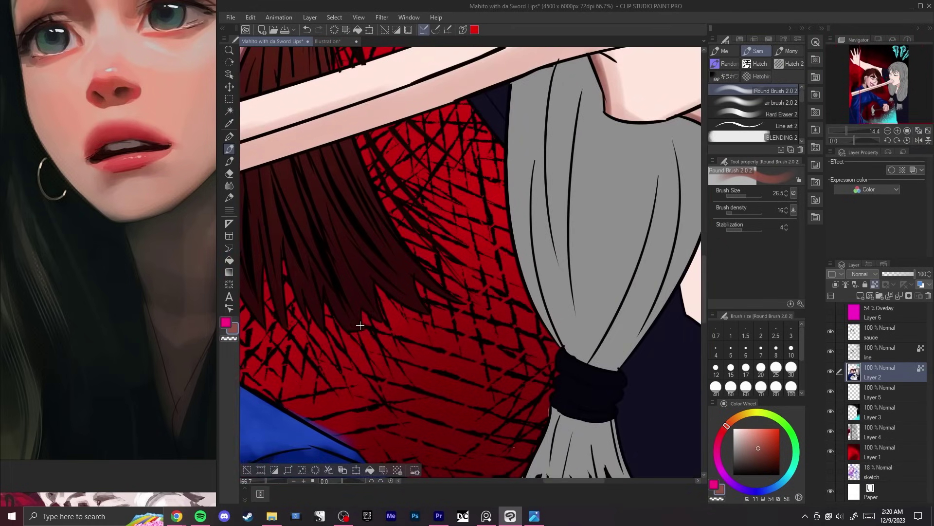
key(ctrl+0)
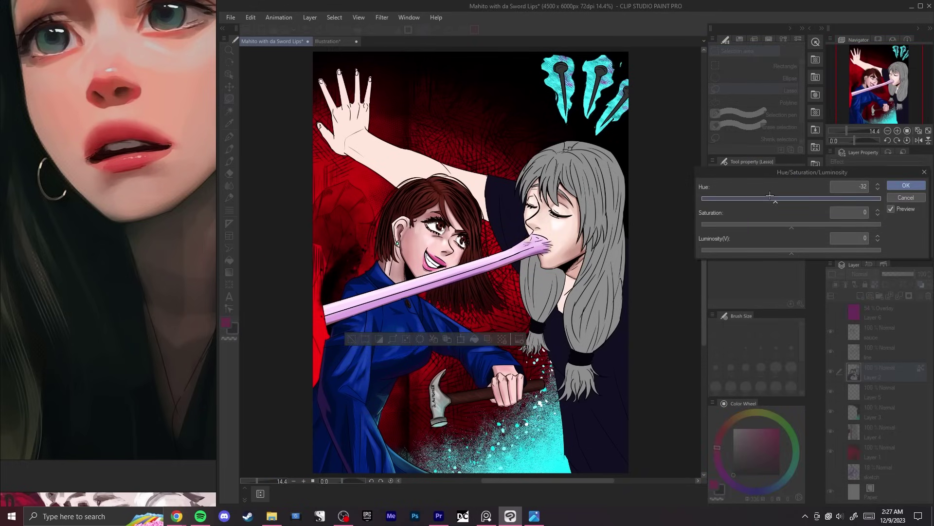
Step: Try different saturation and luminosity for the stretched sword-lip shape with the Hue/Saturation/Luminosity correction
drag(781, 226, 839, 223)
drag(800, 237, 780, 236)
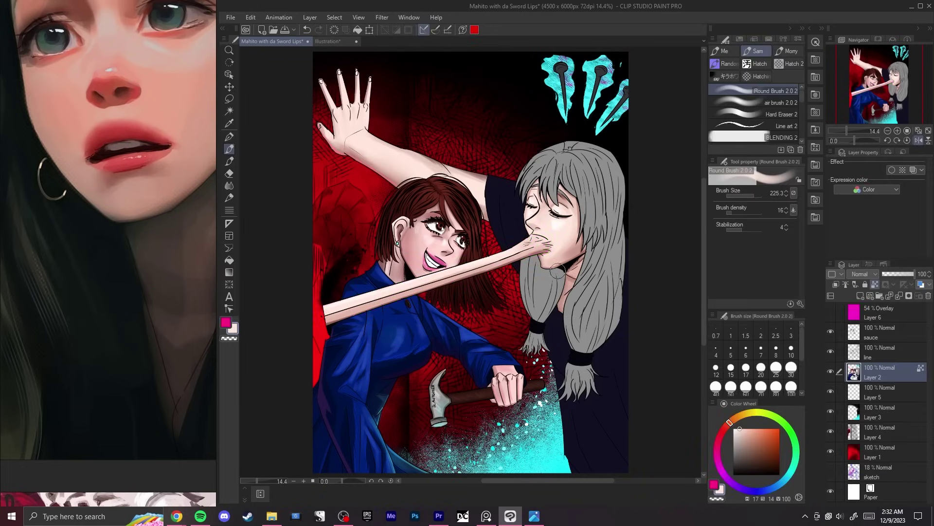
Step: Expand the selection around the dark dress by 1 px and sample the dress color for the pen
key(h)
key(h)
drag(637, 213, 620, 212)
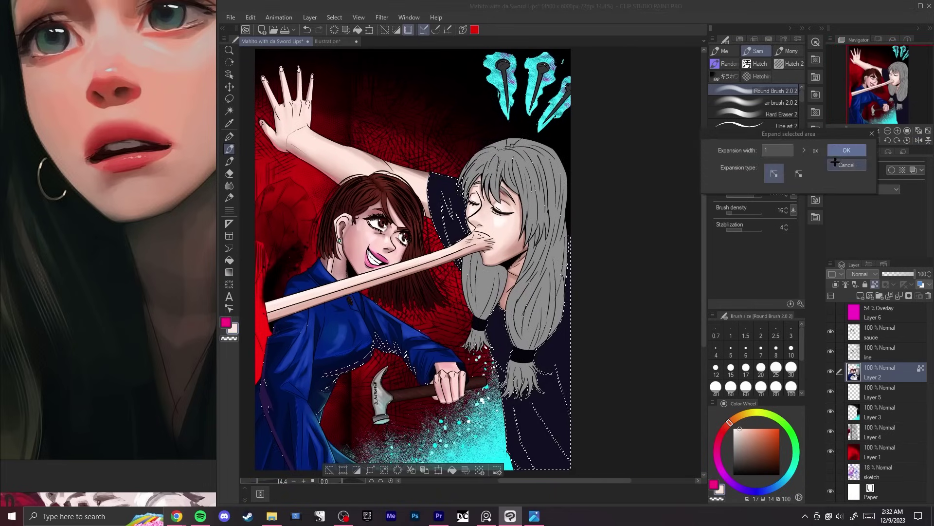
click(833, 155)
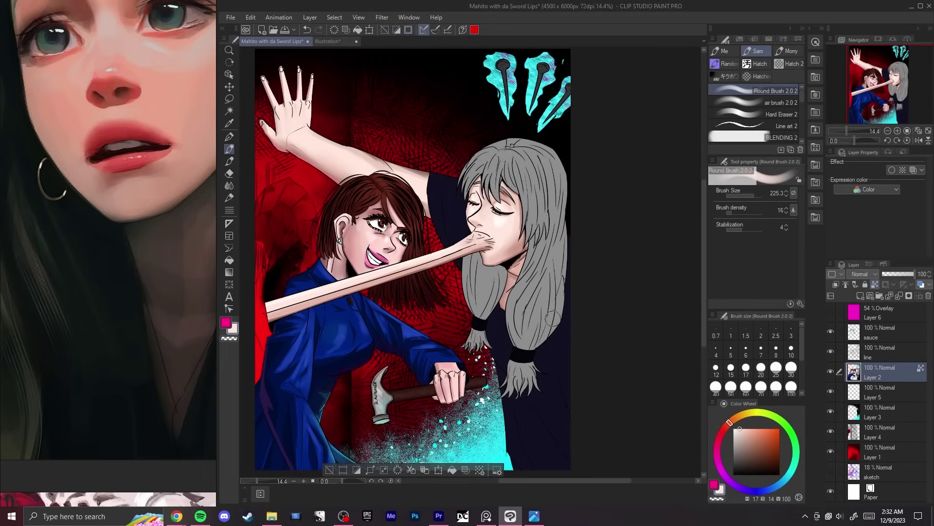
key(p)
alt+click(565, 343)
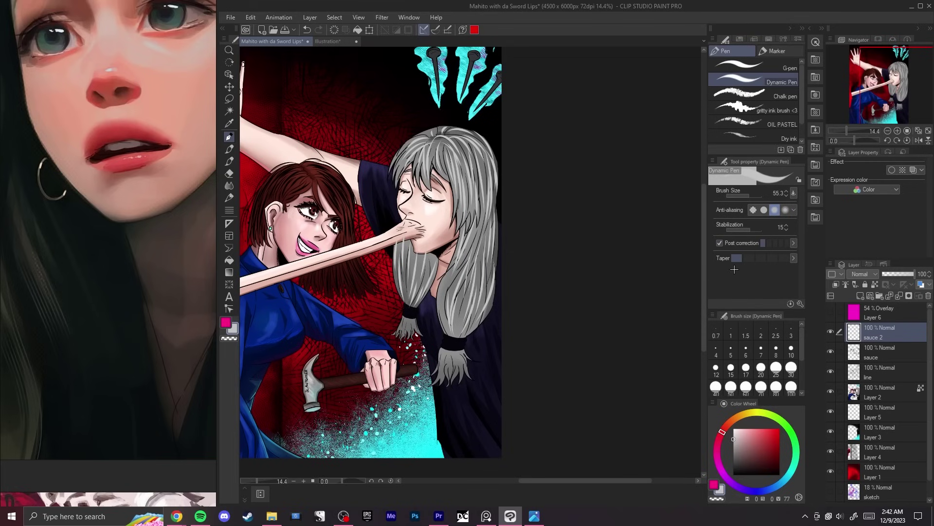
Step: Draw light gray highlight strands through the long gray hair on the sauce 2 layer with the Dynamic Pen at size 20
key(h)
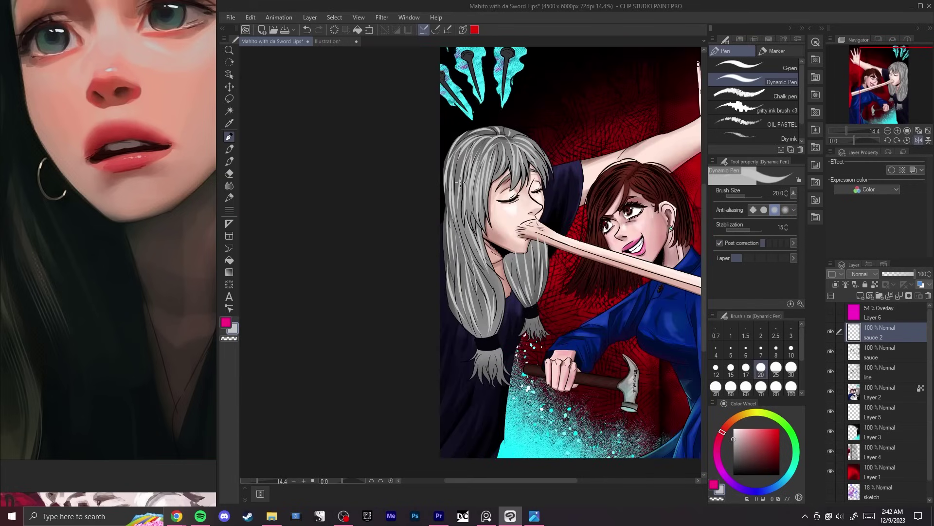
drag(448, 251, 460, 305)
drag(485, 274, 498, 320)
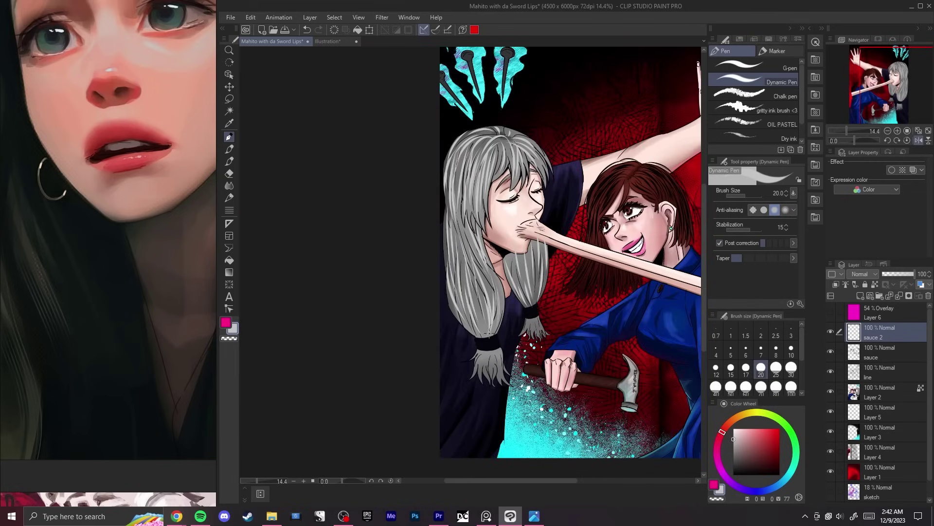
key(h)
key(ctrl+0)
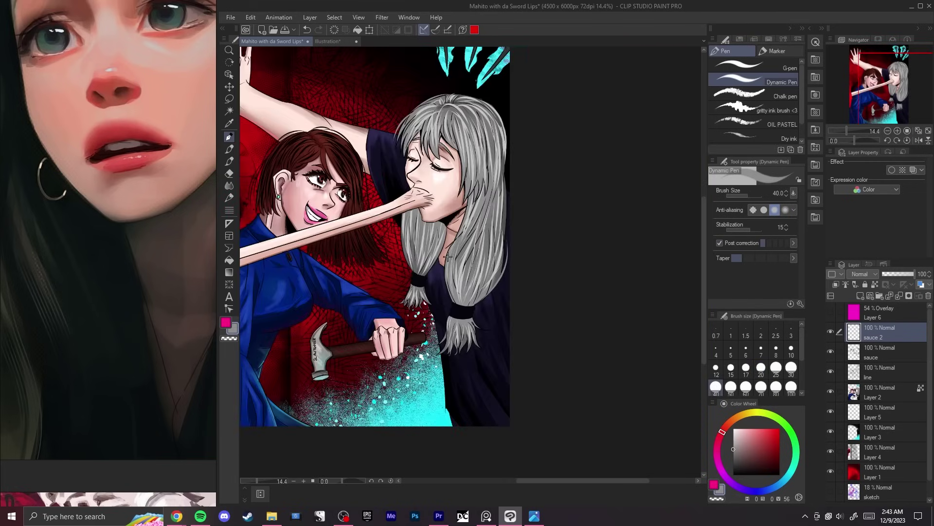
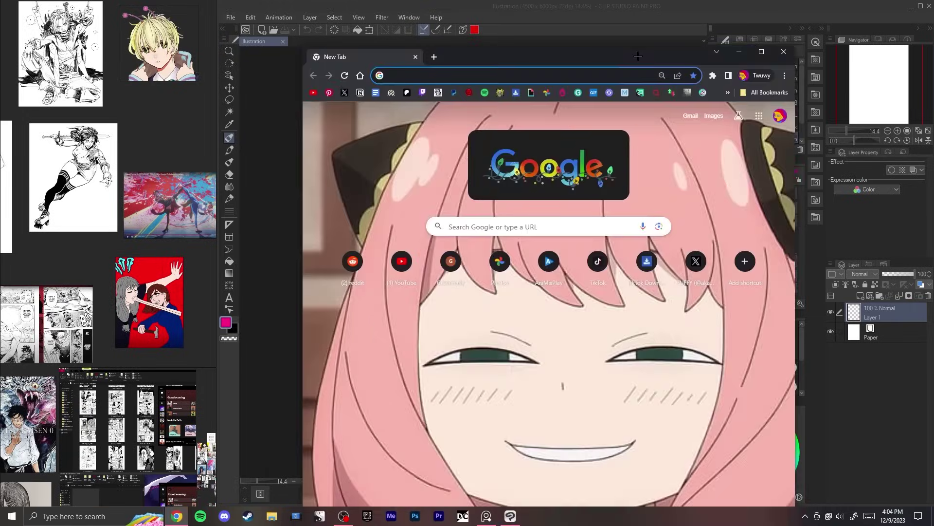
Step: Move the browser window aside and minimize it to reveal the blank illustration canvas
drag(638, 56, 699, 24)
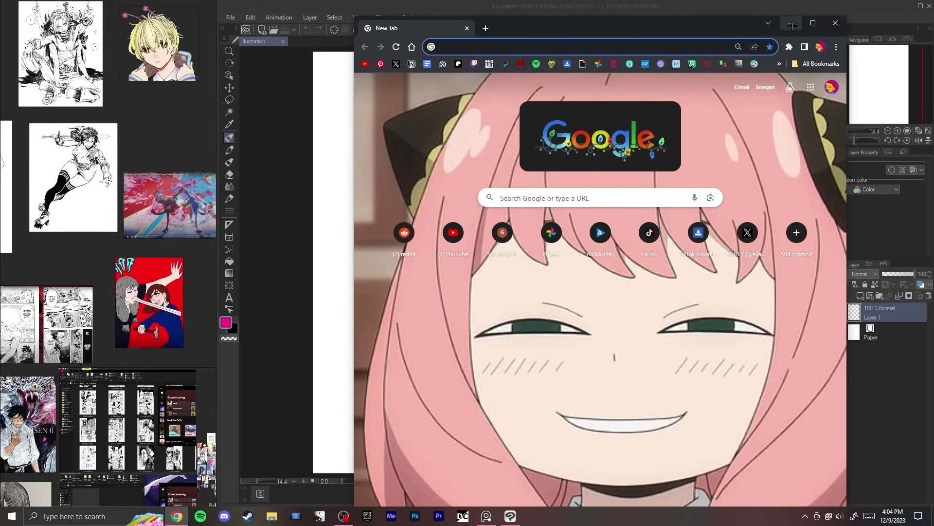
click(792, 24)
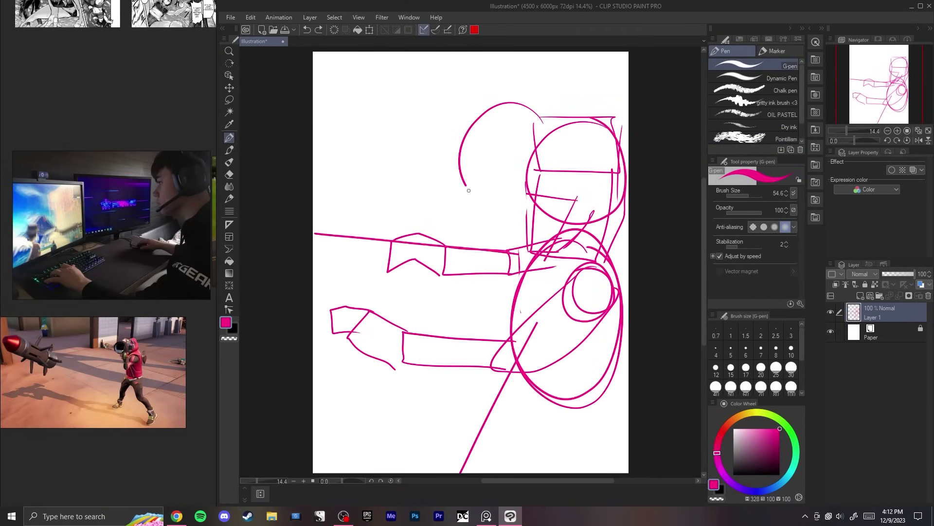
Step: Undo the pink circle beside the pink figure and sketch the second head in blue with the G-pen
key(ctrl+z)
mouse_move(469, 191)
mouse_down()
mouse_move(533, 107)
mouse_move(541, 194)
mouse_move(504, 100)
mouse_move(468, 136)
mouse_up()
key(x)
key(ctrl+z)
Step: Sketch a blue monitor-like shape beside the blue head with a curved lower edge, vertical side and sloping upper edge
mouse_move(315, 277)
mouse_down()
mouse_move(414, 212)
mouse_move(427, 192)
mouse_up()
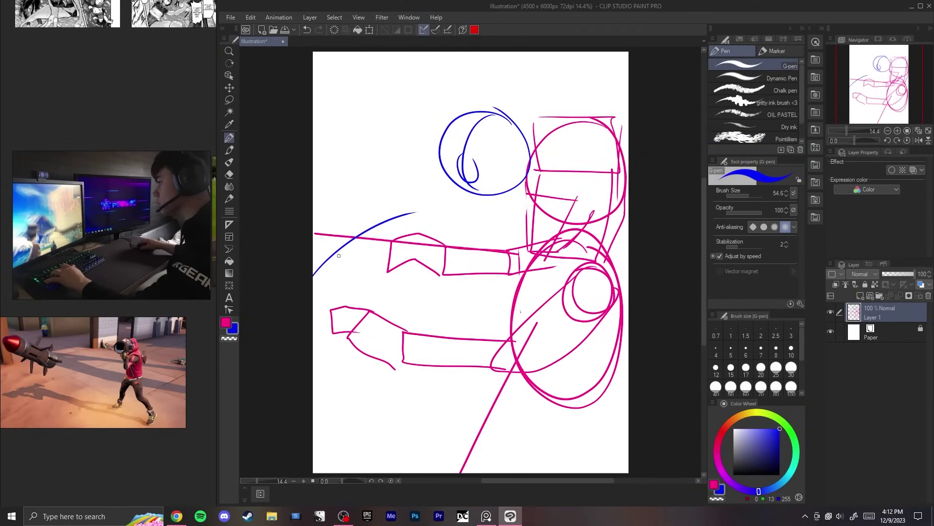
key(ctrl+z)
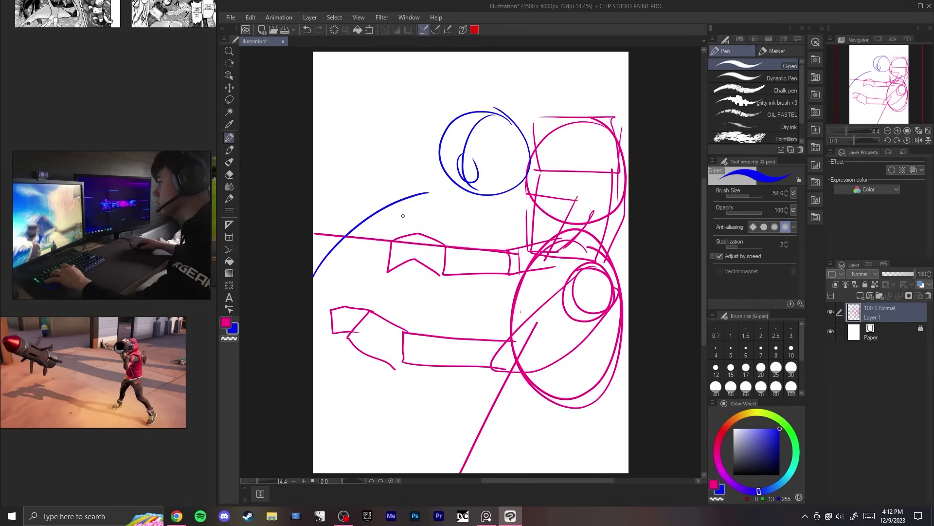
key(ctrl+z)
drag(314, 283, 430, 201)
drag(431, 110, 424, 204)
key(ctrl+z)
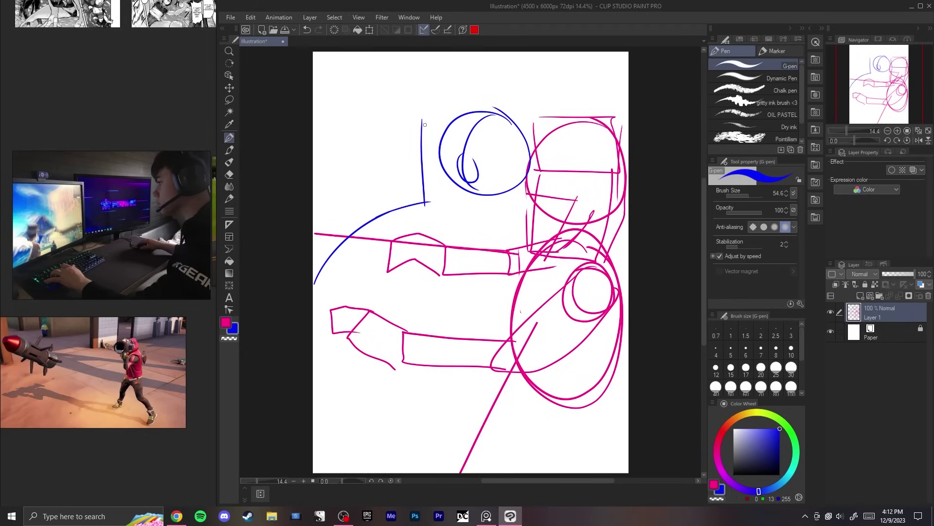
drag(417, 119, 313, 171)
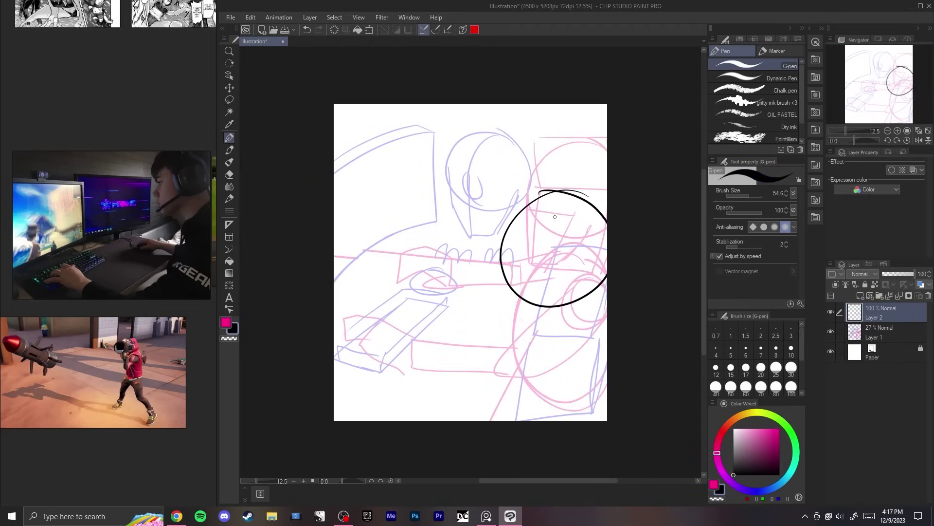
Step: Undo the thick black circle and ink the nose, lips, chin and jawline in profile on Layer 2 with the G-pen at size 30
key(ctrl+z)
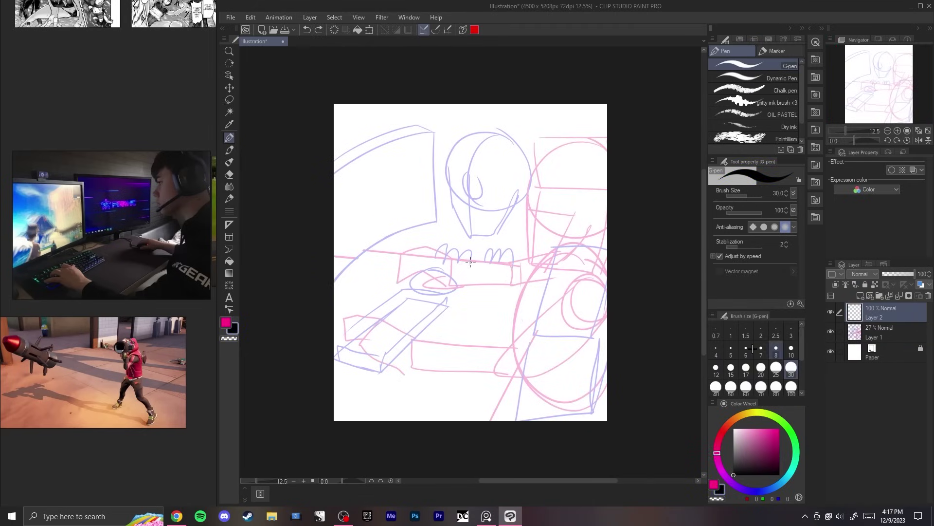
drag(523, 213, 479, 223)
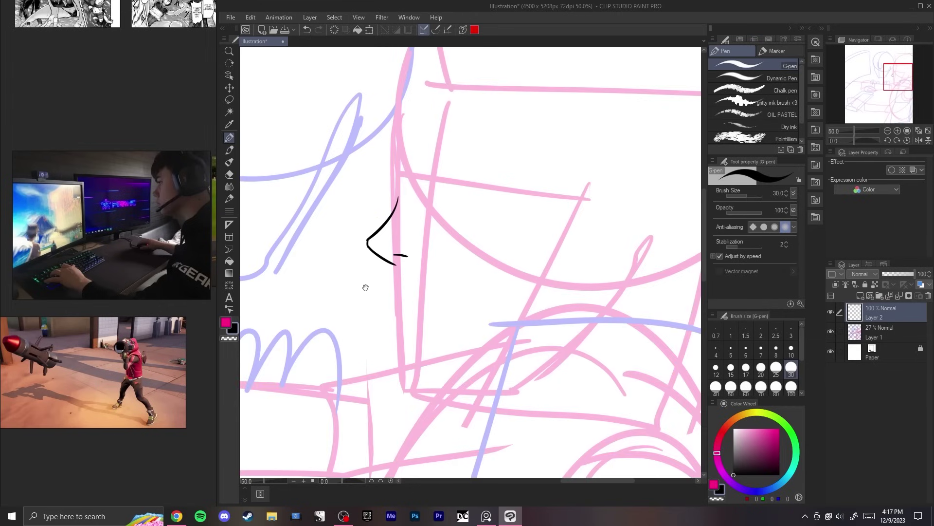
drag(365, 286, 358, 208)
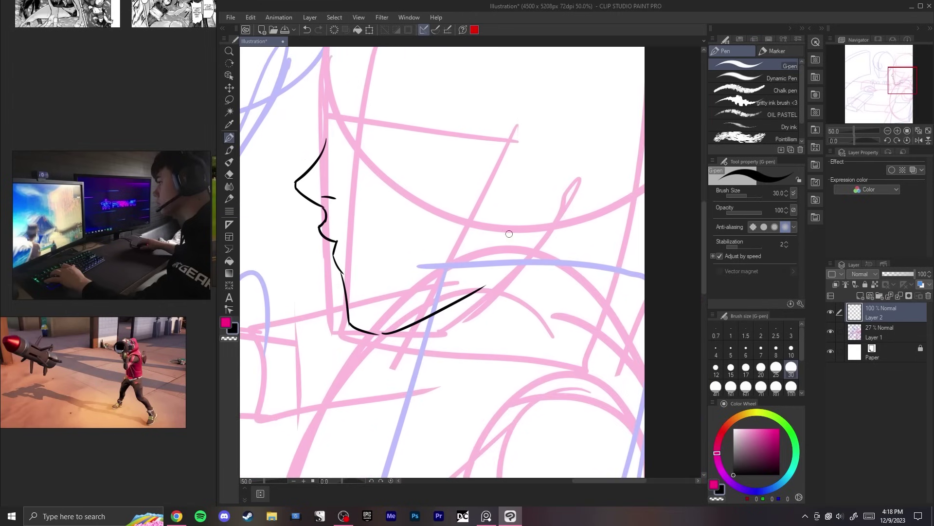
mouse_move(485, 285)
mouse_down()
mouse_move(522, 223)
mouse_move(532, 224)
mouse_up()
key(ctrl+z)
key(ctrl+z)
Step: Ink the ear at the end of the jawline with an angular outer rim, inner fold lines and earlobe
mouse_move(562, 281)
mouse_down()
mouse_move(541, 202)
mouse_move(573, 180)
mouse_move(589, 188)
mouse_up()
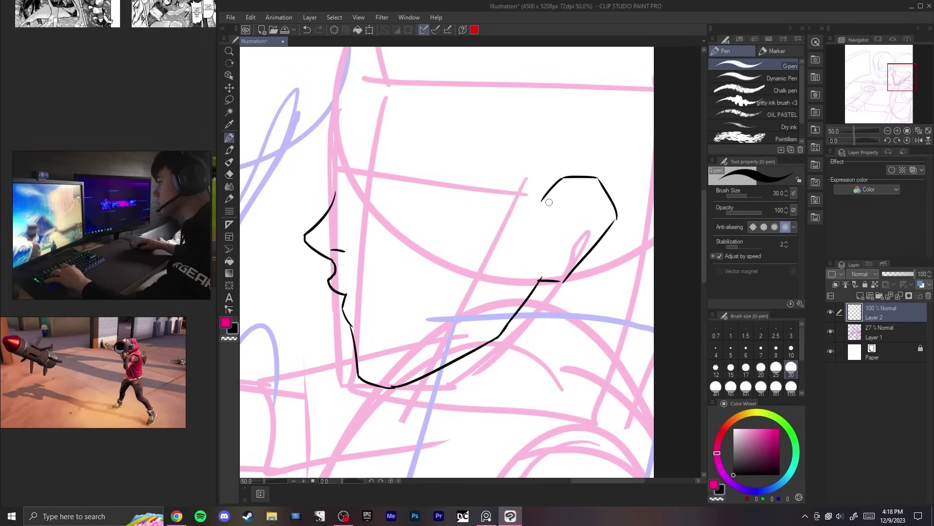
key(ctrl+z)
key(ctrl+z)
mouse_move(591, 185)
mouse_down()
mouse_move(597, 229)
mouse_move(600, 220)
mouse_move(566, 261)
mouse_up()
key(ctrl+z)
key(ctrl+z)
drag(598, 222, 563, 266)
drag(559, 210, 587, 209)
drag(555, 222, 555, 241)
drag(545, 265, 558, 266)
drag(586, 220, 566, 247)
key(ctrl+z)
drag(577, 231, 561, 253)
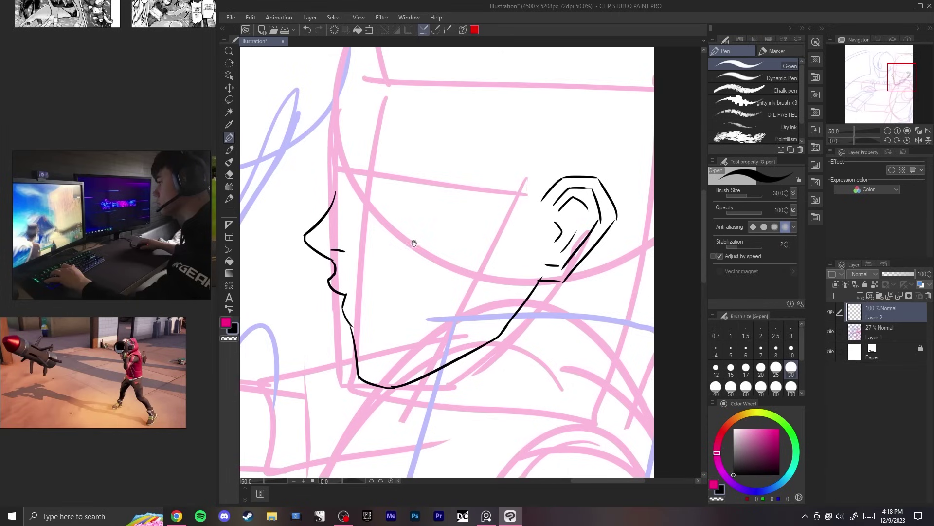
Step: Rotate the canvas view slightly and lasso around the lower face and ear on Layer 2
mouse_move(414, 243)
mouse_down()
mouse_move(496, 225)
mouse_move(417, 224)
mouse_up()
key(m)
key(^)
key(-)
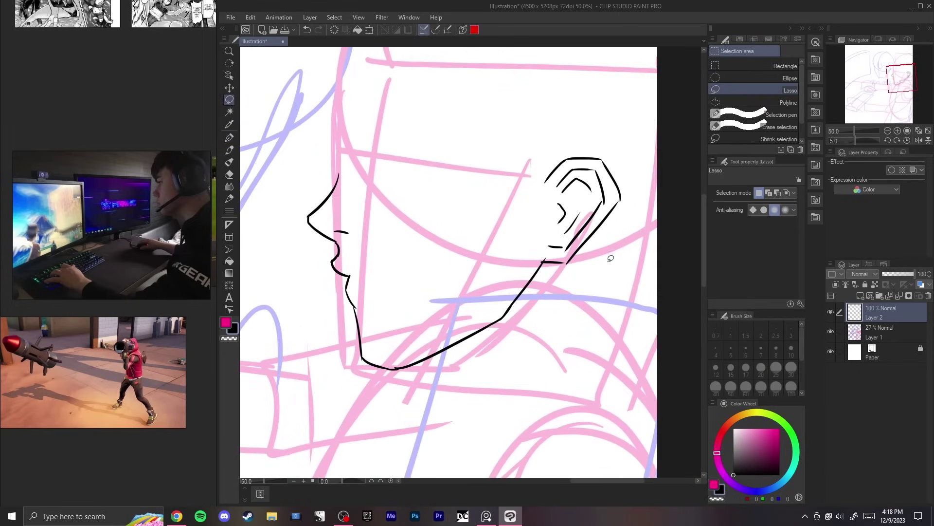
drag(611, 258, 428, 397)
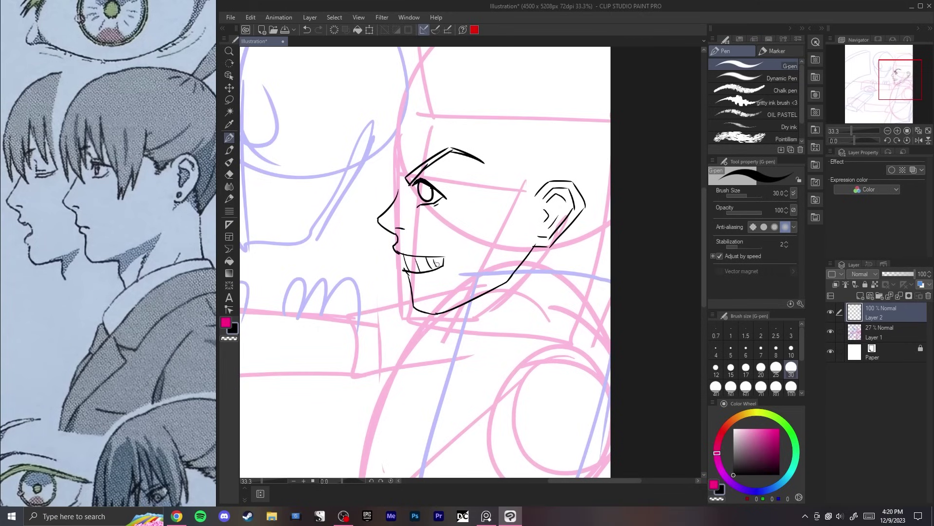
Step: Examine the inked face with its eye, eyebrow and grin in normal and mirrored view, at full canvas and up close
key(h)
key(h)
scroll(417, 263, down, 2)
key(h)
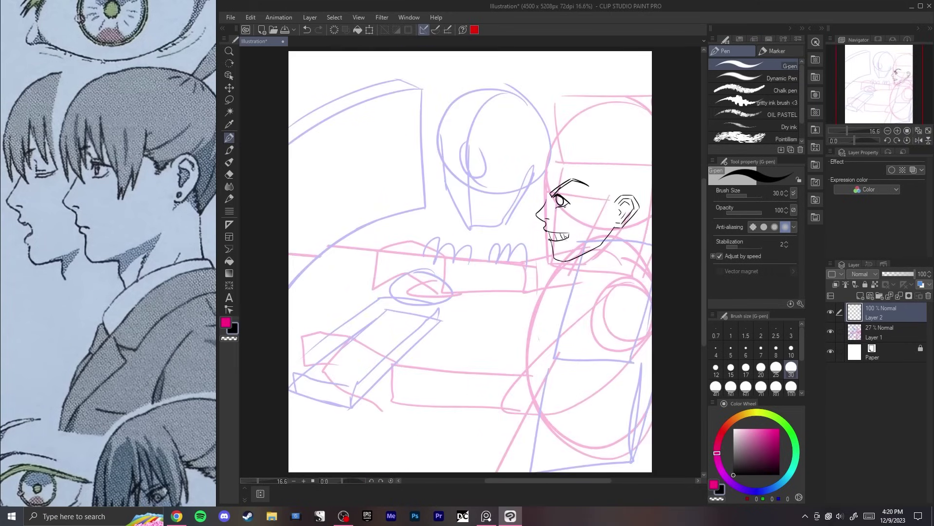
key(h)
key(h)
key(h)
scroll(369, 233, up, 3)
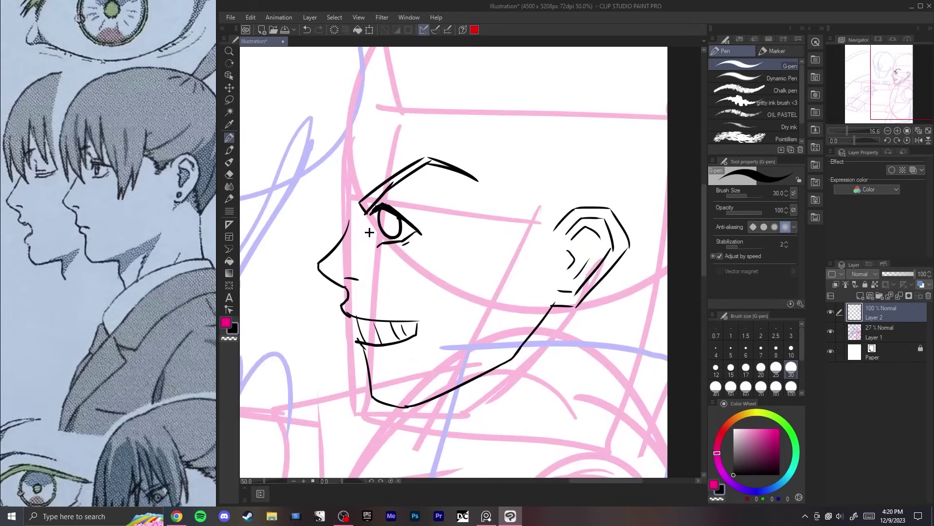
scroll(371, 184, down, 2)
scroll(355, 291, up, 3)
scroll(355, 292, up, 2)
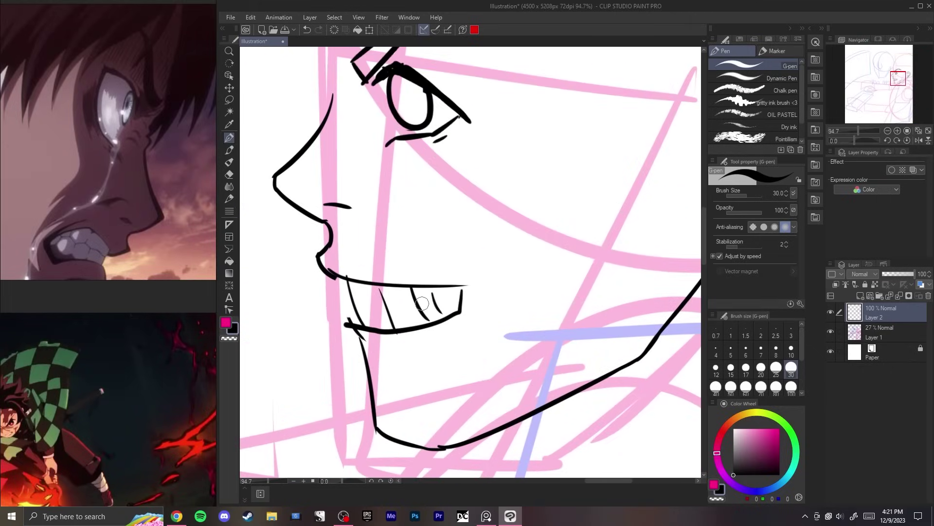
Step: Undo the grinning teeth and redraw the mouth as an angled, snarling opening
key(ctrl+z)
key(ctrl+z)
key(ctrl+z)
key(ctrl+z)
key(ctrl+z)
key(ctrl+z)
drag(336, 277, 415, 249)
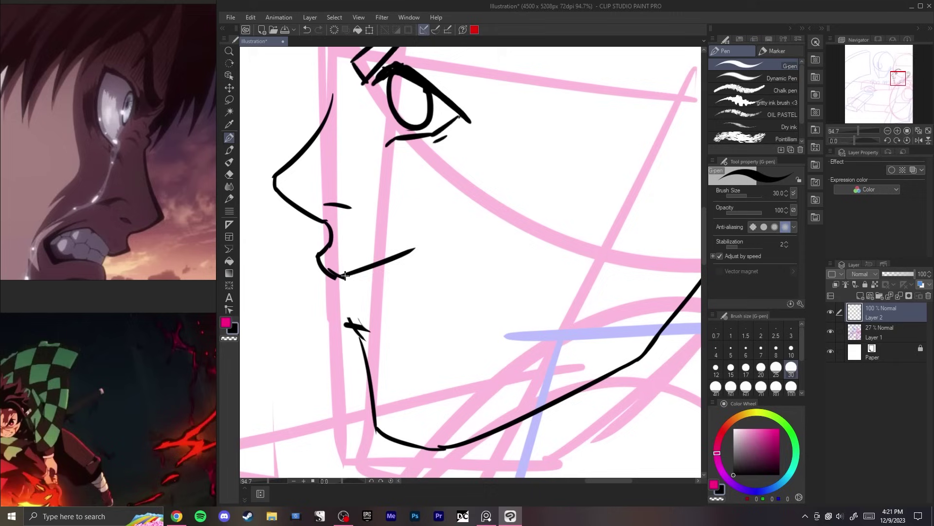
key(ctrl+z)
mouse_move(344, 276)
mouse_down()
mouse_move(416, 251)
mouse_move(475, 294)
mouse_move(426, 329)
mouse_move(349, 320)
mouse_up()
key(e)
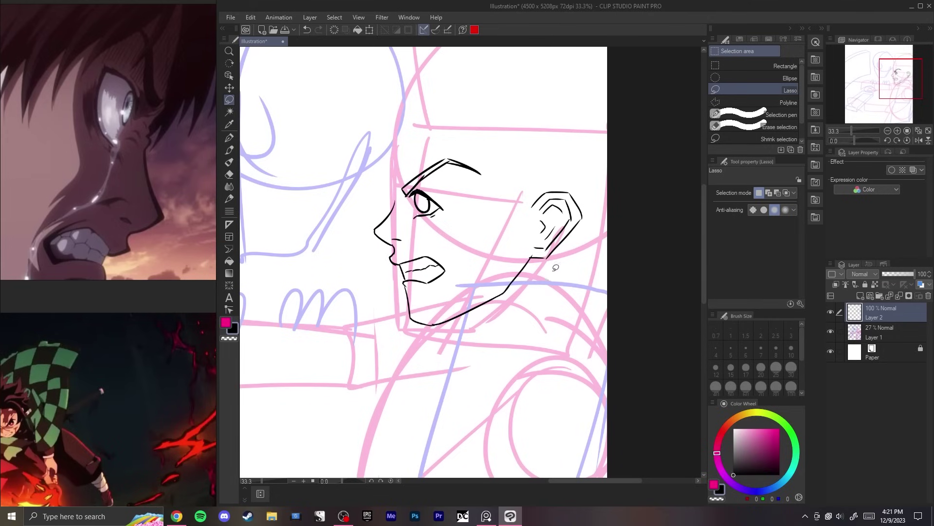
Step: Lasso the whole inked head, rotate it by -7.6 degrees and move it toward the blue head sketch
mouse_move(591, 252)
mouse_down()
mouse_move(324, 333)
mouse_move(579, 266)
mouse_move(589, 253)
mouse_up()
key(ctrl+t)
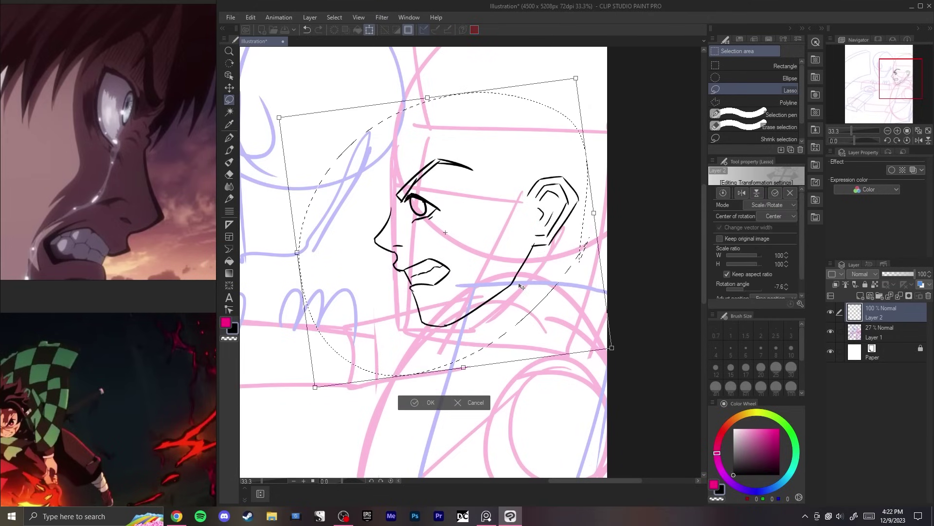
drag(519, 279, 476, 281)
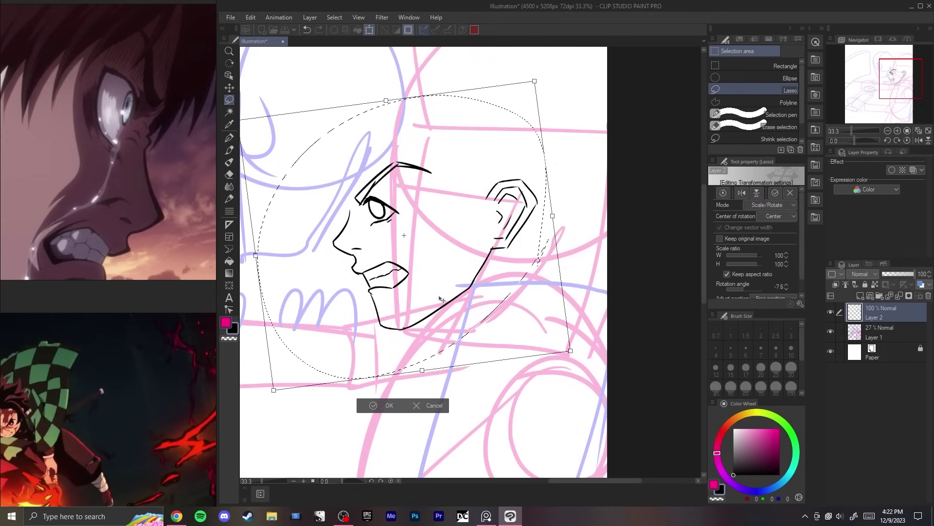
scroll(440, 295, down, 5)
scroll(381, 362, up, 2)
drag(508, 222, 512, 202)
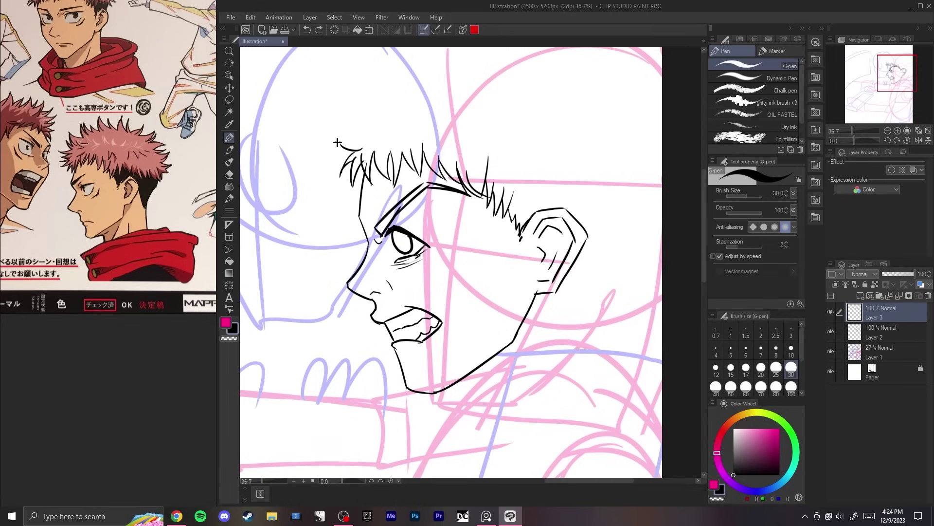
Step: Ink the spiky hair above the forehead on Layer 3 and check the head and neck in mirrored view
drag(339, 144, 360, 142)
drag(399, 307, 396, 269)
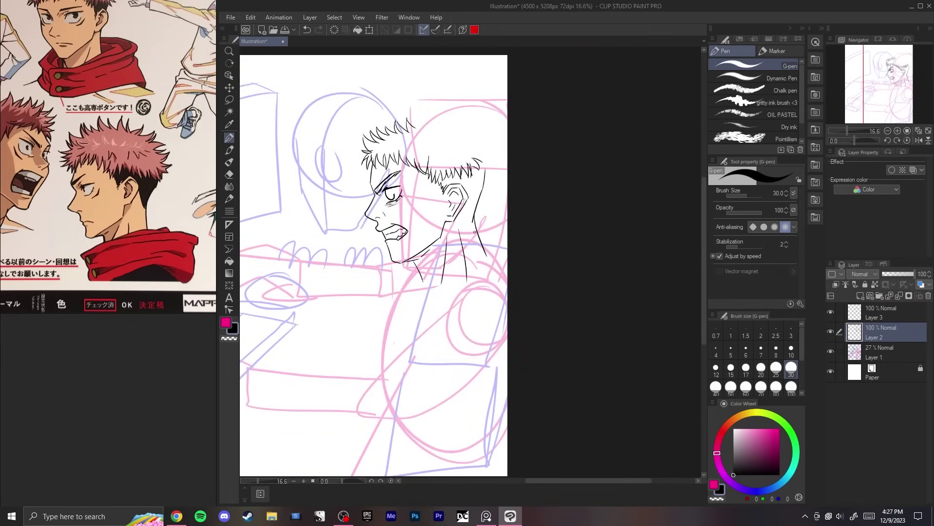
drag(478, 238, 493, 242)
key(h)
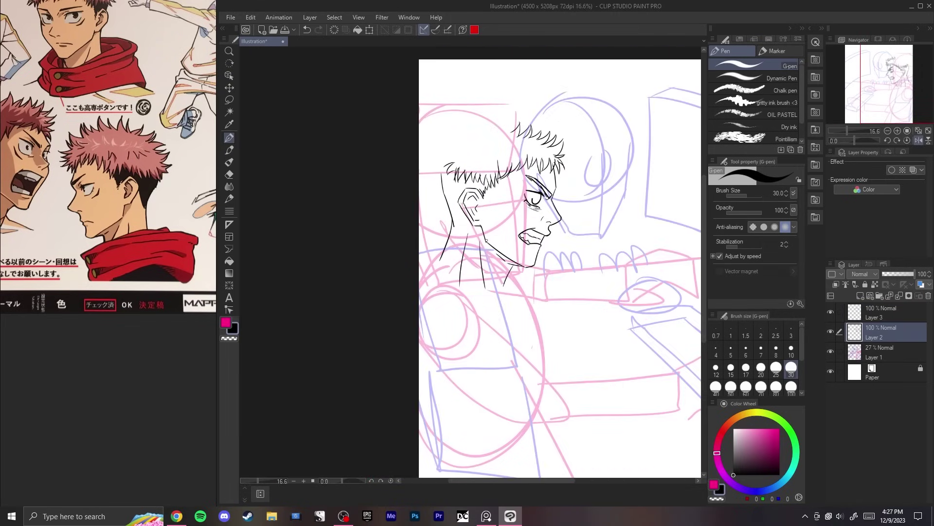
key(h)
Step: Lasso the line at the back of the neck on Layer 2 and transform it
key(m)
mouse_move(522, 247)
mouse_down()
mouse_move(501, 259)
mouse_move(488, 232)
mouse_up()
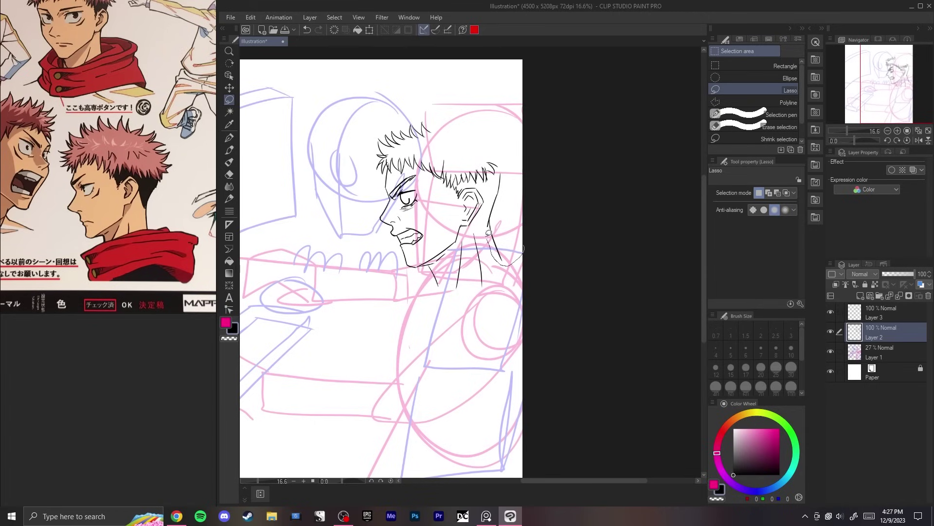
mouse_move(497, 180)
mouse_down()
mouse_move(531, 242)
mouse_move(511, 258)
mouse_up()
key(ctrl+t)
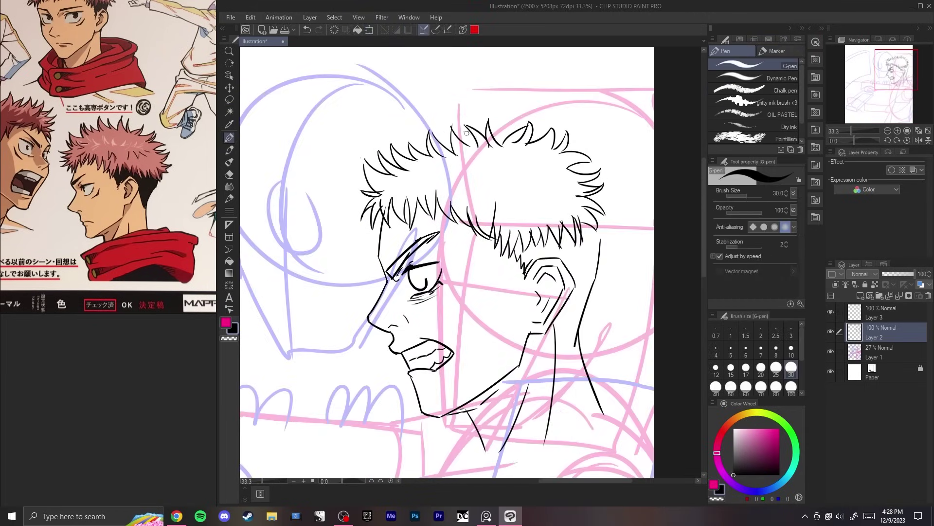
Step: Hide the rough sketch on Layer 1 and check the clean head line art in normal and mirrored view
scroll(467, 133, down, 3)
click(831, 351)
key(h)
key(h)
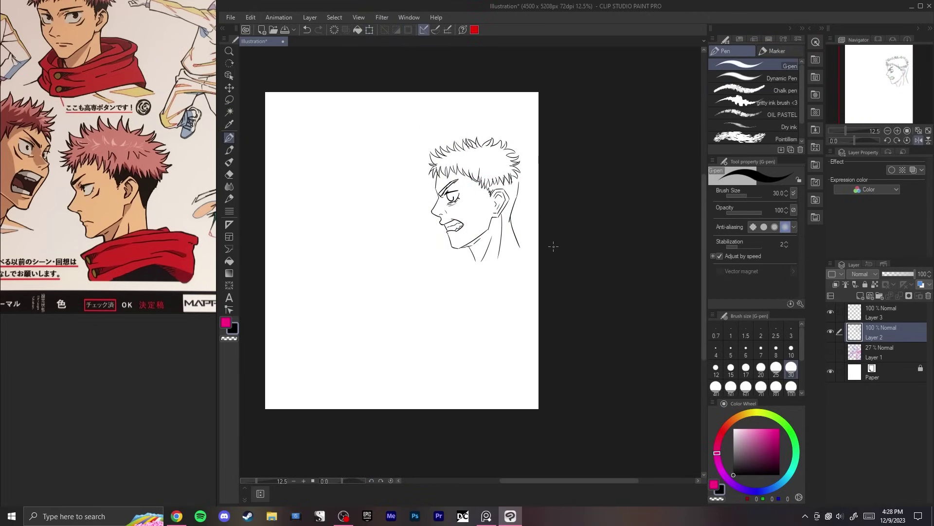
scroll(553, 247, up, 2)
scroll(536, 244, up, 1)
drag(402, 181, 464, 251)
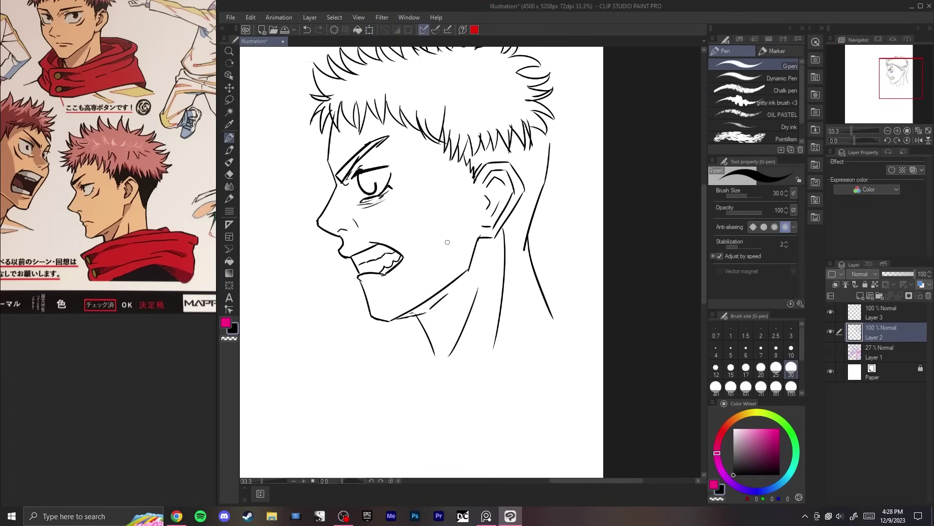
scroll(447, 242, down, 1)
scroll(432, 344, right, 2)
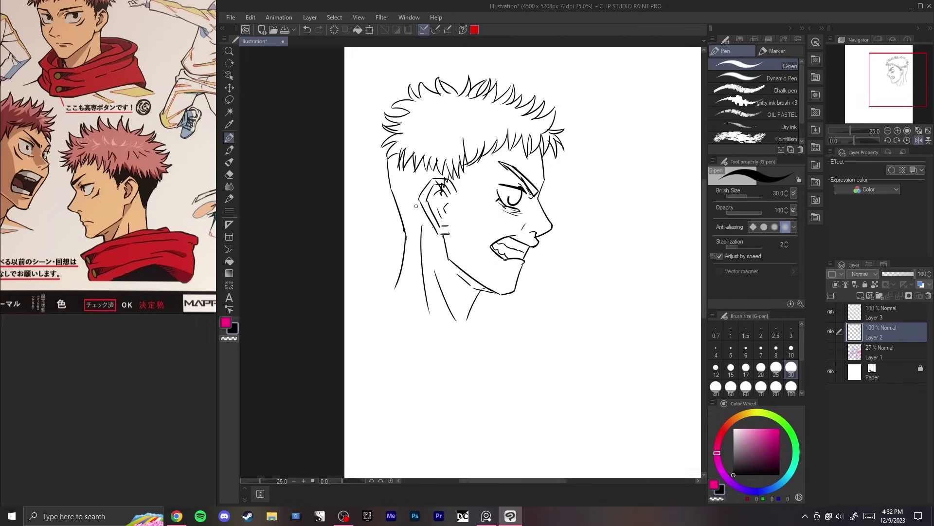
Step: Try a small closed mouth in place of the open, toothed mouth on Layer 2
key(h)
mouse_move(455, 265)
mouse_down()
mouse_move(481, 257)
mouse_move(415, 244)
mouse_move(379, 249)
mouse_move(363, 271)
mouse_move(357, 266)
mouse_move(357, 279)
mouse_move(333, 269)
mouse_move(340, 294)
mouse_move(354, 300)
mouse_up()
scroll(500, 254, up, 3)
key(e)
key(p)
key(ctrl+z)
key(ctrl+z)
key(ctrl+z)
drag(337, 268, 358, 263)
drag(363, 263, 393, 284)
key(ctrl+z)
scroll(374, 274, down, 5)
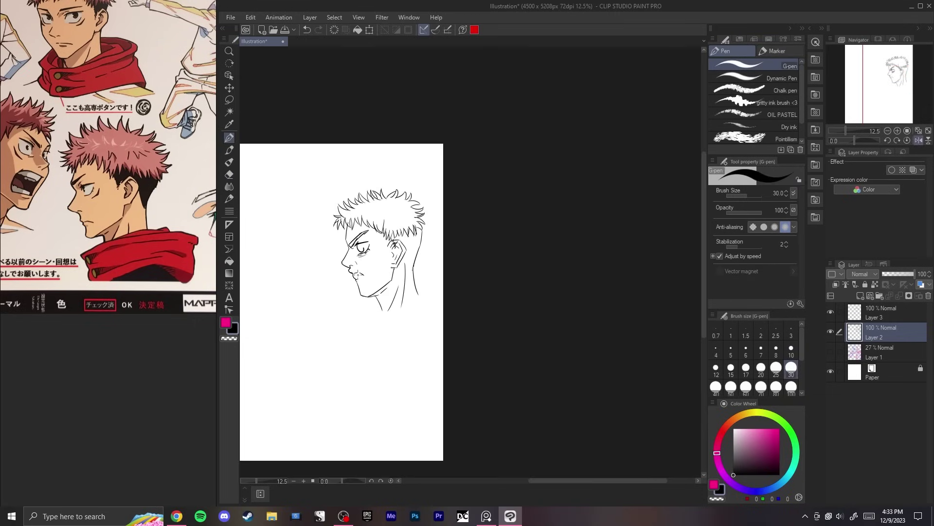
Step: Examine the head with the closed mouth at different zoom levels and mirrored
scroll(358, 271, down, 1)
scroll(358, 271, up, 3)
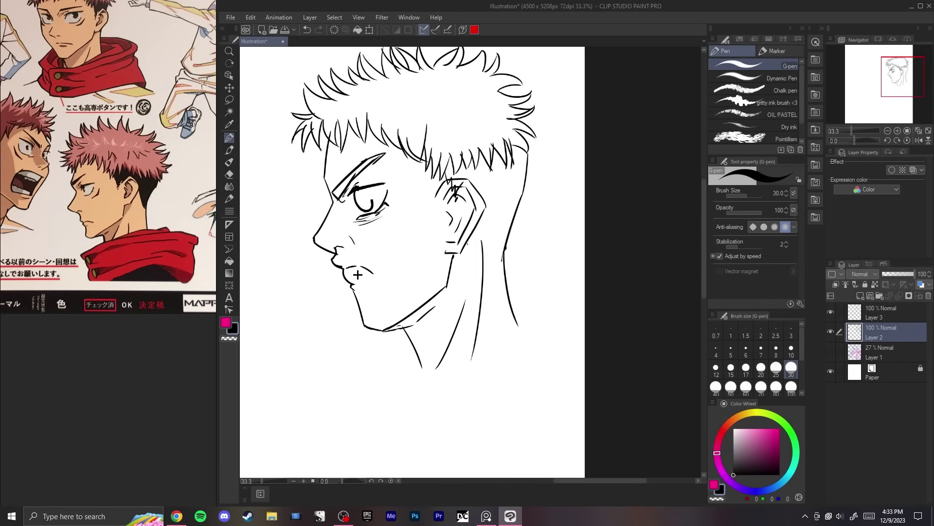
scroll(358, 274, down, 2)
scroll(358, 274, up, 2)
key(h)
key(h)
key(h)
key(h)
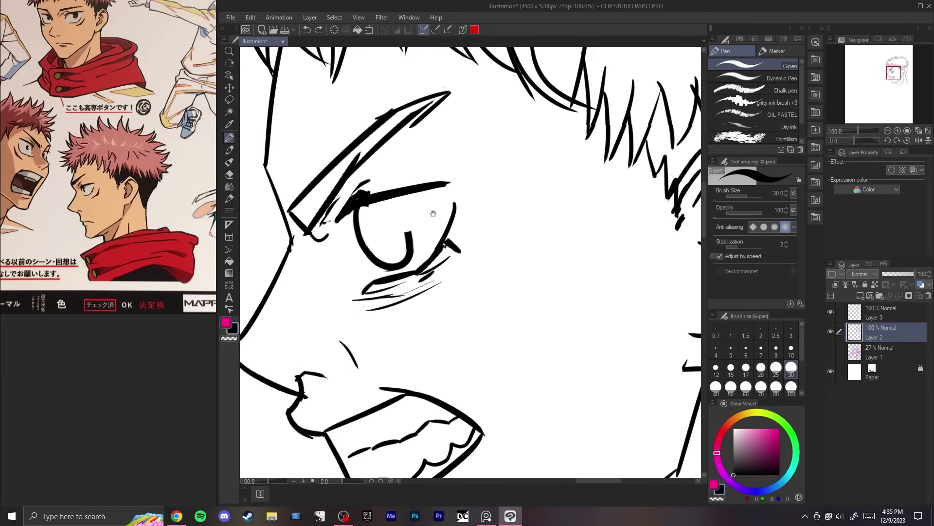
Step: Erase the eye and under-eye lines on Layer 2 and redraw the eye beneath the slanted eyebrow
key(e)
mouse_move(467, 253)
mouse_down()
mouse_move(448, 229)
mouse_move(387, 216)
mouse_move(359, 225)
mouse_up()
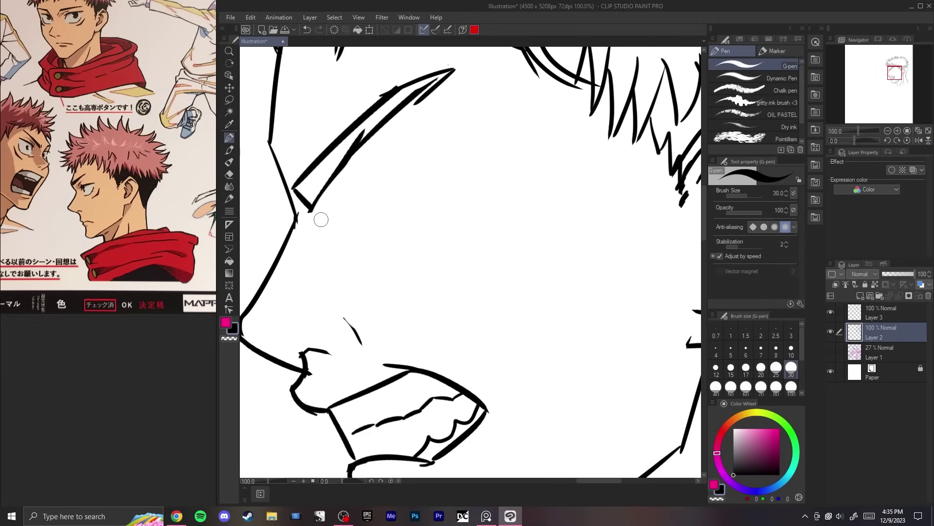
drag(338, 220, 352, 200)
drag(382, 244, 386, 257)
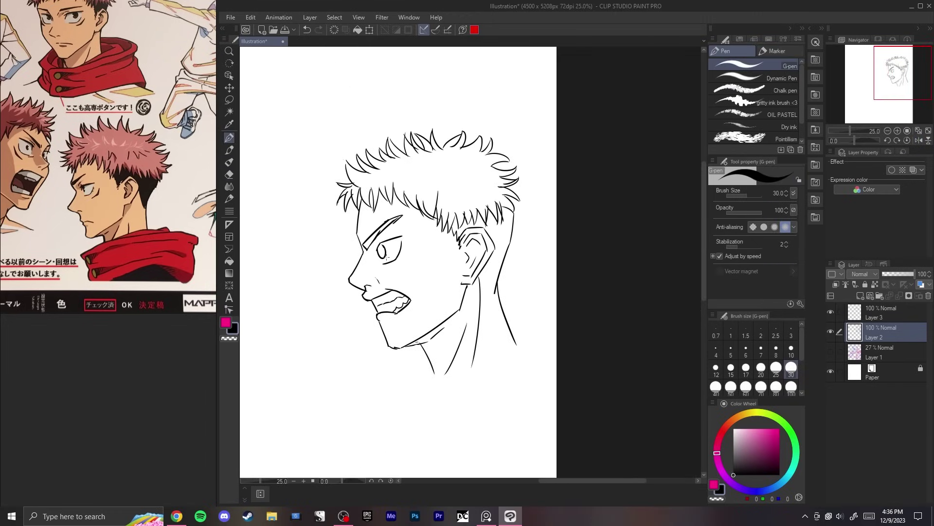
Step: Undo the latest strokes of the redrawn eye
key(ctrl+z)
key(ctrl+z)
key(ctrl+z)
key(ctrl+z)
key(ctrl+z)
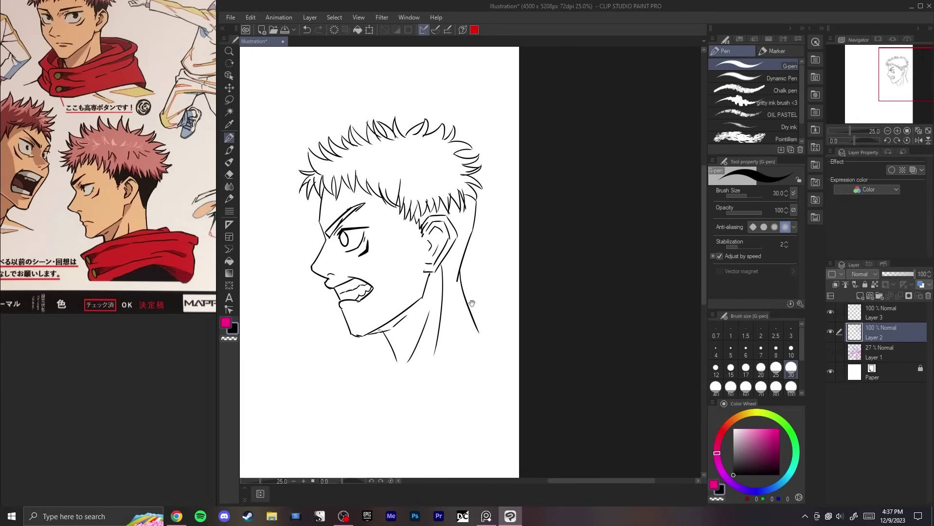
Step: Try a straight guide line across the forehead just beneath the fringe on Layer 2
drag(472, 302, 437, 269)
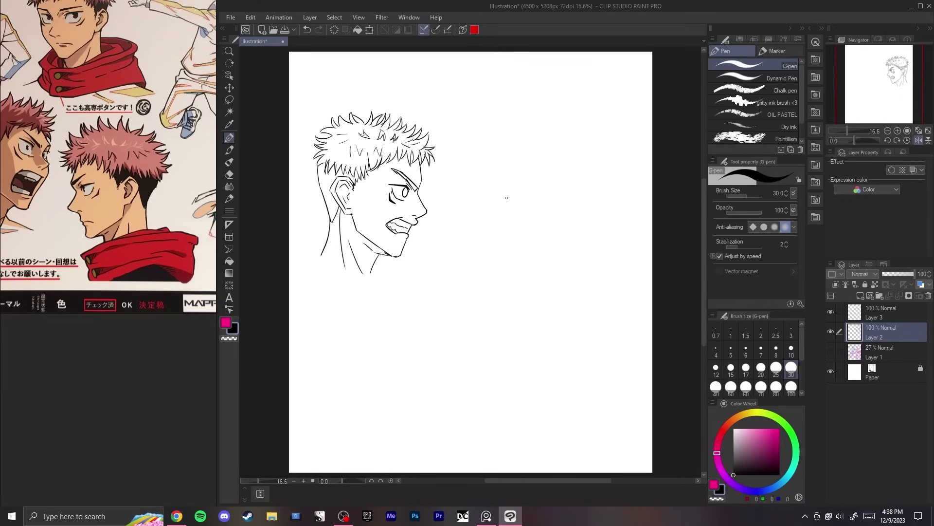
key(ctrl+h)
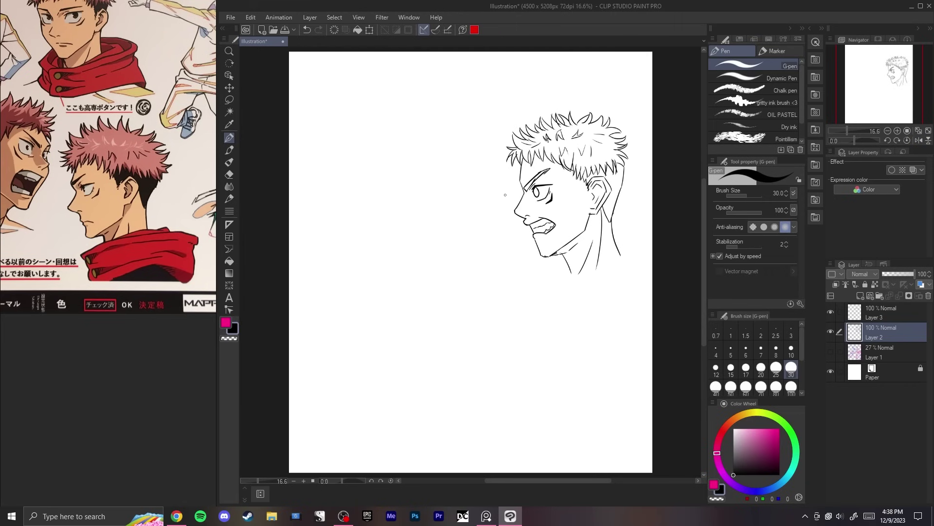
scroll(507, 198, up, 5)
key(e)
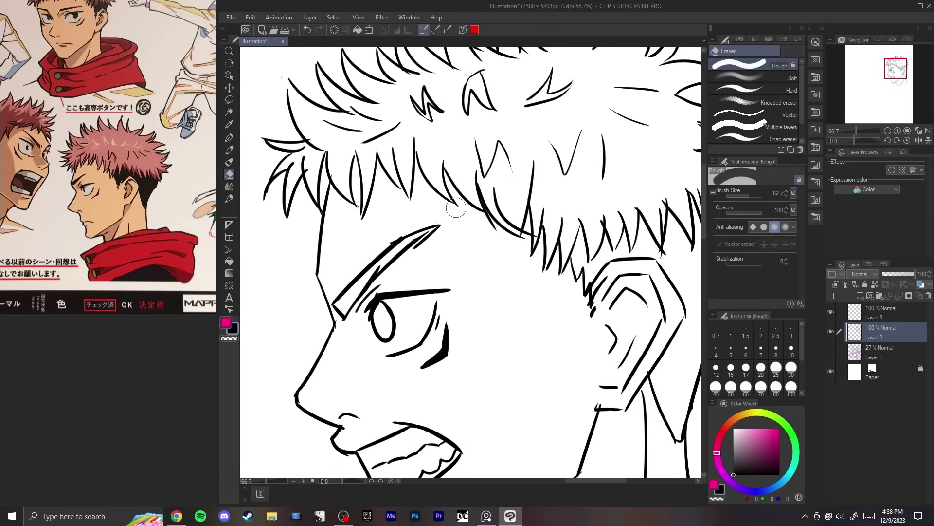
drag(455, 207, 504, 217)
key(p)
drag(331, 229, 537, 217)
key(ctrl+z)
key(ctrl+z)
drag(341, 228, 525, 218)
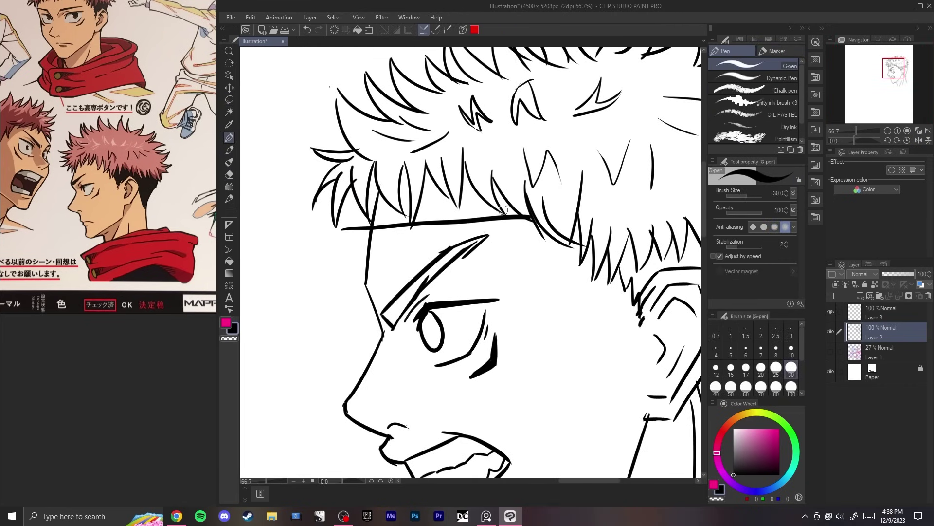
Step: Undo the trial strokes across the forehead beneath the fringe
drag(444, 209, 456, 202)
mouse_move(339, 200)
mouse_down()
mouse_move(531, 245)
mouse_move(511, 259)
mouse_up()
key(ctrl+z)
key(ctrl+z)
key(ctrl+z)
key(ctrl+z)
key(ctrl+z)
key(ctrl+z)
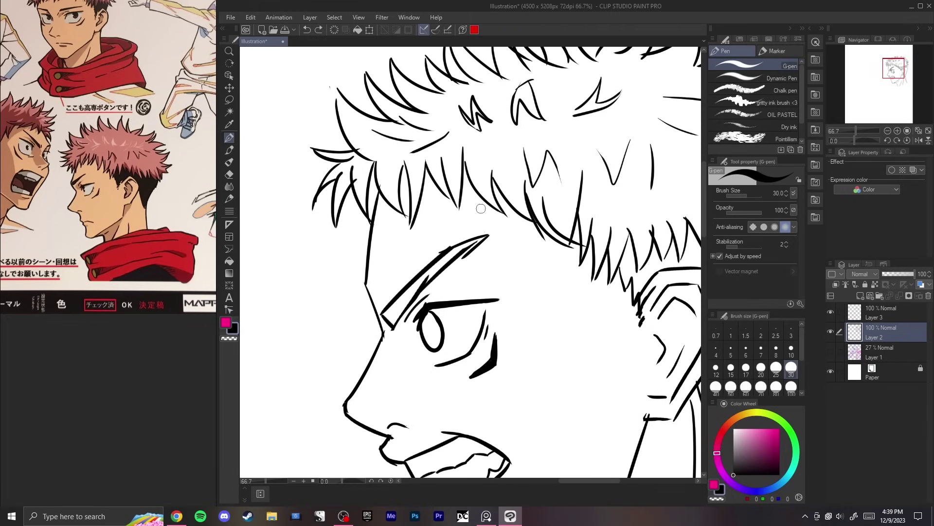
Step: Erase the middle fringe spikes above the eyebrow on Layer 3 and check the hairline mirrored
key(e)
key(alt+])
mouse_move(488, 179)
mouse_down()
mouse_move(470, 185)
mouse_move(469, 163)
mouse_move(440, 167)
mouse_up()
key(p)
key(ctrl+z)
scroll(410, 176, down, 3)
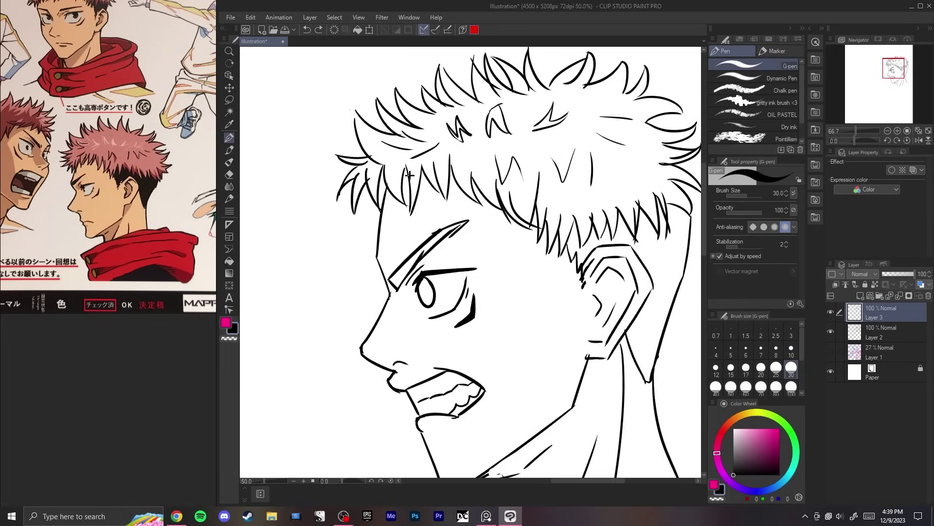
key(h)
key(h)
scroll(410, 175, up, 4)
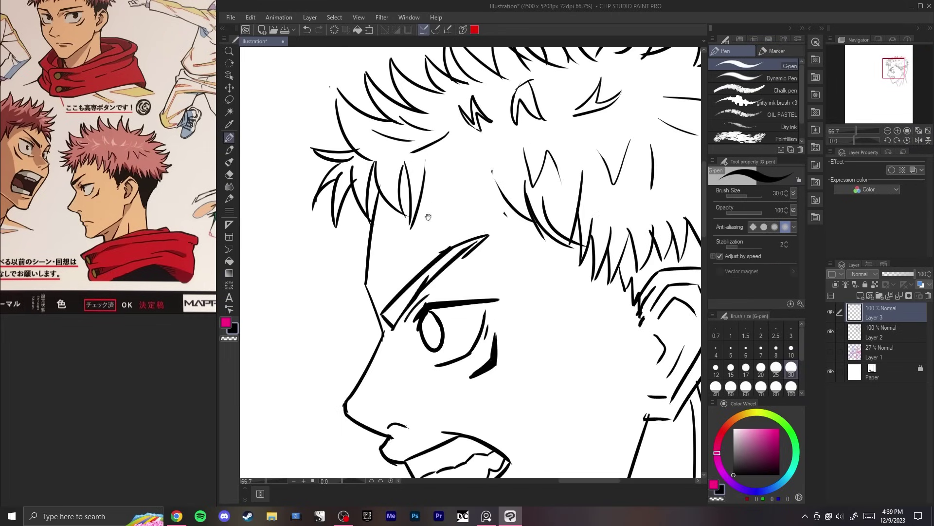
scroll(410, 175, down, 1)
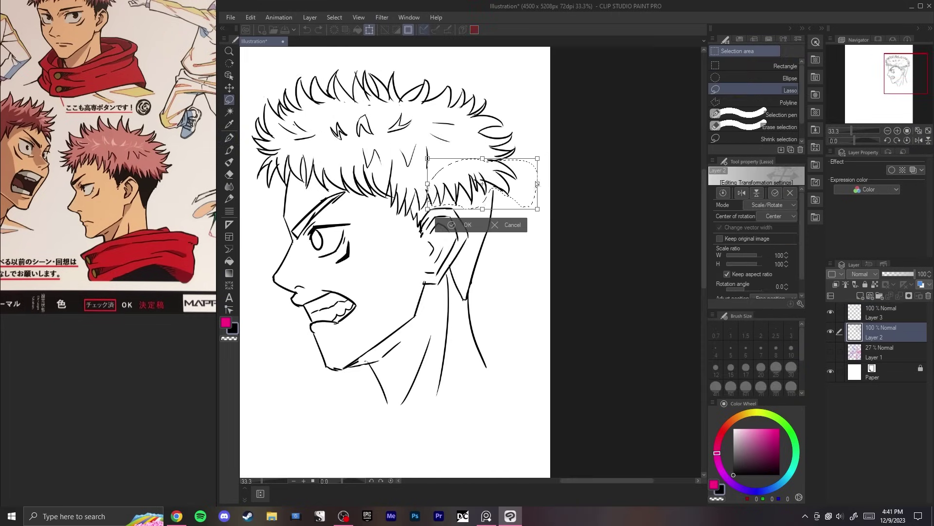
Step: Transform the lassoed hair at the lower back of the head on Layer 2 and check the head mirrored
drag(538, 184, 539, 208)
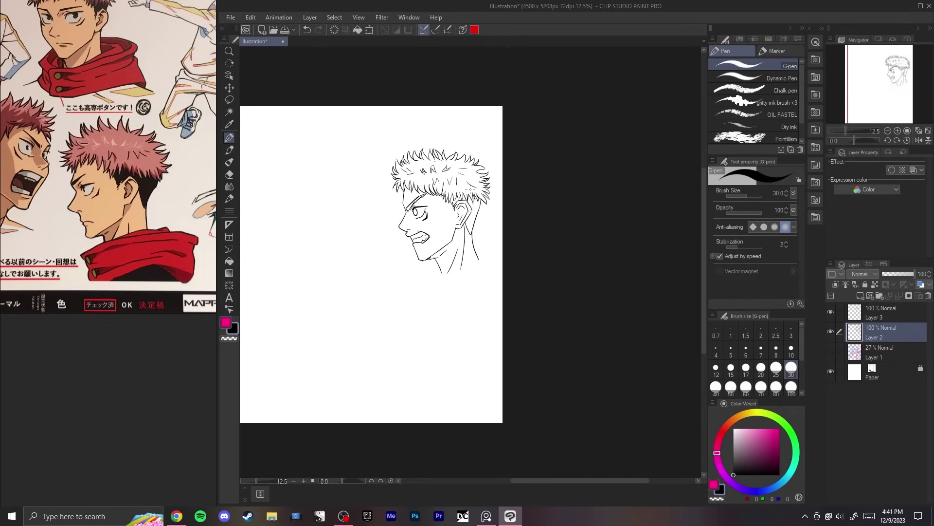
key(h)
key(h)
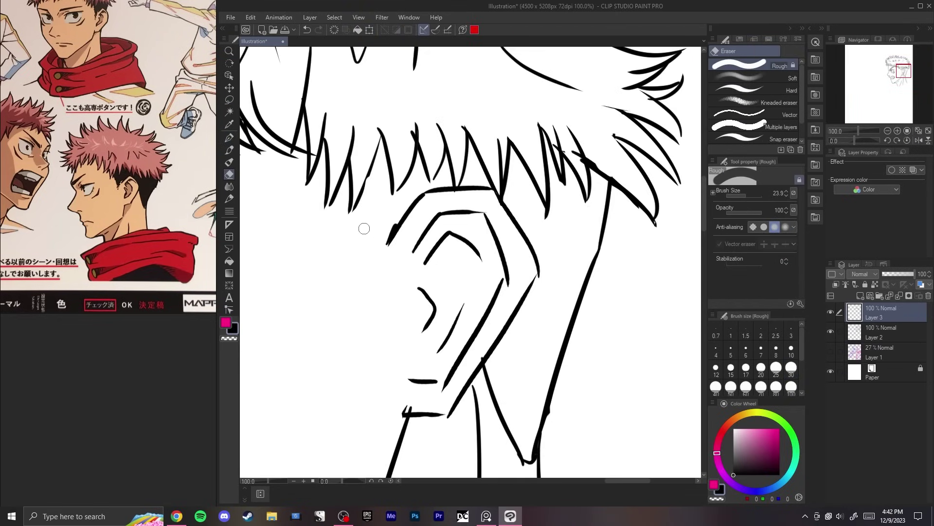
Step: Ink the sideburn's rear edge in front of the ear on Layer 3, ending in a small hatched tip
key(p)
drag(360, 197, 345, 223)
drag(338, 185, 323, 212)
key(ctrl+z)
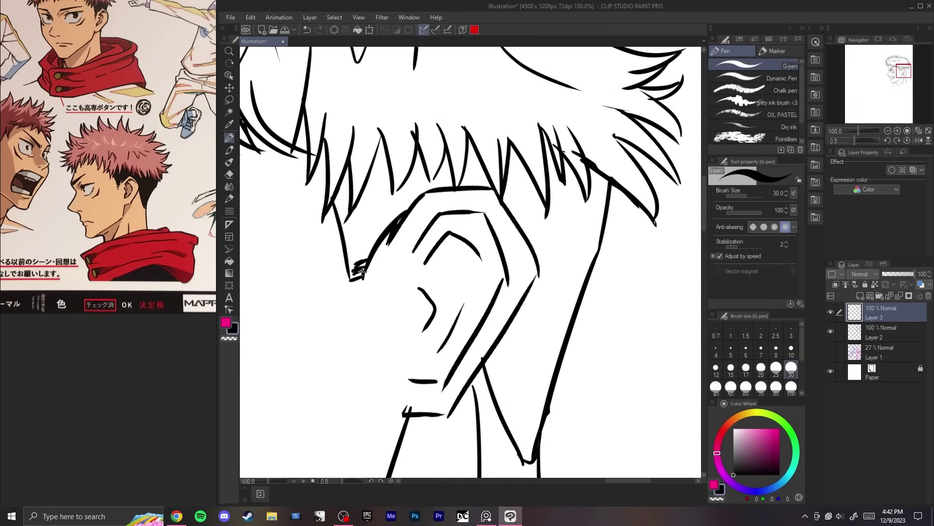
key(ctrl+z)
drag(406, 212, 363, 276)
key(p)
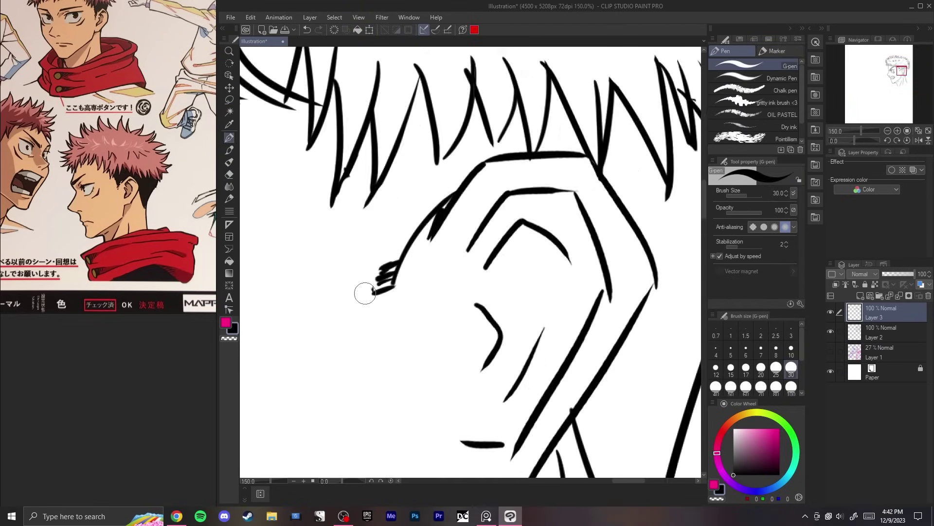
Step: Ink a jagged front edge from the sideburn's tip up to the hair and clean up the sideburn's join with the ear
mouse_move(372, 275)
mouse_down()
mouse_move(372, 291)
mouse_move(368, 225)
mouse_move(355, 205)
mouse_up()
key(ctrl+z)
key(ctrl+z)
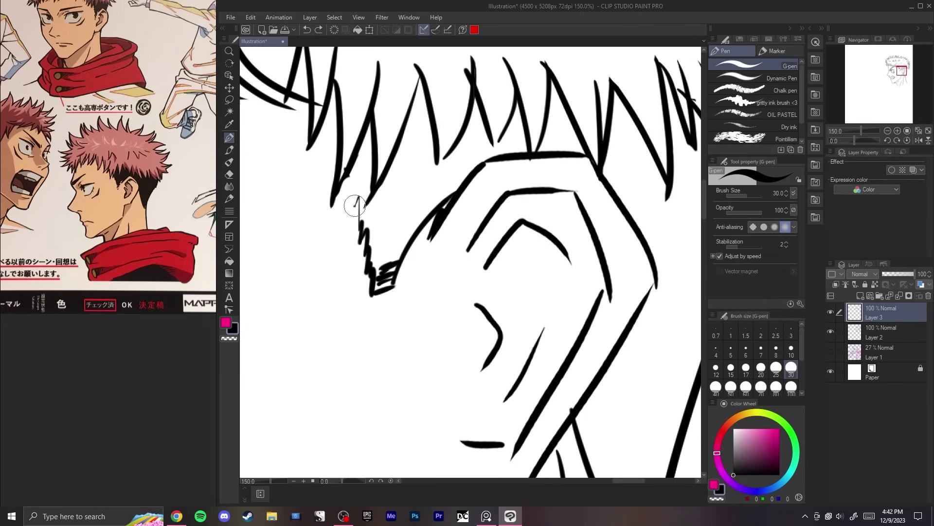
drag(444, 187, 457, 171)
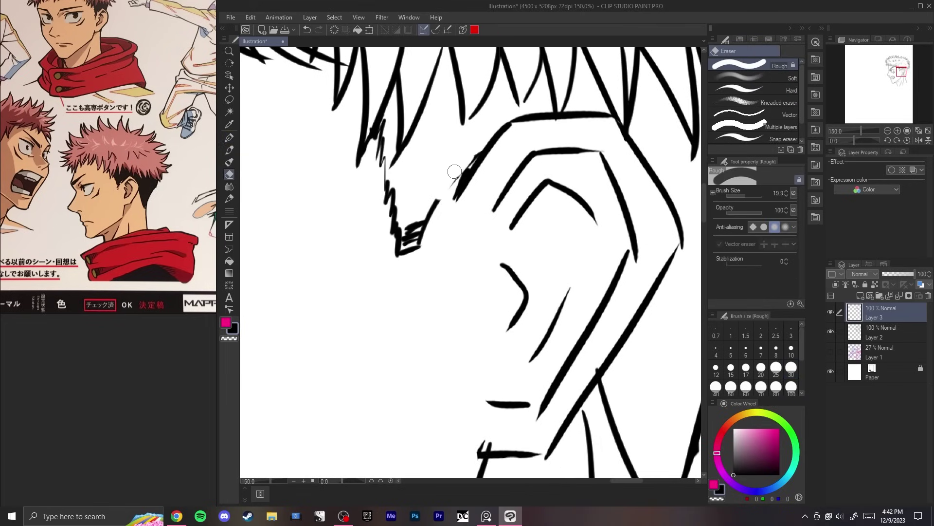
key(p)
drag(430, 207, 454, 187)
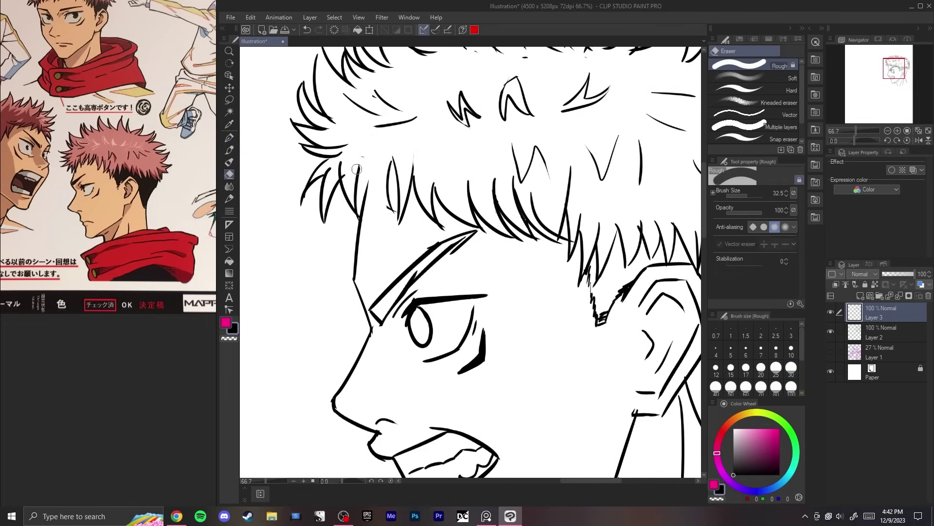
Step: Erase the overlapping hair lines where the front of the fringe meets the forehead on Layer 3
mouse_move(357, 169)
mouse_down()
mouse_move(362, 191)
mouse_move(348, 189)
mouse_move(393, 212)
mouse_move(375, 221)
mouse_up()
key(p)
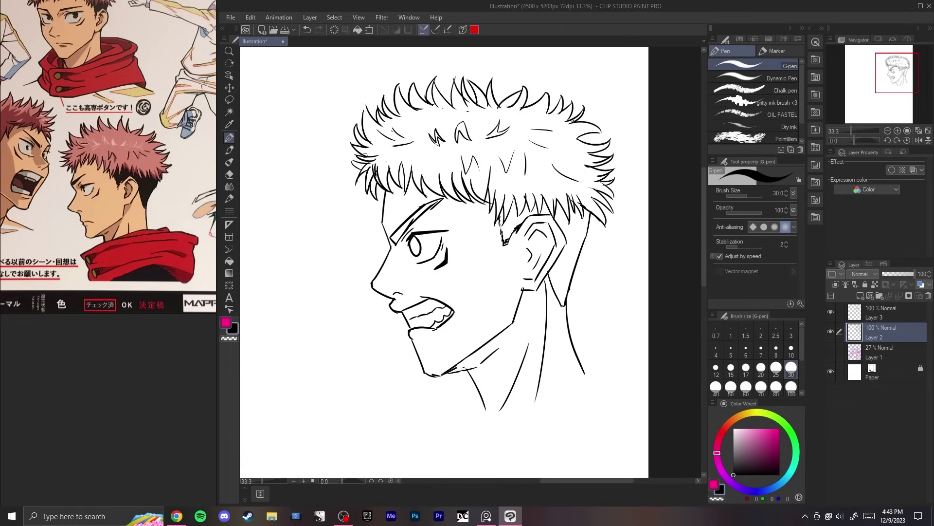
scroll(365, 155, down, 6)
scroll(365, 155, up, 7)
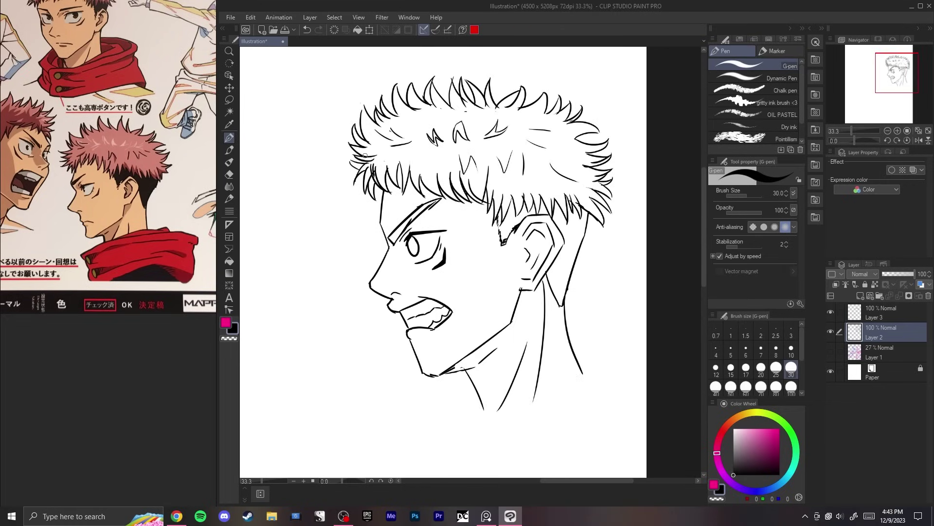
drag(572, 132, 442, 142)
drag(343, 393, 474, 211)
scroll(321, 323, up, 2)
drag(426, 329, 438, 150)
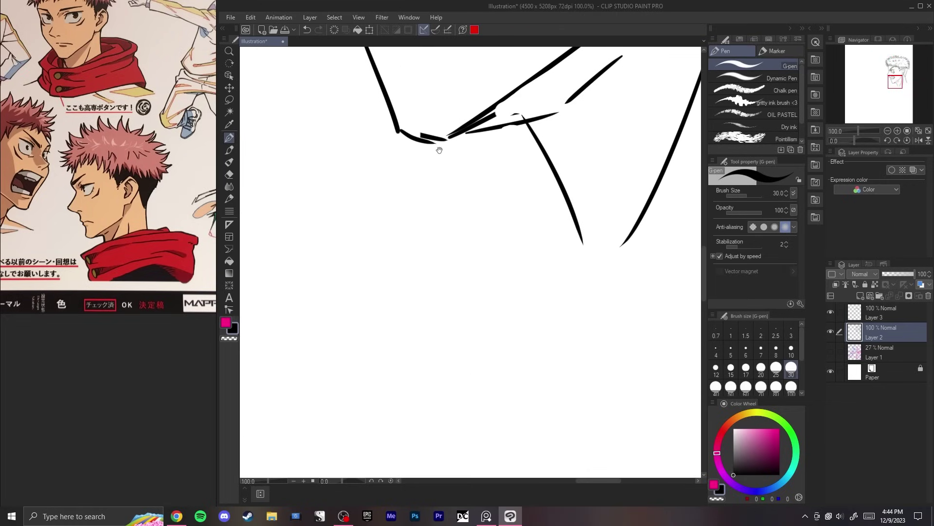
drag(479, 127, 447, 185)
mouse_move(465, 149)
mouse_down()
mouse_move(479, 219)
mouse_move(467, 153)
mouse_up()
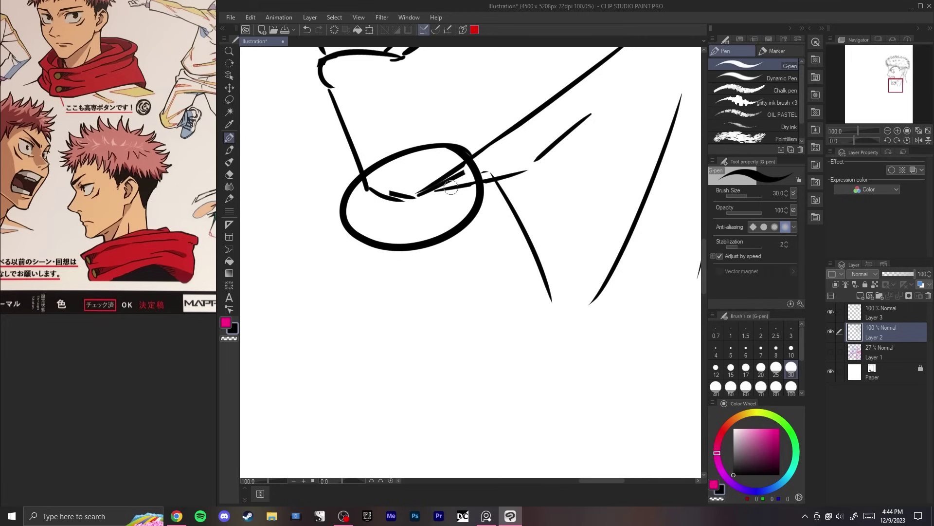
scroll(421, 189, down, 4)
key(ctrl+z)
scroll(459, 345, up, 2)
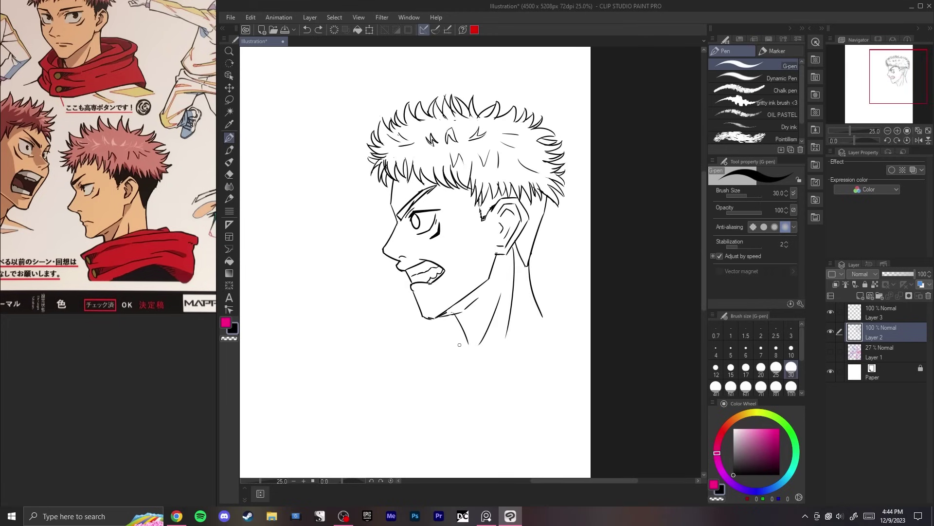
Step: Show the Layer 1 sketch and ink the folded hood collar with its two buttons around the neck on Layer 3
click(831, 351)
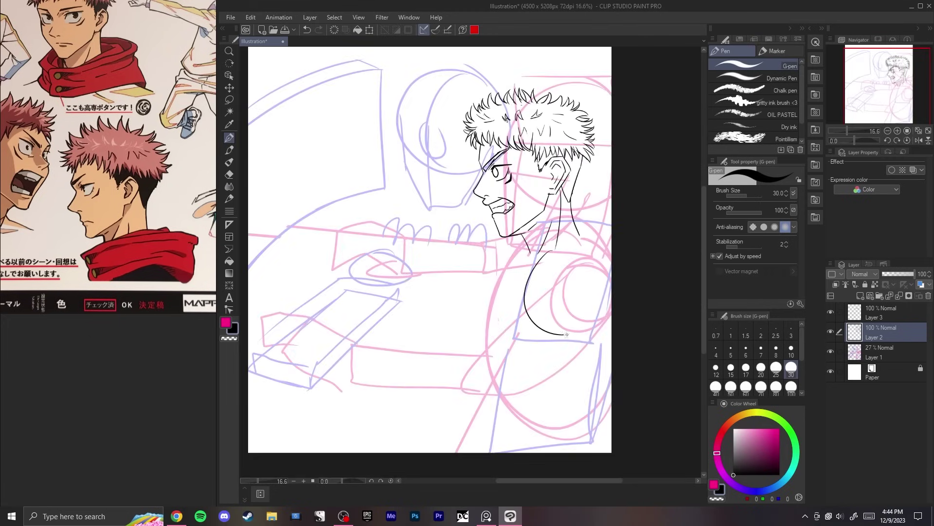
scroll(516, 214, down, 1)
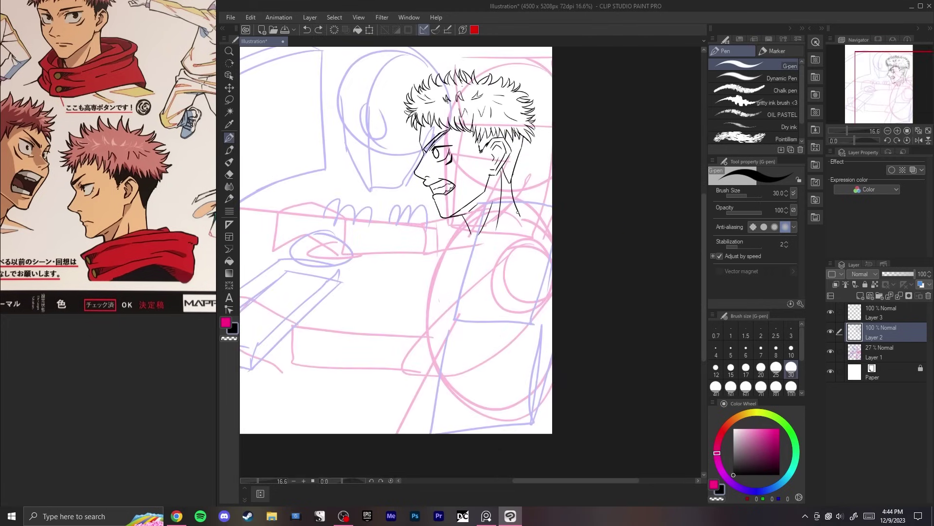
click(894, 313)
drag(447, 254, 454, 222)
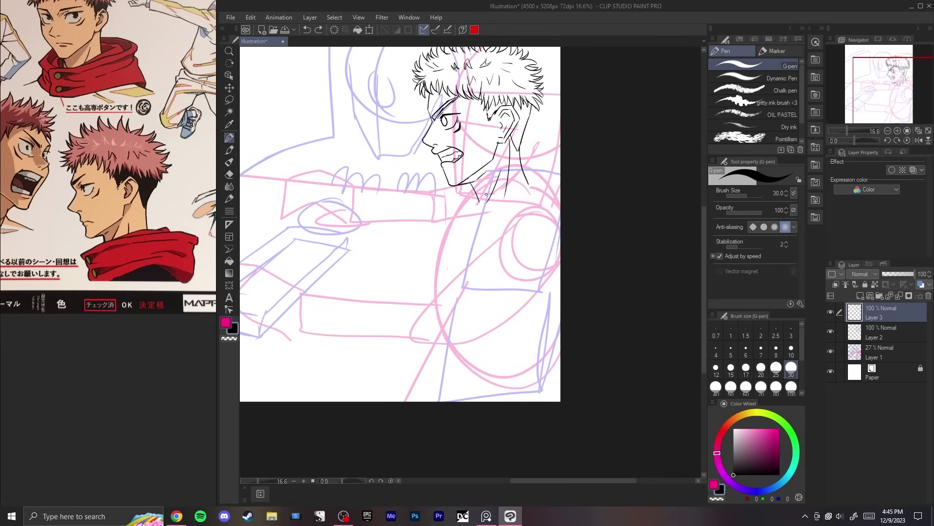
drag(486, 194, 469, 224)
drag(485, 171, 549, 174)
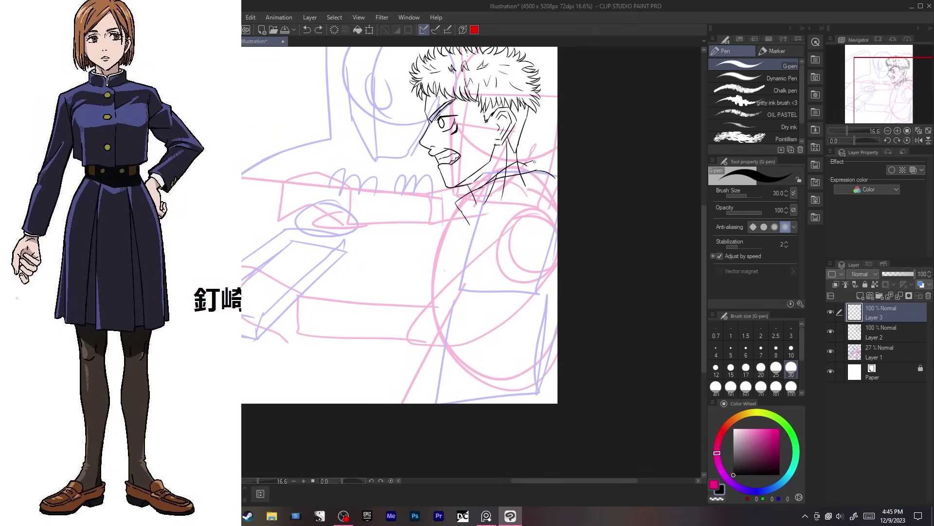
drag(534, 161, 543, 173)
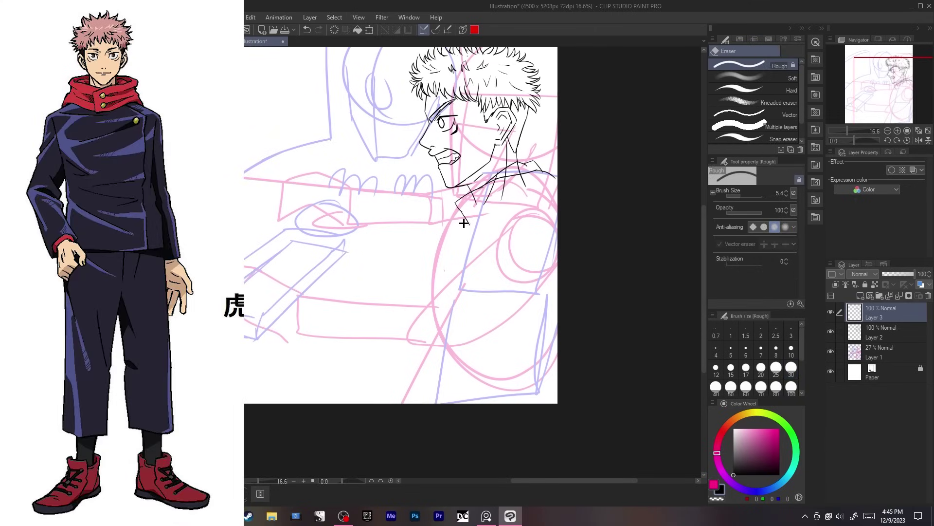
key(ctrl+z)
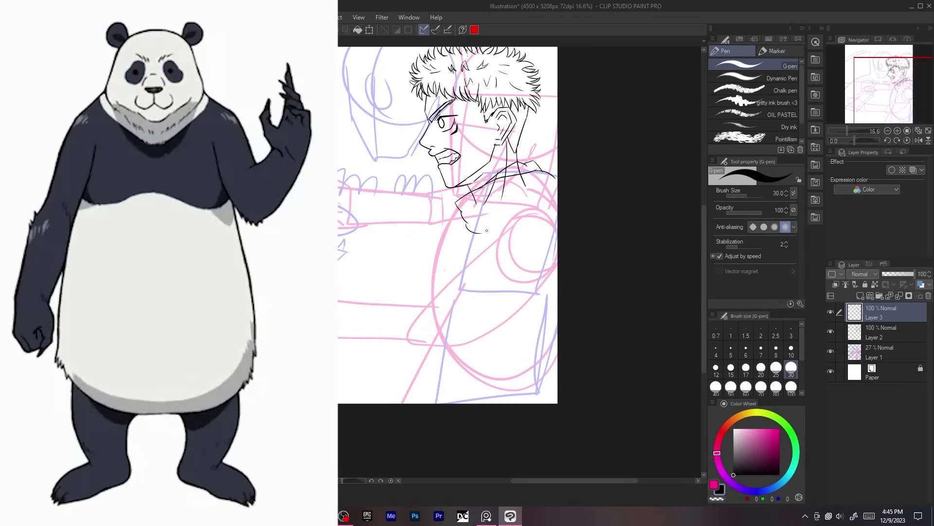
key(e)
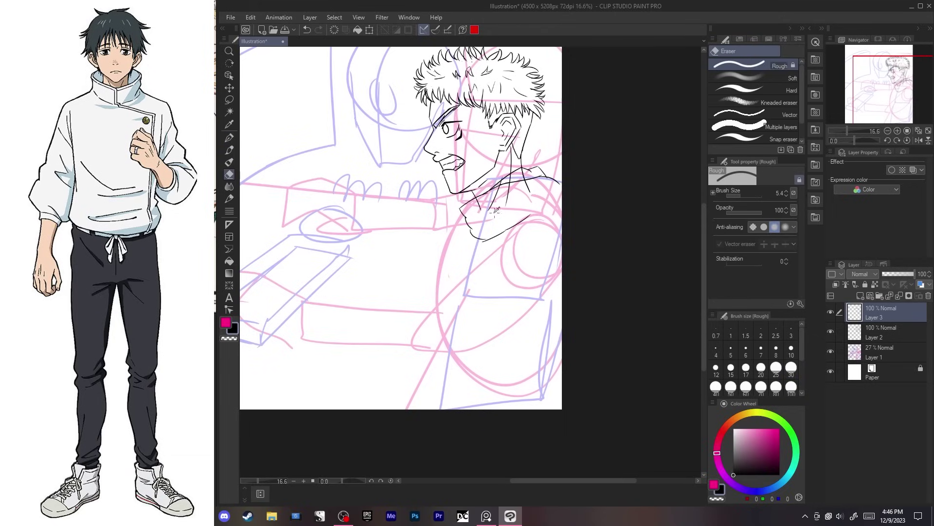
mouse_move(504, 205)
mouse_down()
mouse_move(492, 217)
mouse_move(499, 206)
mouse_up()
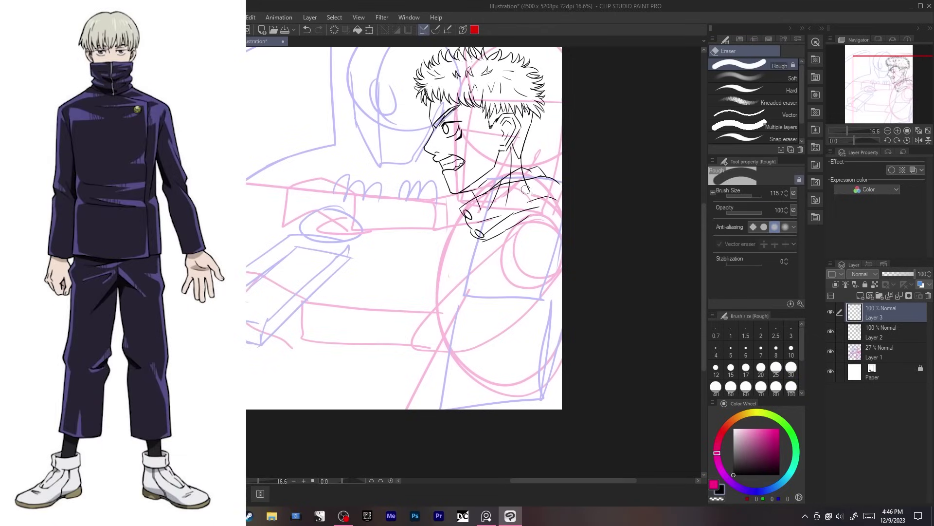
Step: Erase the neck lines on Layer 2 that overlap the hood collar
key(alt+bracketleft)
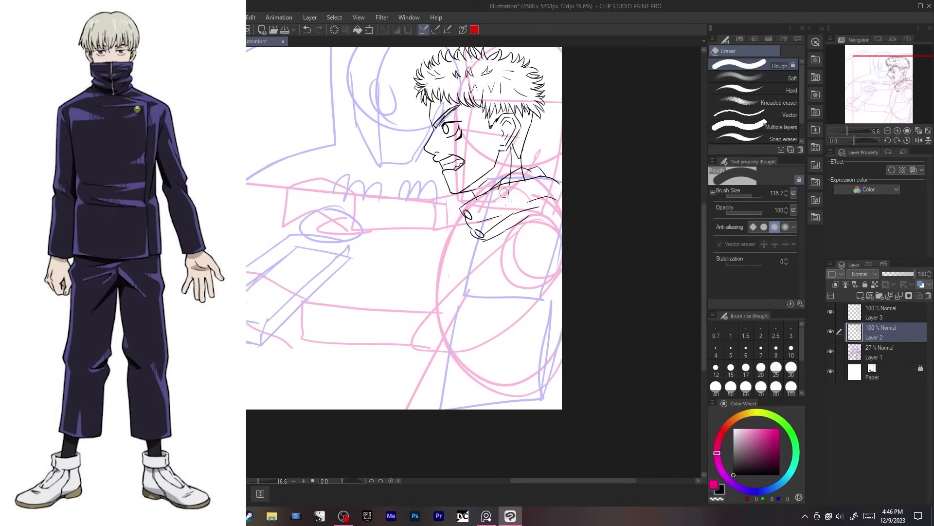
key(p)
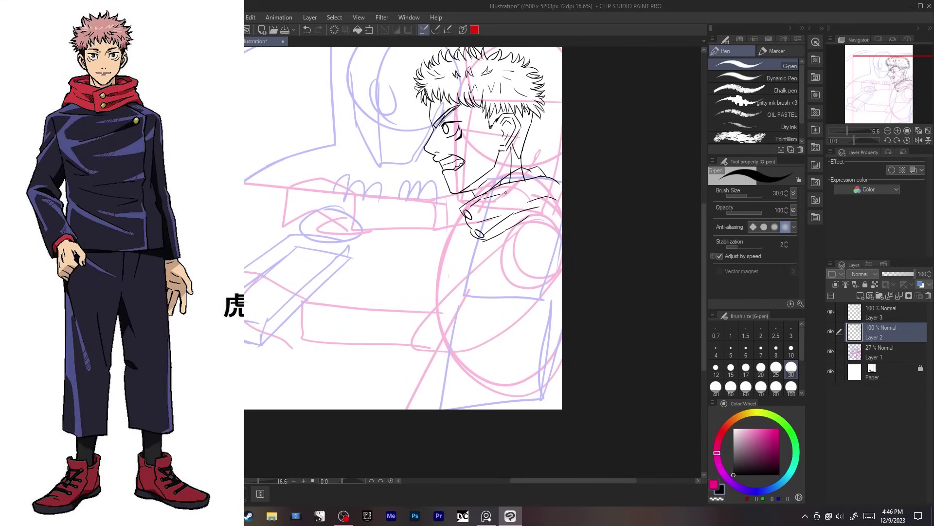
key(ctrl+z)
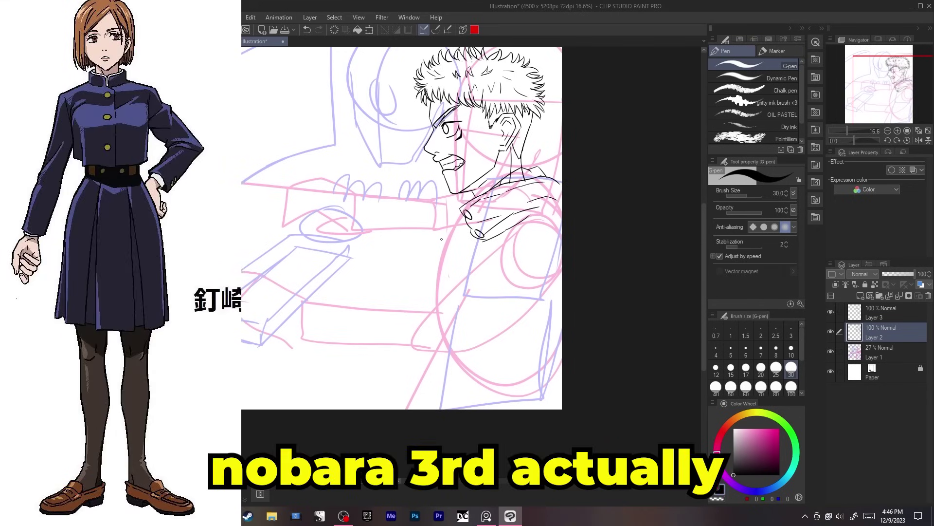
Step: Ink the chest folds and the near arm's sleeve down to its cuff, following the sketch
mouse_move(459, 285)
mouse_down()
mouse_move(472, 254)
mouse_move(440, 271)
mouse_up()
key(e)
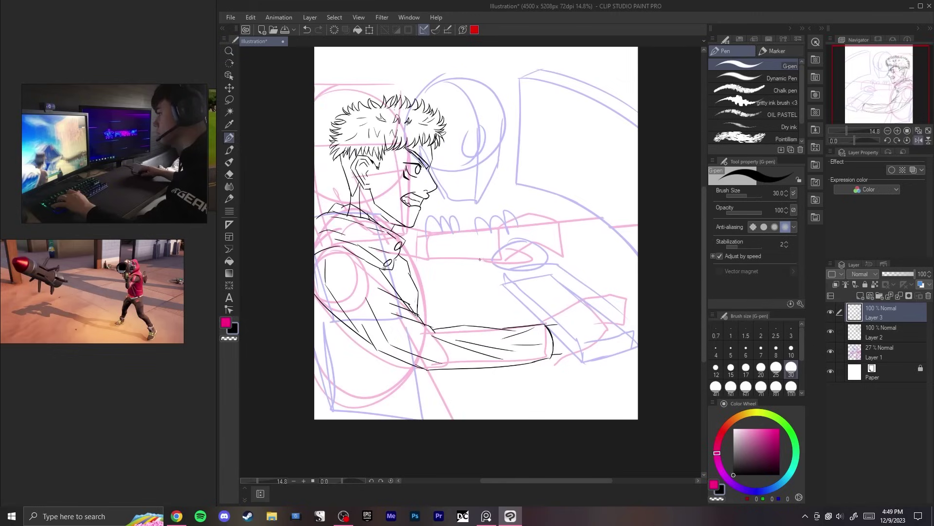
Step: Hide the Layer 1 sketch and check the character's lineart in a mirrored canvas view
scroll(487, 243, down, 2)
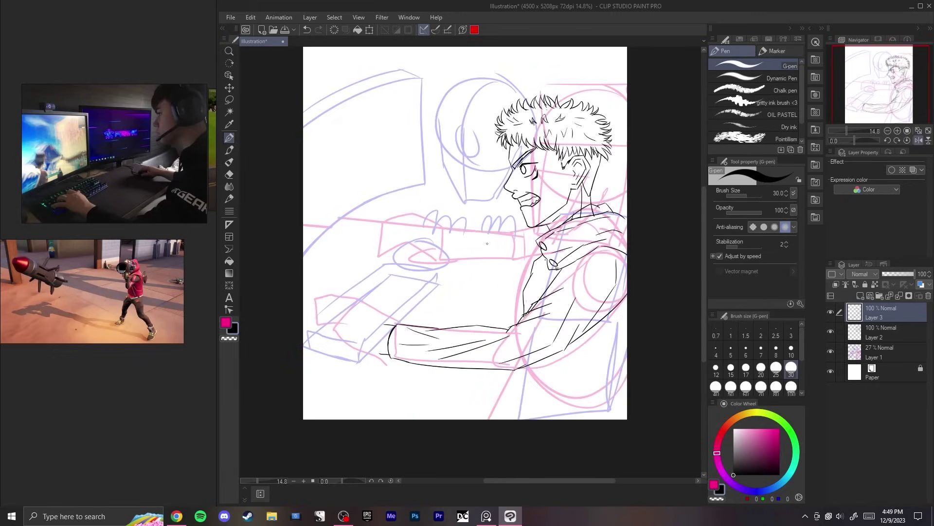
click(830, 349)
key(h)
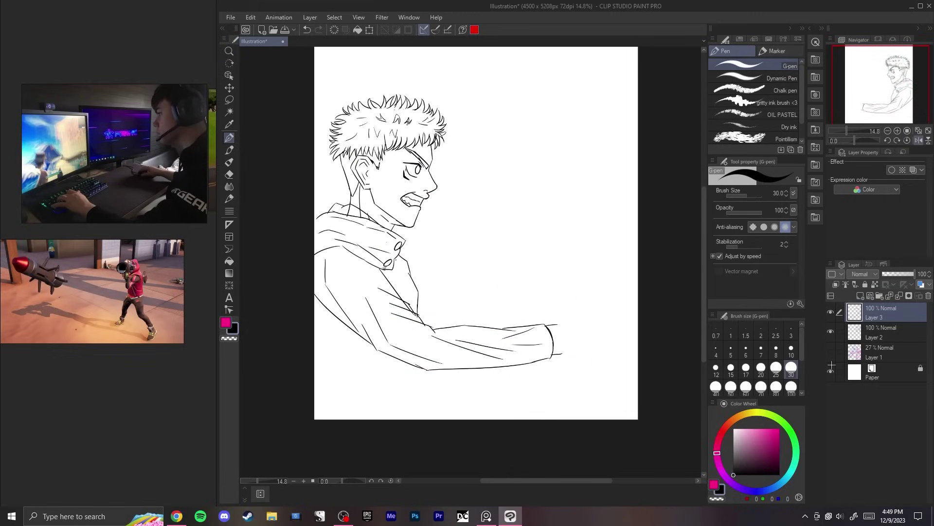
key(h)
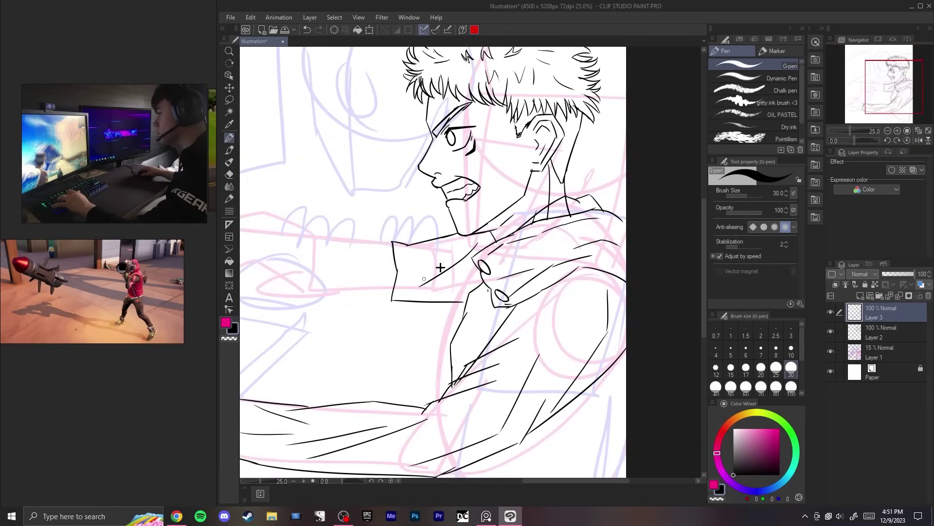
Step: Ink the fabric folds on the far sleeve and the wrist lines extending beyond its cuff
drag(458, 253, 414, 271)
drag(401, 286, 496, 278)
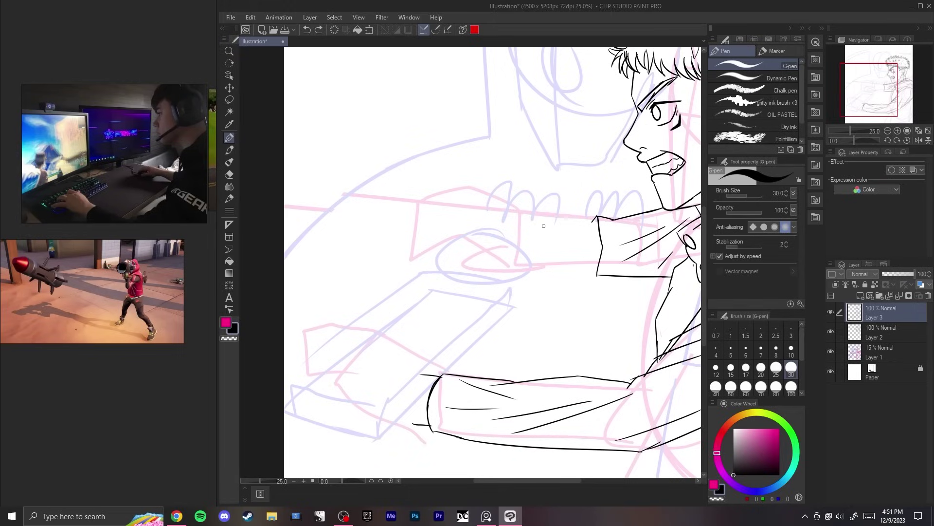
key(h)
key(h)
mouse_move(580, 228)
mouse_down()
mouse_move(470, 243)
mouse_move(550, 207)
mouse_move(603, 229)
mouse_move(598, 222)
mouse_up()
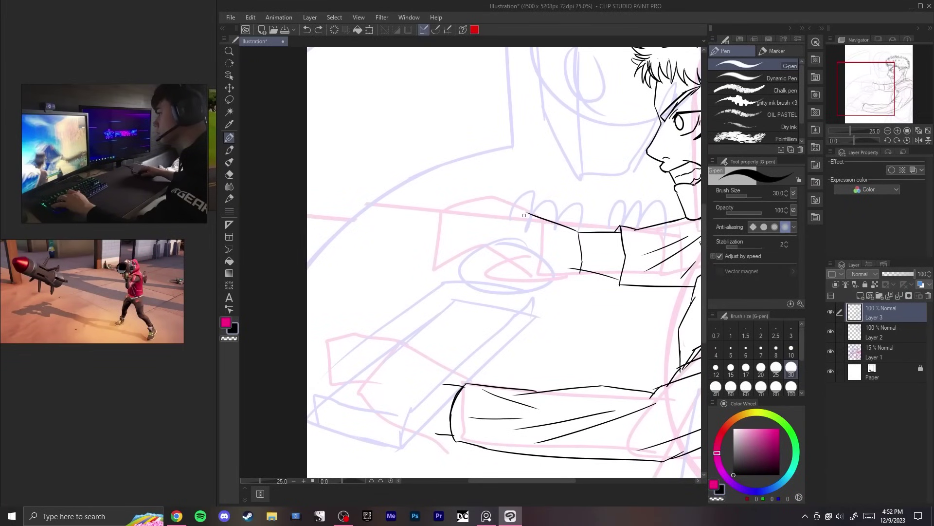
Step: Undo the angular top outline of the far hand and redraw it as a softer curve running from the wrist
key(ctrl+z)
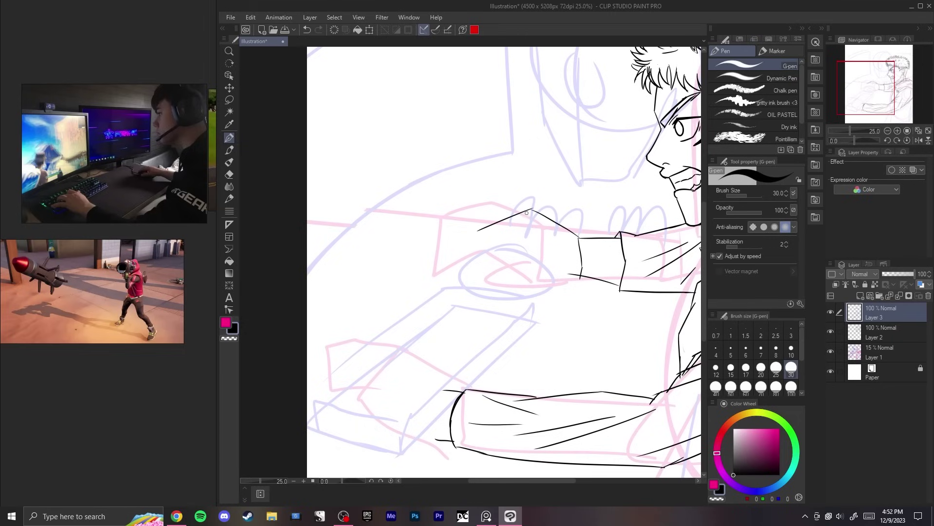
key(ctrl+z)
drag(578, 237, 521, 222)
drag(499, 230, 521, 223)
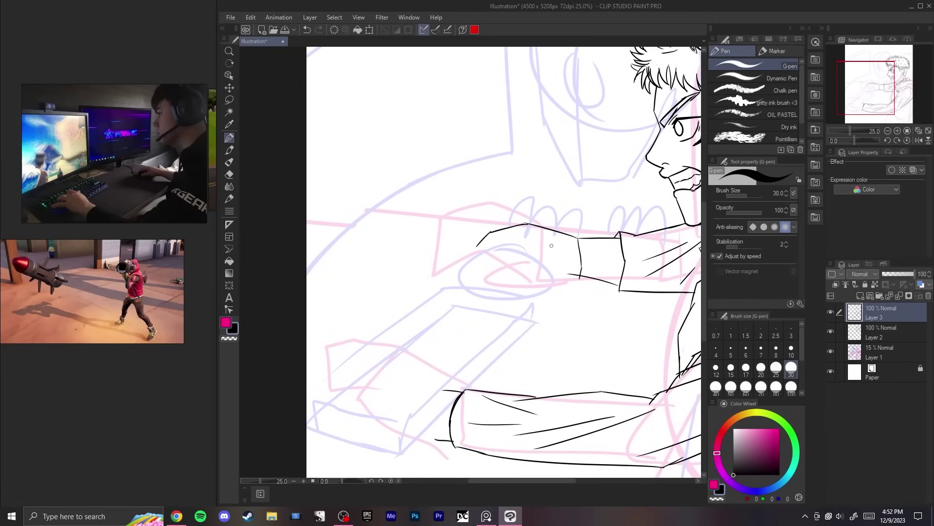
drag(583, 232, 493, 238)
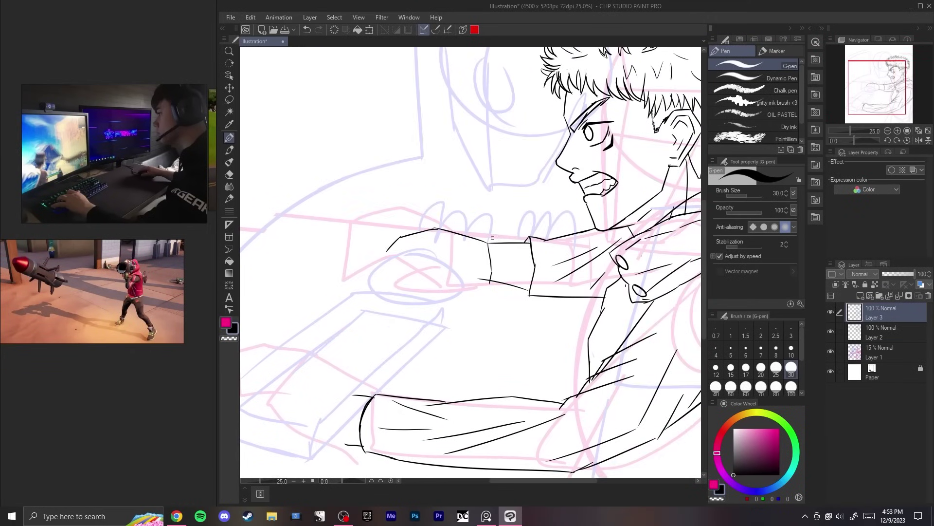
Step: Lasso the lower wrist line of the far arm and transform it to run flatter from the cuff
key(m)
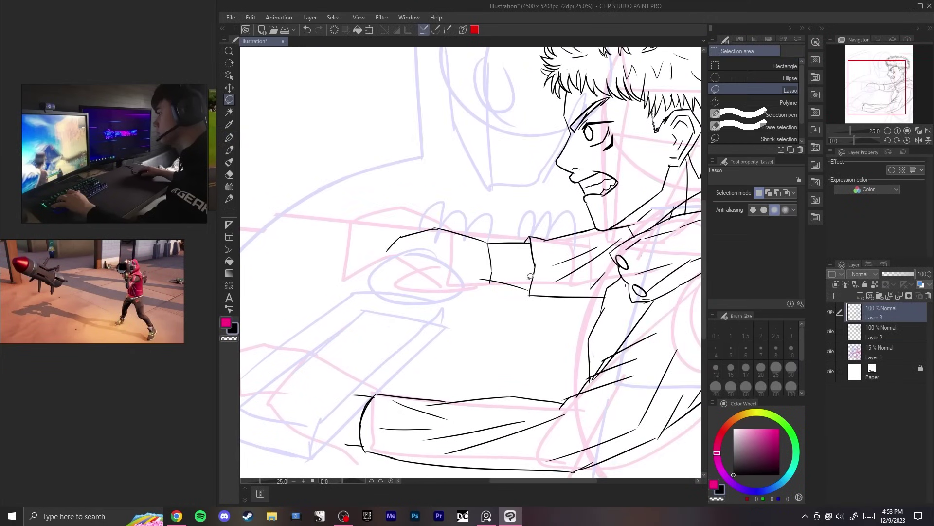
drag(529, 294, 528, 275)
key(ctrl+t)
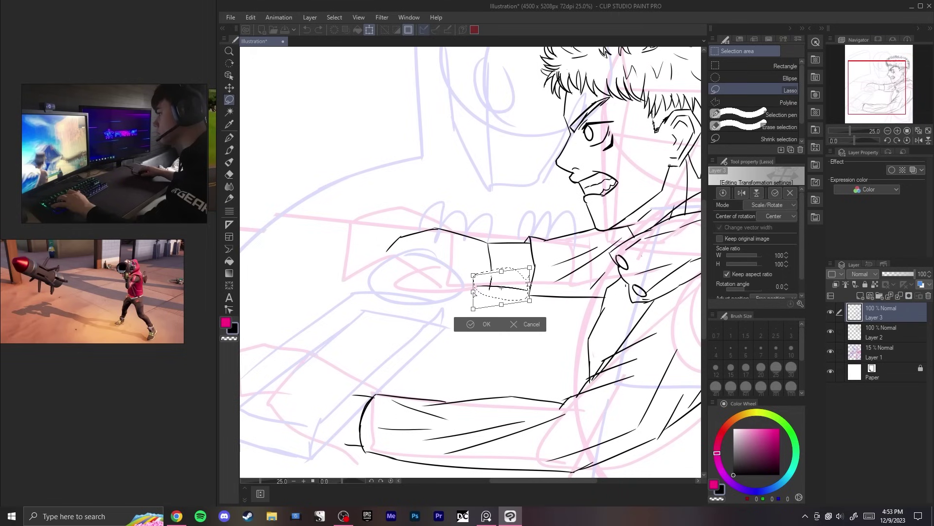
key(Return)
key(ctrl+d)
key(e)
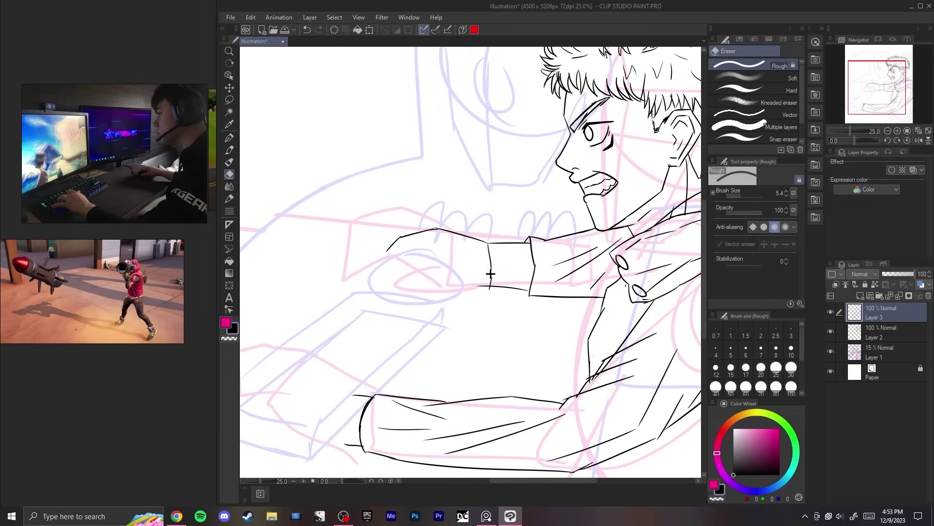
key(p)
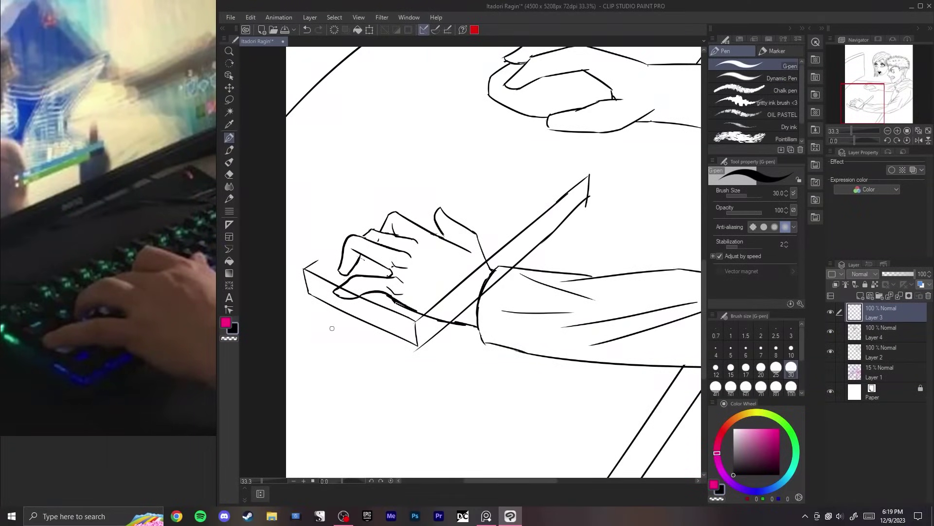
Step: Undo the lasso selection and the last strokes along the base of the first keycap
scroll(332, 328, down, 4)
scroll(332, 328, up, 4)
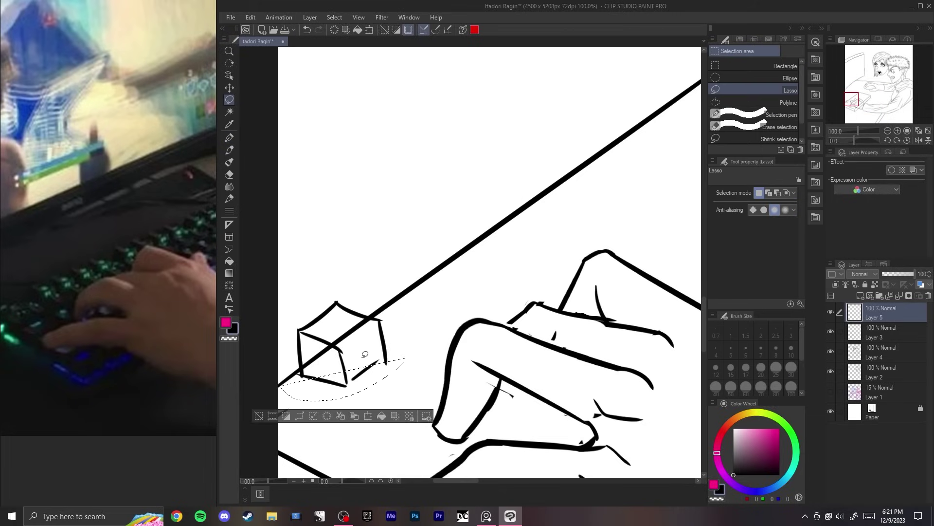
key(ctrl+z)
key(ctrl+z)
key(ctrl+z)
key(ctrl+z)
key(ctrl+z)
key(ctrl+z)
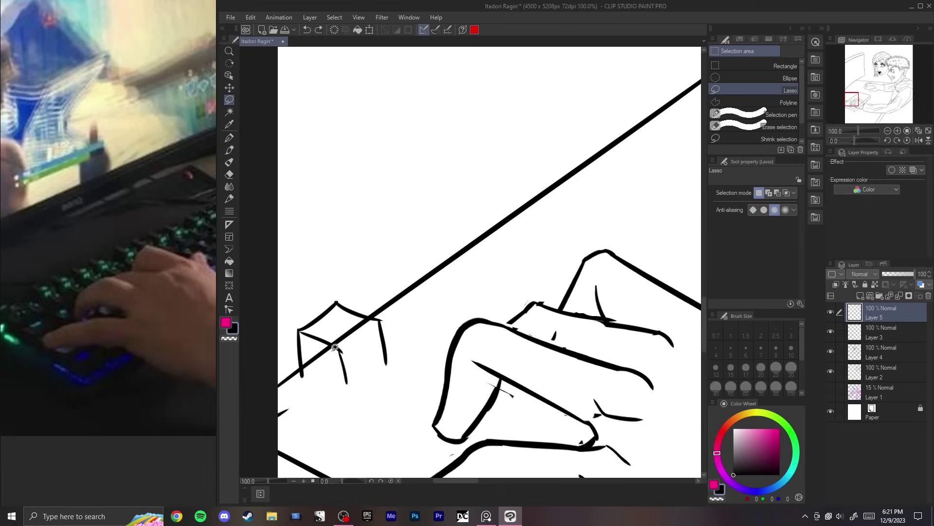
Step: Redraw the front corner edge of the first keycap on Layer 5 and clean up its lines
key(p)
key(ctrl+z)
mouse_move(297, 331)
mouse_down()
mouse_move(338, 351)
mouse_move(348, 389)
mouse_up()
key(ctrl+z)
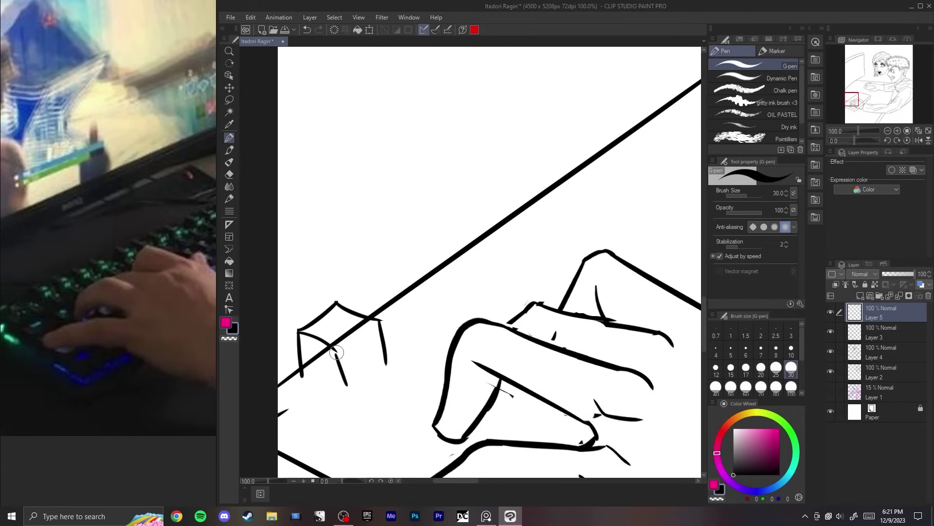
drag(335, 350, 347, 386)
key(e)
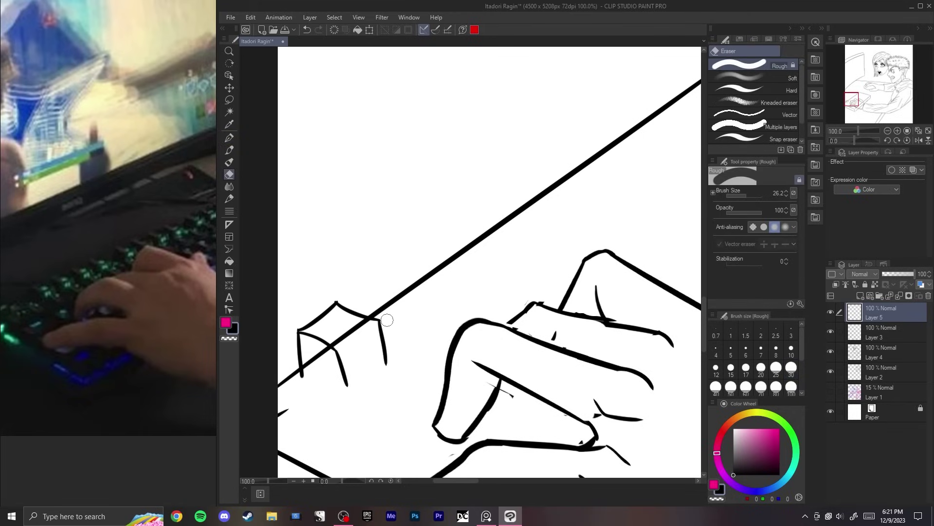
scroll(387, 320, up, 5)
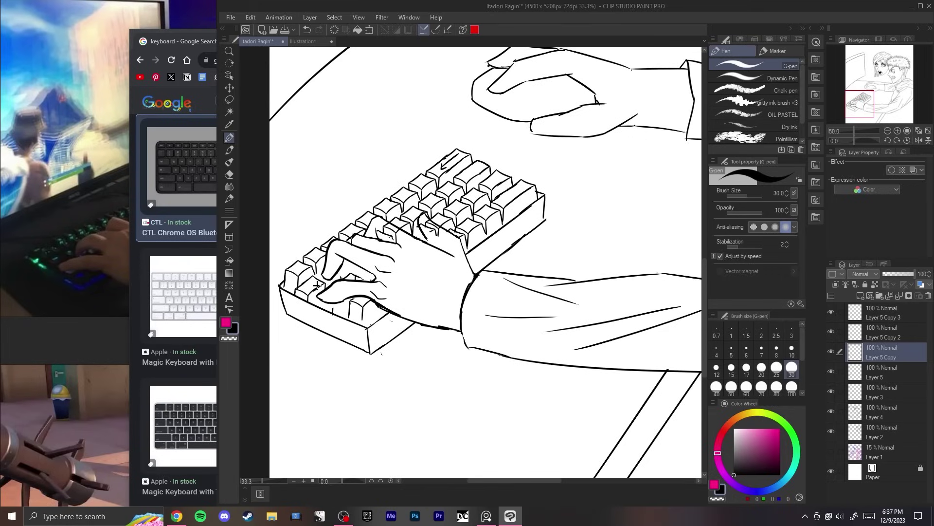
Step: Finish the keyboard lineart around the typing hand and check the whole illustration in a mirrored view
scroll(318, 331, up, 3)
drag(405, 292, 353, 264)
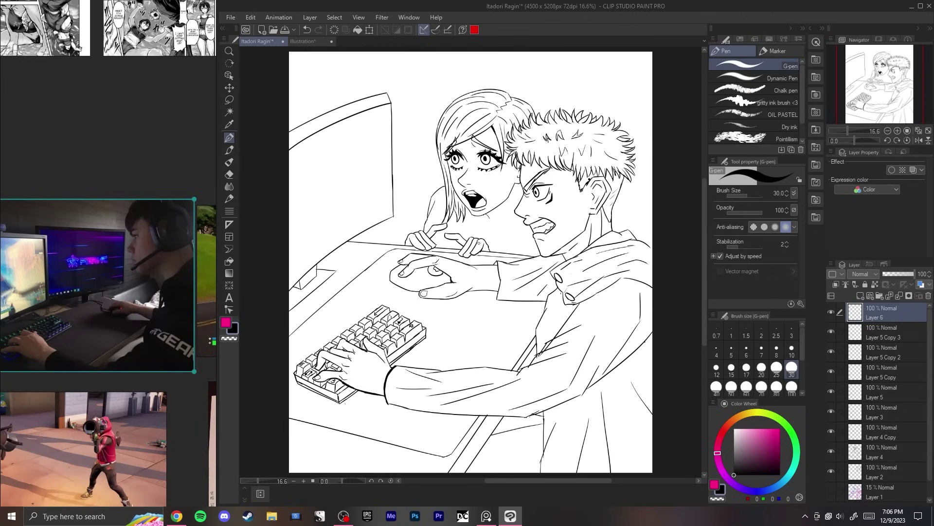
key(h)
key(h)
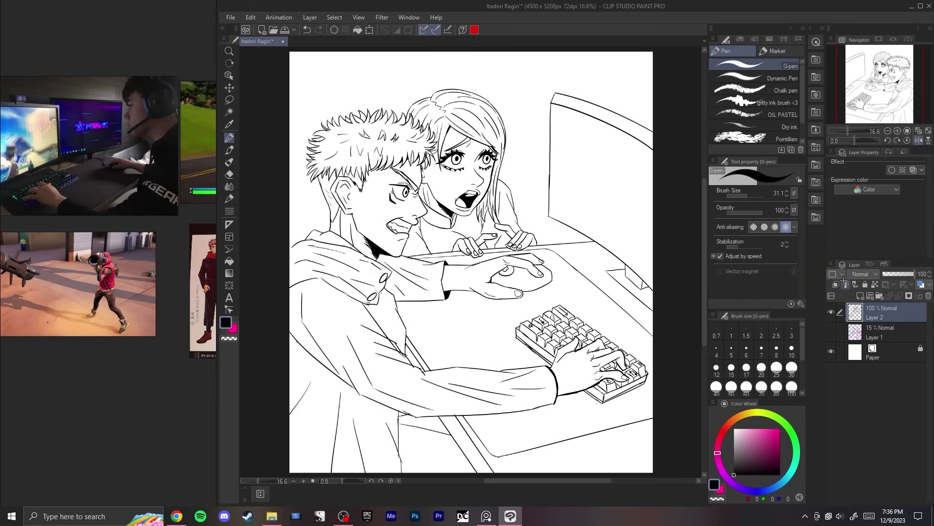
Step: Flip the canvas back to its unmirrored view and look over the gaming photos on the reference board
key(h)
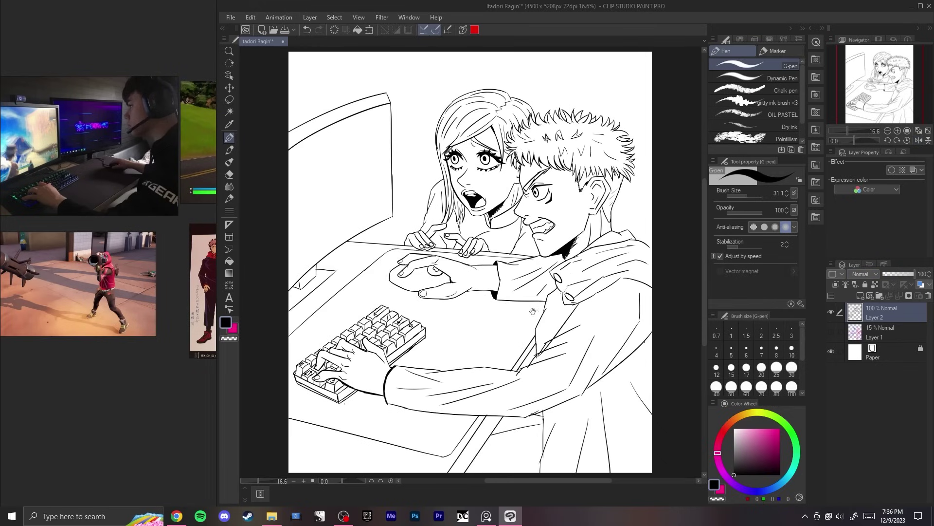
drag(533, 311, 497, 317)
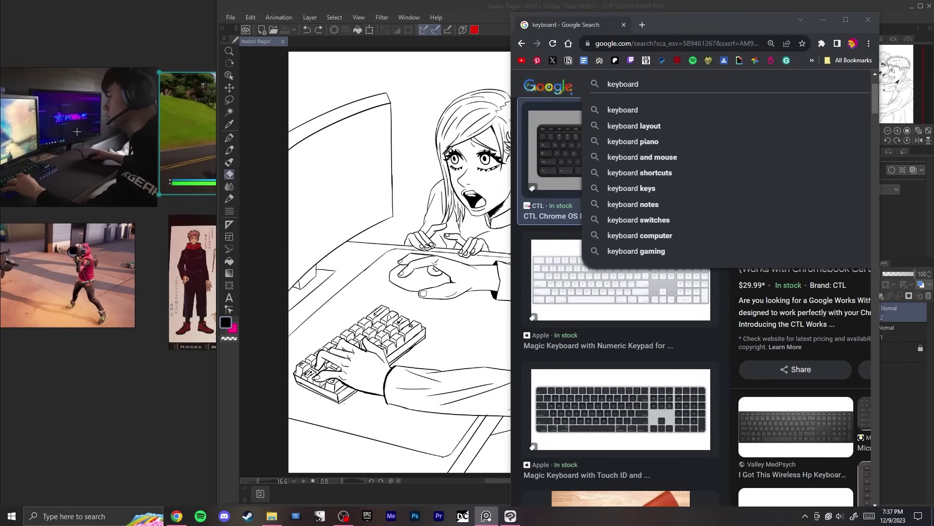
drag(182, 58, 44, 157)
drag(104, 156, 305, 51)
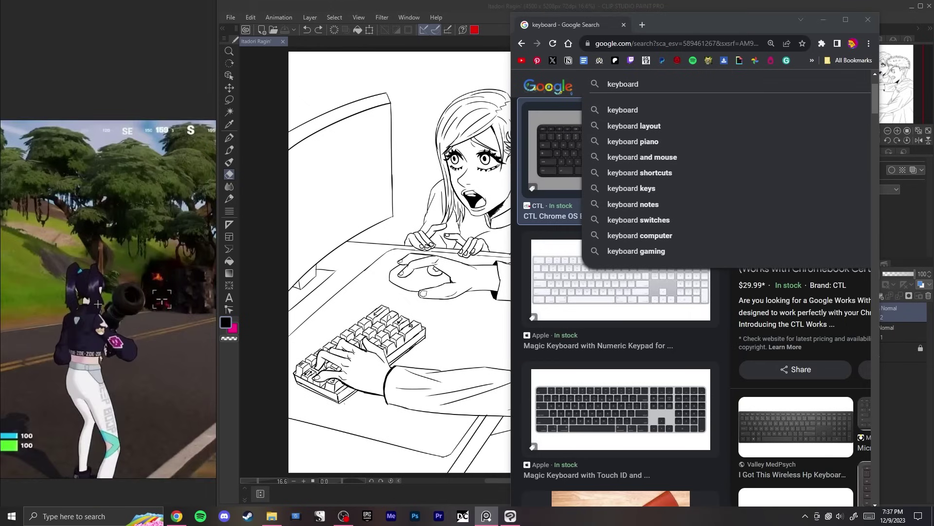
Step: Search Google for "itadori fortnite"
key(ctrl+a)
text(itadori fortn)
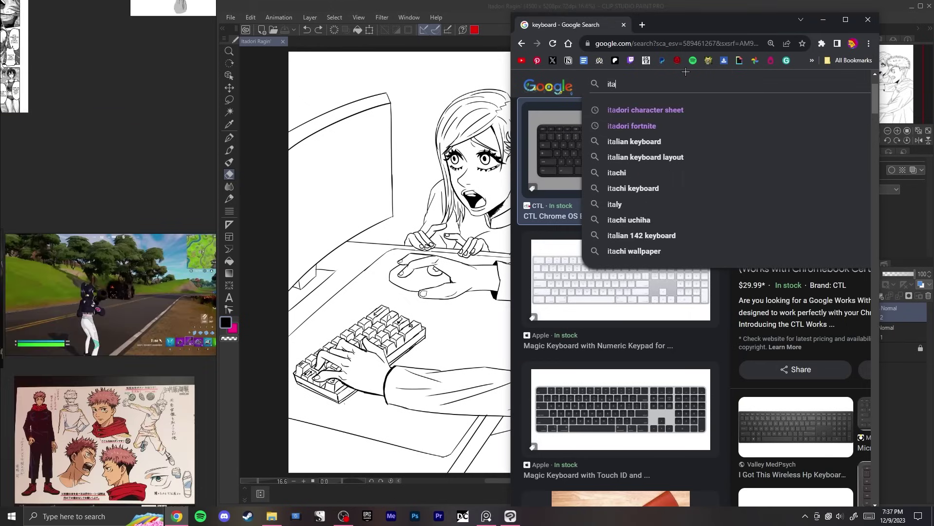
text(ite)
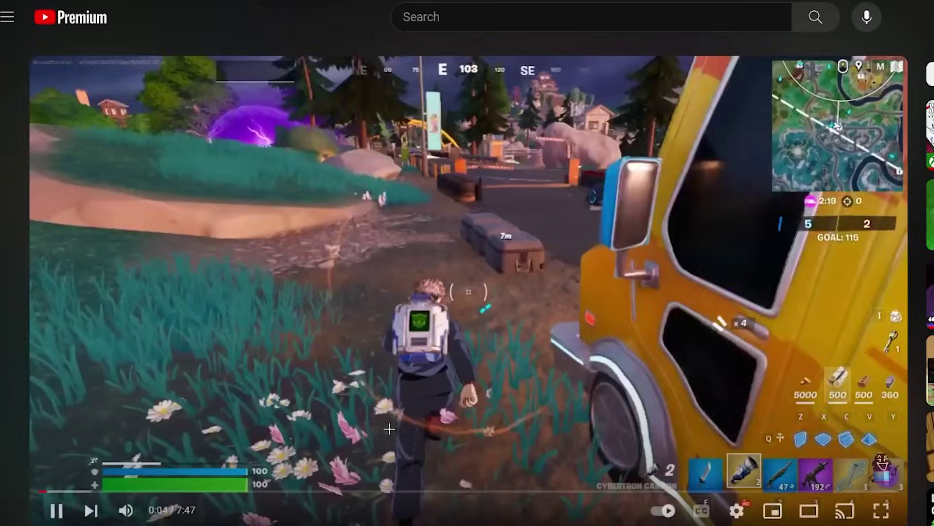
Step: Rotate, narrow and skew the pasted gameplay screenshot on Layer 3 to fit the perspective of the curved monitor's screen
drag(258, 492, 240, 496)
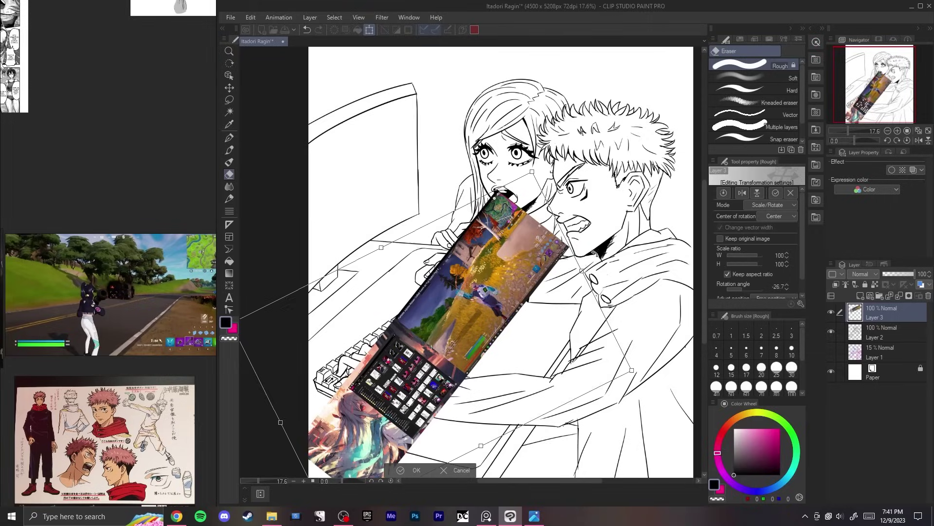
drag(370, 312, 417, 235)
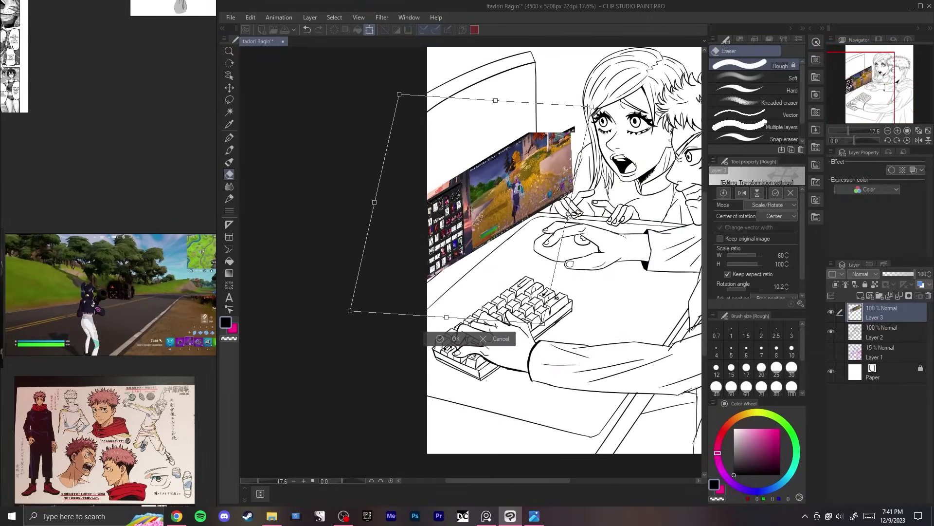
scroll(391, 275, up, 1)
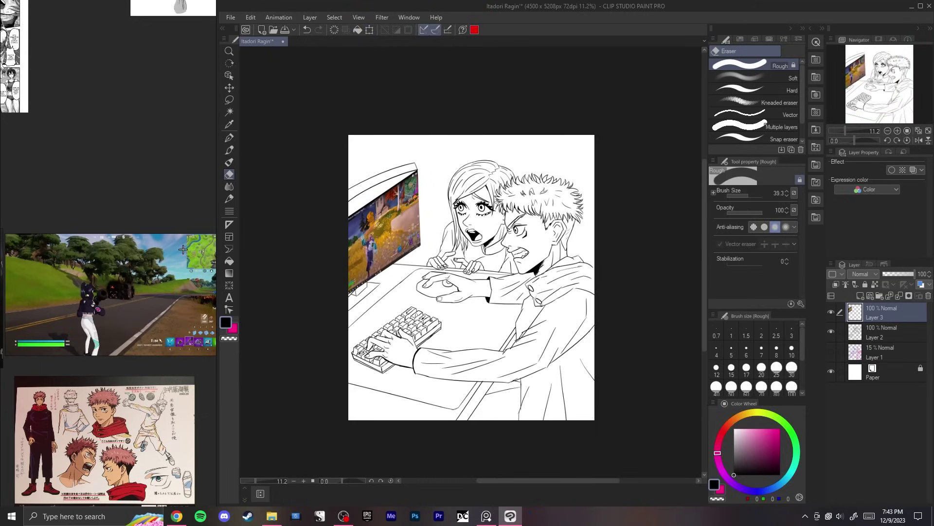
scroll(374, 295, up, 2)
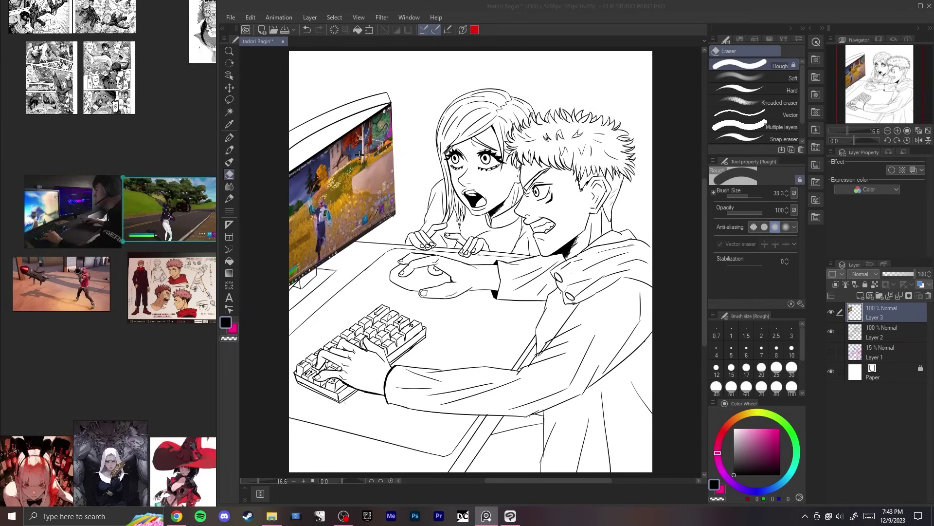
Step: Paste the road gameplay screenshot from the reference board as a new layer above Layer 3
click(360, 155)
key(ctrl+v)
scroll(309, 116, up, 1)
drag(316, 115, 354, 170)
Step: Enlarge, rotate and distort the road gameplay screenshot on Layer 4 to cover the curved monitor's screen
key(ctrl+t)
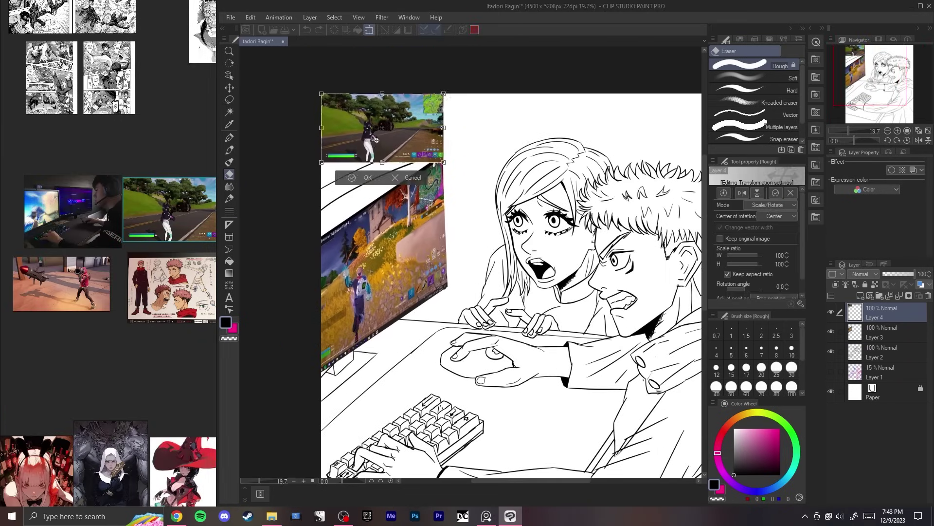
drag(375, 141, 356, 274)
drag(434, 270, 430, 244)
drag(425, 246, 702, 231)
key(ctrl+z)
key(ctrl+z)
drag(700, 231, 479, 242)
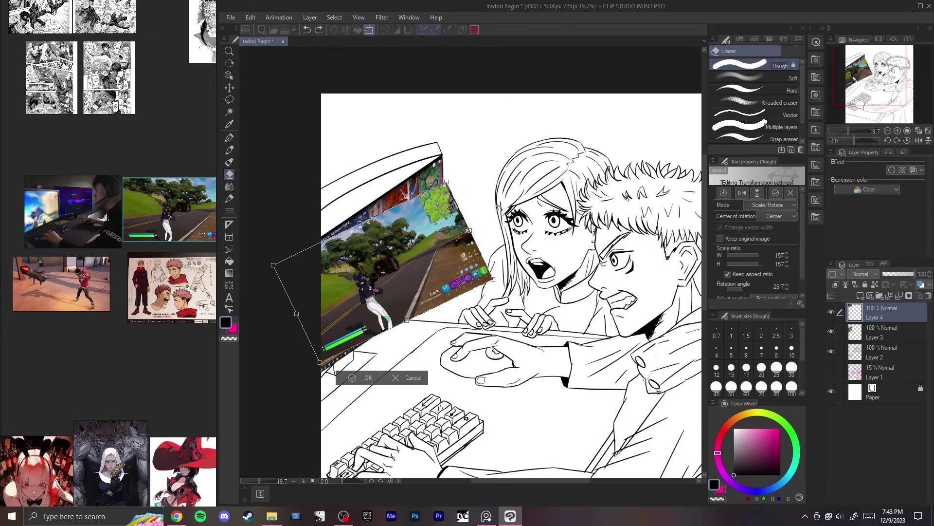
drag(499, 207, 498, 272)
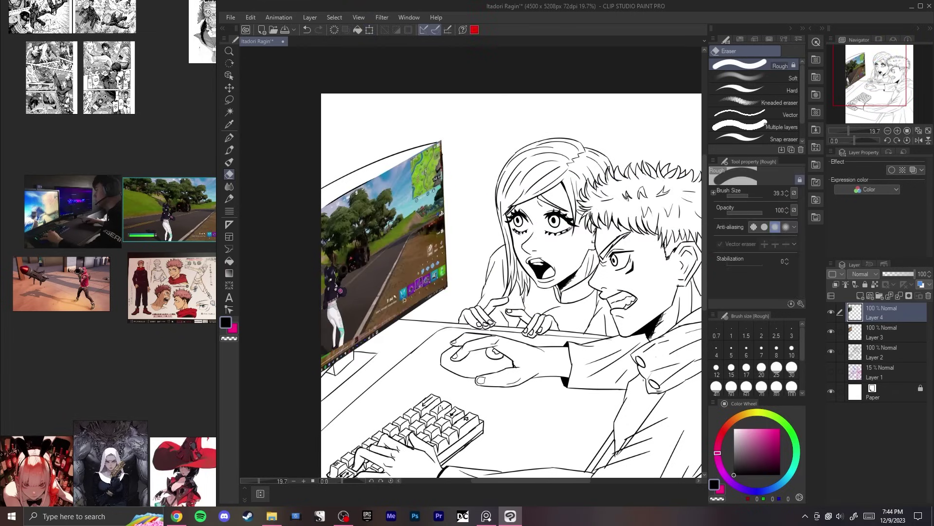
Step: Nudge the road gameplay screenshot slightly toward the onlooker, beyond the monitor's near side edge
key(ctrl+t)
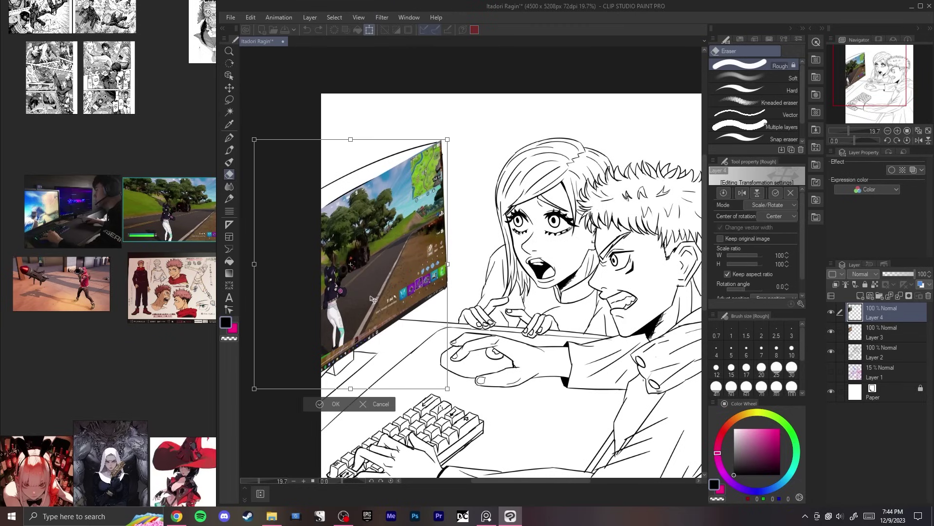
drag(373, 299, 378, 298)
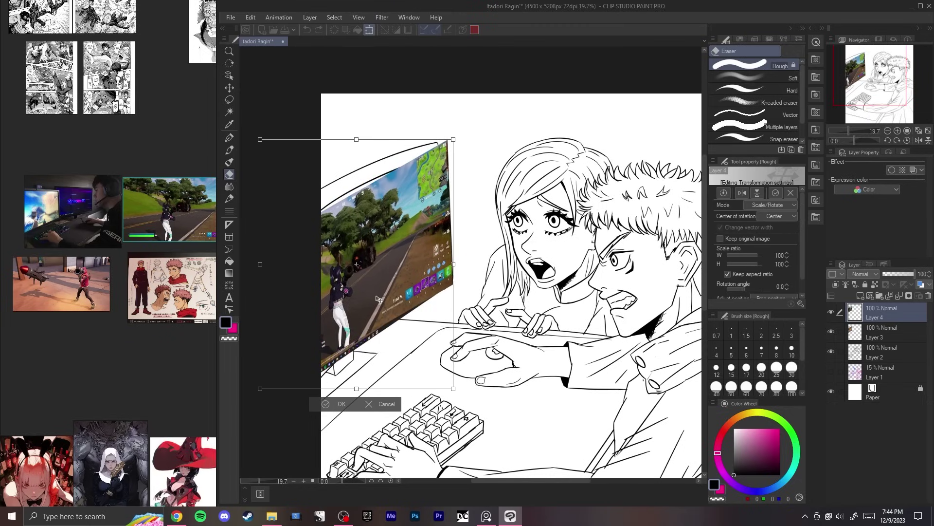
key(Return)
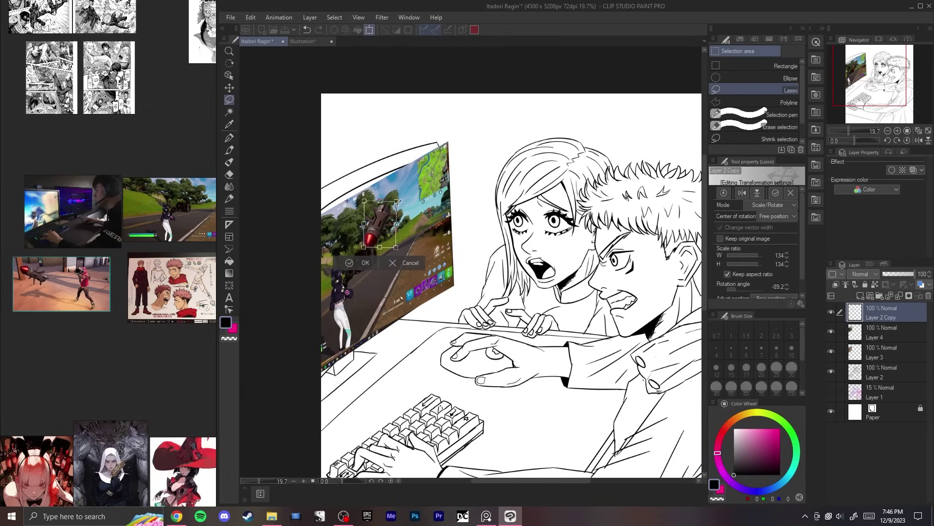
Step: Transform the cut-out rocket on Layer 2 Copy to place and angle it in the sky above the game character
drag(385, 219, 387, 218)
key(Return)
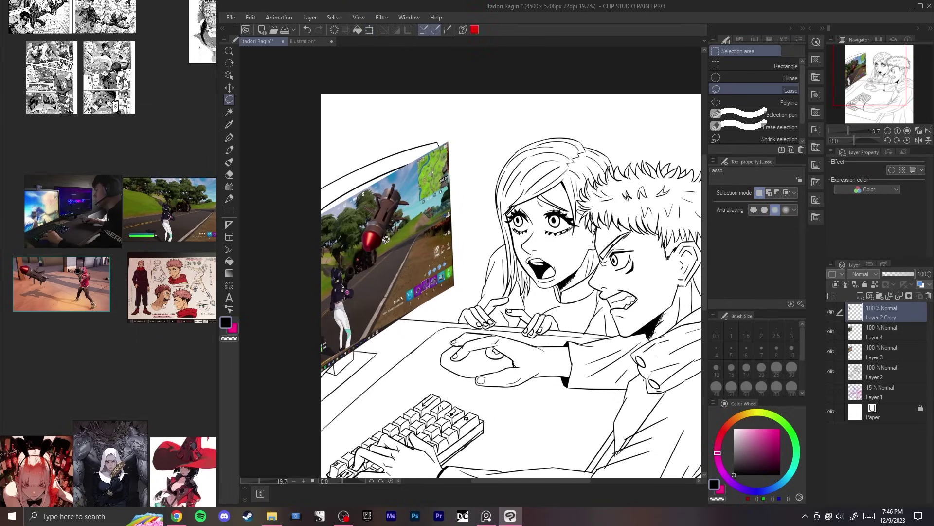
key(ctrl+t)
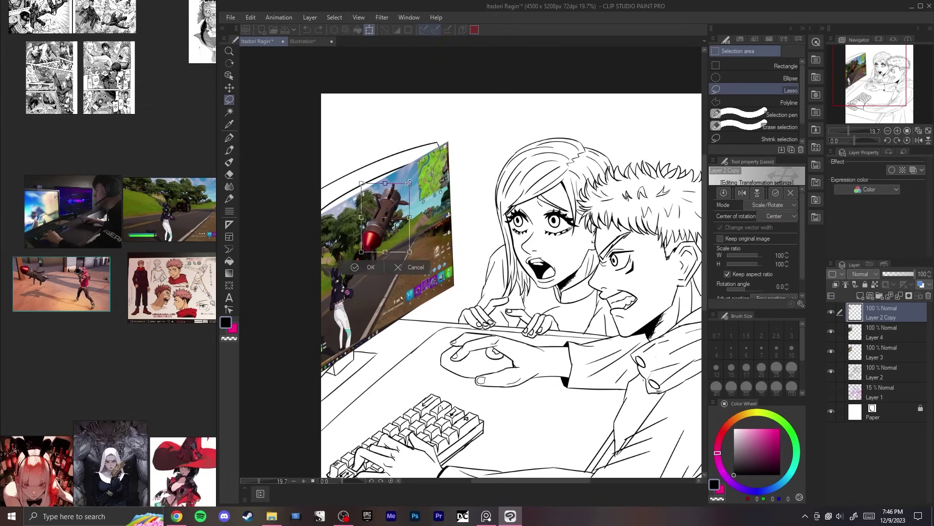
click(359, 263)
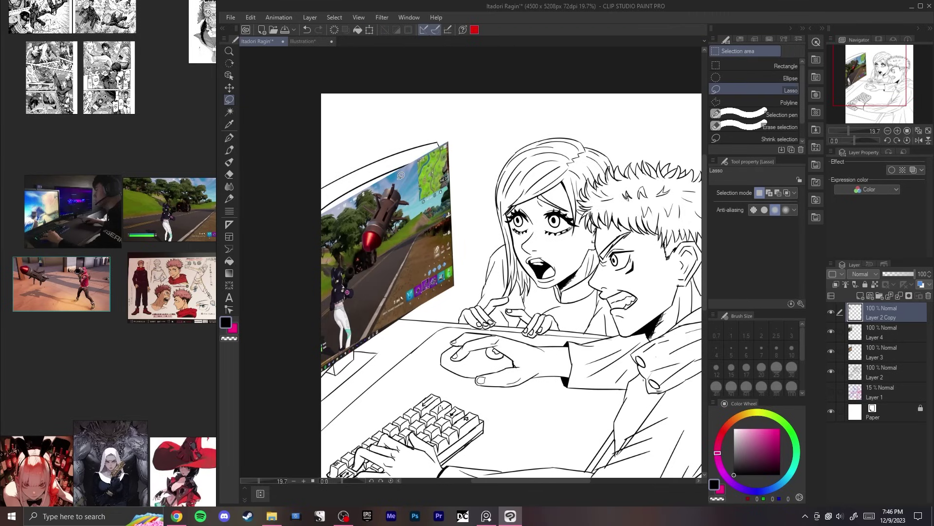
key(ctrl+t)
mouse_move(411, 183)
mouse_down()
mouse_move(434, 157)
mouse_move(382, 170)
mouse_move(411, 156)
mouse_move(365, 180)
mouse_up()
key(Return)
Step: Try to extend the grey road stripe along the lower edge of the game image on Layer 4
key(e)
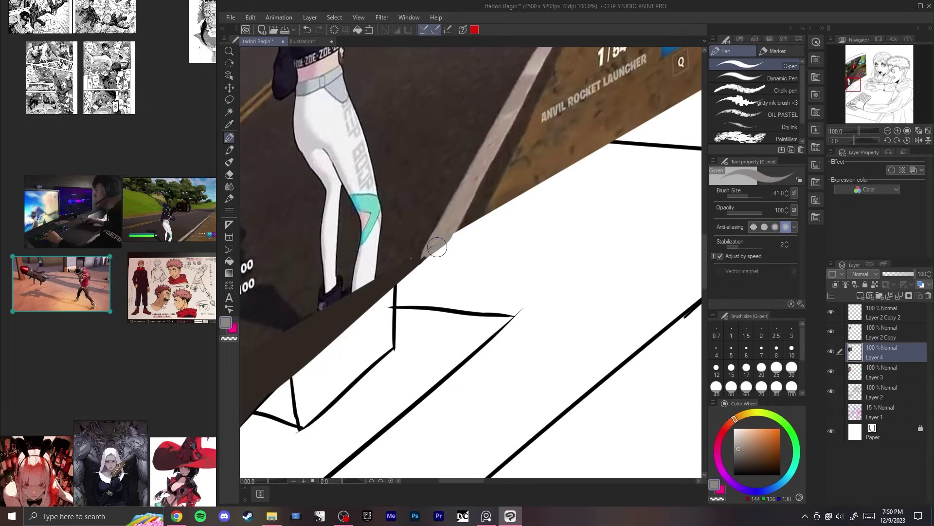
key(ctrl+z)
mouse_move(422, 255)
mouse_down()
mouse_move(447, 237)
mouse_move(423, 260)
mouse_move(433, 239)
mouse_move(422, 260)
mouse_move(452, 237)
mouse_move(426, 254)
mouse_move(462, 211)
mouse_move(447, 231)
mouse_up()
key(ctrl+z)
key(ctrl+z)
key(ctrl+z)
key(ctrl+z)
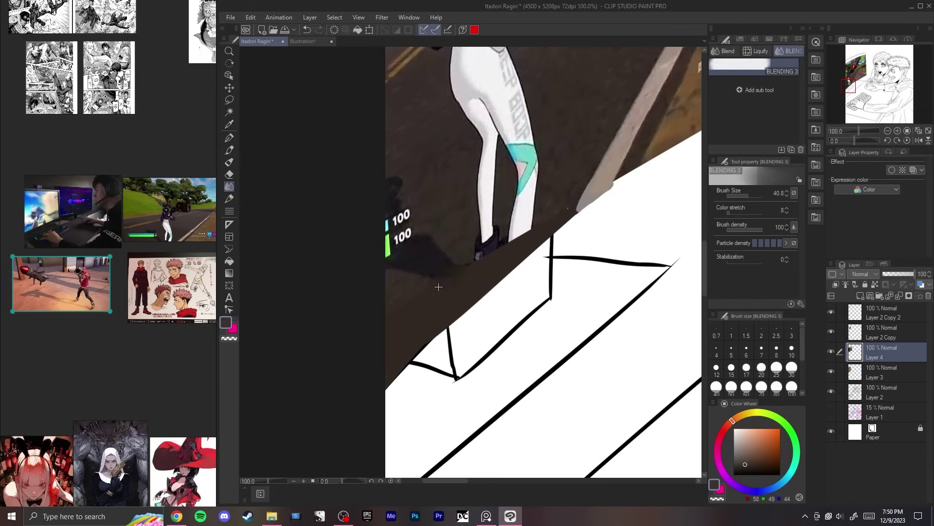
key(ctrl+0)
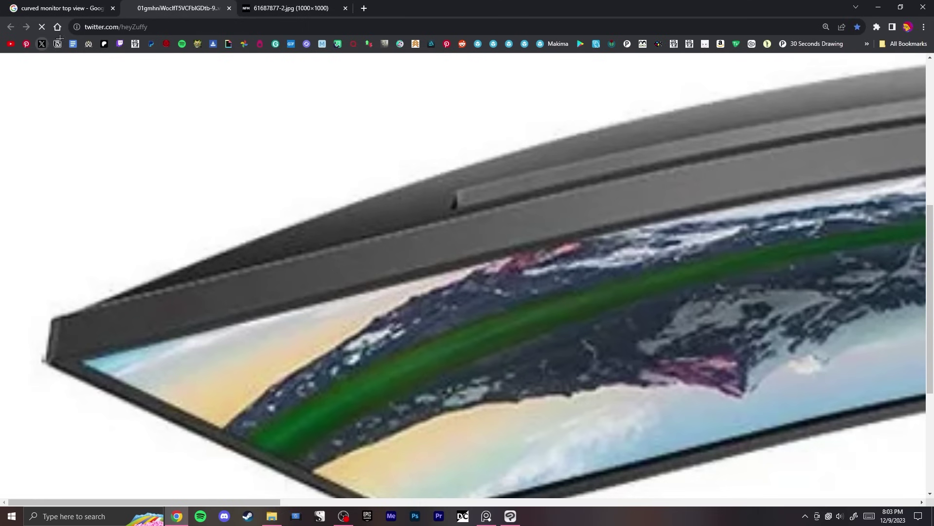
Step: View the older character drawing in the Random document and open the newest reply among the X mentions
click(345, 9)
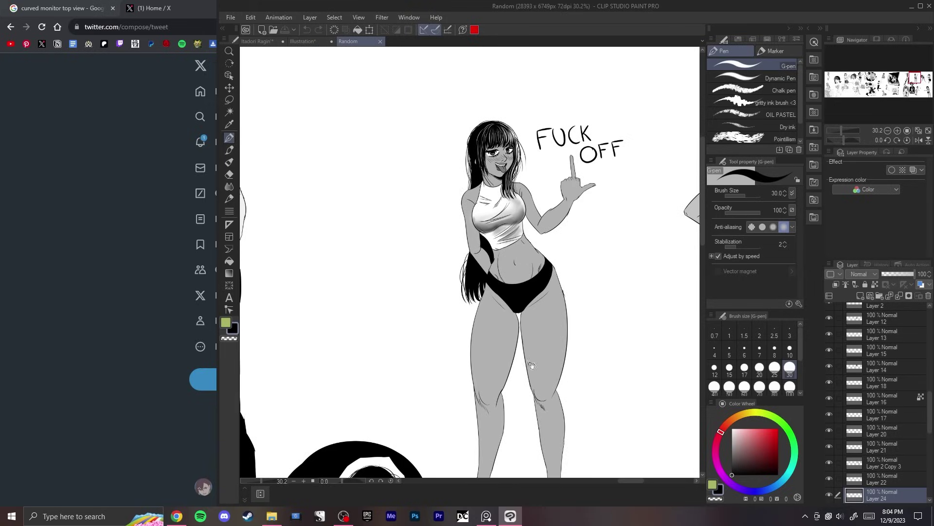
drag(532, 365, 521, 334)
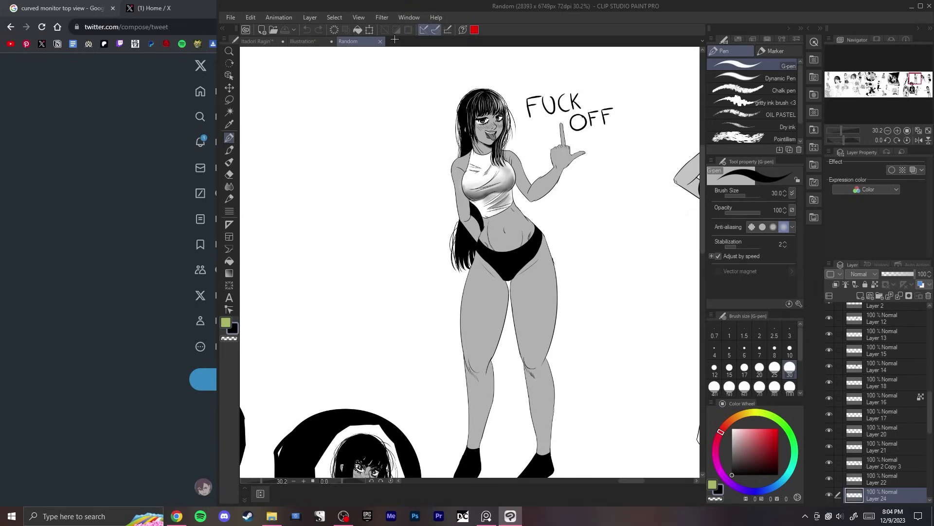
click(596, 162)
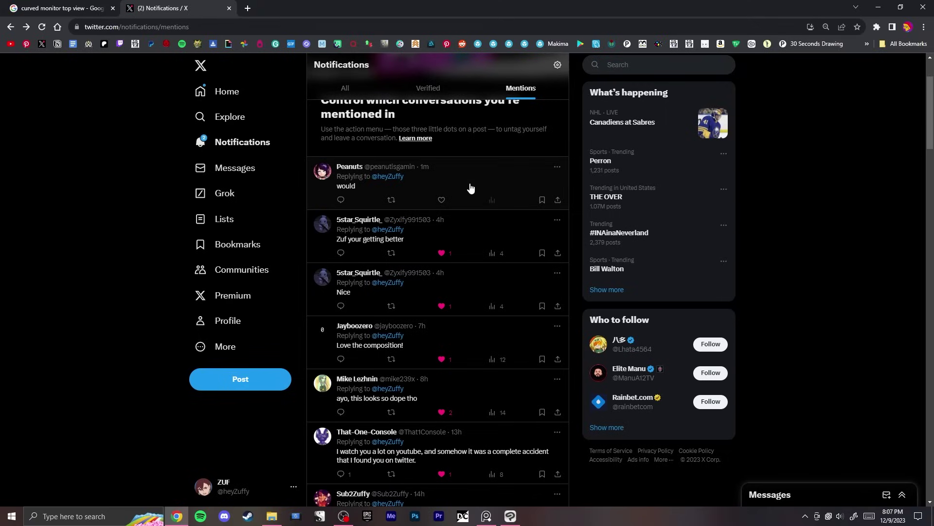
click(469, 188)
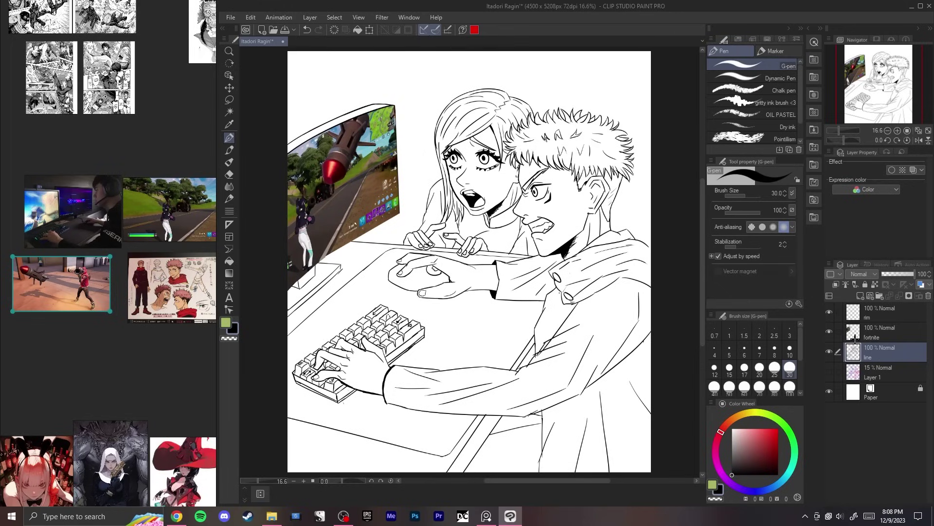
Step: Add a layer below the line layer and fill the desk around the mouse pad with dark red
drag(879, 348, 877, 382)
drag(752, 447, 789, 411)
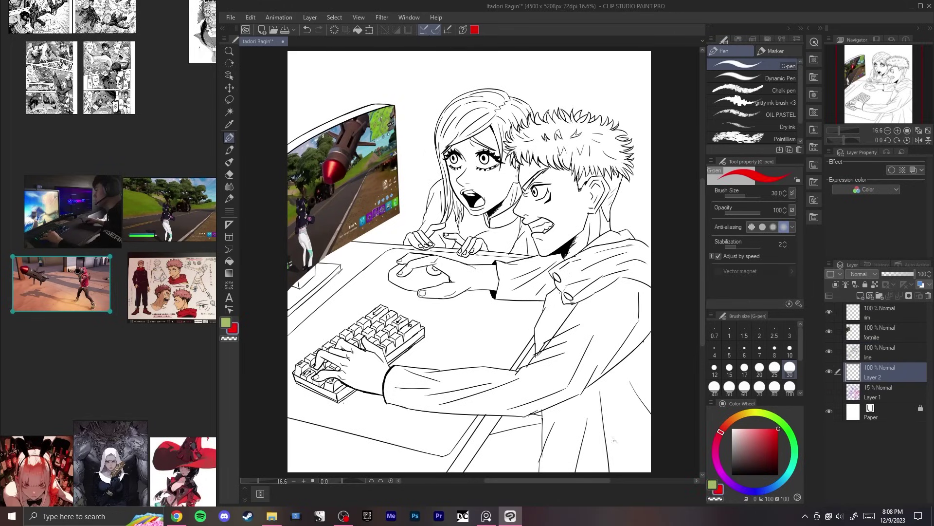
drag(768, 454, 778, 464)
key(g)
click(361, 271)
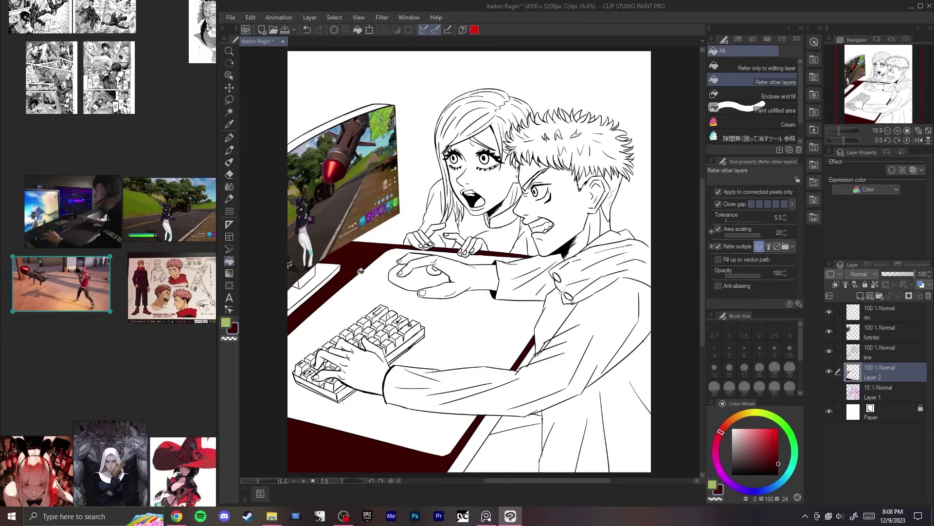
Step: Touch up the lineart on the line layer where the desk edge meets the gamer's sleeve and torso
key(p)
ctrl+alt+drag(342, 270, 333, 276)
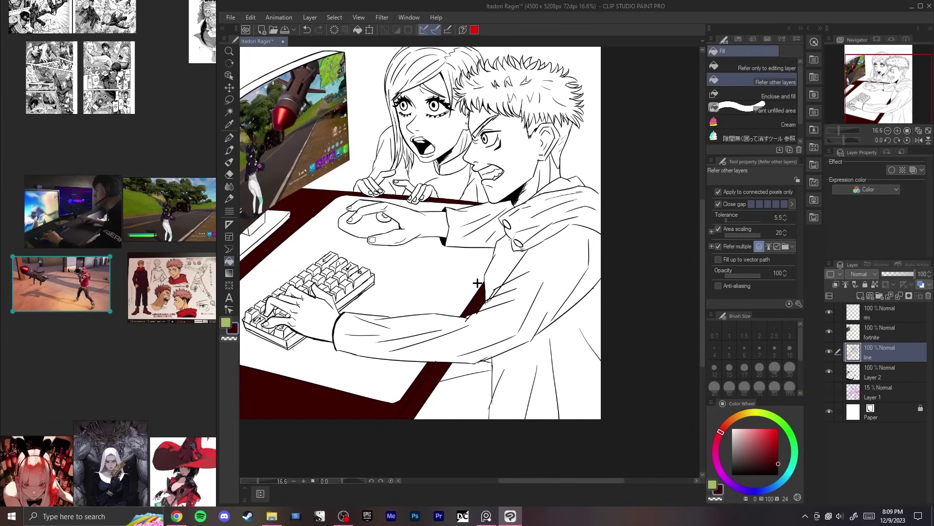
scroll(477, 282, up, 4)
drag(527, 270, 476, 196)
key(e)
drag(465, 289, 480, 274)
key(ctrl+z)
drag(492, 261, 526, 225)
ctrl+alt+drag(492, 255, 490, 255)
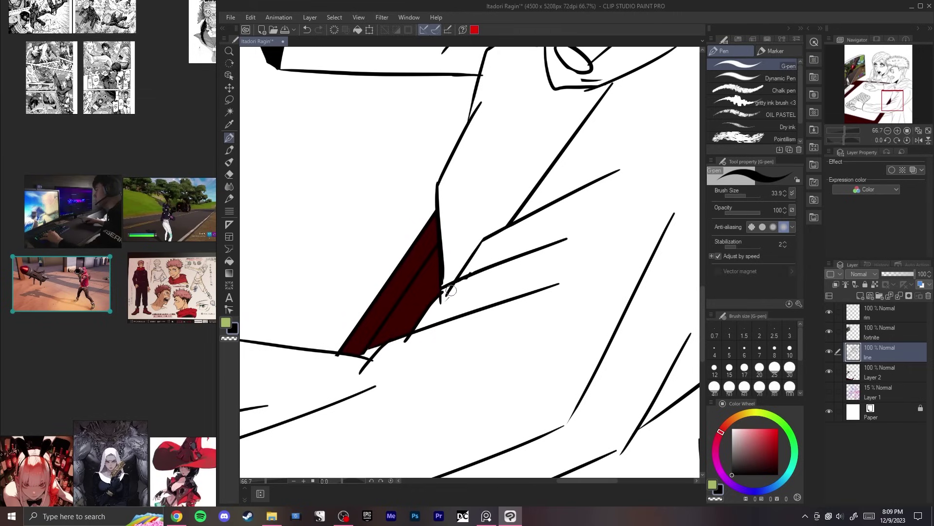
Step: Clean up the sleeve fold line and stray line ends bordering the small dark red desk gap
key(e)
key(p)
key(ctrl+z)
drag(439, 295, 418, 326)
key(ctrl+z)
key(e)
mouse_move(437, 295)
mouse_down()
mouse_move(416, 329)
mouse_move(438, 294)
mouse_up()
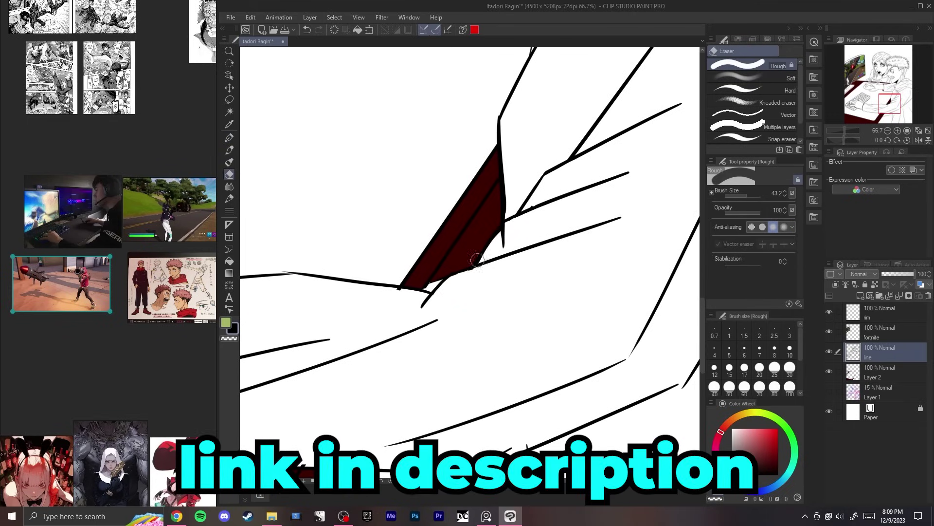
mouse_move(545, 226)
mouse_down()
mouse_move(667, 202)
mouse_move(457, 262)
mouse_up()
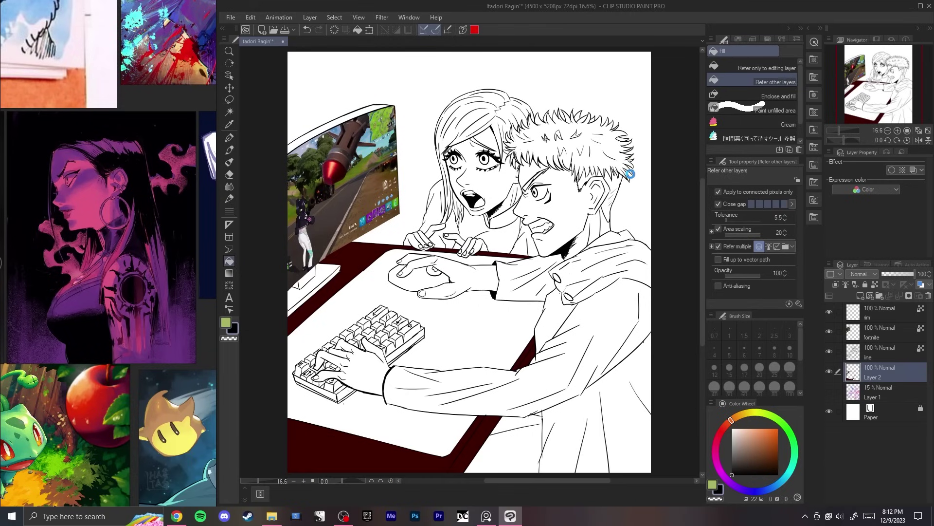
Step: Fill the background behind the figures with black on Layer 2 and pick a dark brown
click(634, 176)
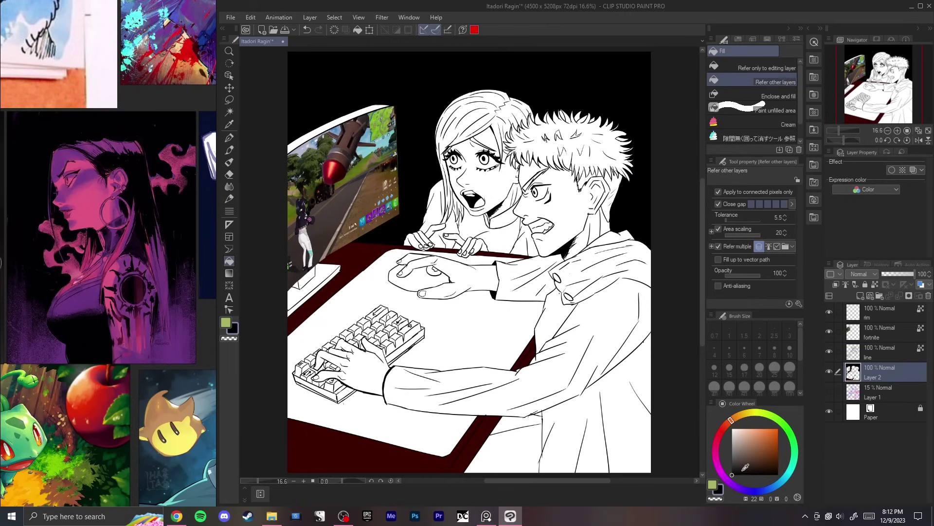
drag(771, 468, 786, 465)
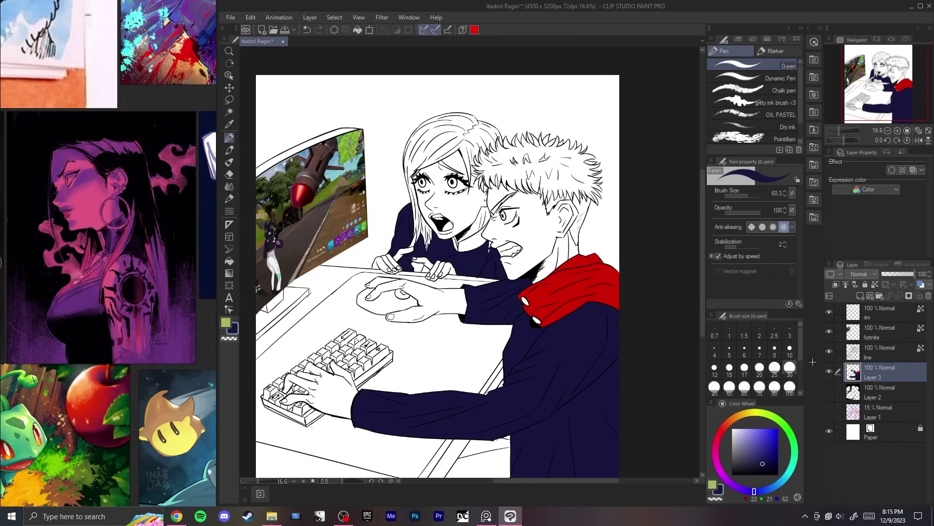
Step: Make Layer 2 with the black background and desk color visible beneath the clothing colors
click(829, 390)
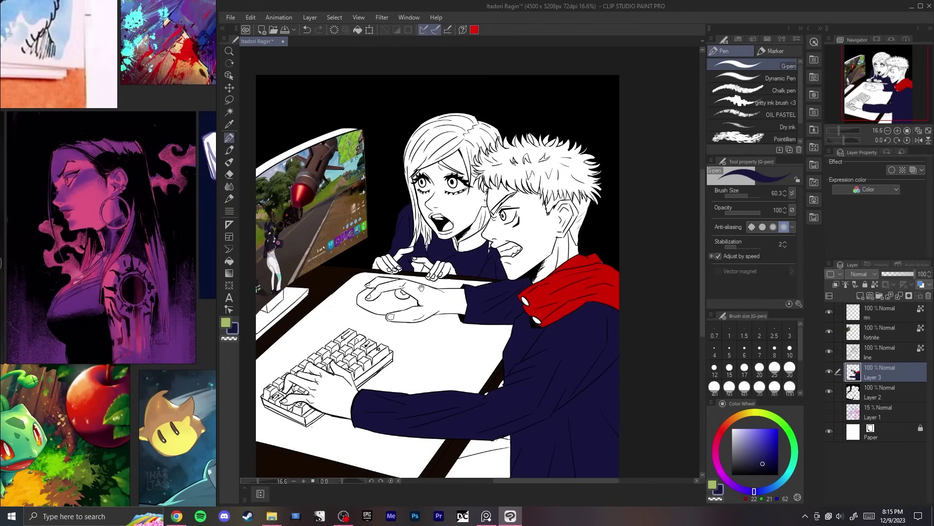
drag(422, 288, 405, 319)
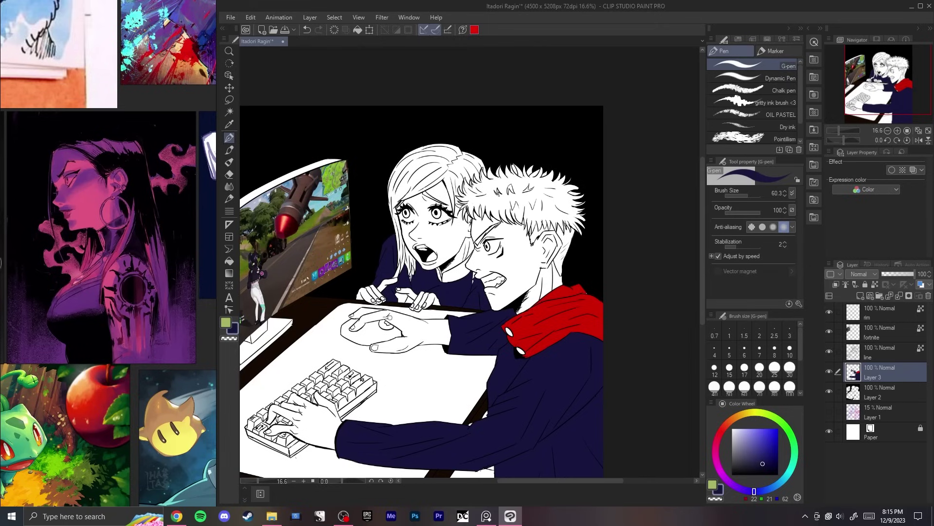
Step: Fill the gamer's spiky hair with pink on Layer 3
scroll(374, 204, up, 3)
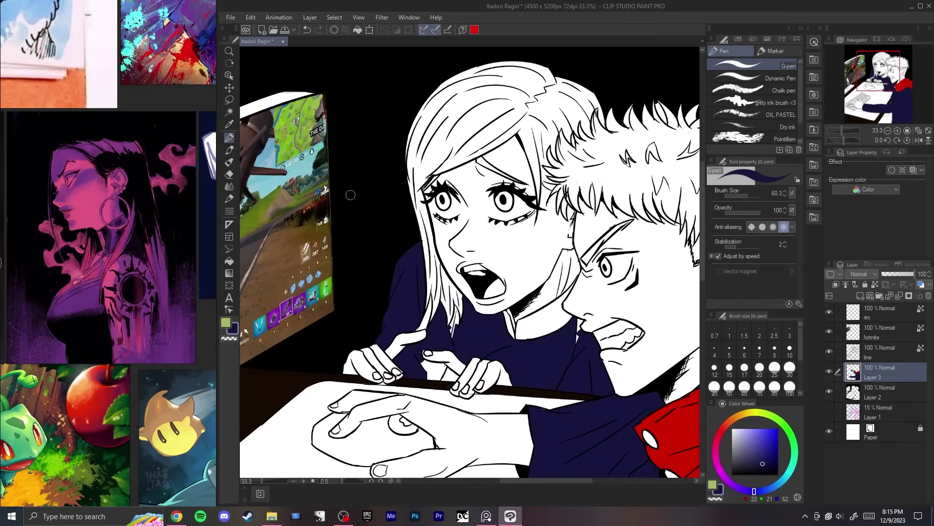
drag(473, 338, 433, 329)
scroll(389, 231, up, 4)
key(alt+])
key(e)
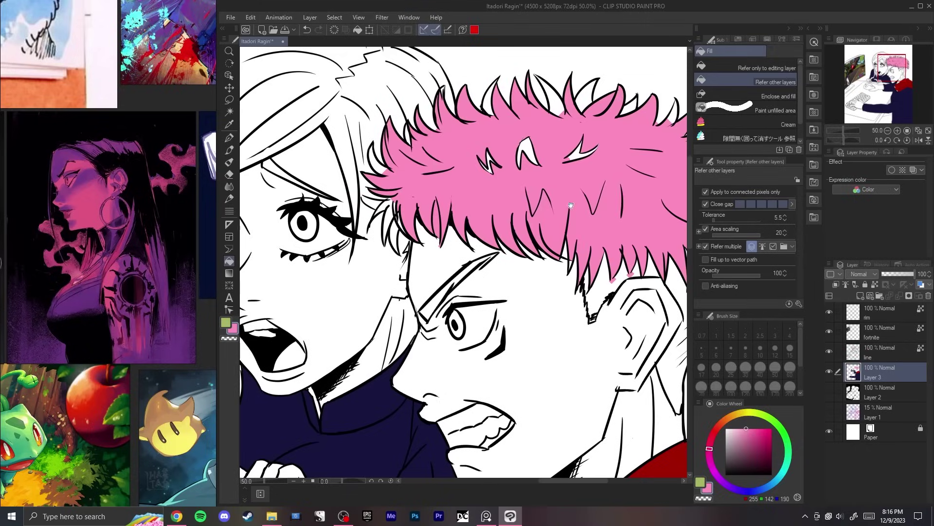
scroll(438, 195, up, 2)
key(p)
scroll(425, 184, down, 1)
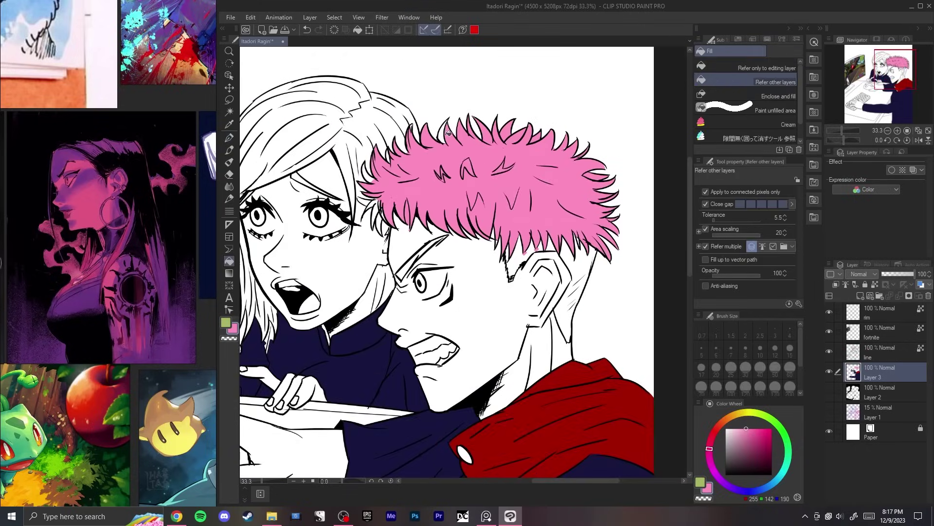
Step: Touch up the gamer's pink hair tips and color the undercut around his ear dark brown
drag(418, 152, 471, 161)
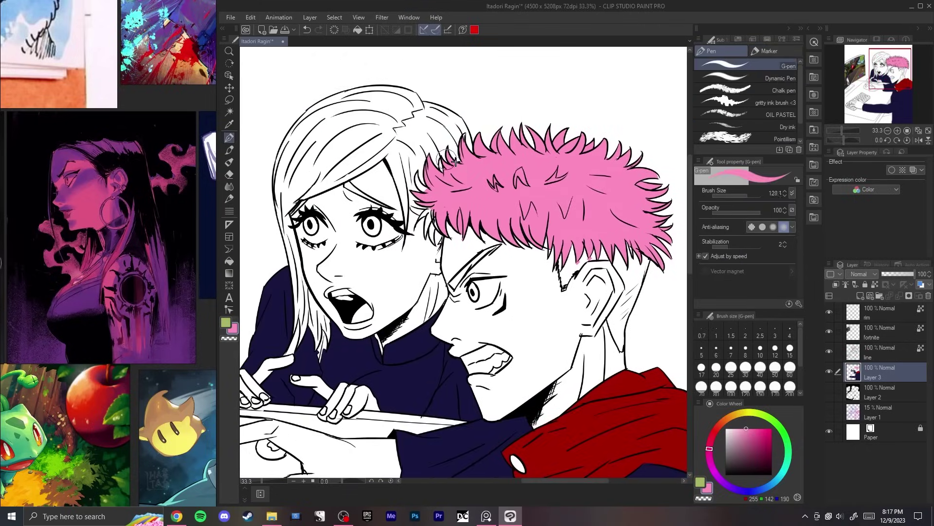
key(e)
key(bracketleft)
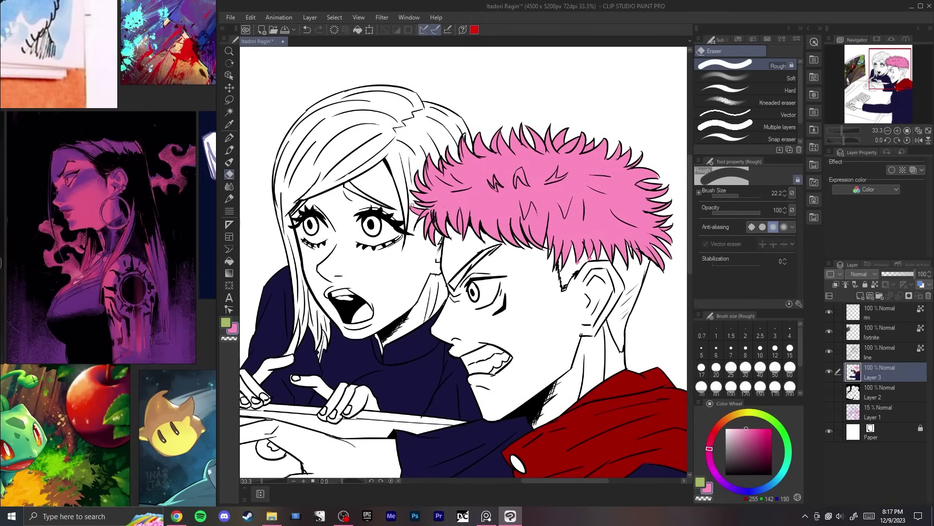
key(p)
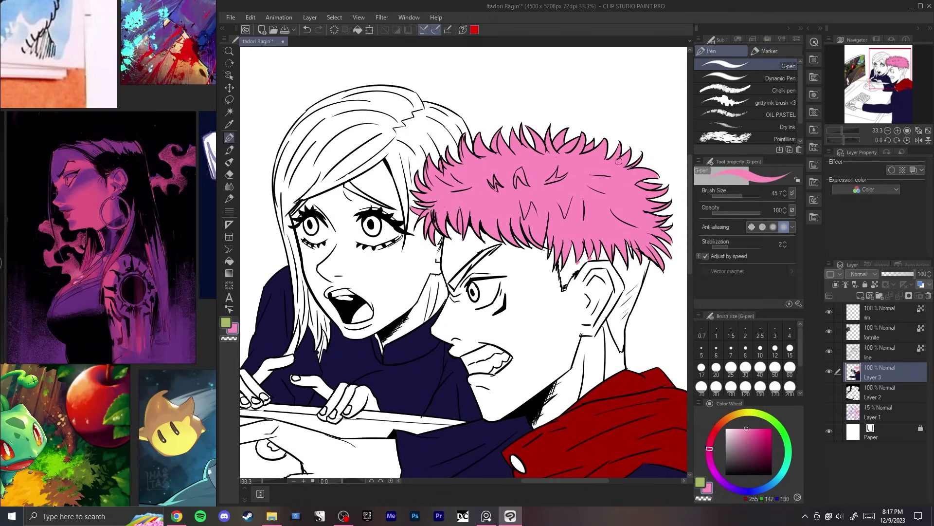
drag(651, 172, 603, 160)
drag(746, 463, 763, 465)
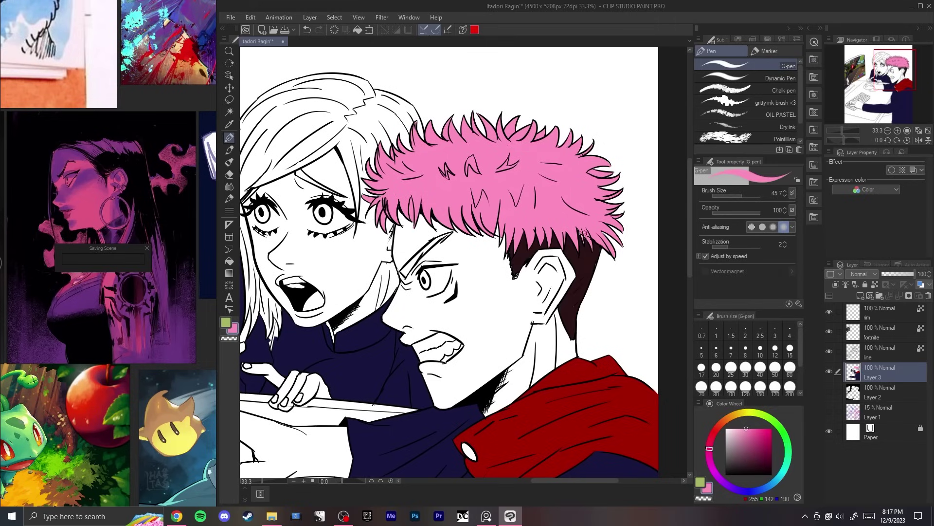
drag(581, 232, 583, 239)
key(ctrl+z)
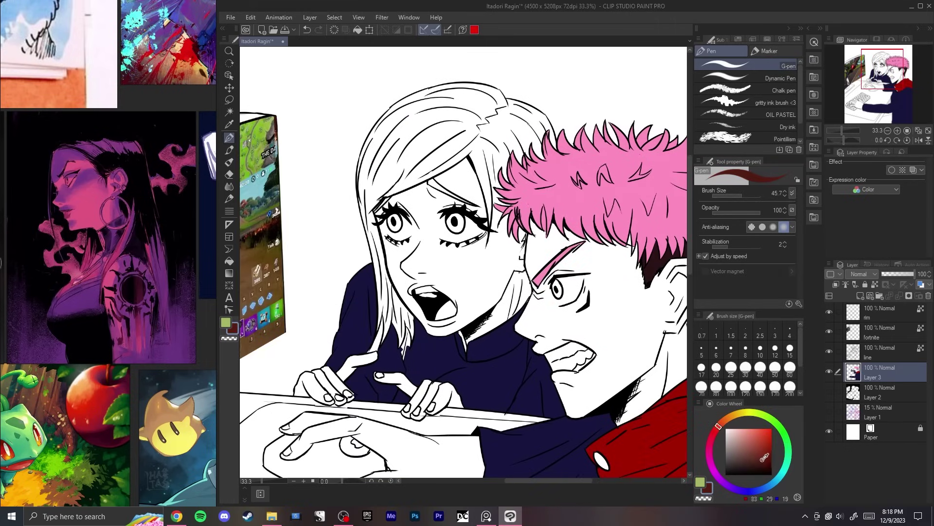
Step: Fill the onlooker's hair with dark reddish brown
drag(390, 304, 401, 318)
key(g)
click(422, 332)
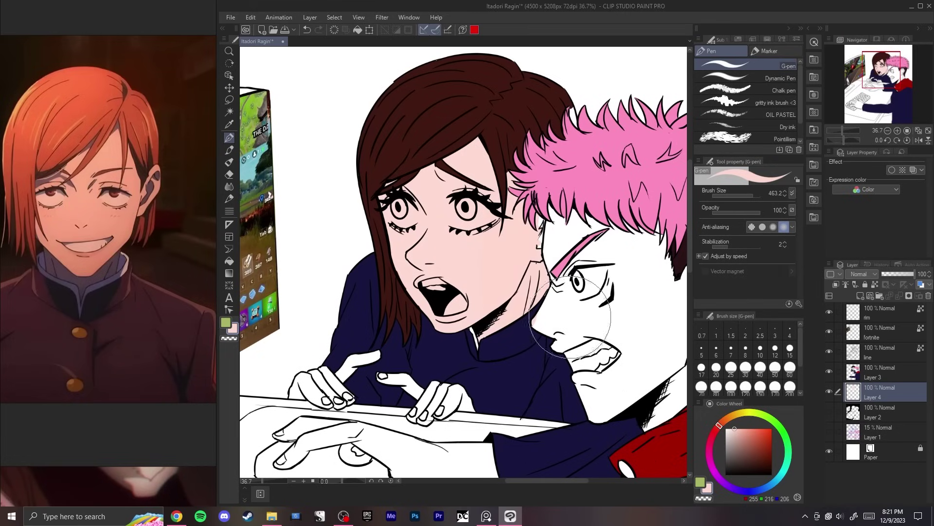
Step: Repaint the onlooker's face and neck on Layer 4 with a deeper pink skin tone, RGB 255, 196, 182
drag(545, 248, 525, 287)
key(ctrl+z)
click(736, 428)
key([)
drag(527, 243, 516, 232)
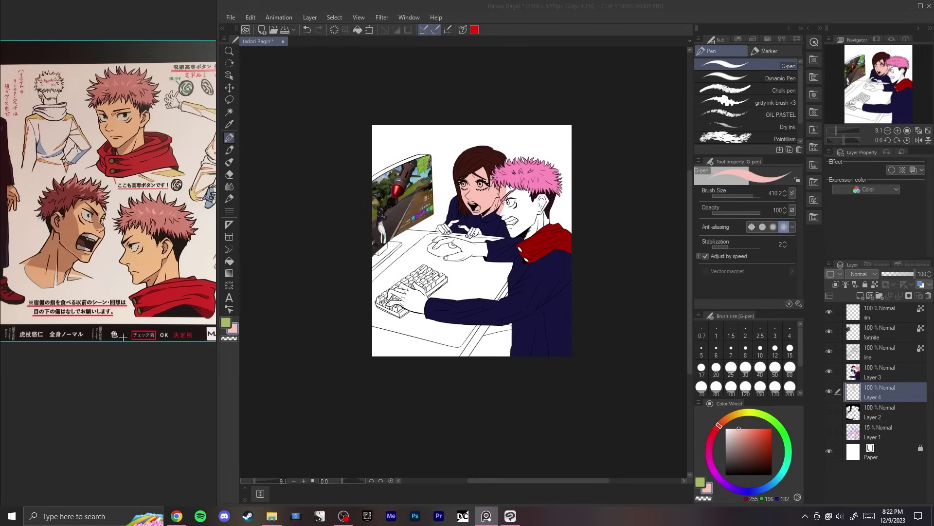
Step: Color the gamer's face and neck light peach, following the character reference sheet
scroll(133, 265, up, 3)
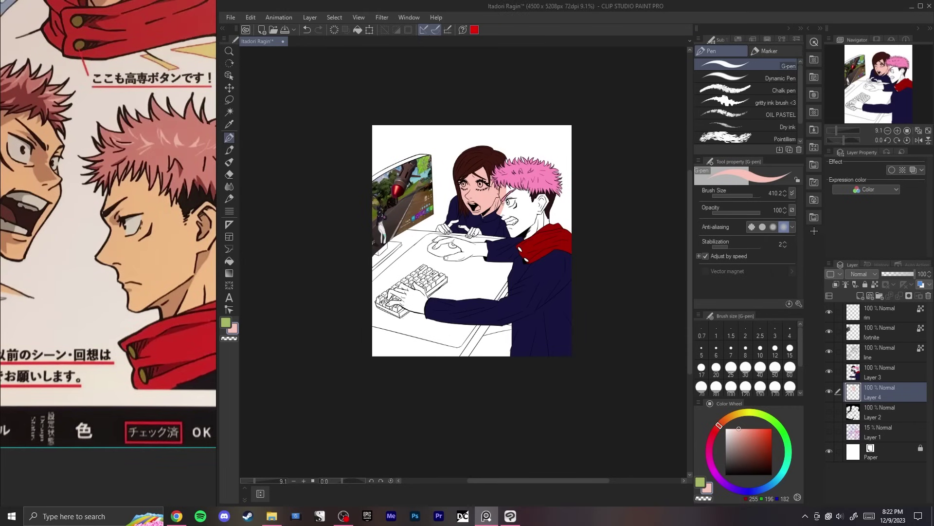
scroll(615, 268, up, 8)
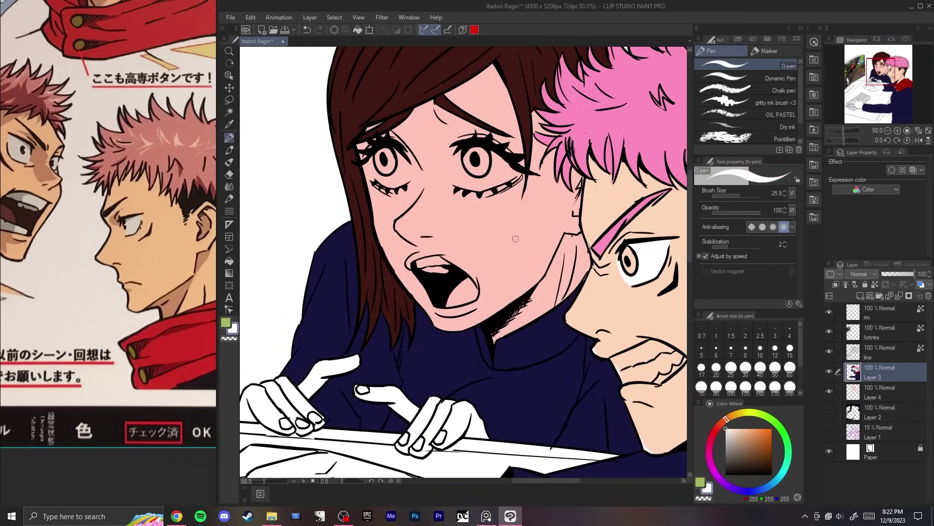
Step: Paint the whites of the onlooker's eyes on Layer 3 with the G-pen
drag(515, 239, 515, 244)
key(ctrl+z)
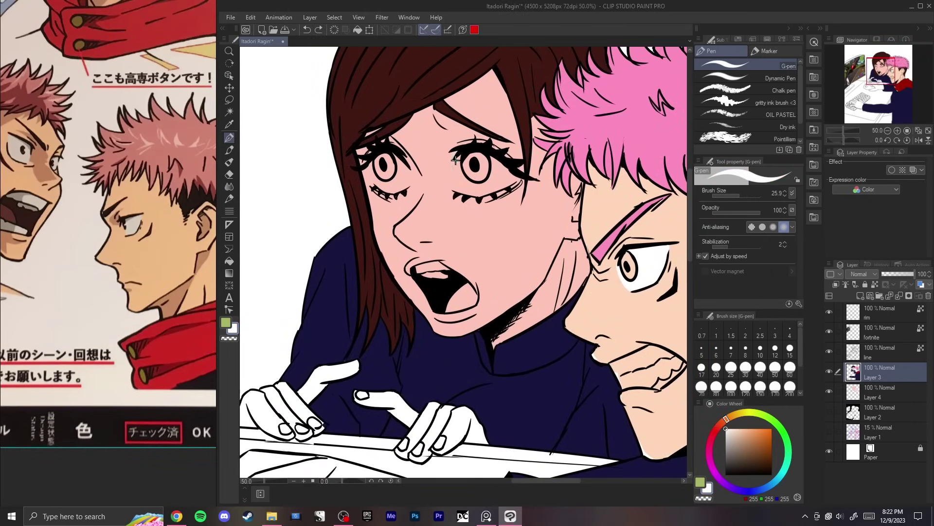
key(ctrl+0)
drag(421, 202, 428, 241)
scroll(429, 242, up, 8)
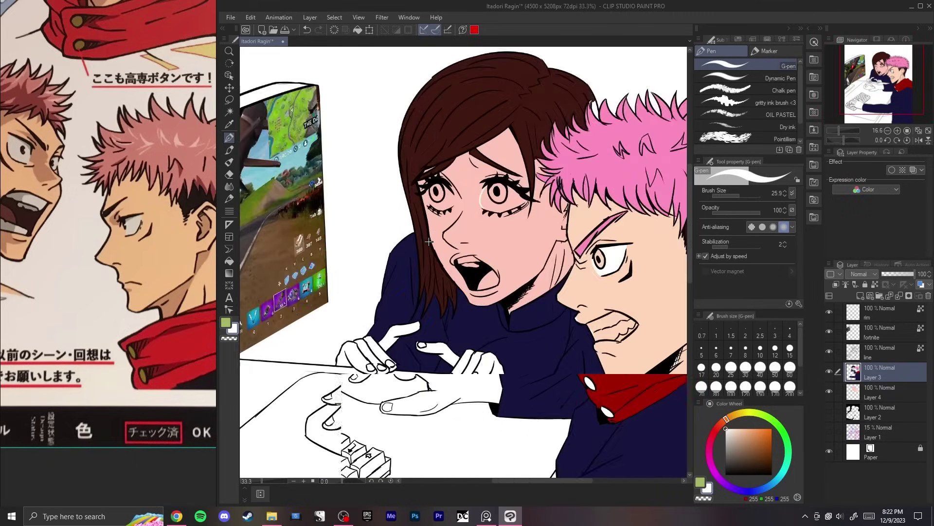
mouse_move(438, 185)
mouse_down()
mouse_move(435, 228)
mouse_move(447, 199)
mouse_up()
key(ctrl+z)
drag(453, 199, 449, 247)
drag(340, 168, 346, 239)
key(ctrl+z)
Step: Color the onlooker's hands with her pink skin tone, leaving the fingernails unfilled
click(378, 233)
drag(599, 202, 391, 214)
key(g)
click(427, 249)
key(e)
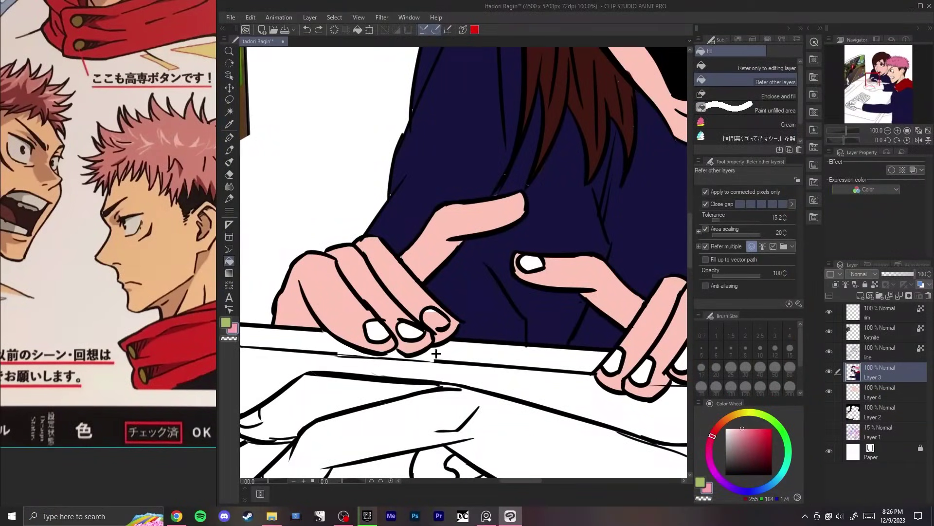
Step: Try a light pink, RGB 255, 164, 174, on the onlooker's fingernails
click(376, 332)
click(409, 332)
click(433, 319)
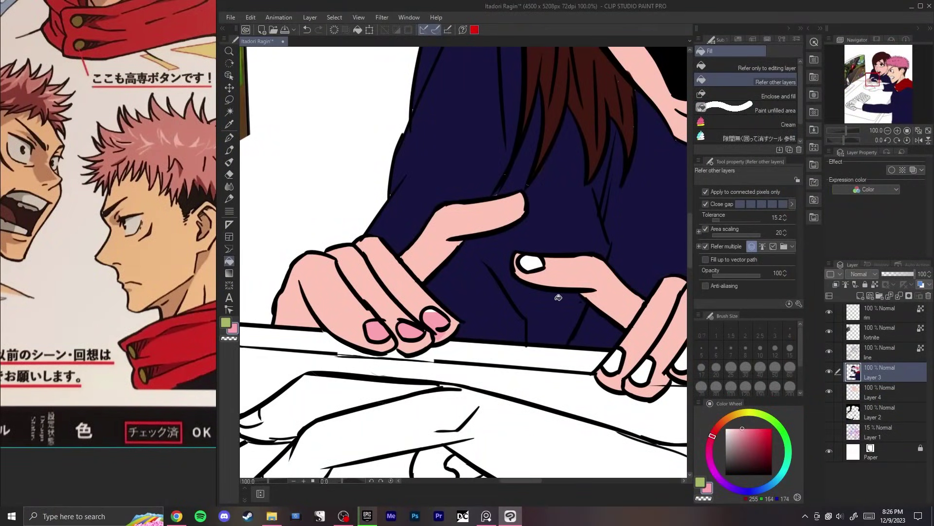
click(534, 263)
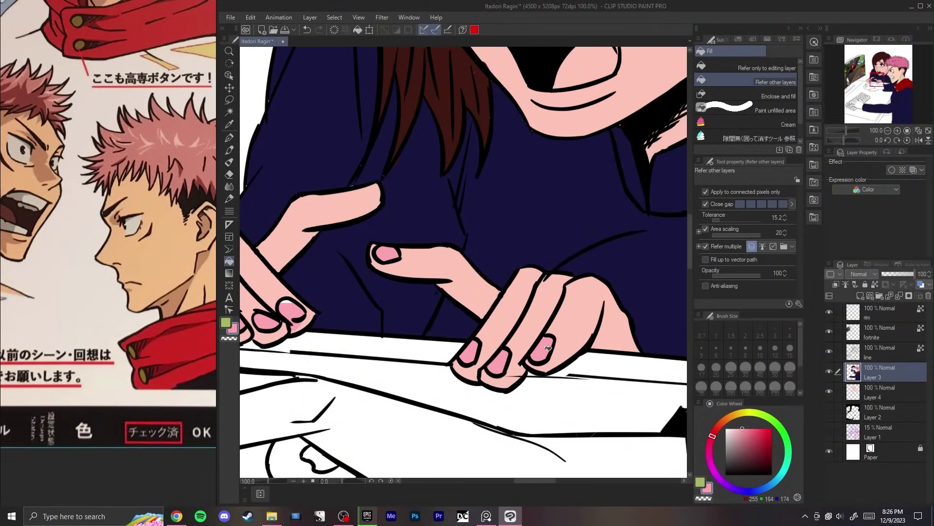
drag(426, 394, 589, 364)
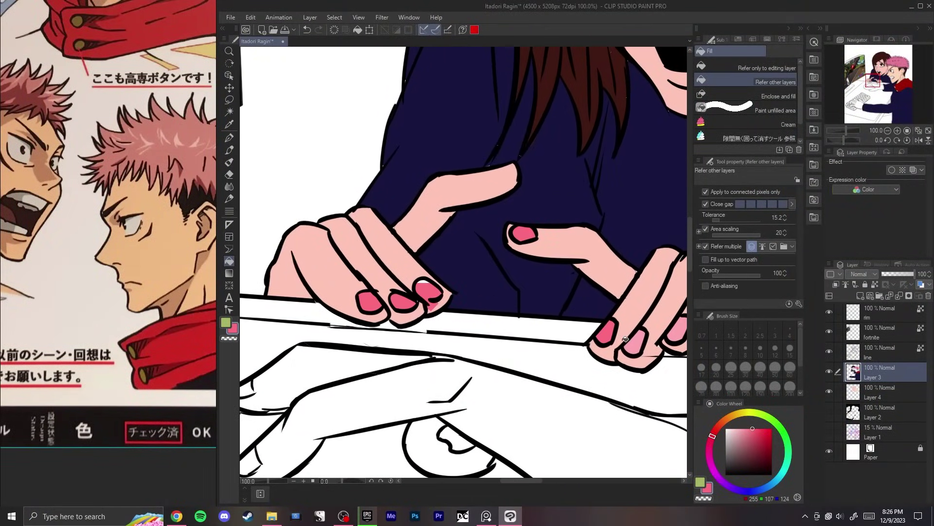
Step: Refill the onlooker's fingernails with a stronger pink, RGB 255, 107, 124
click(634, 342)
click(677, 331)
drag(426, 344, 439, 363)
key(p)
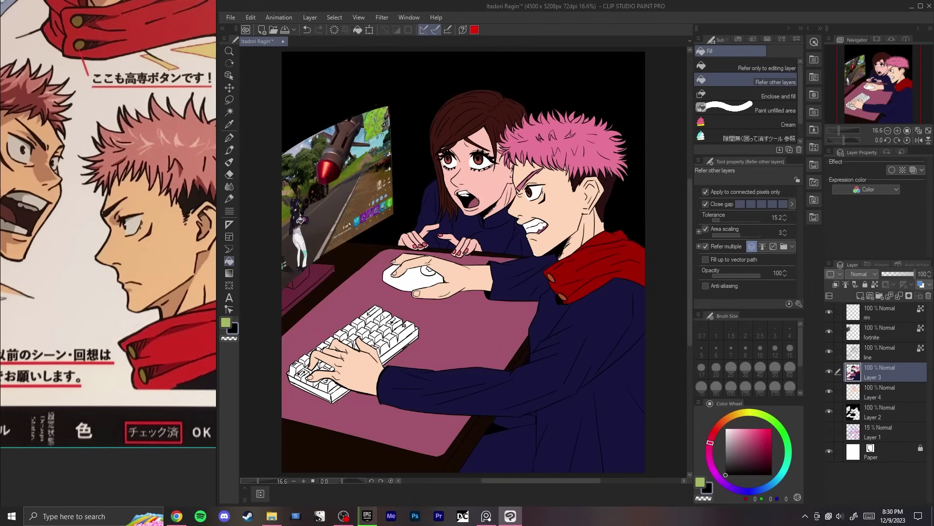
Step: Color the keyboard's case side black and the tops of its letter keycaps cyan on Layer 2
key(ctrl+z)
key(ctrl+y)
key(p)
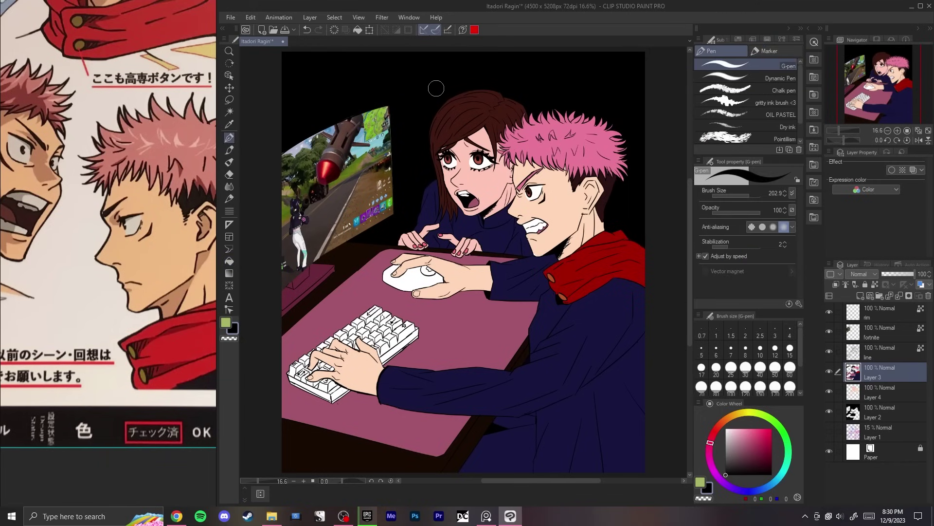
drag(457, 399, 562, 296)
scroll(454, 348, up, 4)
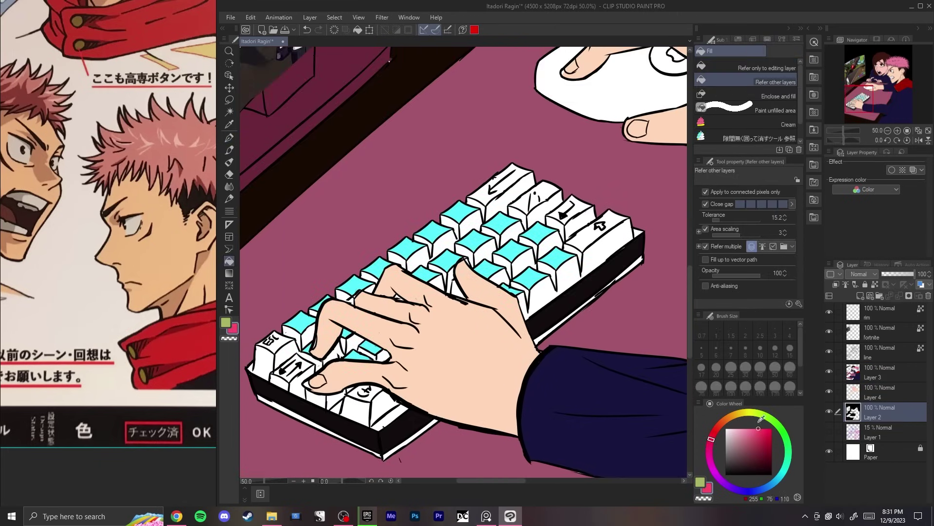
Step: Fill the four large keycap tops at the keyboard's far end with hot pink, RGB 255, 70, 106
click(579, 210)
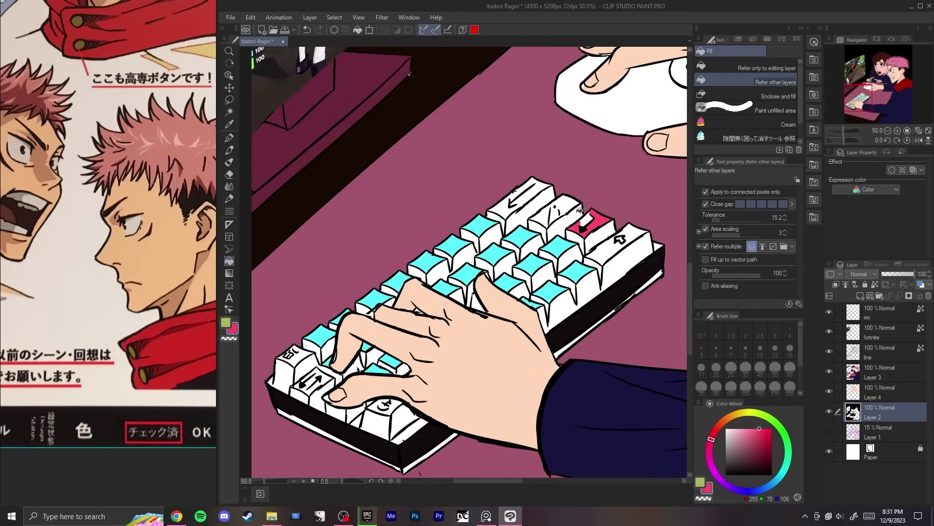
click(518, 197)
click(555, 212)
click(619, 237)
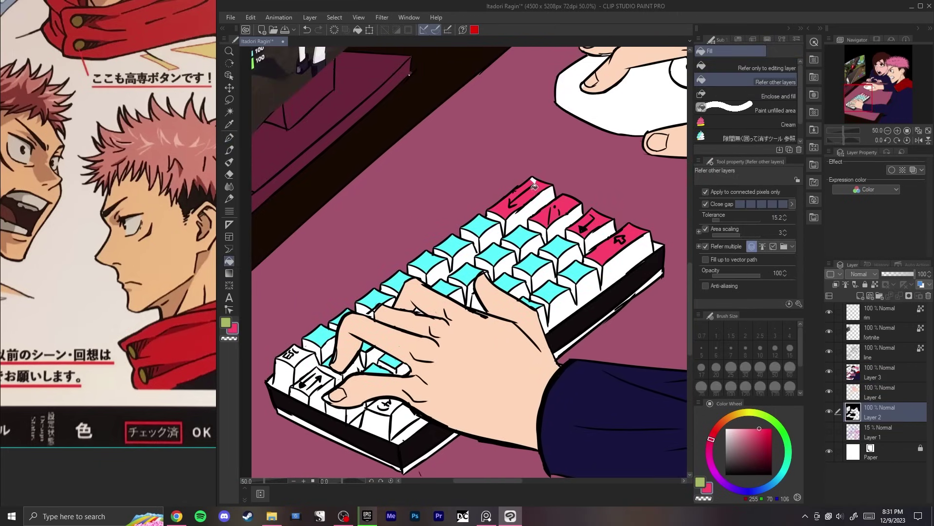
Step: Fill the modifier keycap tops at the keyboard's near end, beside the gamer's thumb, with the same hot pink
click(344, 347)
drag(420, 371, 421, 341)
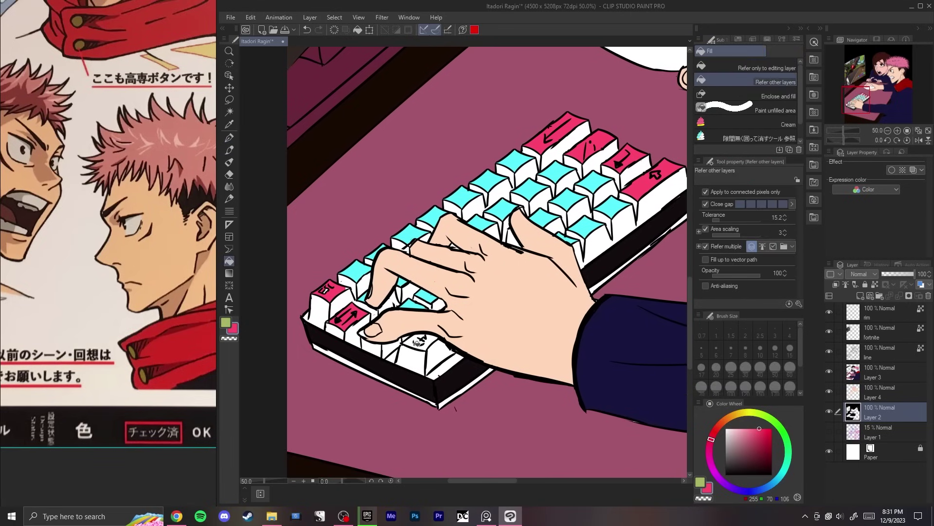
click(424, 342)
click(414, 340)
scroll(381, 315, down, 1)
scroll(381, 316, up, 3)
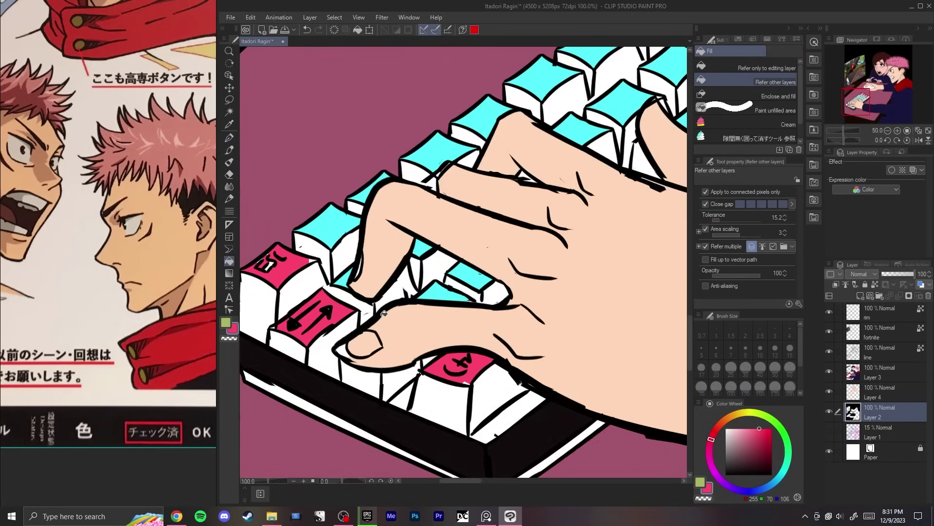
key(p)
key(ctrl+0)
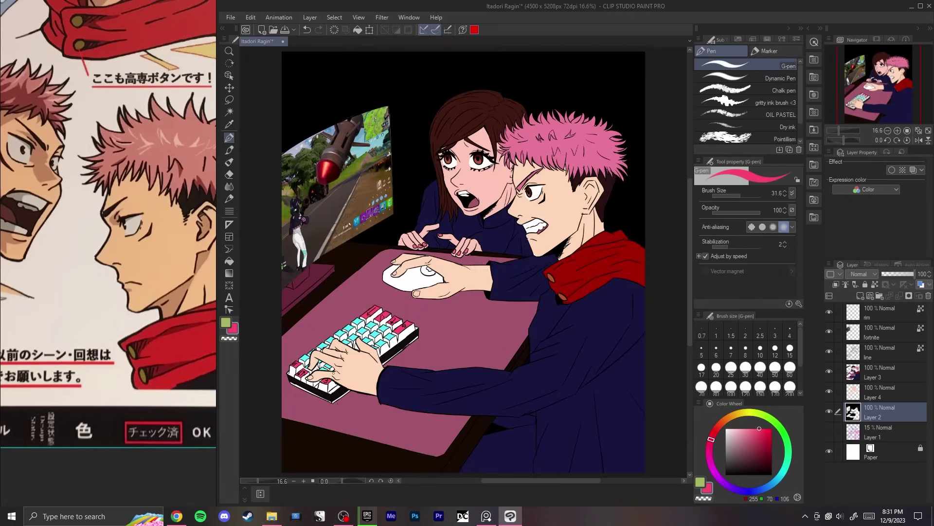
Step: Erase the rough lineart along the white lower edge of the keyboard on the line layer
key(h)
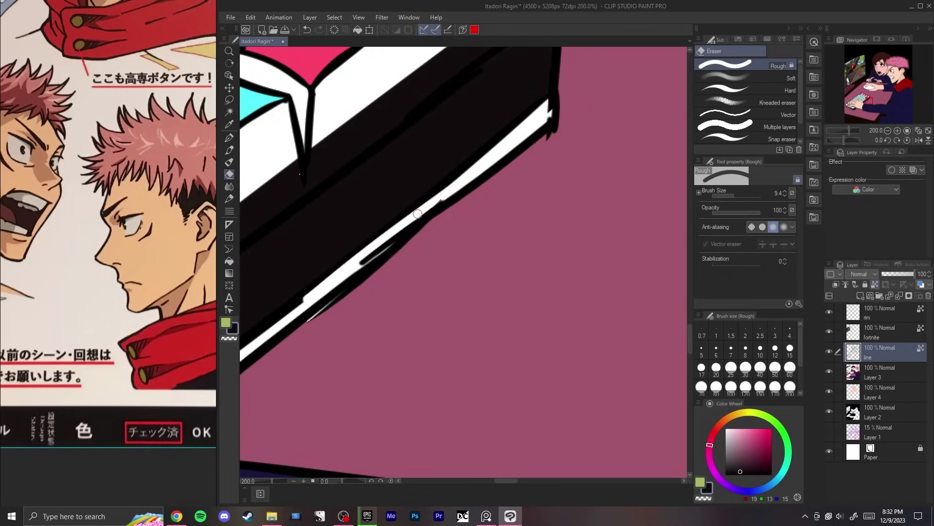
key(ctrl+z)
drag(462, 185, 329, 289)
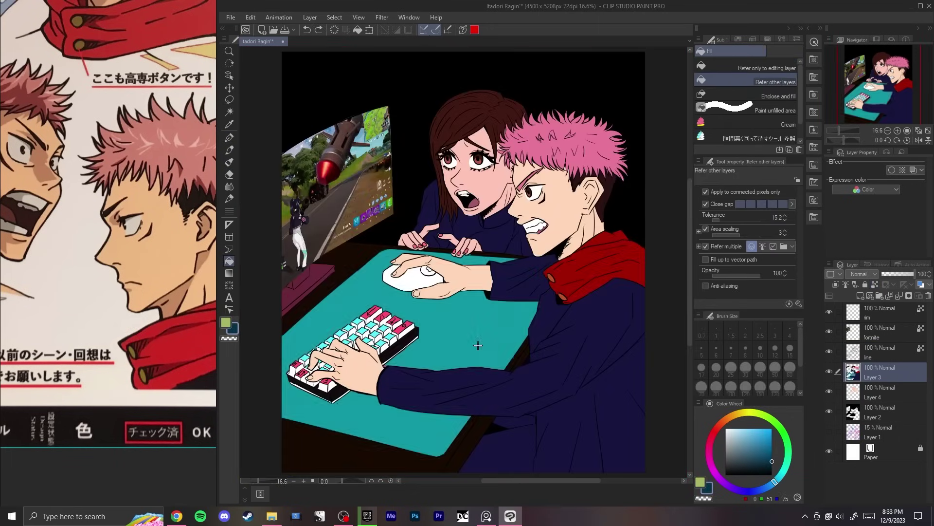
Step: Compare the teal desk mat with the plum one and undo the teal fill
key(ctrl+z)
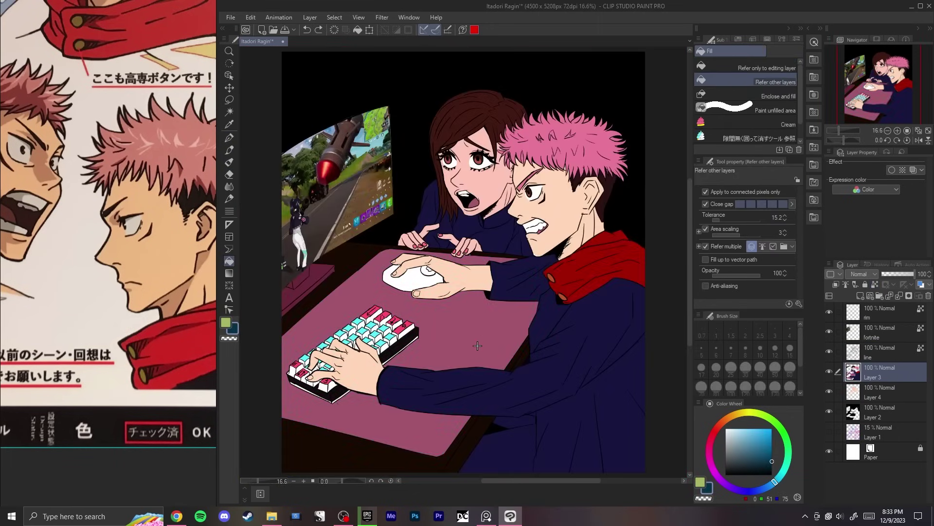
key(ctrl+y)
key(ctrl+z)
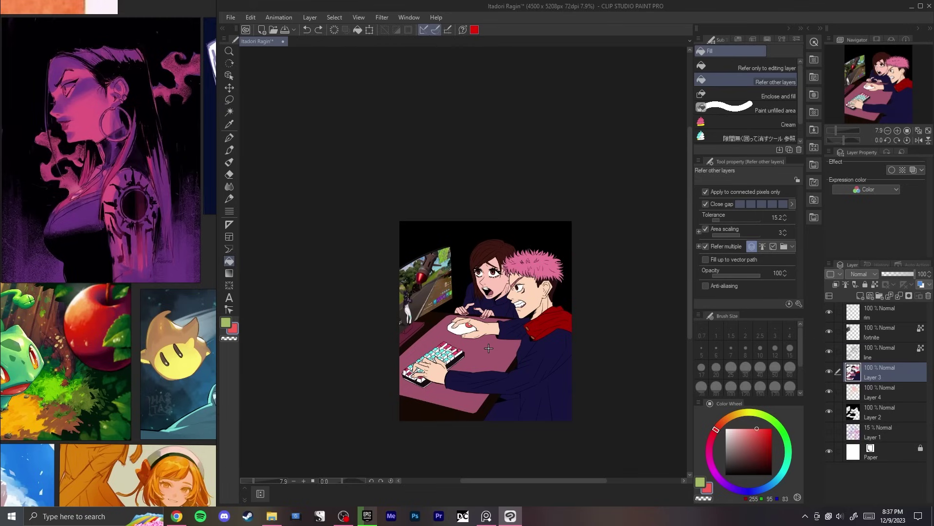
Step: Shift the flat colors toward more saturated magenta and purple tones
click(489, 348)
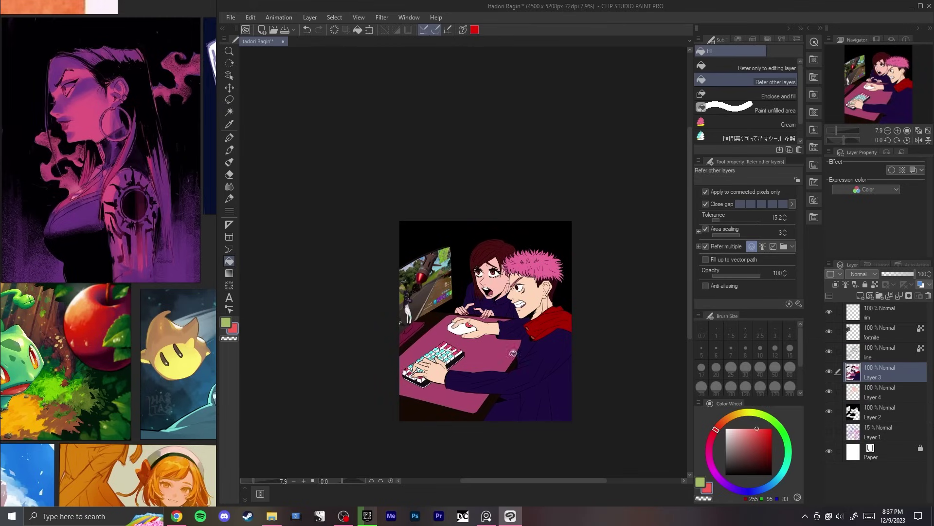
scroll(512, 353, up, 2)
scroll(475, 373, down, 4)
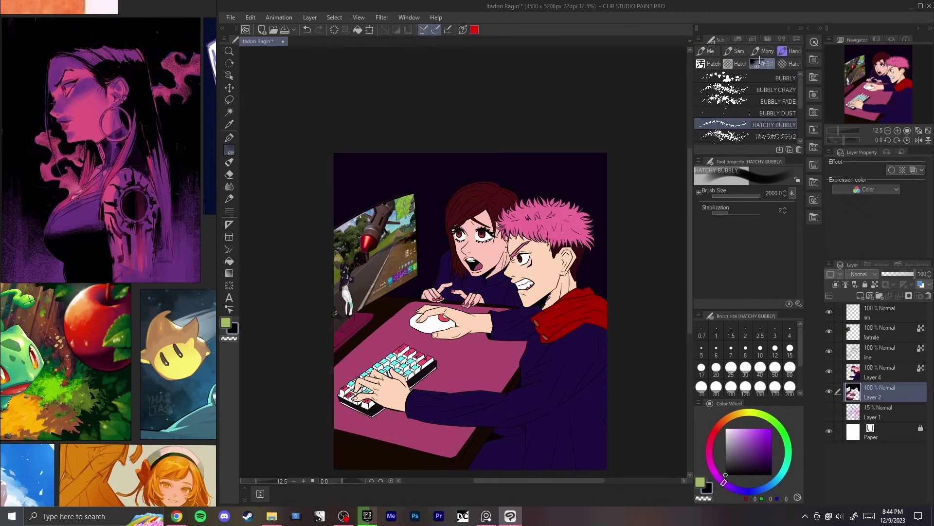
Step: Try a hatching brush and a bright purple G-pen rim stroke above the monitor's upper edge, undoing the stroke
mouse_move(800, 90)
mouse_down()
mouse_move(800, 110)
mouse_move(796, 87)
mouse_up()
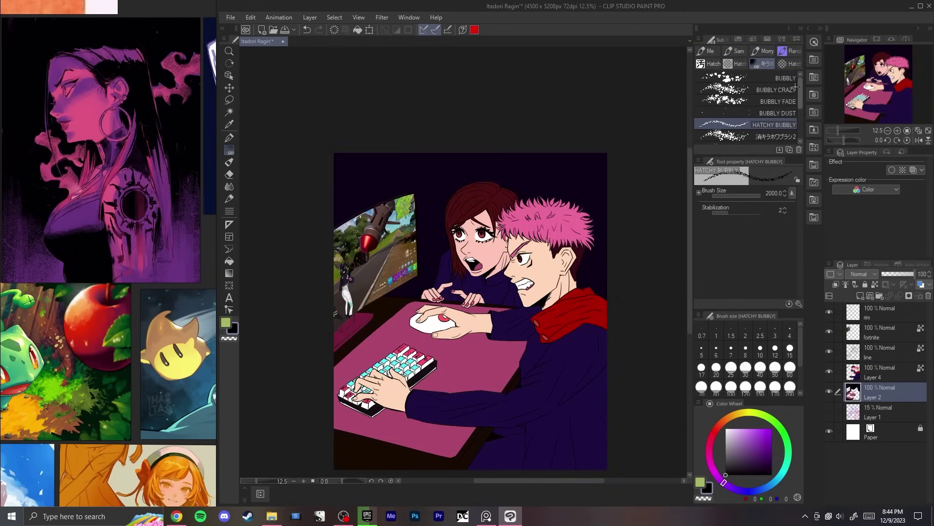
click(740, 64)
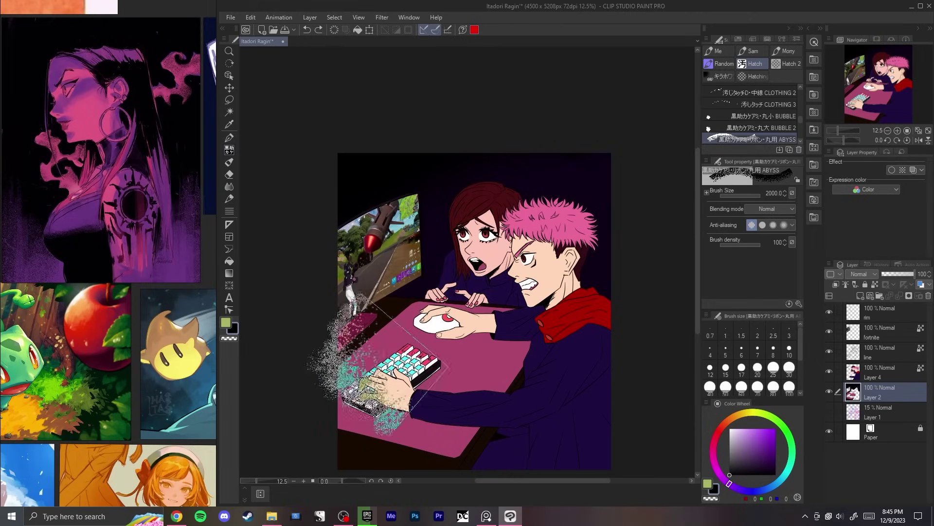
key(p)
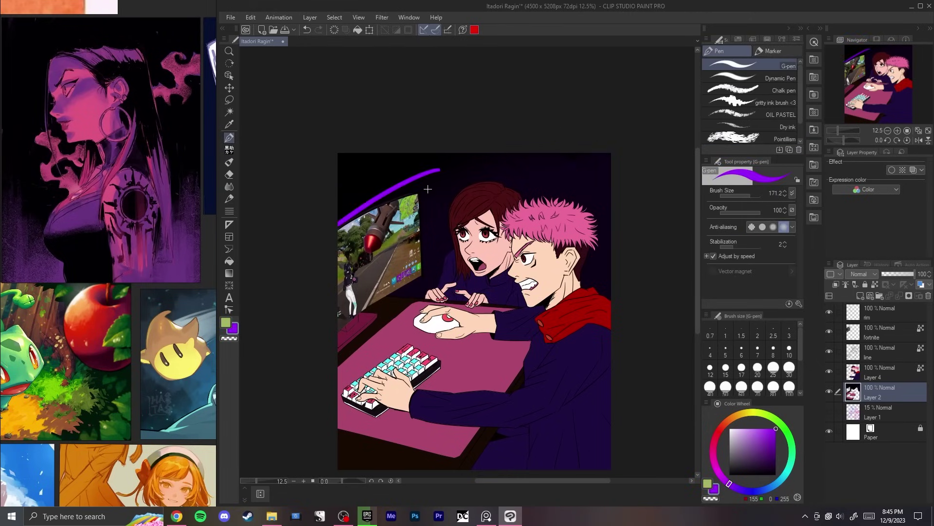
drag(448, 169, 366, 199)
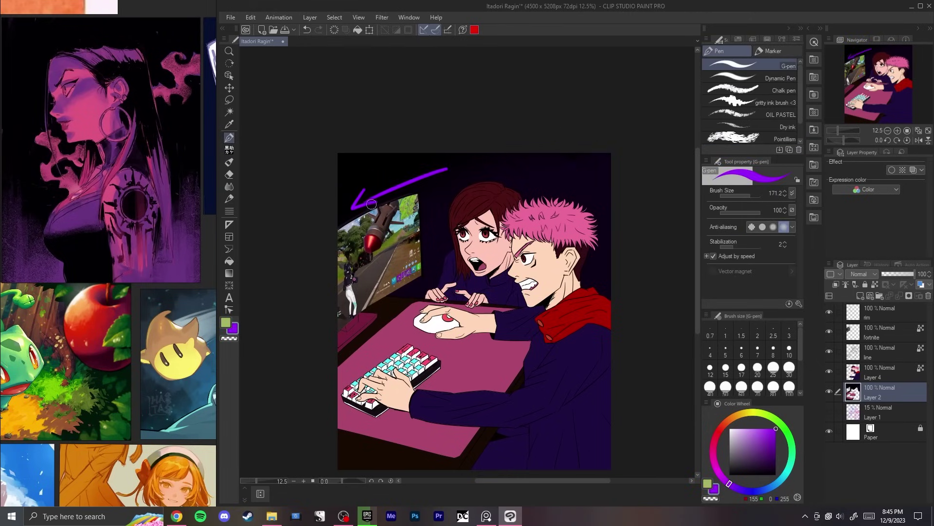
key(ctrl+z)
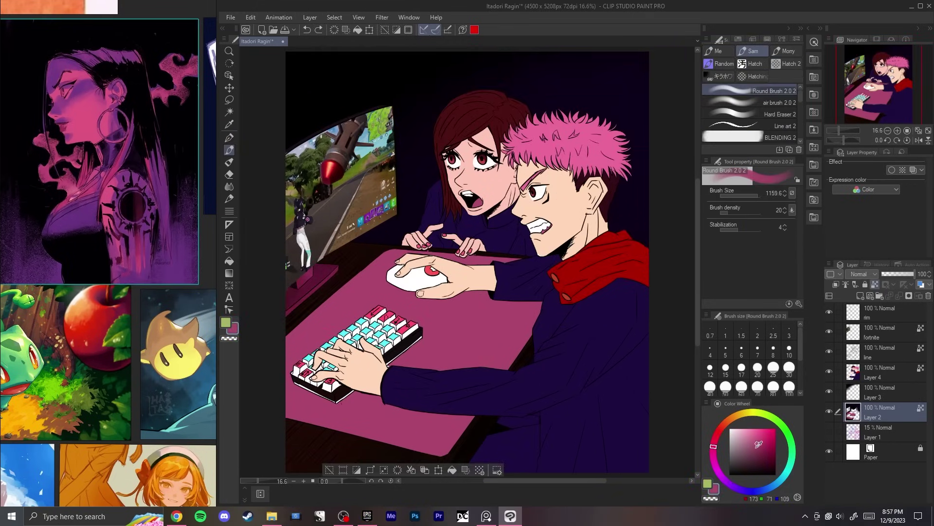
Step: Repaint the desk mat in a richer magenta (RGB 190, 48, 103) and paint a darker band along its near edge
click(757, 440)
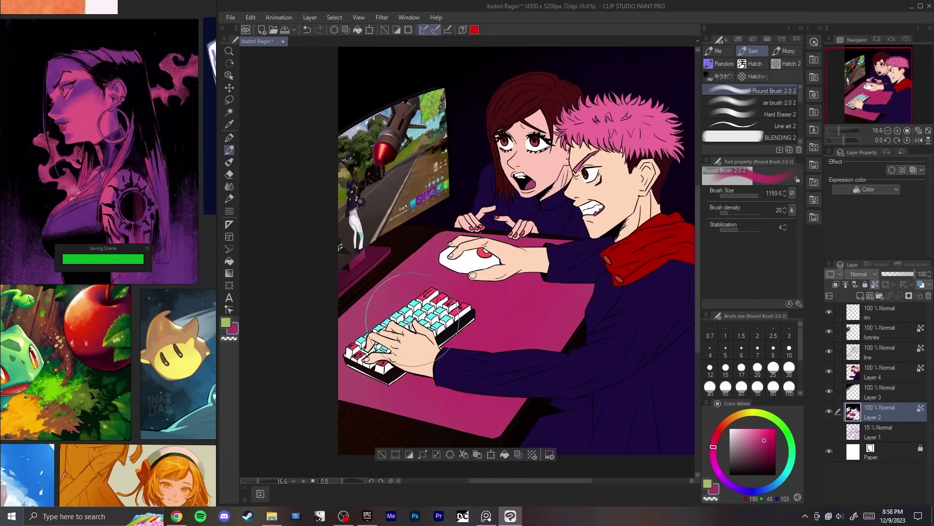
key(j)
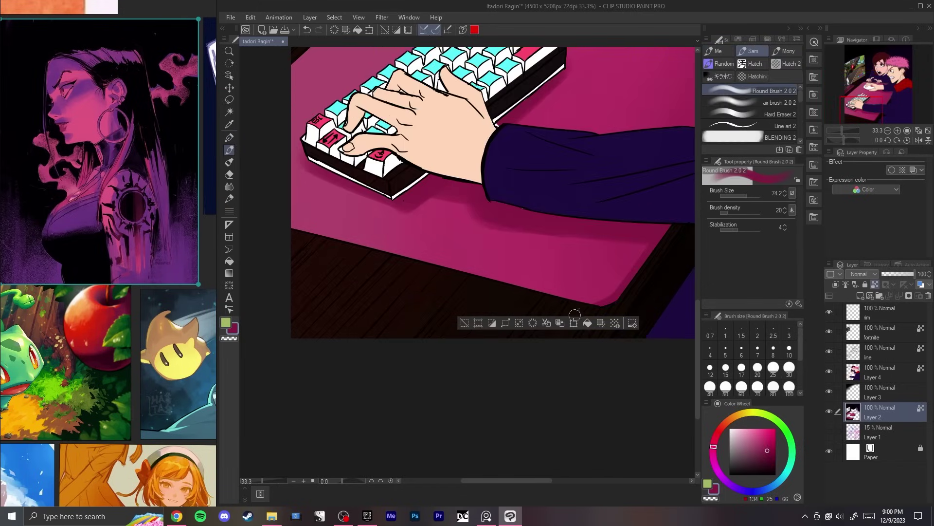
drag(648, 312, 345, 236)
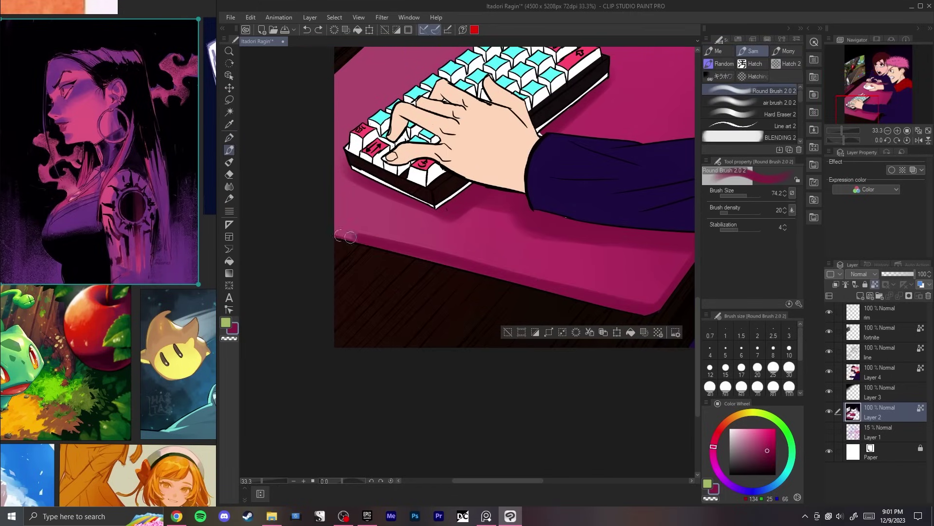
key(ctrl+z)
drag(649, 312, 322, 234)
drag(422, 262, 610, 310)
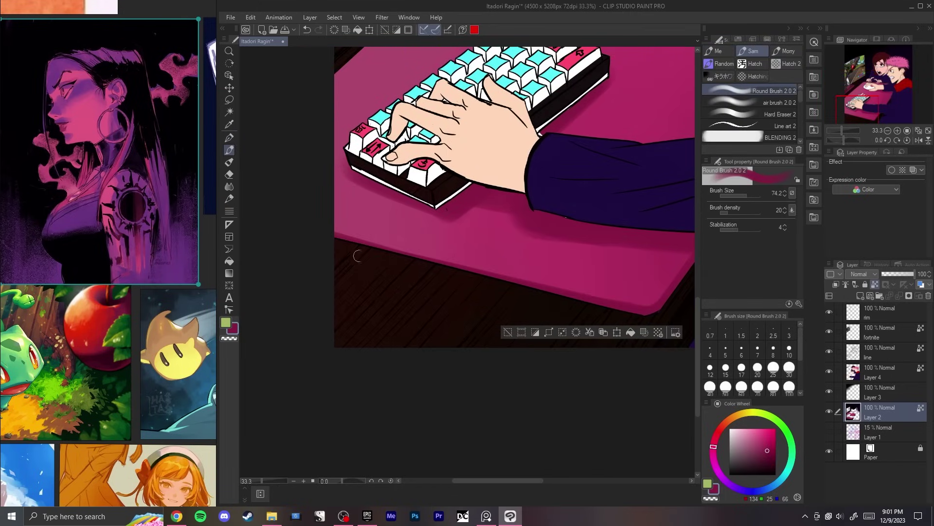
drag(485, 278, 285, 212)
key(ctrl+z)
drag(591, 304, 269, 218)
key(ctrl+z)
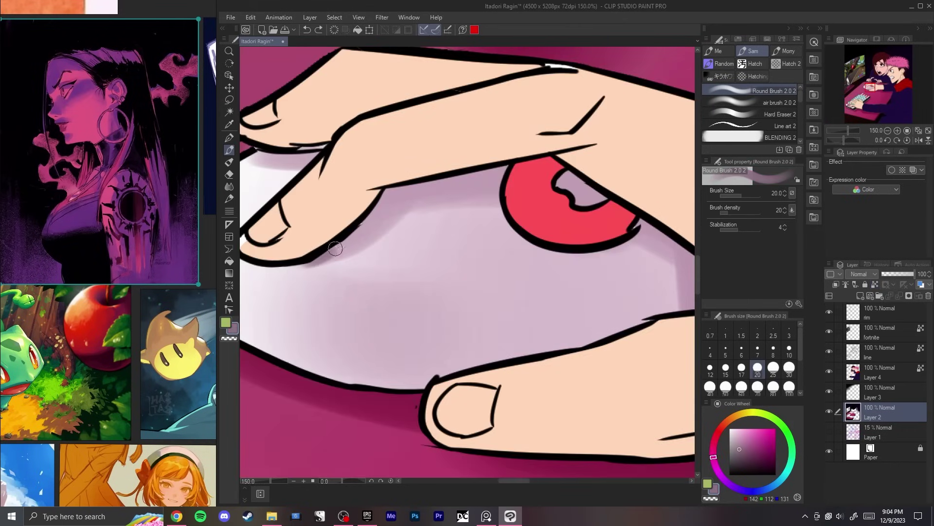
Step: Shade the white mouse beneath the gamer's fingers with soft grayish purple using the Round Brush at size 20
key(ctrl+y)
key(ctrl+z)
key(ctrl+y)
key(ctrl+z)
mouse_move(309, 261)
mouse_down()
mouse_move(364, 227)
mouse_move(389, 189)
mouse_move(527, 161)
mouse_move(514, 164)
mouse_move(577, 175)
mouse_up()
drag(516, 190, 560, 214)
key(ctrl+z)
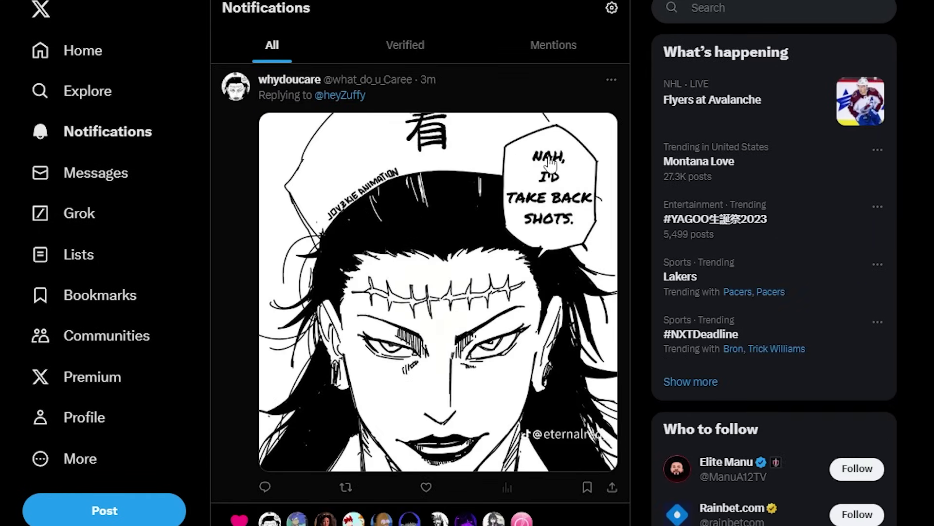
Step: On X, open the manga-panel reply and write "sorry bro bro, her specicalty is fire & arson, she'll set your dick on fire"
click(249, 280)
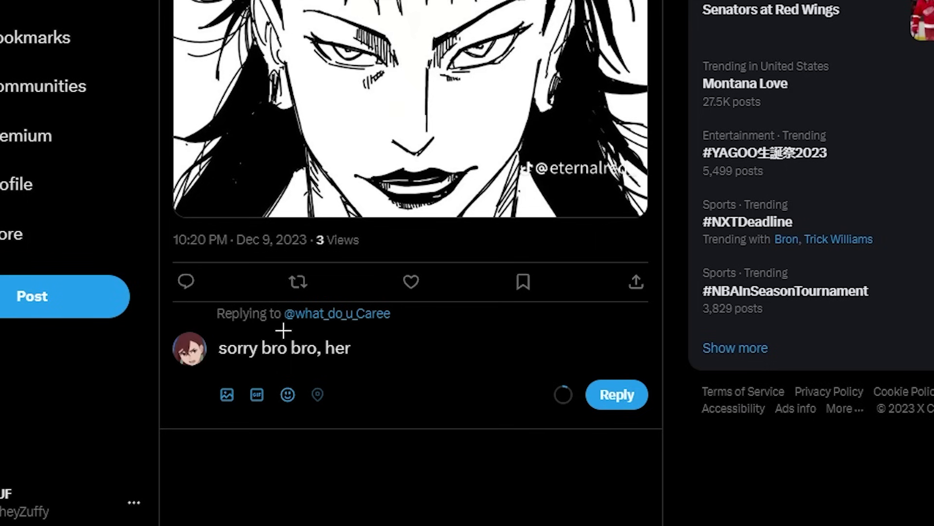
text(specicalty is fire)
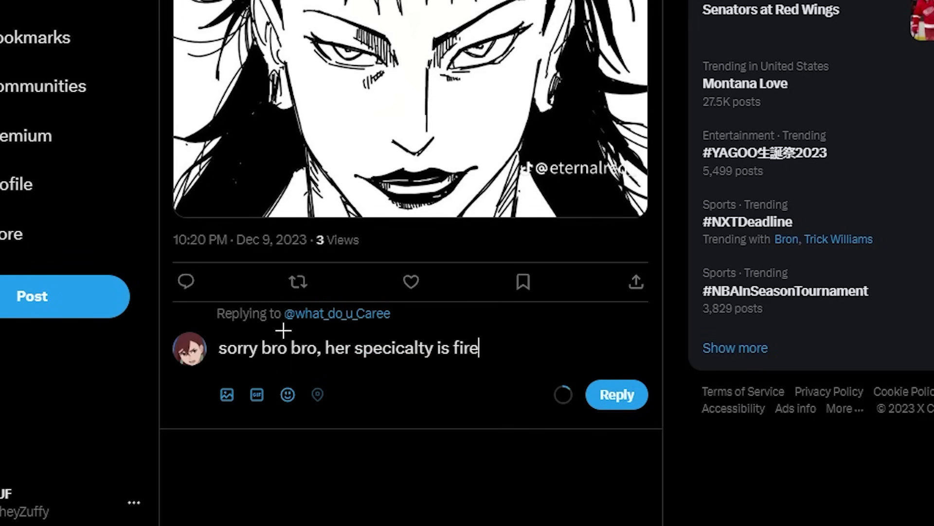
text( & arson, she'll)
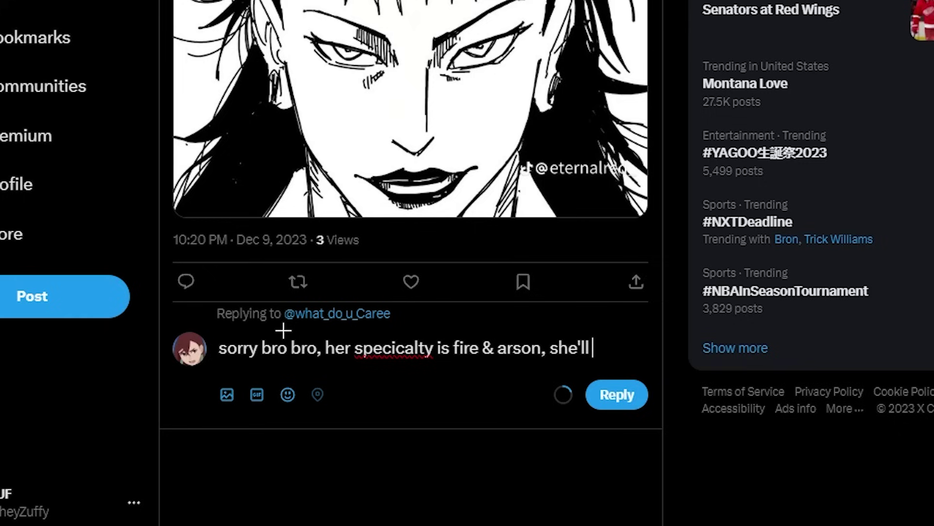
text( set your dick on)
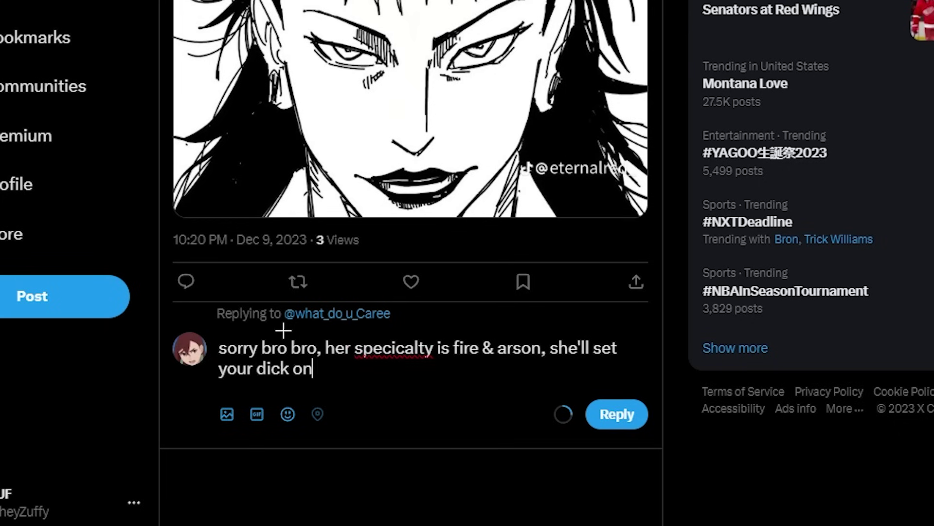
text( fire)
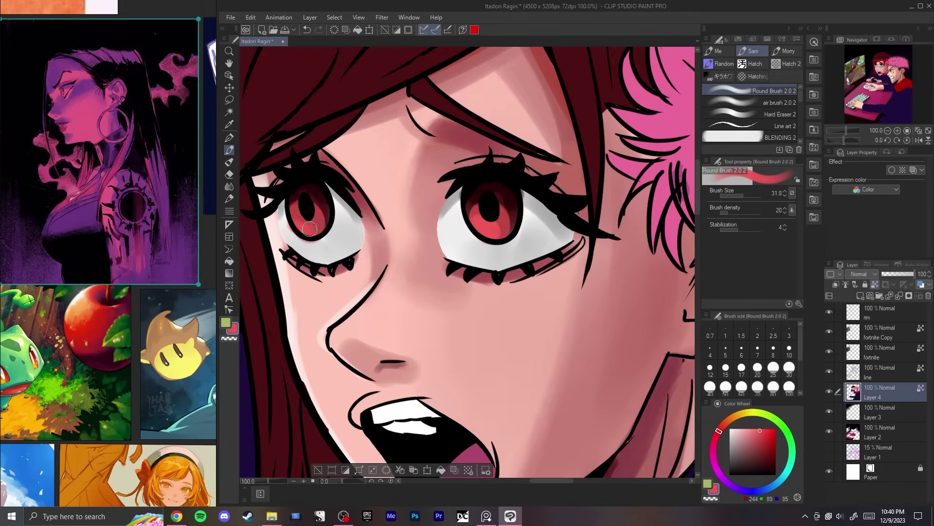
Step: Brush bright red (RGB 255, 20, 14) into the onlooker's iris nearer the gamer on Layer 4
click(773, 429)
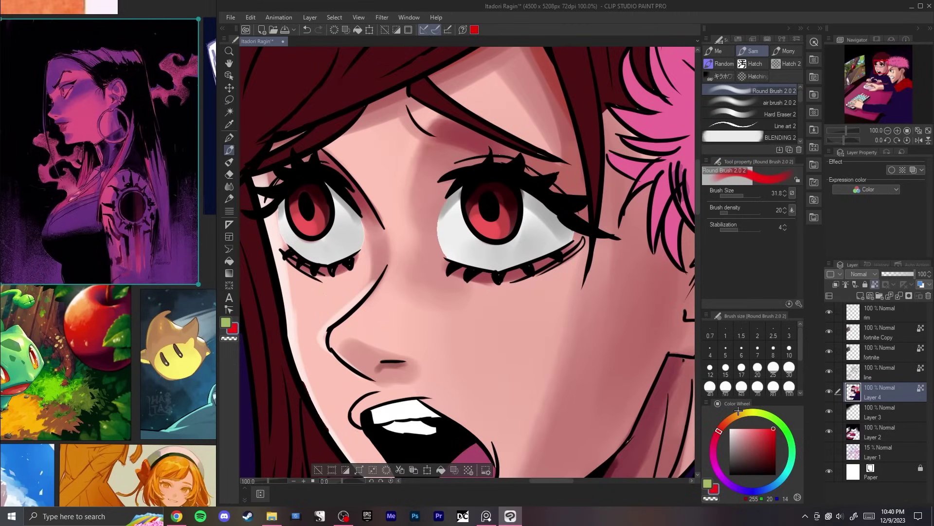
mouse_move(473, 198)
mouse_down()
mouse_move(486, 232)
mouse_move(503, 217)
mouse_up()
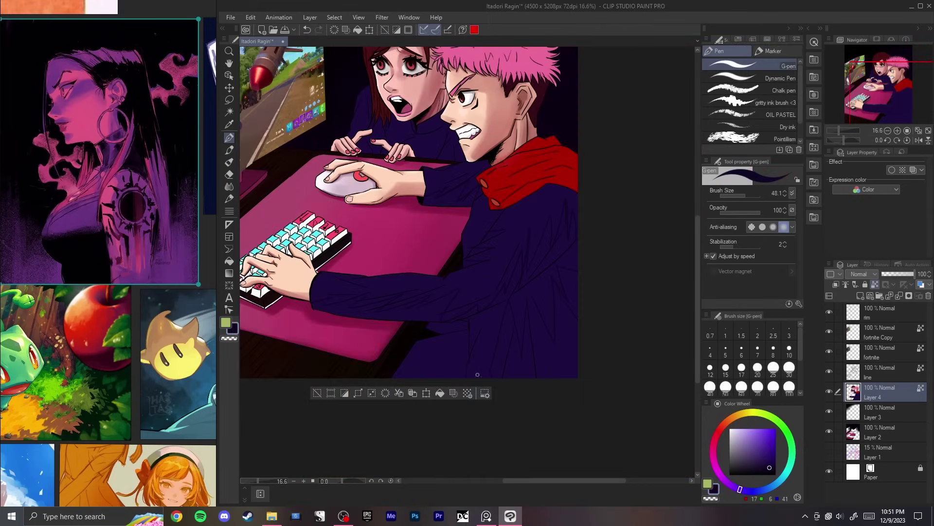
Step: Try a dark G-pen fold stroke near the lower edge of the gamer's jacket and undo it
drag(453, 367, 471, 331)
key(ctrl+z)
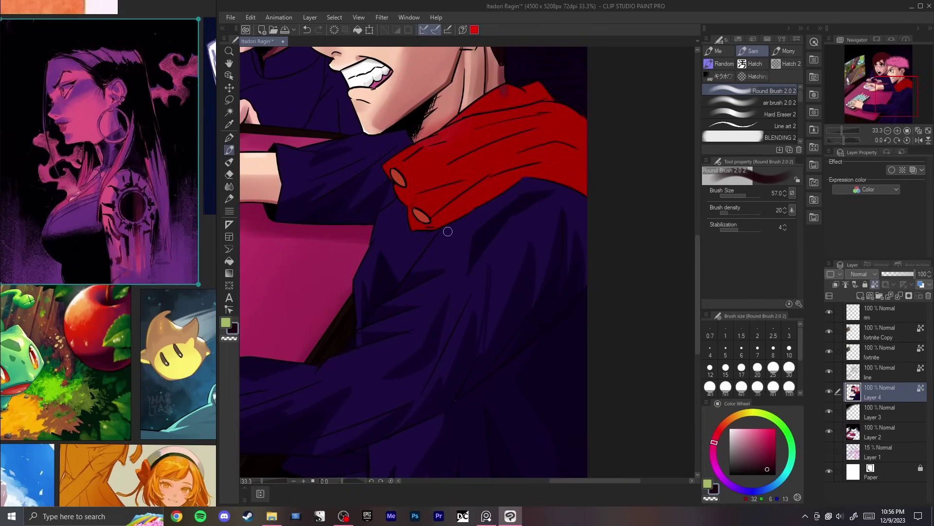
Step: Brush soft purple fold highlights (RGB 78, 43, 113) onto the shoulder and sleeve of the gamer's jacket
key(p)
alt+click(501, 216)
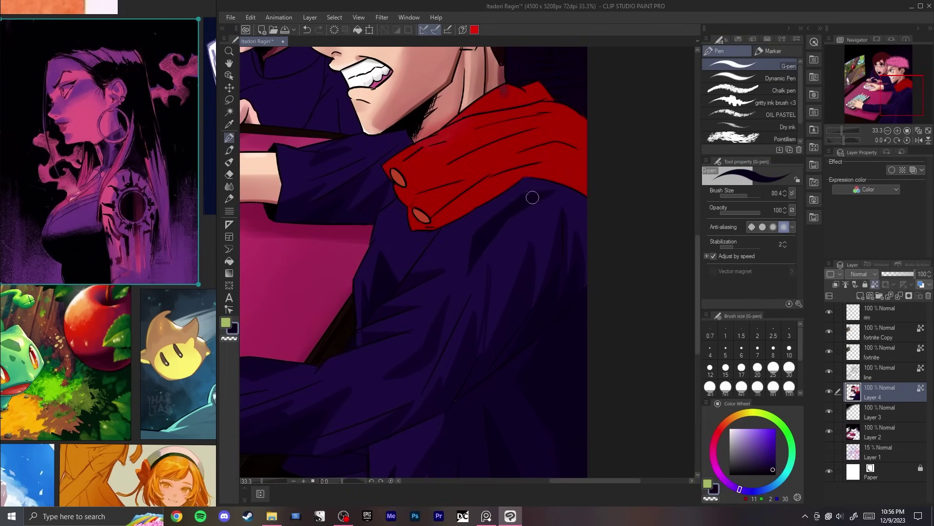
click(756, 451)
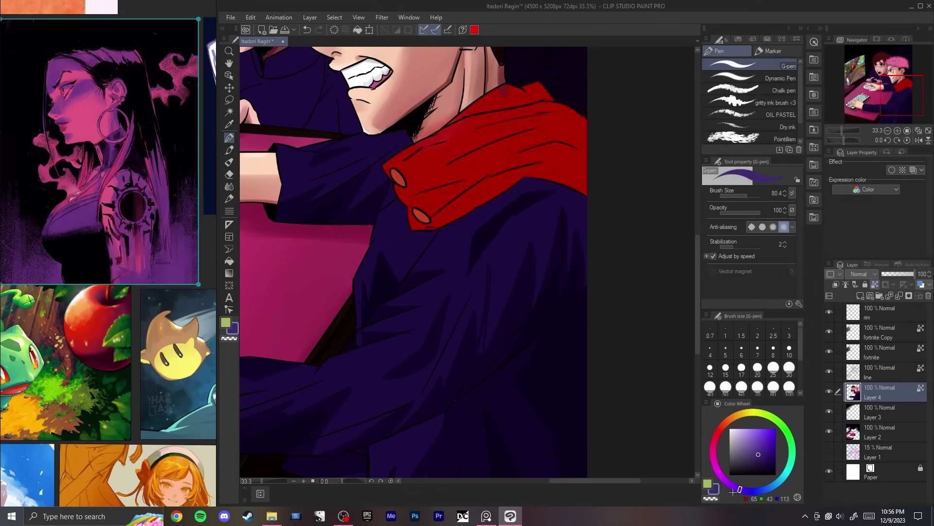
click(758, 454)
key(b)
mouse_move(515, 238)
mouse_down()
mouse_move(487, 323)
mouse_move(515, 263)
mouse_move(504, 240)
mouse_move(493, 259)
mouse_move(398, 294)
mouse_move(445, 284)
mouse_move(410, 299)
mouse_move(431, 302)
mouse_move(423, 312)
mouse_move(379, 329)
mouse_up()
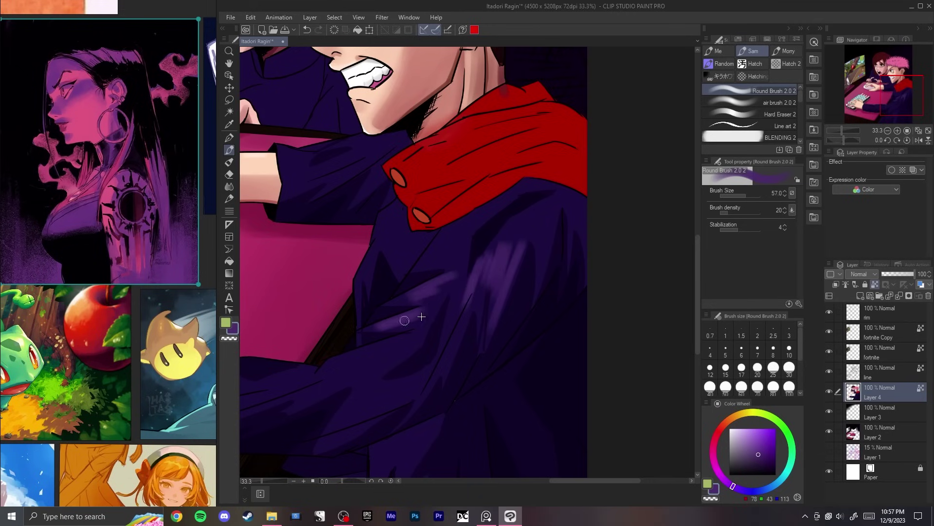
key(ctrl+z)
drag(422, 319, 382, 329)
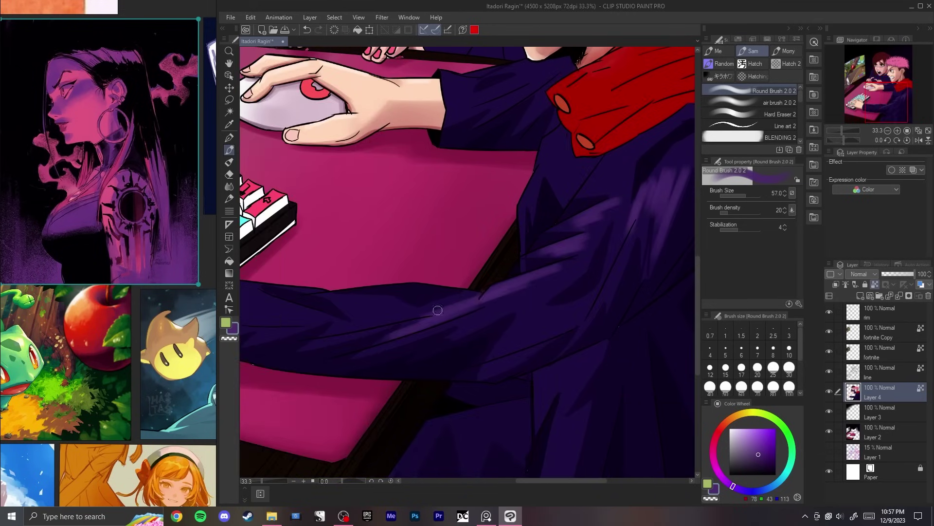
drag(462, 299, 371, 329)
key(ctrl+z)
scroll(479, 290, down, 2)
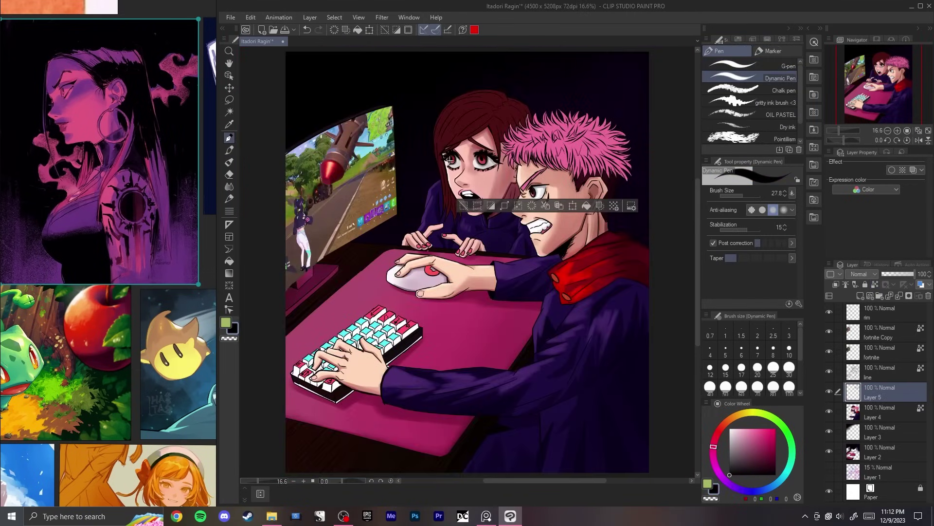
Step: Try raising the luminosity of the gamer's hair-strand layer to 85
key(ctrl+u)
drag(792, 251, 867, 250)
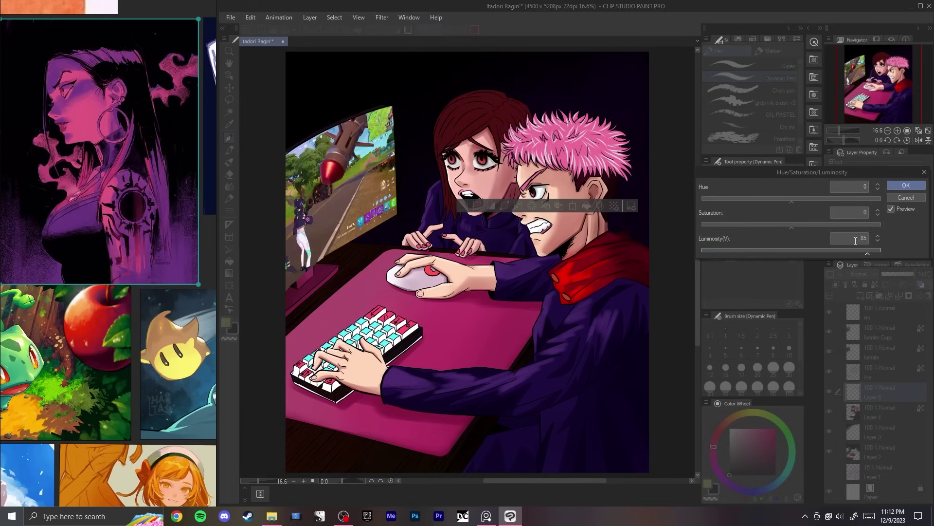
key(Return)
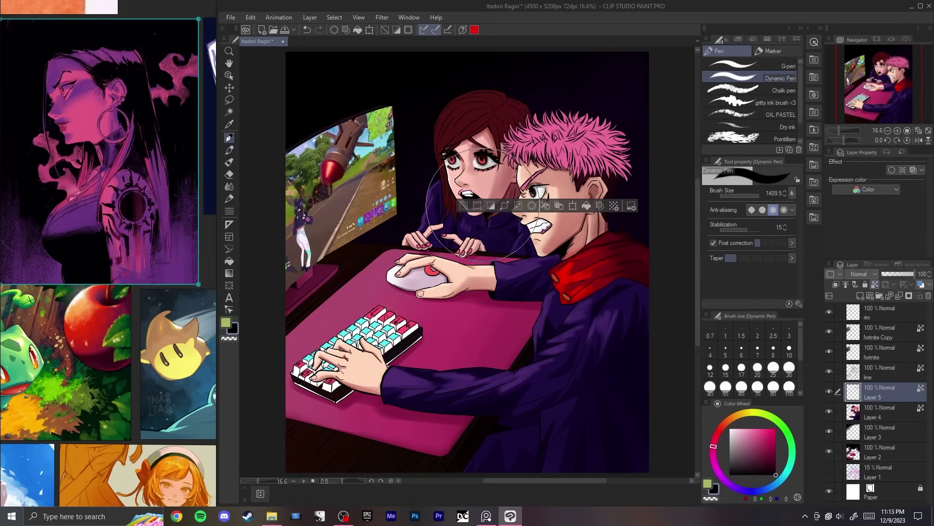
Step: Clear the selection and inspect the shading across the whole illustration
key(h)
key(h)
key(ctrl+d)
scroll(491, 163, down, 1)
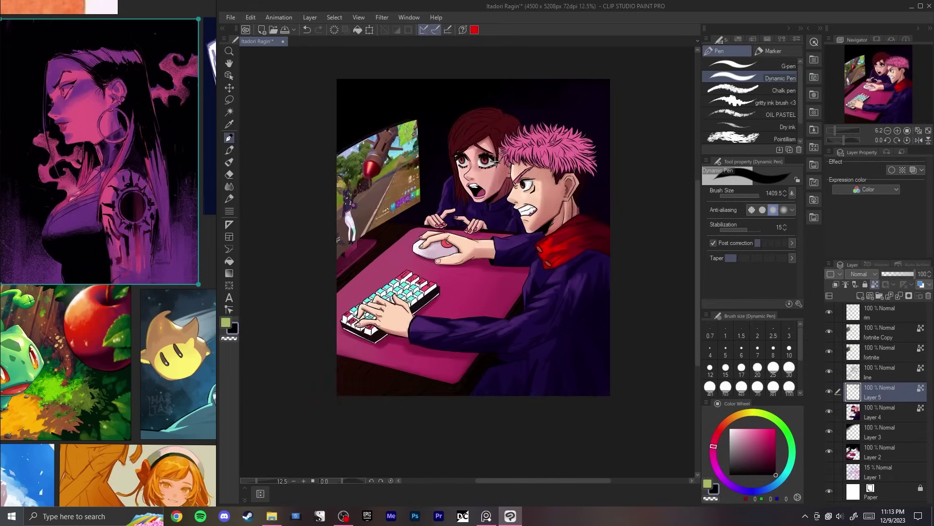
scroll(495, 161, up, 5)
scroll(480, 177, down, 3)
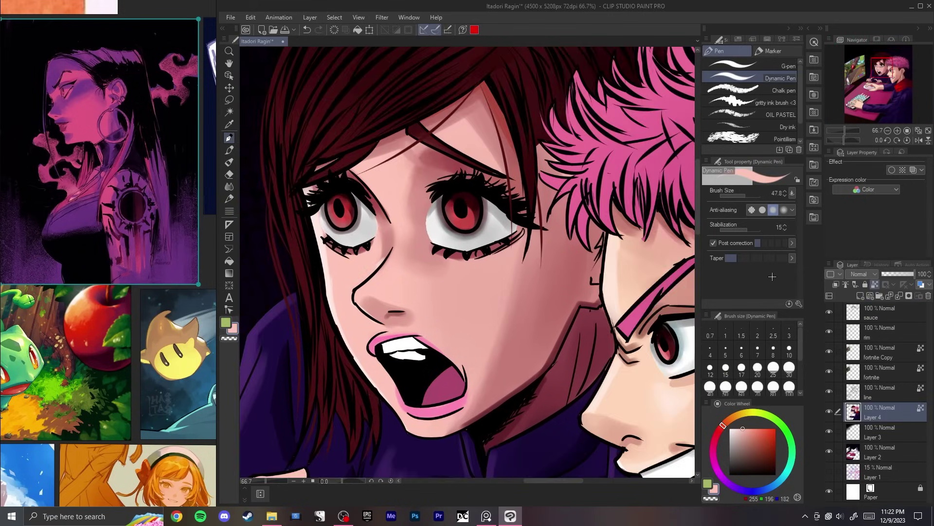
Step: Paint pure white catchlights in the onlooker's and gamer's eyes with the G-pen on the "sauce" layer
click(855, 319)
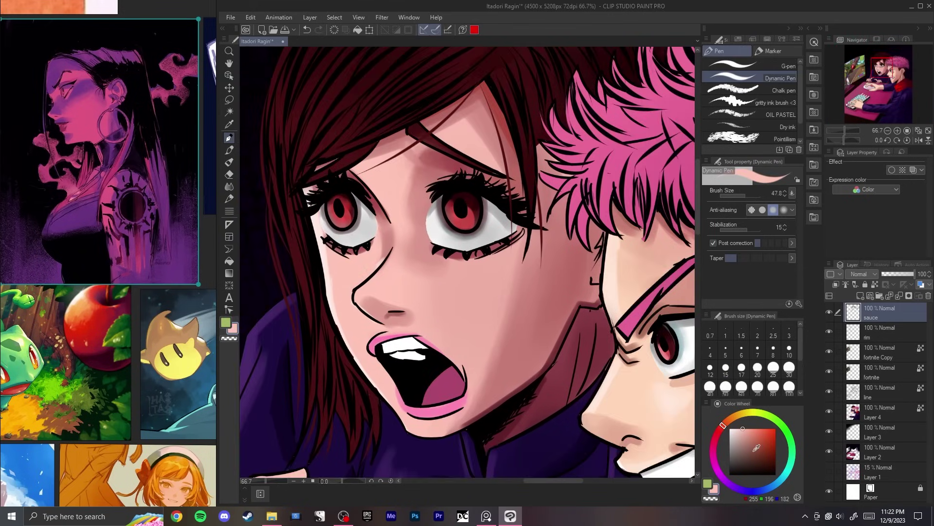
click(729, 429)
ctrl+alt+drag(437, 213, 453, 215)
click(479, 204)
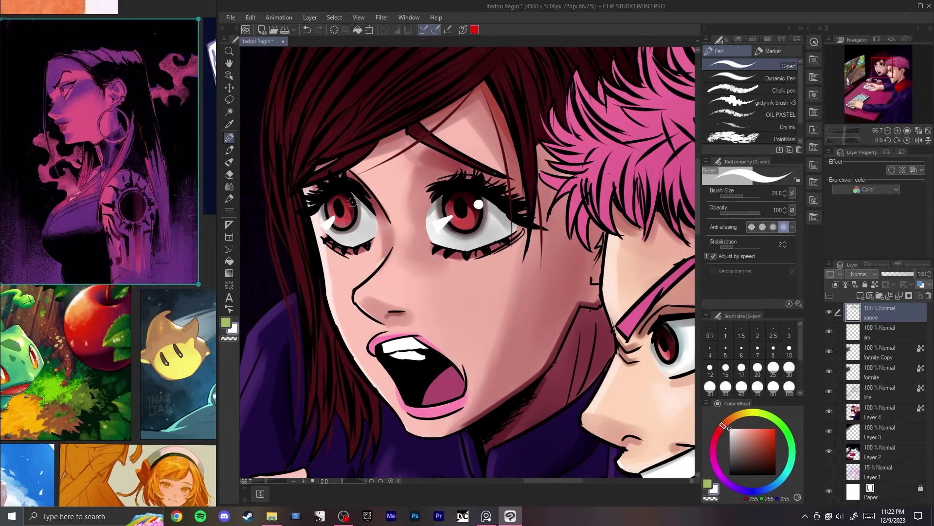
drag(465, 249, 471, 339)
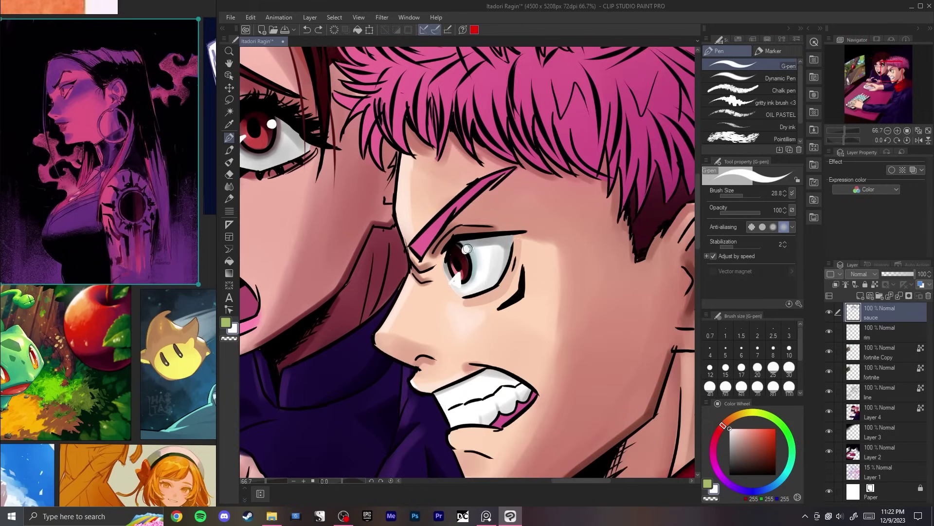
Step: Paint white highlights on the onlooker's lower lip and beside the nose line with the G-pen
key(ctrl+0)
scroll(471, 338, up, 5)
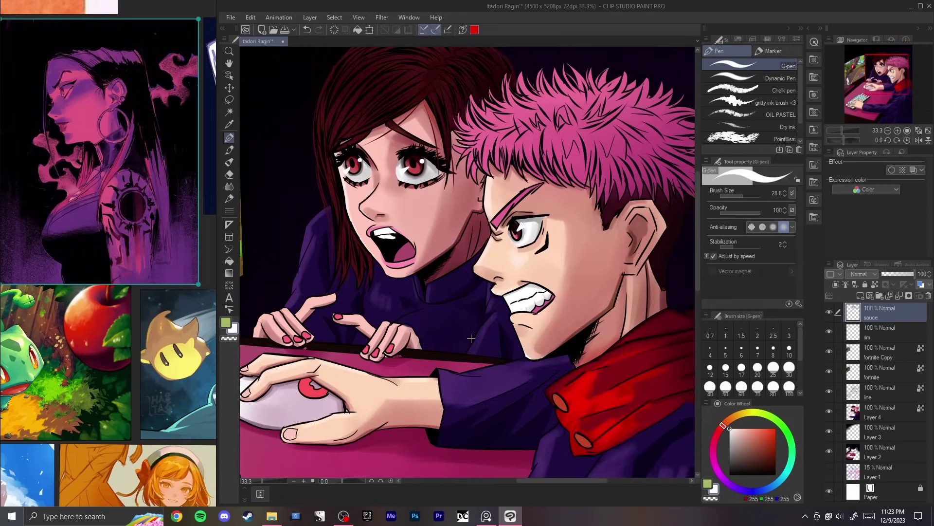
drag(489, 272, 464, 283)
drag(397, 68, 394, 126)
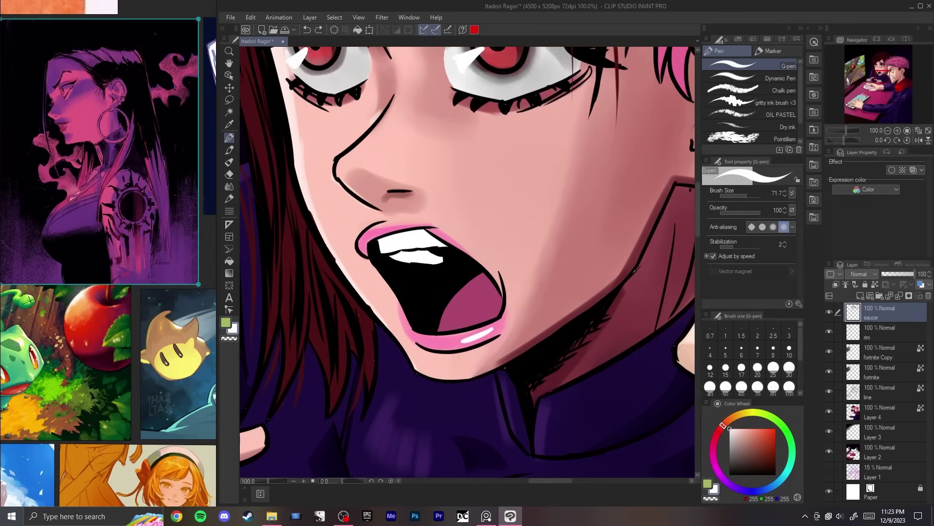
Step: Try soft gray Round Brush shading on the onlooker's upper teeth on Layer 4 and undo the latest strokes
mouse_move(444, 243)
mouse_down()
mouse_move(418, 236)
mouse_move(402, 272)
mouse_up()
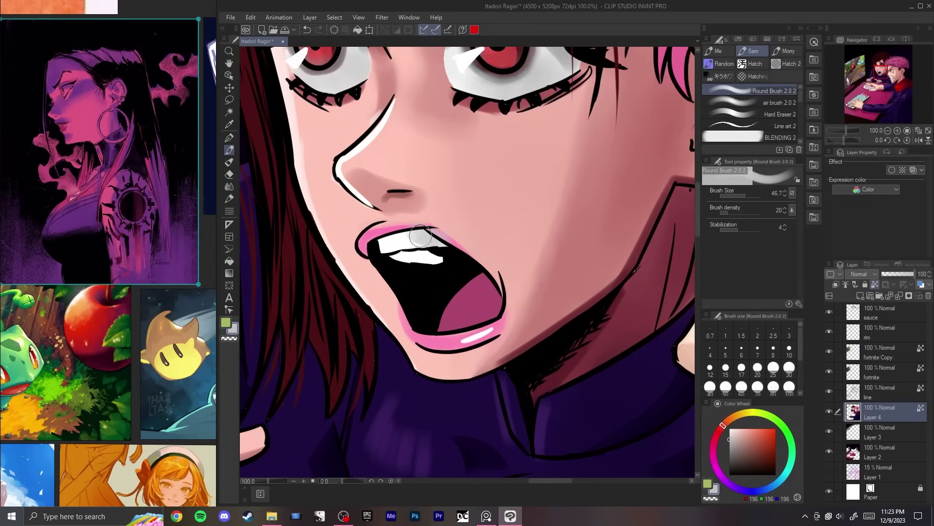
key(ctrl+z)
key(ctrl+z)
key(ctrl+z)
key(ctrl+z)
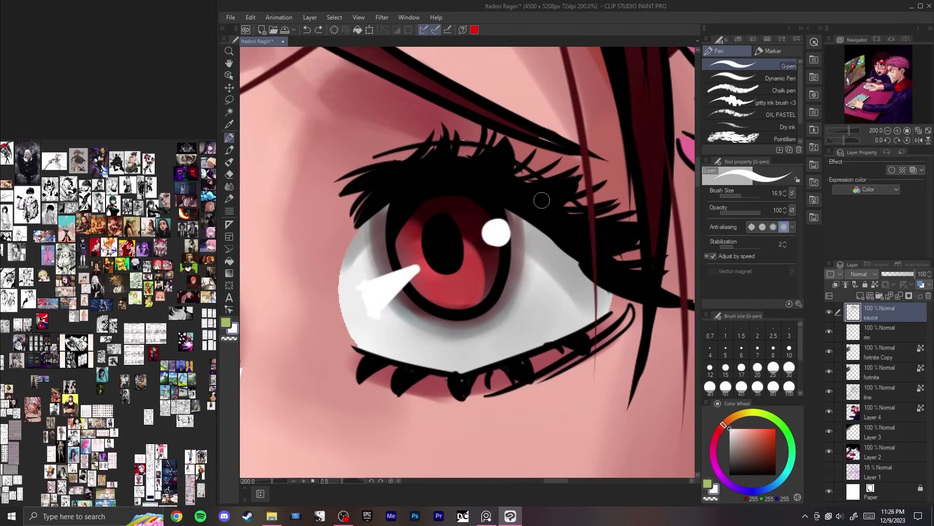
Step: Paint thin white highlight strokes along the onlooker's upper eyelashes with the G-pen on the "sauce" layer
drag(546, 199, 565, 193)
drag(538, 191, 557, 184)
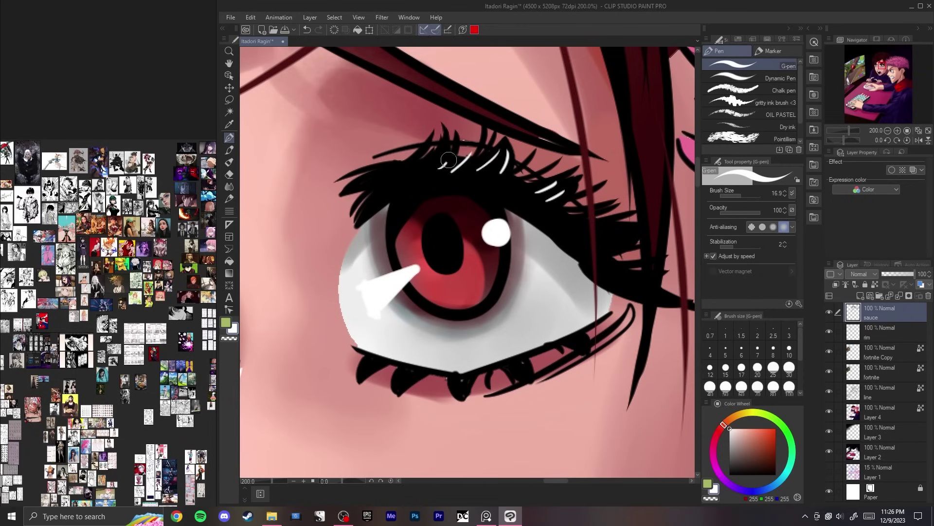
key(ctrl+0)
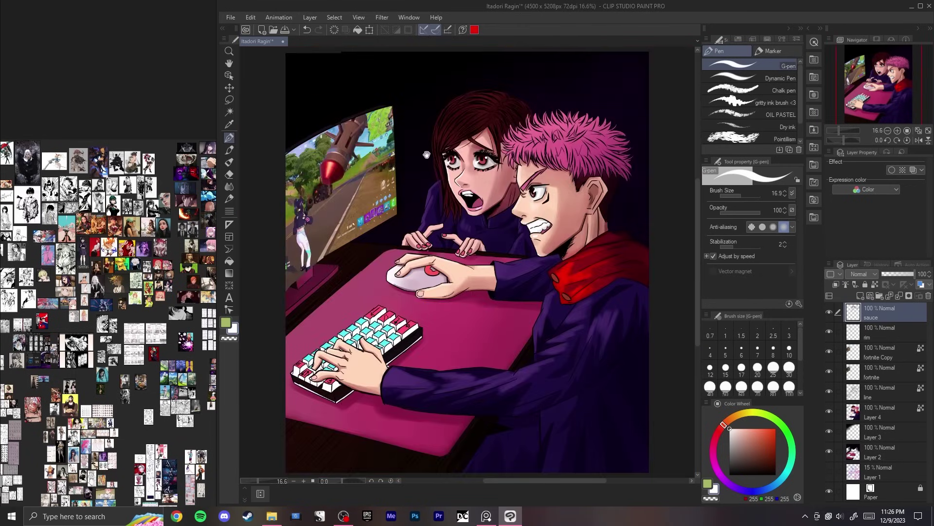
Step: Darken the onlooker's irises around the pupils on Layer 4 with the Round Brush in a near-black sampled from the artwork
scroll(481, 148, up, 7)
alt+click(524, 250)
key(b)
key(])
mouse_move(489, 238)
mouse_down()
mouse_move(548, 294)
mouse_move(481, 233)
mouse_move(494, 226)
mouse_move(490, 260)
mouse_move(500, 256)
mouse_move(488, 232)
mouse_move(491, 255)
mouse_move(502, 245)
mouse_move(488, 233)
mouse_move(497, 255)
mouse_move(498, 239)
mouse_move(486, 251)
mouse_move(448, 231)
mouse_move(484, 237)
mouse_move(480, 245)
mouse_move(495, 230)
mouse_up()
key(ctrl+z)
click(868, 392)
click(869, 408)
alt+click(486, 251)
key(ctrl+z)
drag(377, 262, 552, 242)
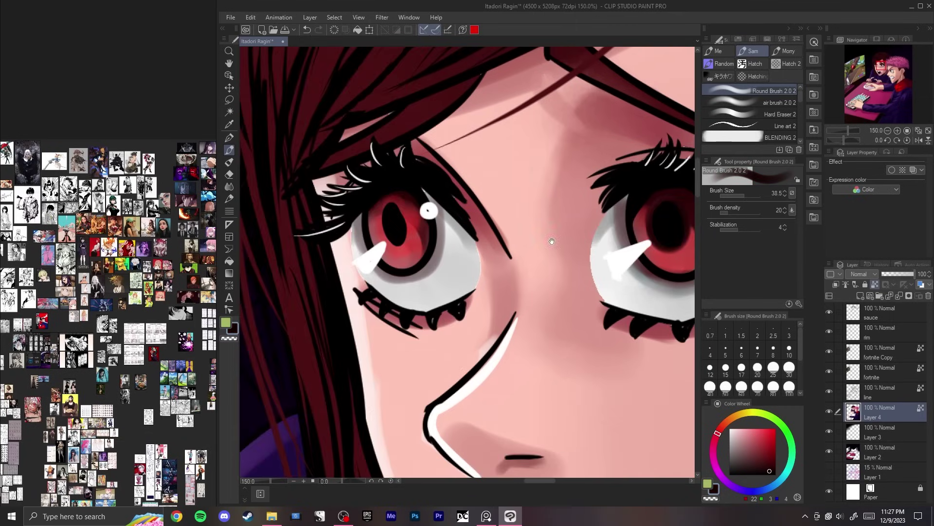
key(ctrl+z)
mouse_move(394, 215)
mouse_down()
mouse_move(390, 230)
mouse_move(398, 225)
mouse_up()
key(ctrl+0)
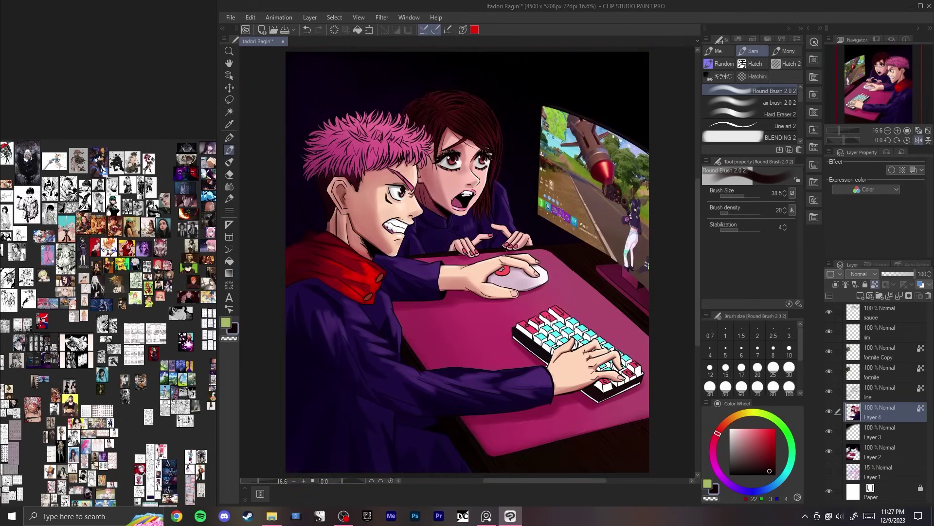
Step: Try darkening the onlooker's iris further with a larger Round Brush on Layer 4 and undo the strokes
key(h)
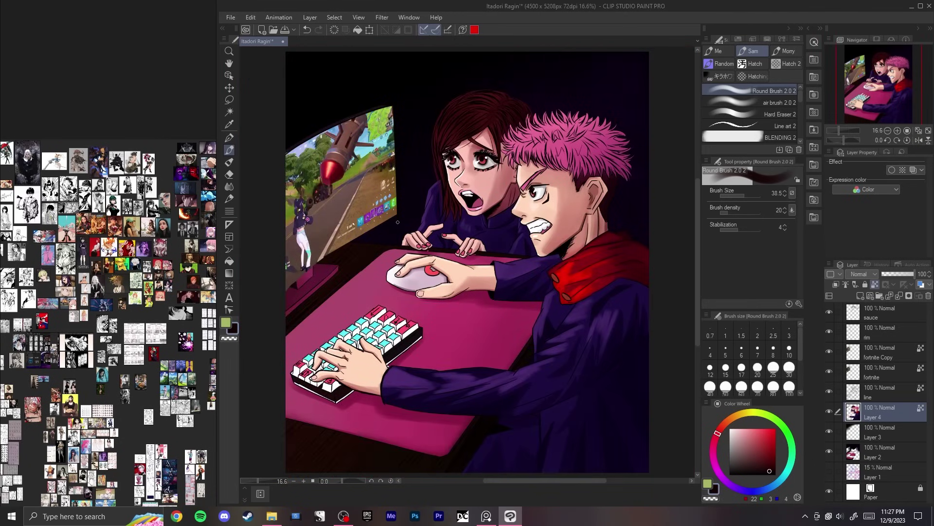
key(h)
key(h)
scroll(398, 222, up, 3)
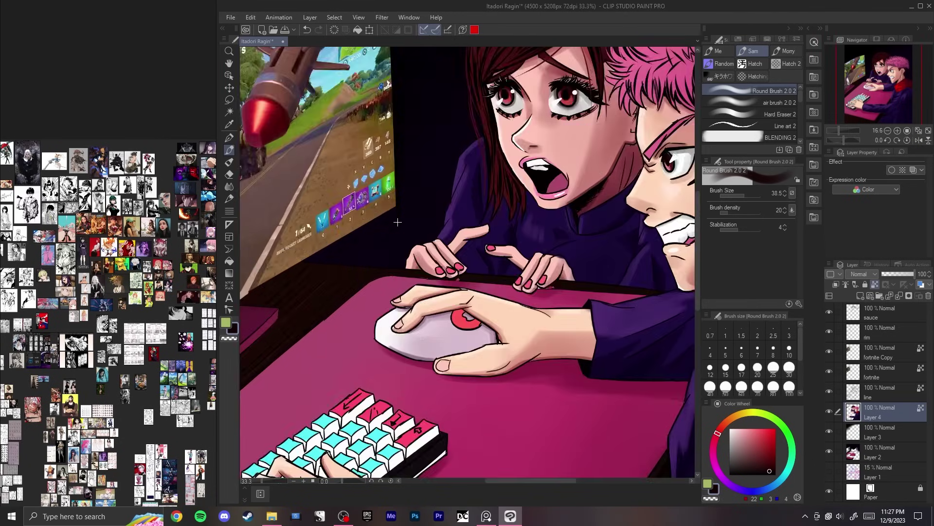
drag(539, 157, 242, 369)
scroll(242, 369, up, 3)
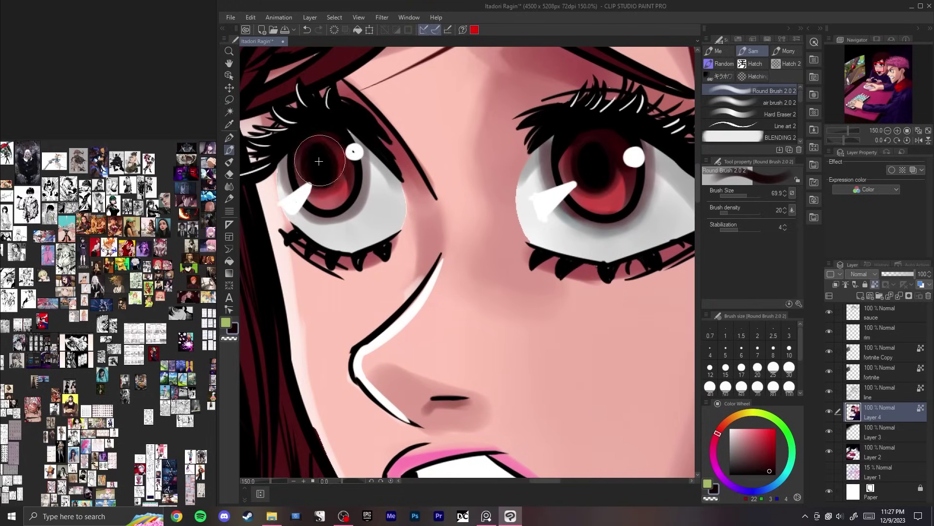
key(ctrl+z)
drag(319, 162, 321, 171)
key(ctrl+z)
key(ctrl+z)
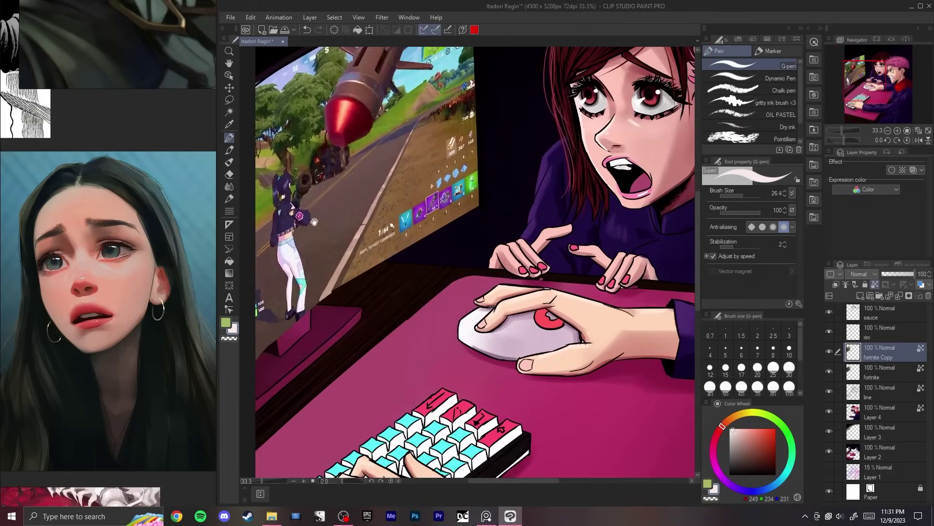
drag(315, 222, 396, 261)
scroll(357, 284, up, 1)
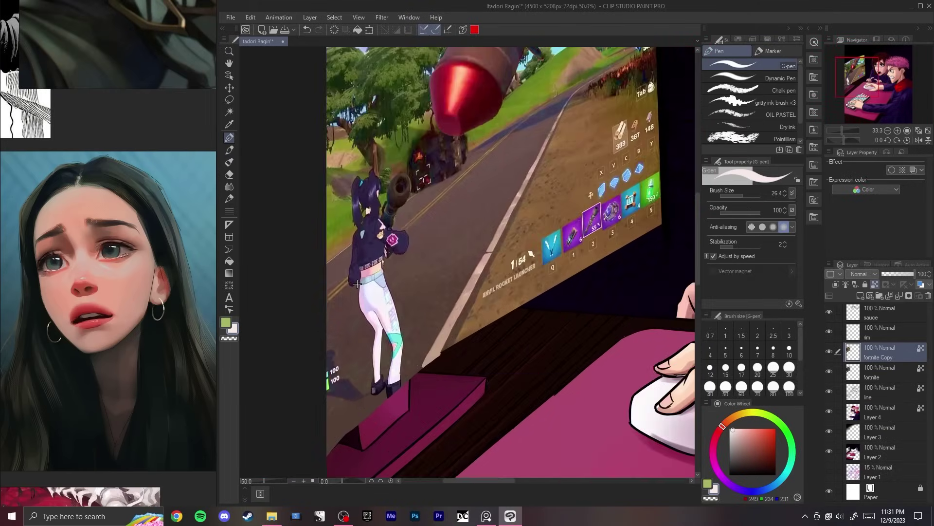
drag(410, 189, 308, 223)
scroll(363, 298, down, 2)
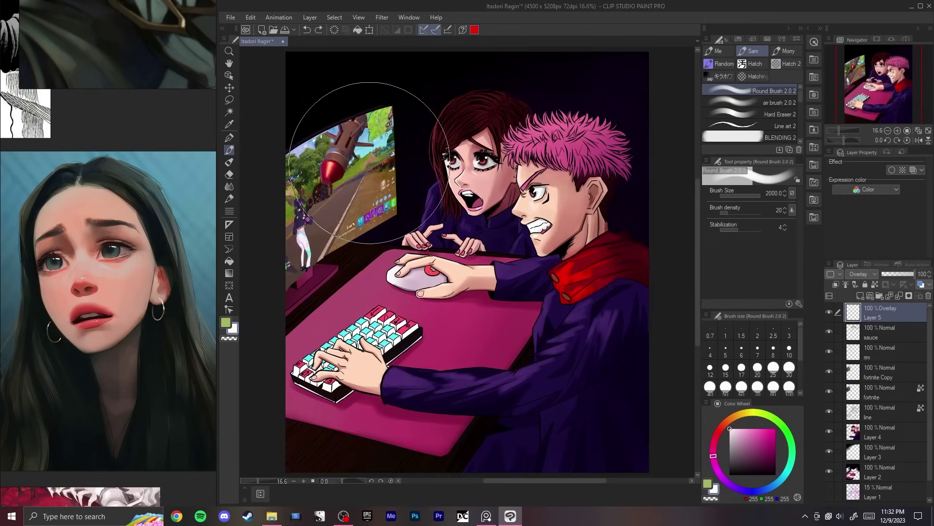
Step: Brush a soft white glow around the monitor on the Overlay Layer 5 and toggle the layer's visibility to compare
mouse_move(384, 127)
mouse_down()
mouse_move(311, 204)
mouse_move(321, 363)
mouse_move(347, 324)
mouse_up()
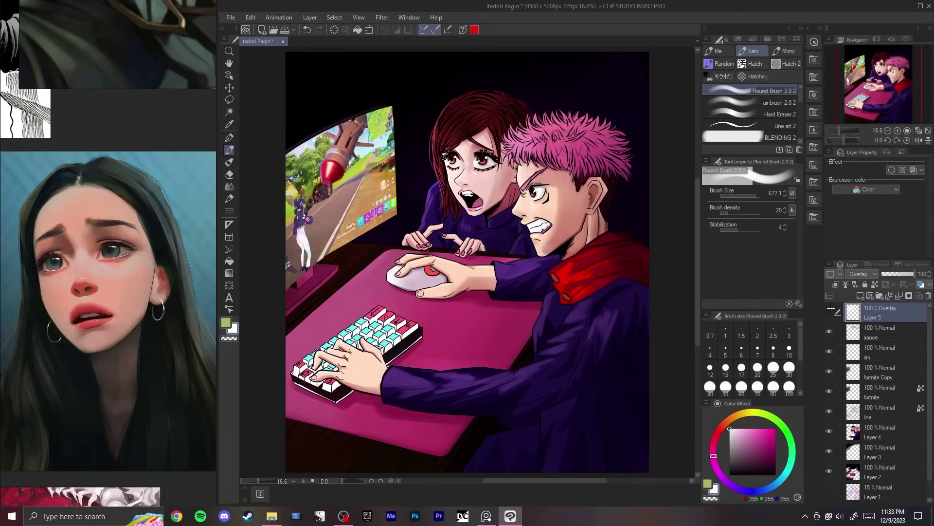
click(829, 311)
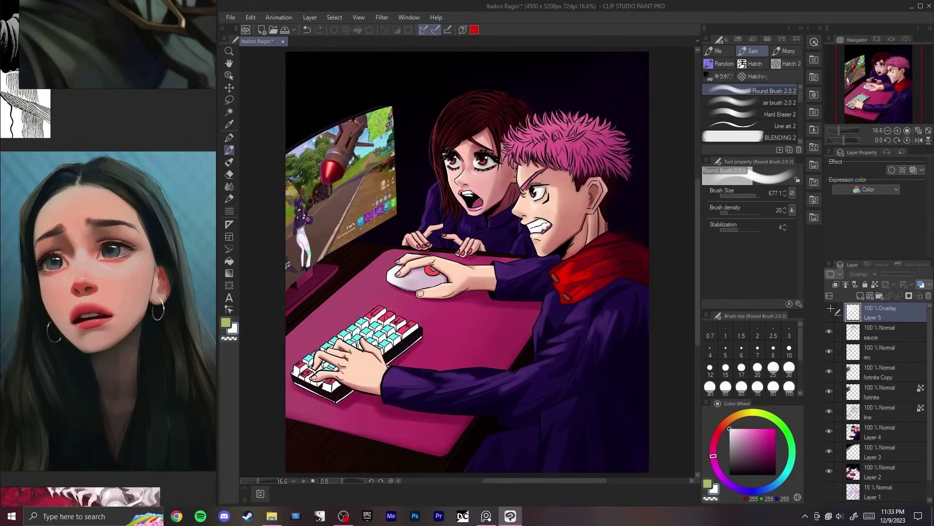
click(830, 311)
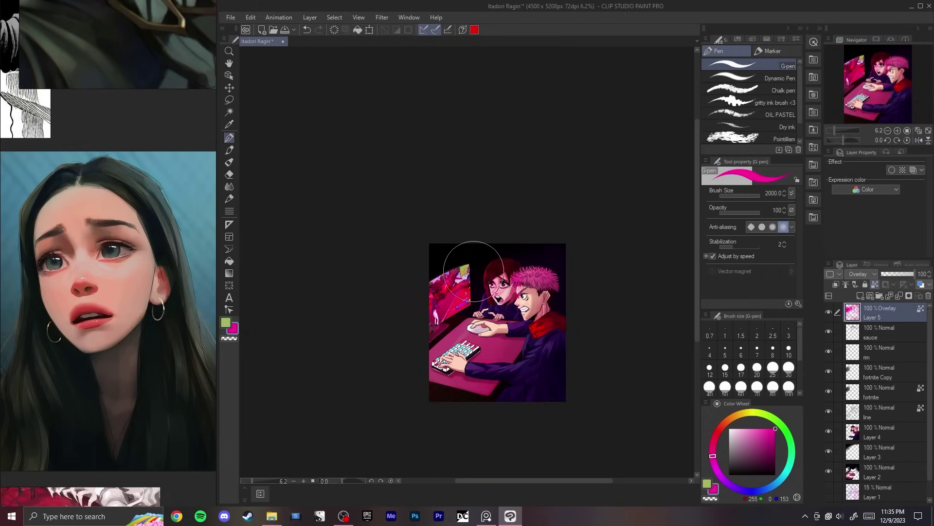
Step: Undo the latest magenta change to the glow on the Overlay Layer 5
key(ctrl+0)
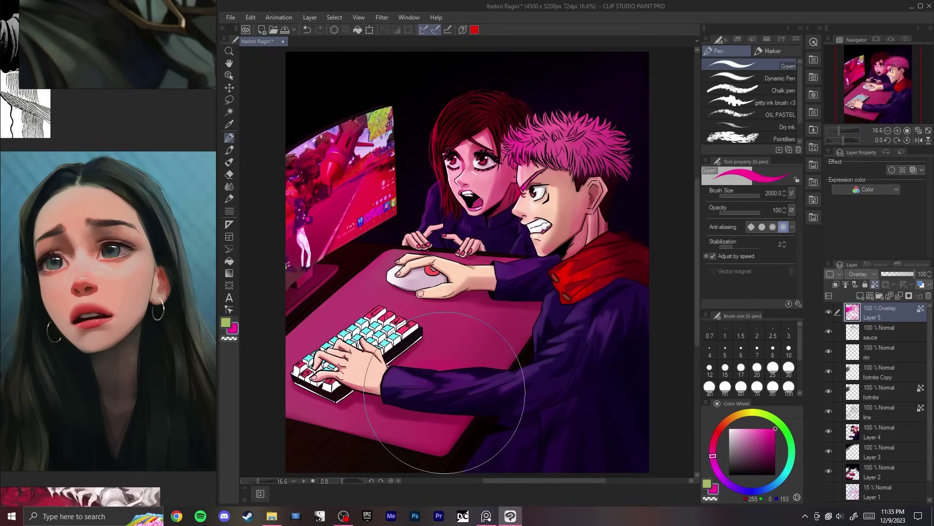
key(ctrl+z)
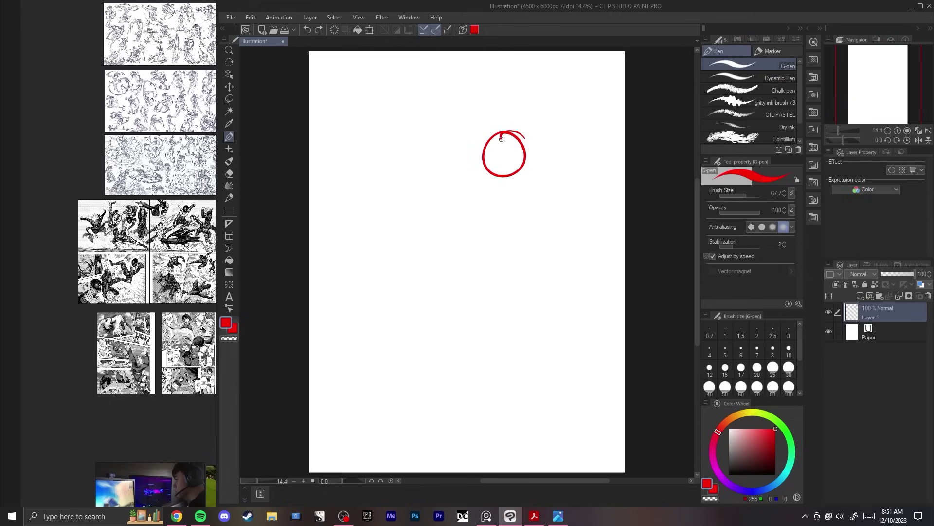
Step: Try sketching a red head circle with the G-pen on the blank new canvas and undo the attempts
key(ctrl+z)
mouse_move(507, 132)
mouse_down()
mouse_move(492, 162)
mouse_move(509, 137)
mouse_move(486, 180)
mouse_move(488, 141)
mouse_up()
key(ctrl+z)
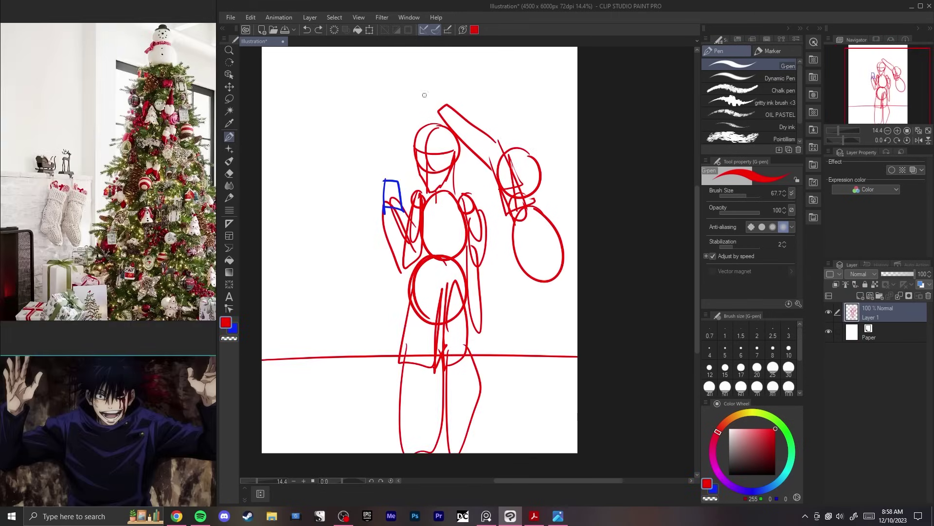
Step: Swap the drawing color from red to blue for the rough pose sketch
key(x)
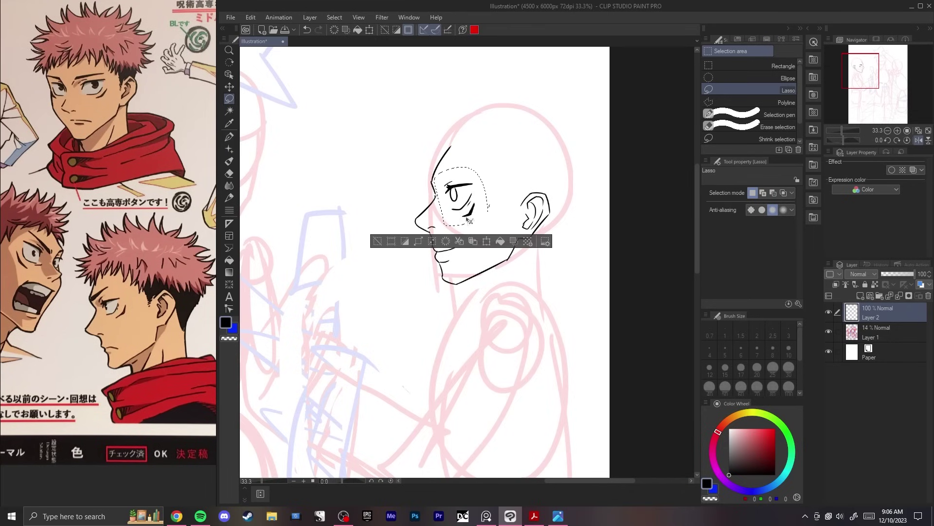
Step: Transform the lassoed eye lines, and slightly rescale the lassoed nose, mouth and jaw of the profile head on Layer 2
key(ctrl+t)
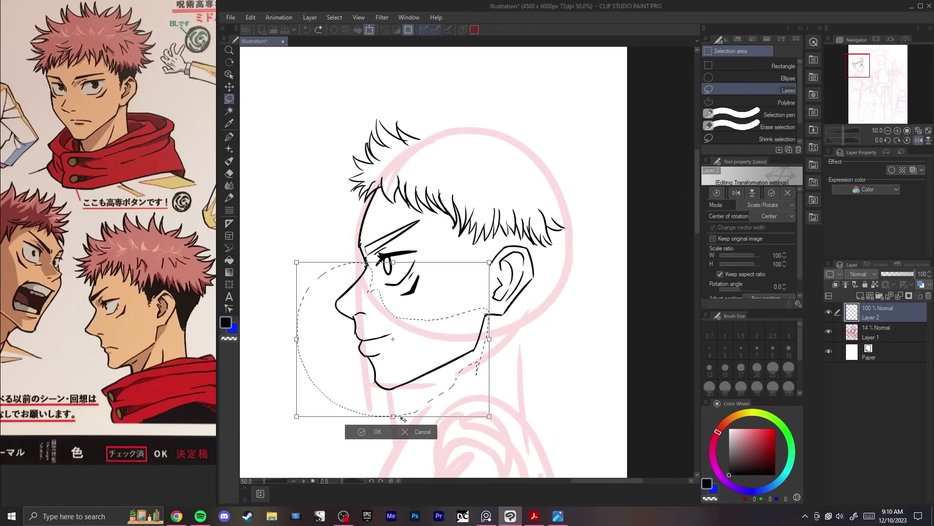
mouse_move(401, 418)
mouse_down()
mouse_move(420, 415)
mouse_move(403, 414)
mouse_up()
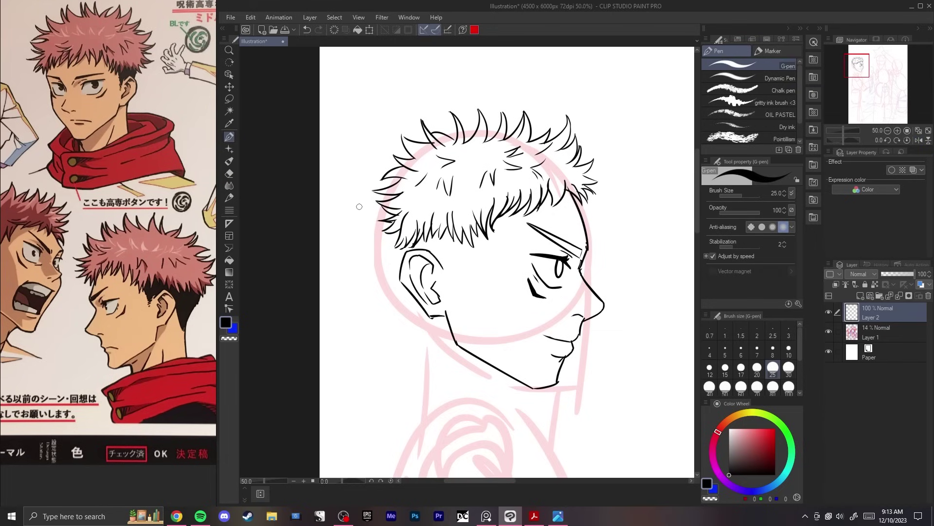
key(h)
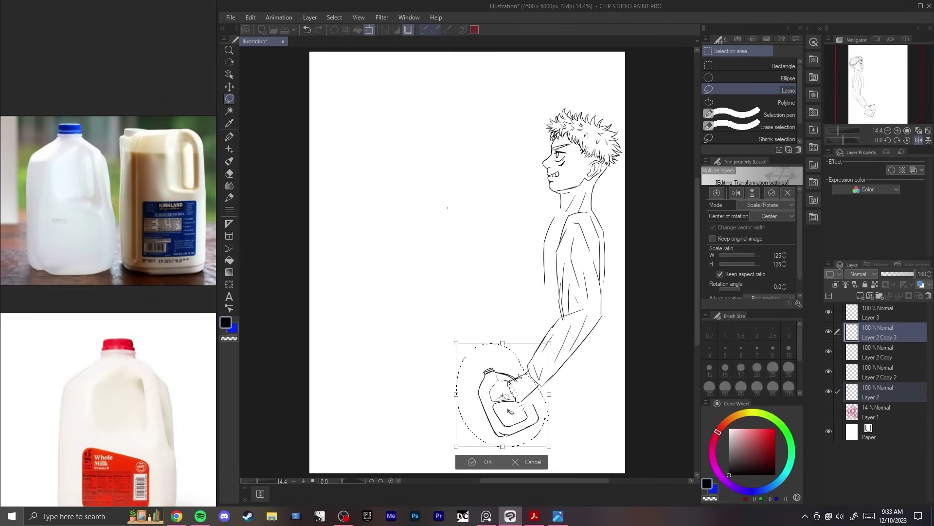
Step: Apply the 125% enlargement to the lassoed milk jug and the hand holding it
key(Return)
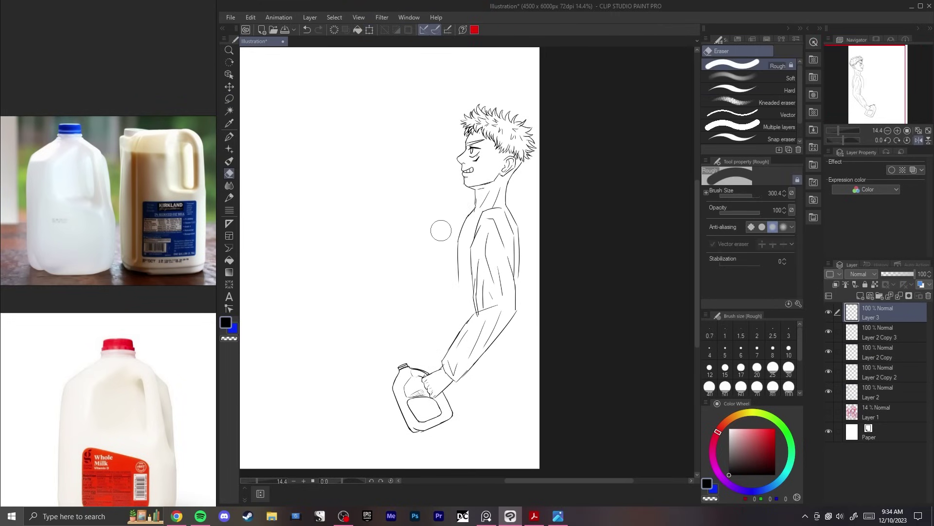
Step: Pick the layer of the chin line directly from the canvas and toggle the visibility of Layer 2 Copy 2
scroll(331, 286, up, 8)
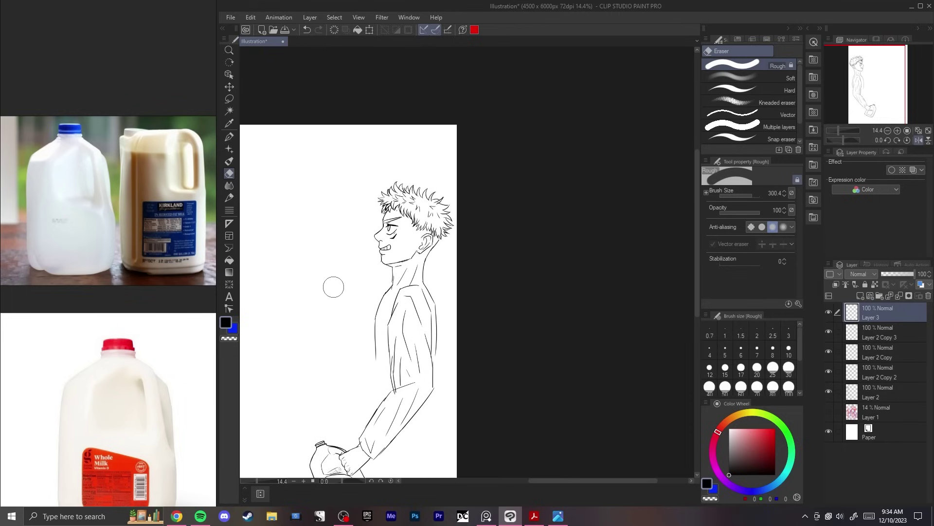
drag(583, 191, 306, 354)
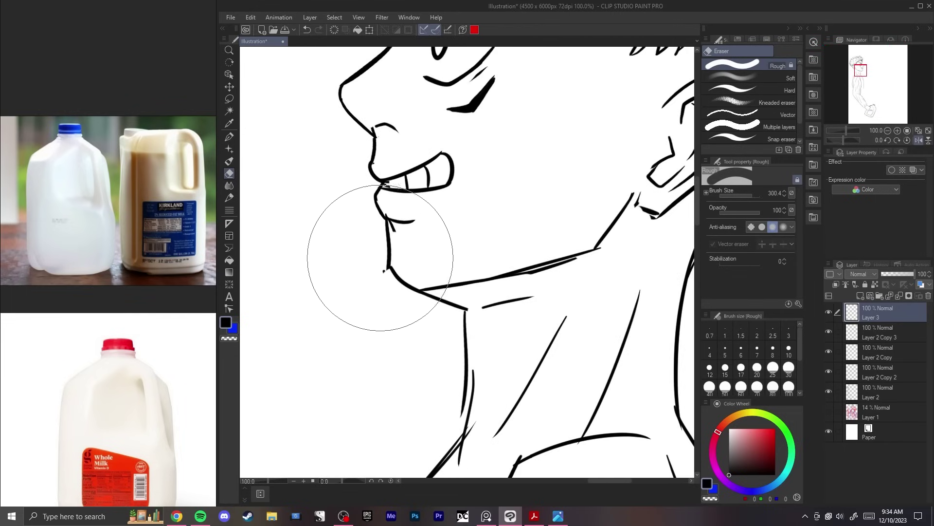
ctrl+shift+click(387, 258)
click(829, 370)
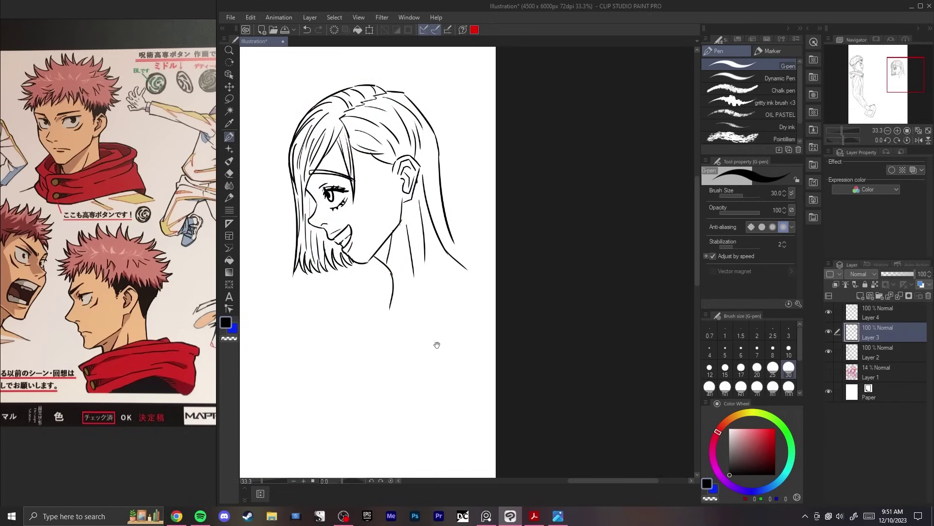
Step: Show the faint rough sketch on Layer 1 beneath the girl's inked head
drag(436, 344, 540, 322)
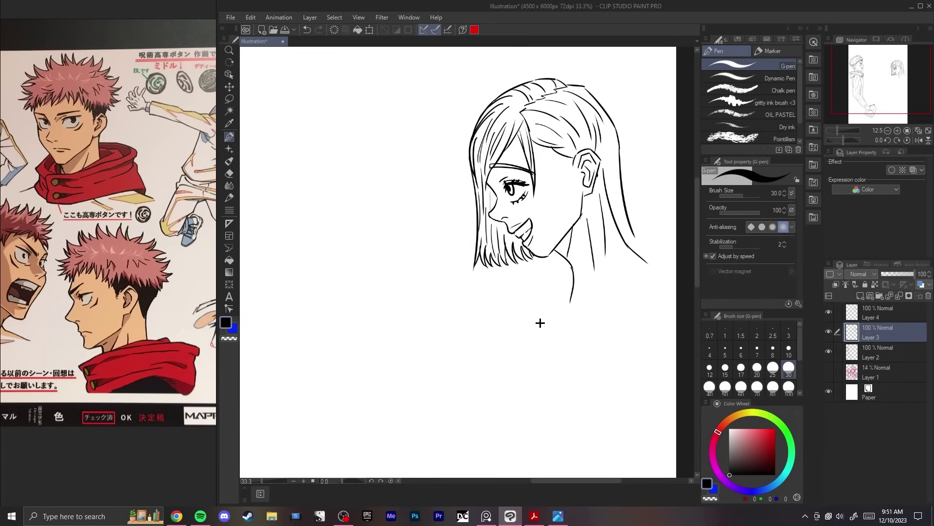
scroll(540, 322, down, 1)
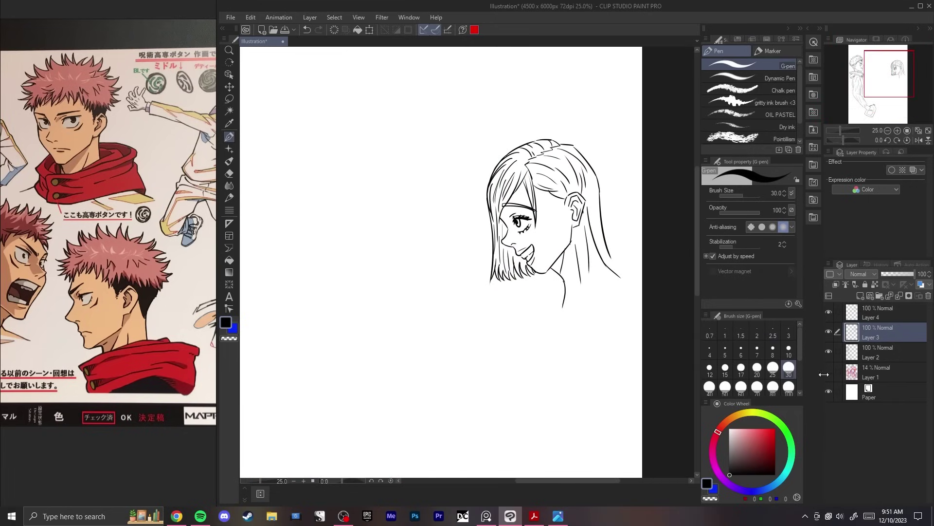
click(829, 371)
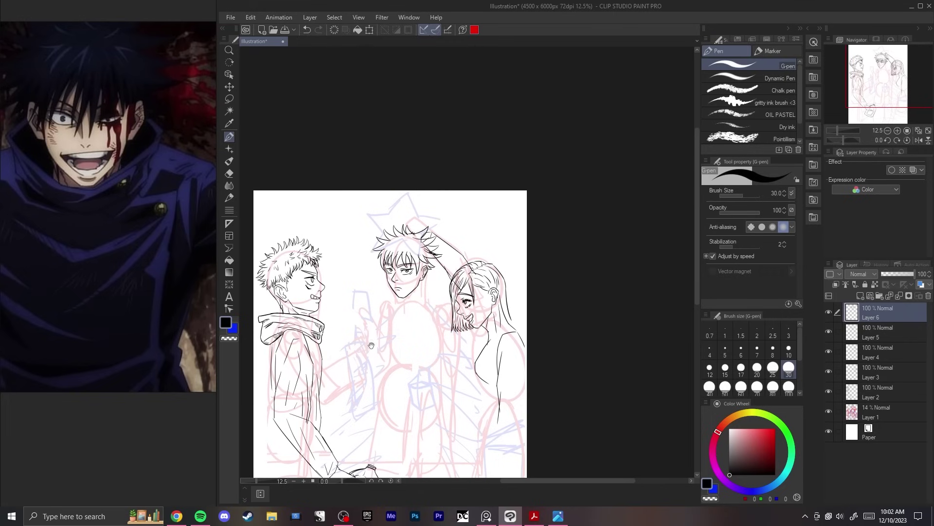
drag(371, 345, 399, 300)
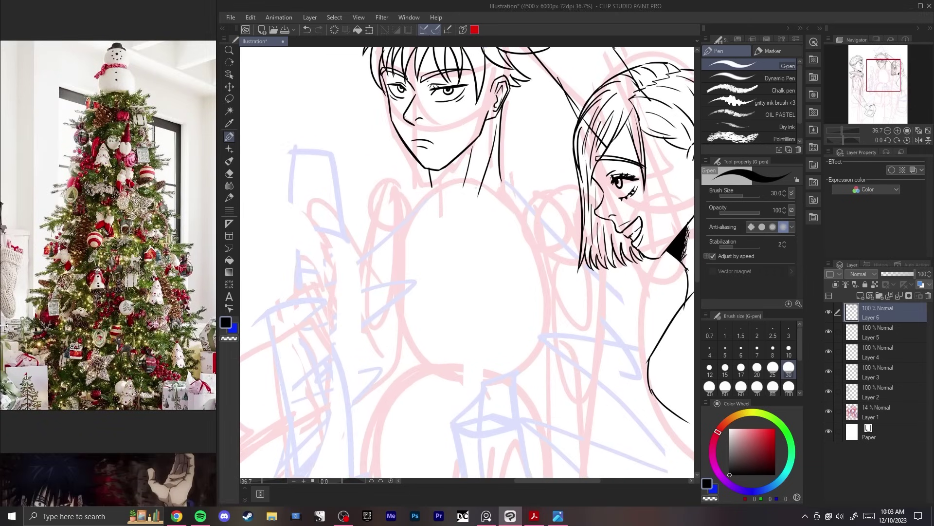
scroll(452, 341, down, 6)
scroll(438, 391, up, 3)
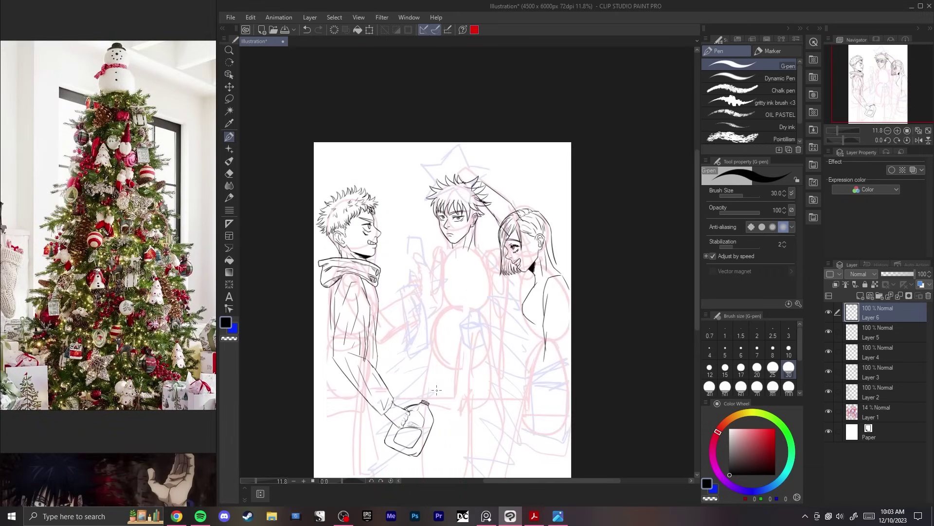
Step: Switch to Chrome, open a red and green Christmas tree costume image result and examine its related costume images for reference
click(176, 516)
click(644, 404)
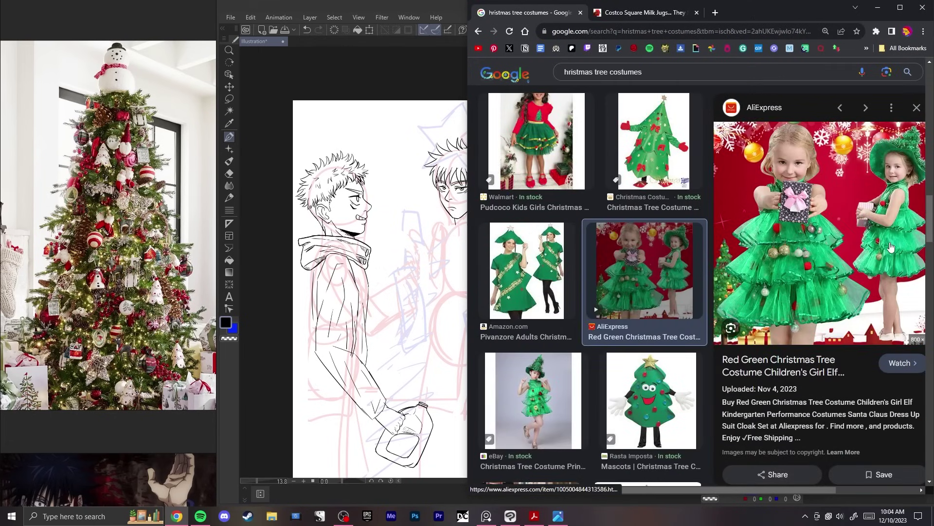
scroll(835, 259, down, 8)
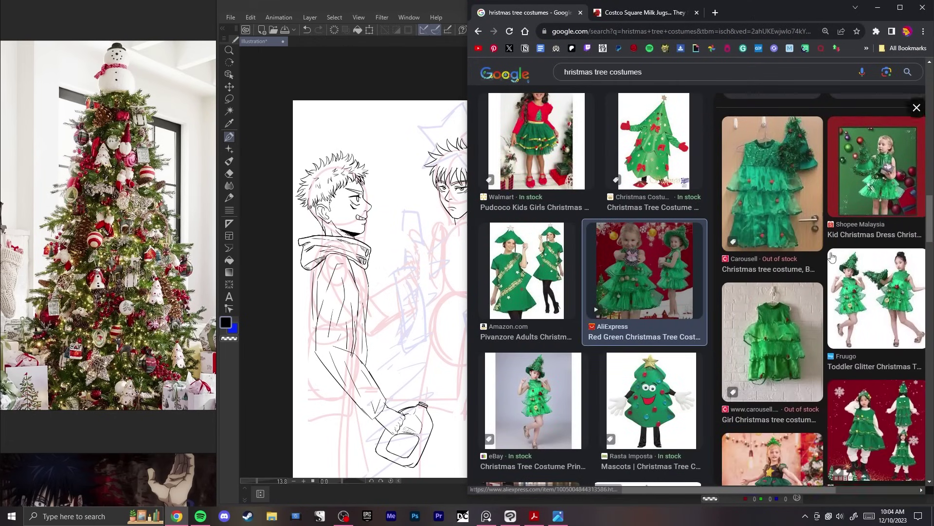
scroll(832, 257, down, 1)
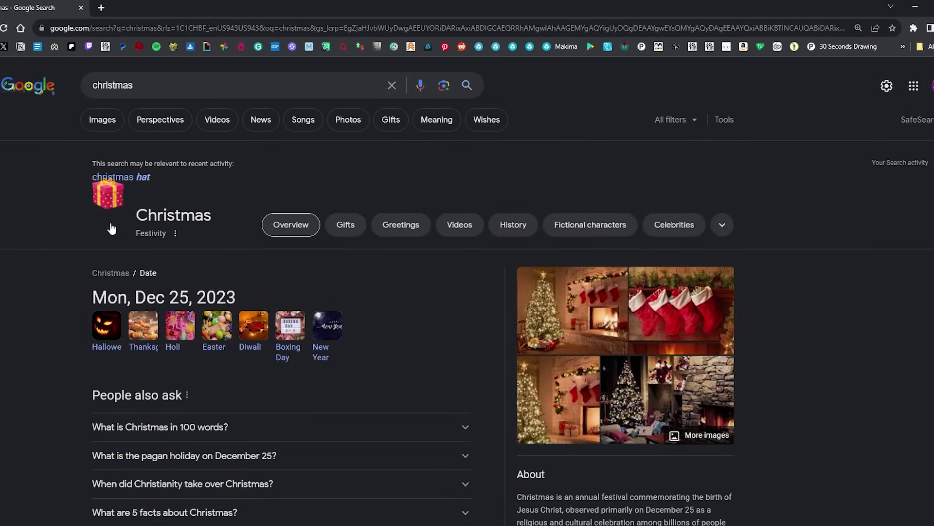
Step: Activate the gift graphic beside the Christmas heading in the Google results
click(112, 229)
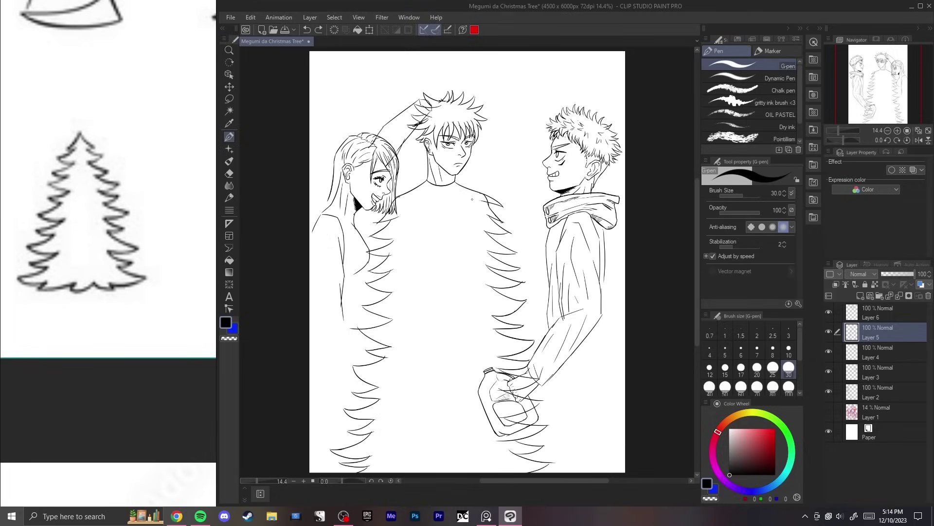
Step: Mirror the canvas view and inspect the three figures and the jagged tree costume outline
key(h)
drag(478, 358, 463, 327)
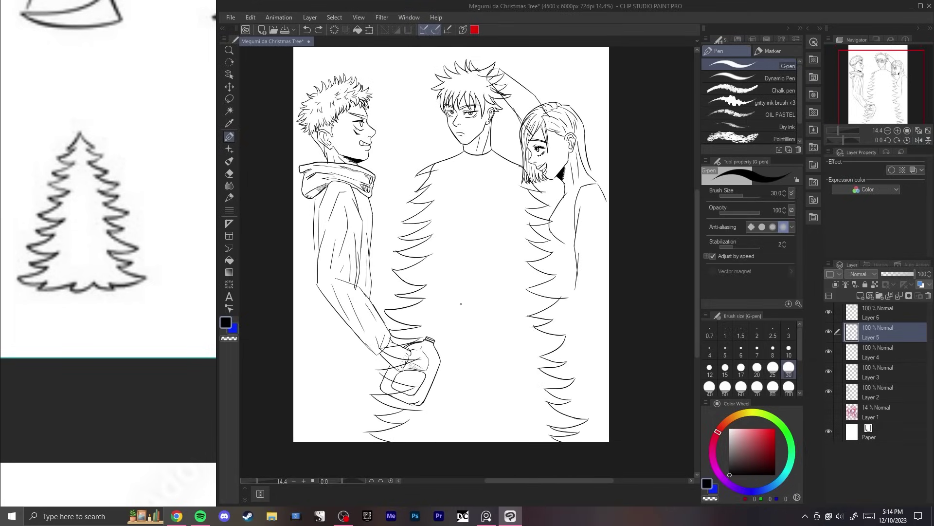
scroll(462, 303, up, 3)
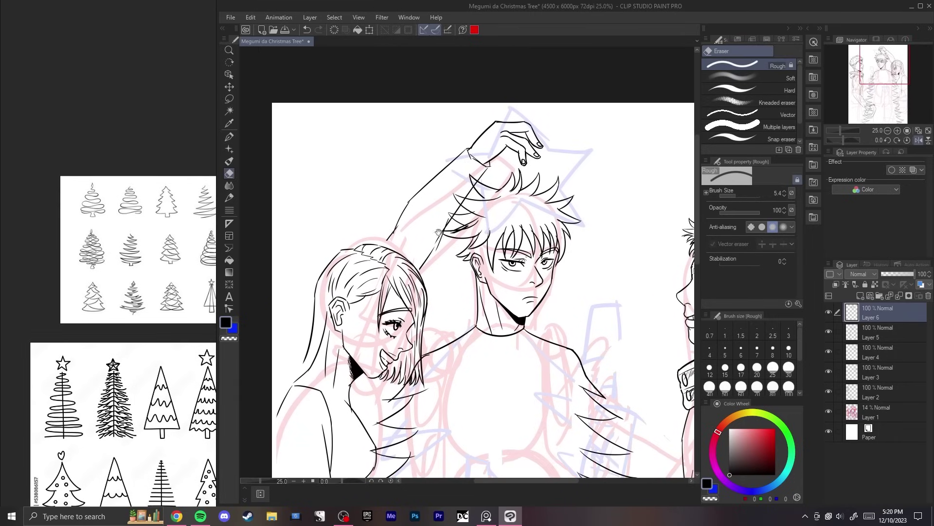
Step: Switch to Layer 2 and inspect the three inked figures in mirrored view with the rough sketch hidden
drag(430, 230, 450, 214)
ctrl+shift+click(450, 215)
scroll(381, 268, down, 2)
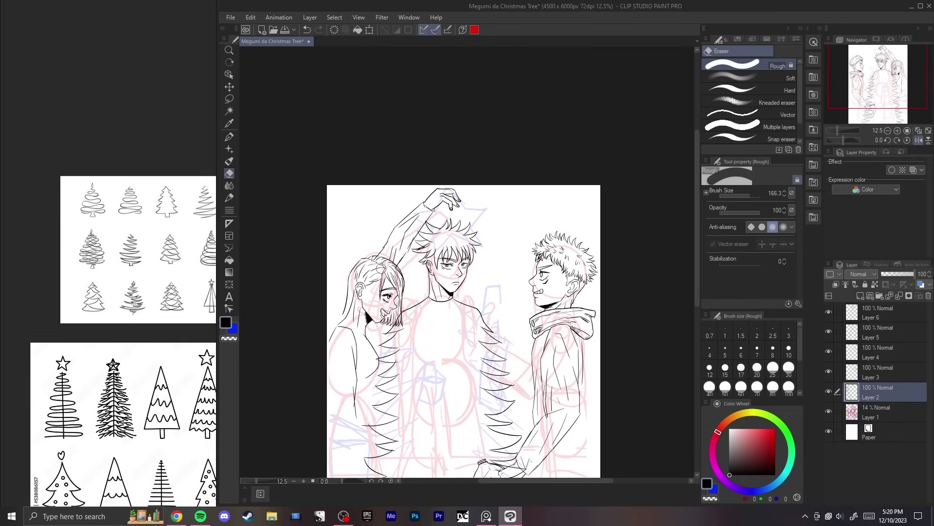
key(h)
key(h)
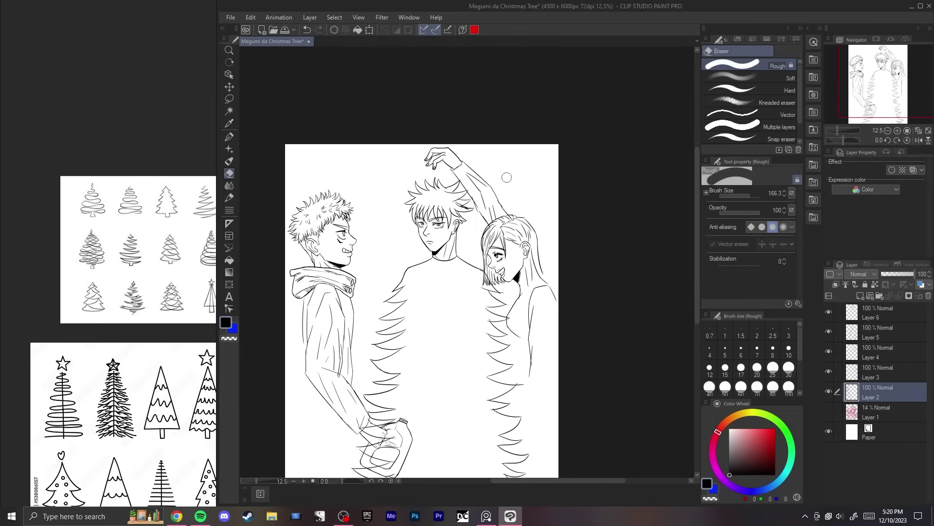
key(h)
key(ctrl+t)
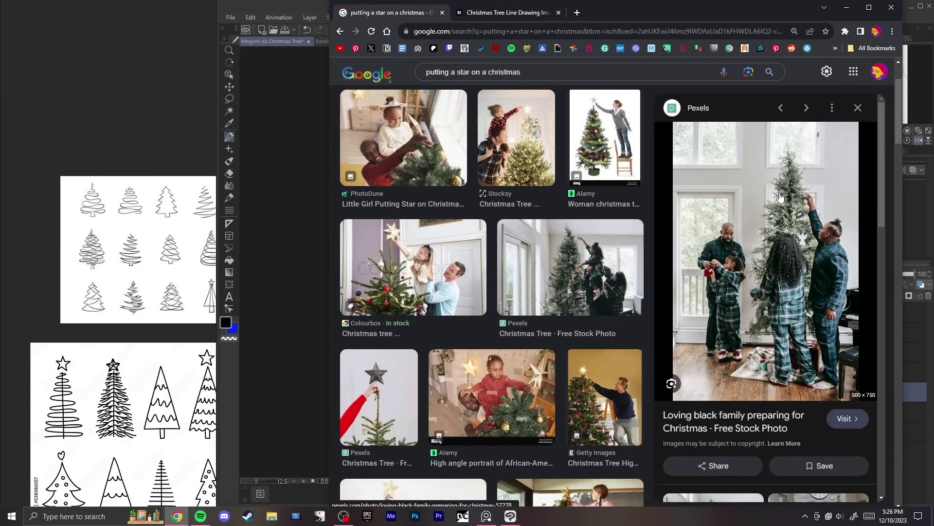
Step: Resize and place the photo of a family decorating a Christmas tree on the reference board, and return to the drawing
scroll(156, 178, down, 5)
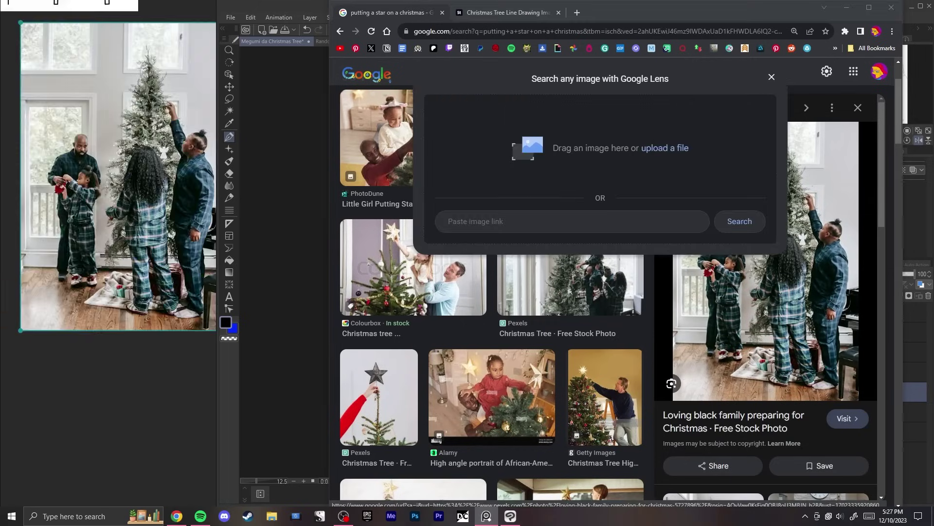
scroll(174, 136, down, 2)
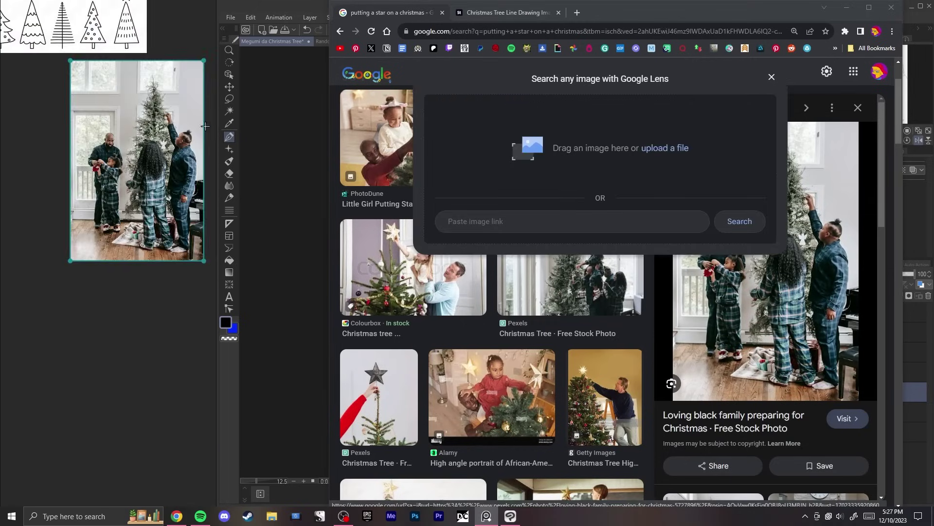
scroll(188, 137, up, 8)
scroll(163, 147, down, 5)
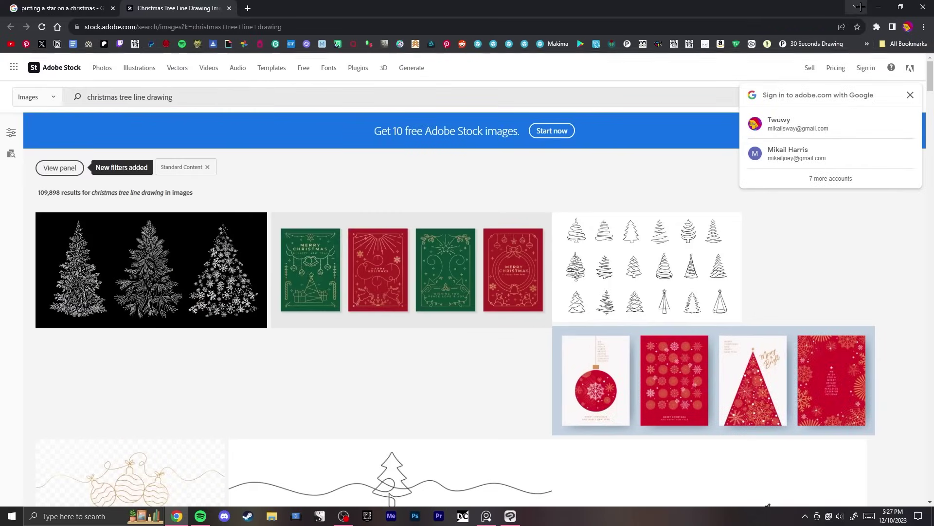
click(879, 6)
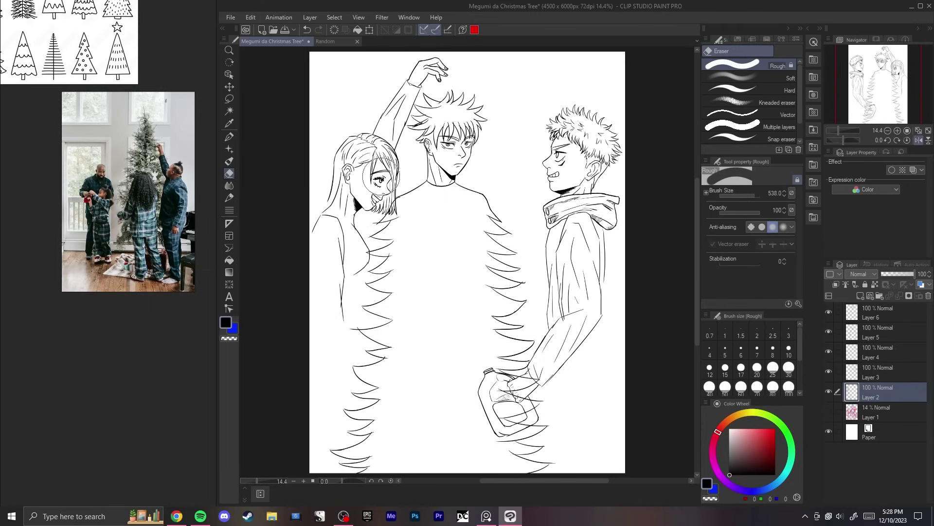
Step: Lasso the girl's raised arm, reposition it more upright and check the pose in mirrored view
key(m)
drag(422, 145, 432, 155)
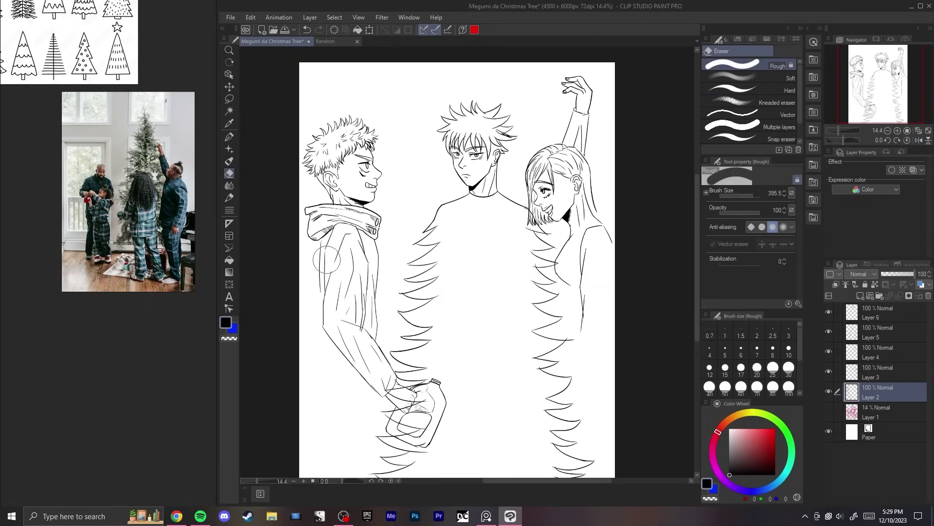
key(h)
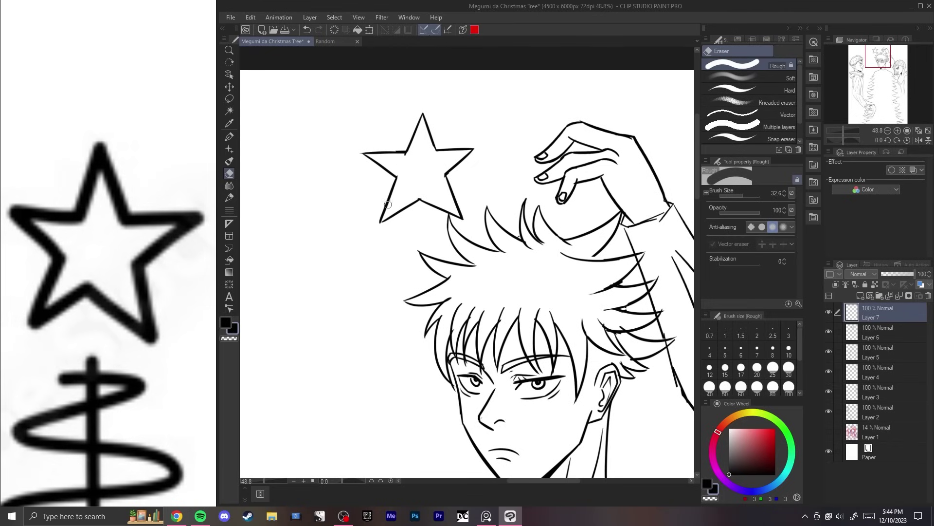
Step: Lasso the star on Layer 7 and transform it into place in the boy's hair beneath the girl's hand
key(h)
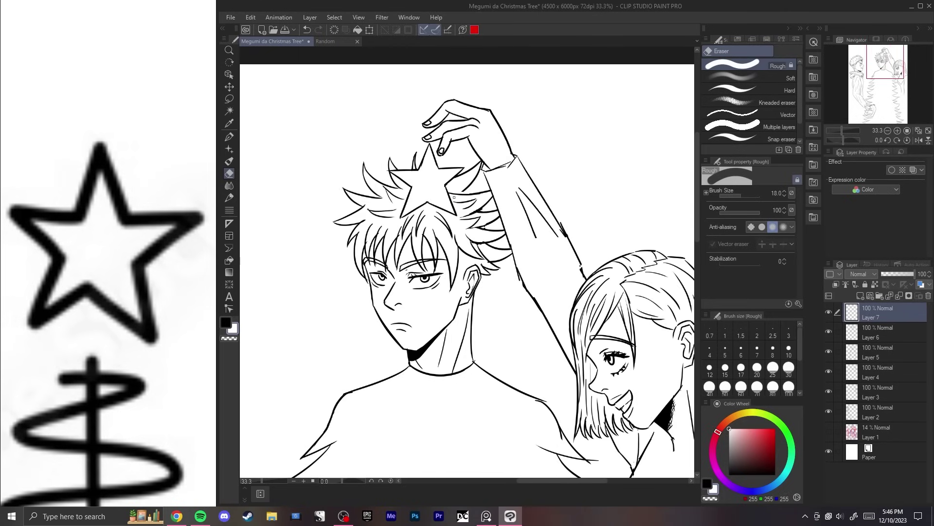
key(m)
mouse_move(469, 219)
mouse_down()
mouse_move(395, 143)
mouse_move(450, 141)
mouse_move(475, 177)
mouse_up()
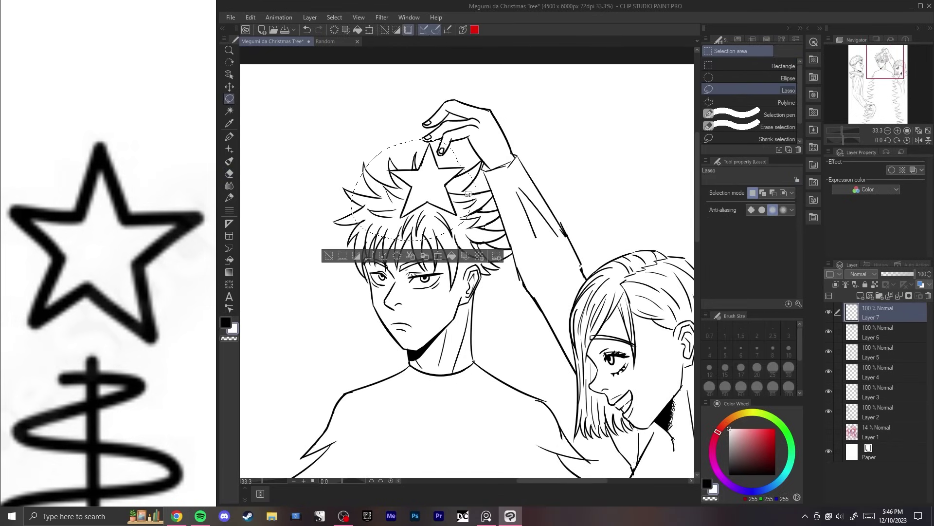
key(ctrl+t)
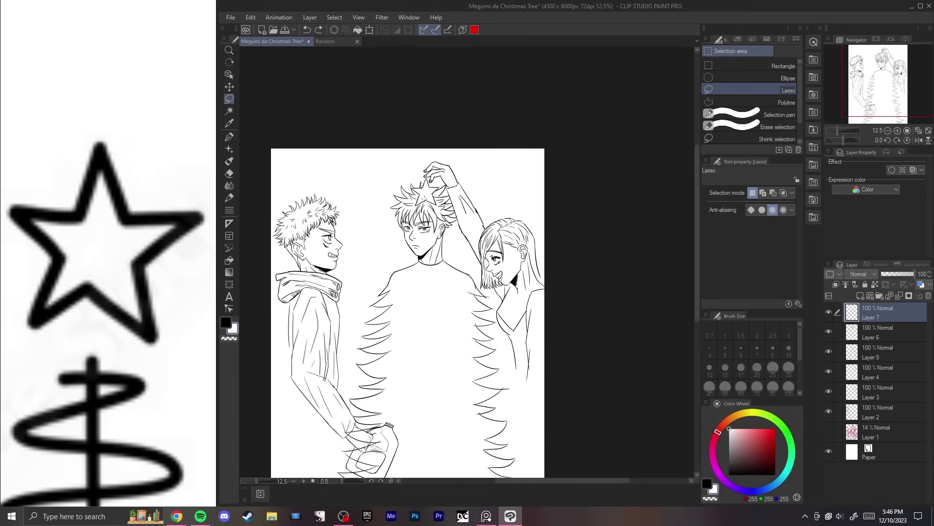
Step: Compare the star's placements on the boy's head by repeatedly undoing and redoing its transform
key(ctrl+y)
key(ctrl+y)
key(ctrl+y)
scroll(425, 197, down, 1)
scroll(425, 197, up, 1)
key(ctrl+z)
key(ctrl+z)
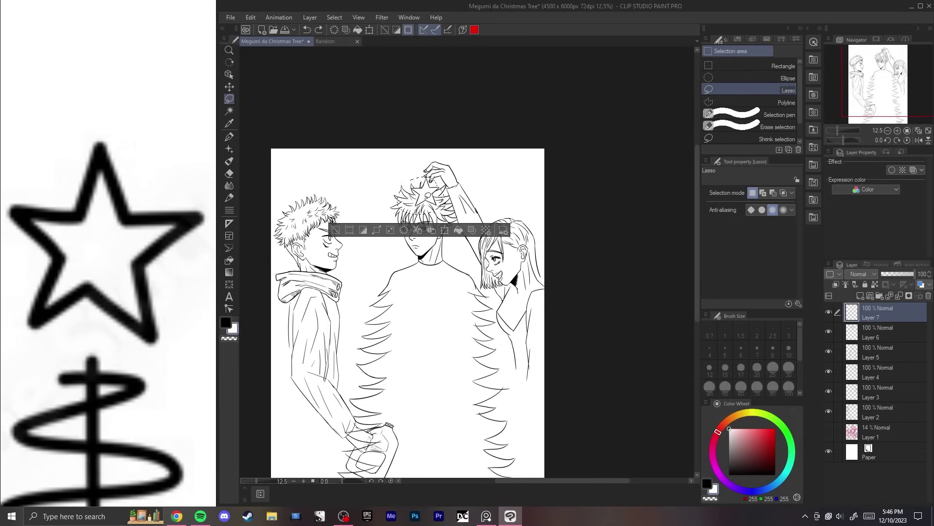
key(ctrl+y)
key(ctrl+y)
key(ctrl+z)
key(ctrl+z)
key(ctrl+z)
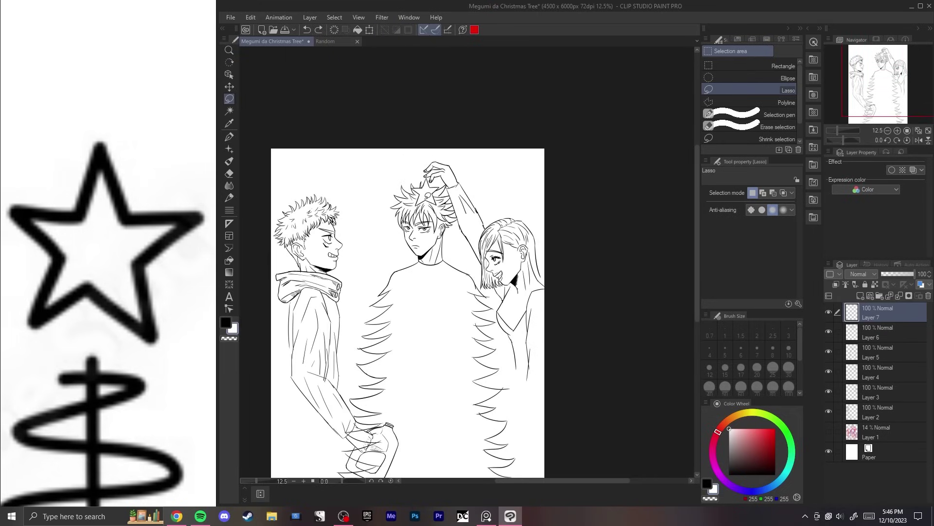
key(h)
key(h)
key(ctrl+y)
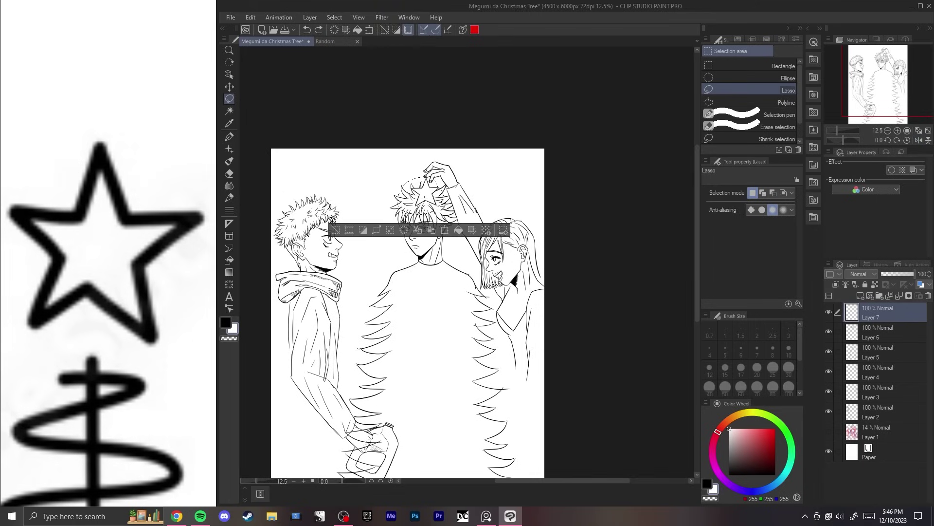
key(ctrl+y)
key(ctrl+y)
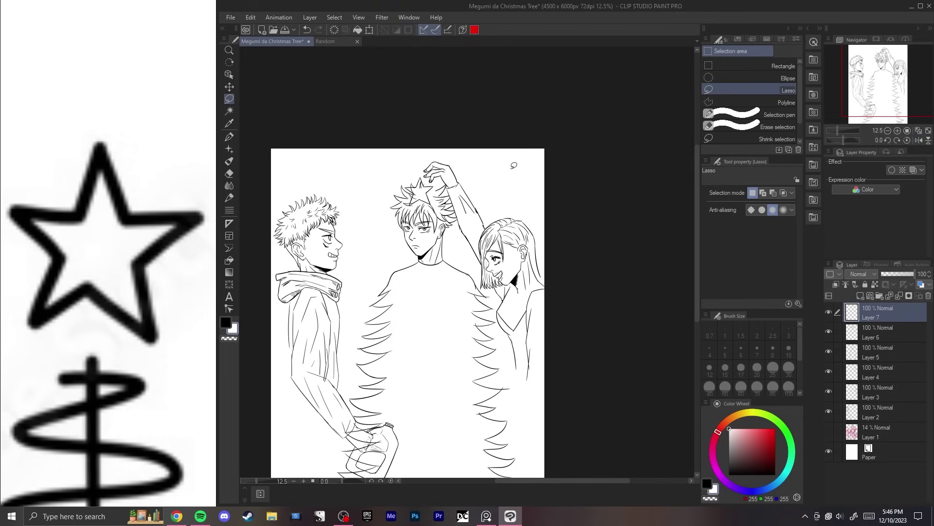
key(ctrl+z)
key(ctrl+z)
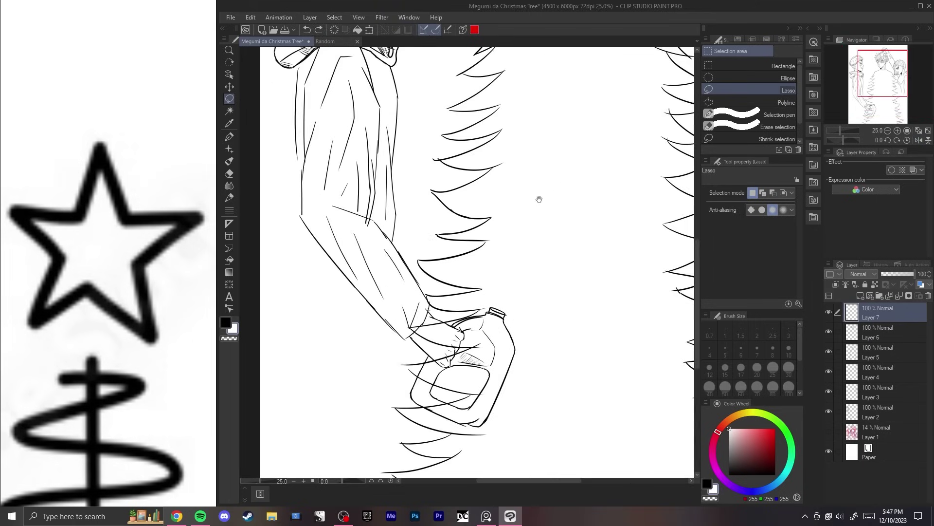
Step: Lasso the milk jug and the hand holding it on Layer 2, copy them and clear the selection
mouse_move(538, 200)
mouse_down()
mouse_move(553, 102)
mouse_move(448, 95)
mouse_up()
ctrl+shift+click(379, 185)
mouse_move(369, 189)
mouse_down()
mouse_move(393, 180)
mouse_move(378, 183)
mouse_up()
key(ctrl+c)
key(ctrl+d)
Step: Paste the jug copy onto the chest of the tree costume, rotate it about -22.3 degrees and shrink it
drag(451, 90, 392, 267)
key(ctrl+v)
key(ctrl+t)
drag(467, 262, 417, 229)
drag(481, 250, 485, 224)
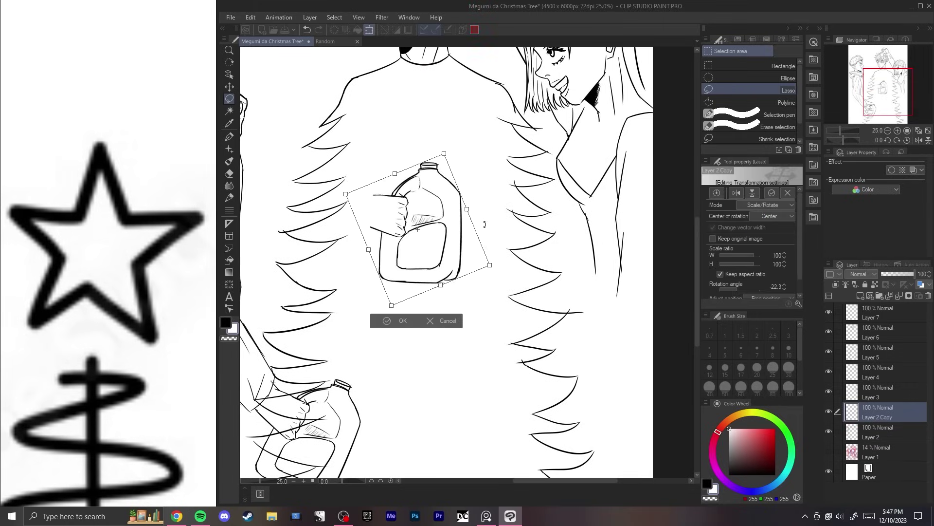
drag(462, 211, 418, 229)
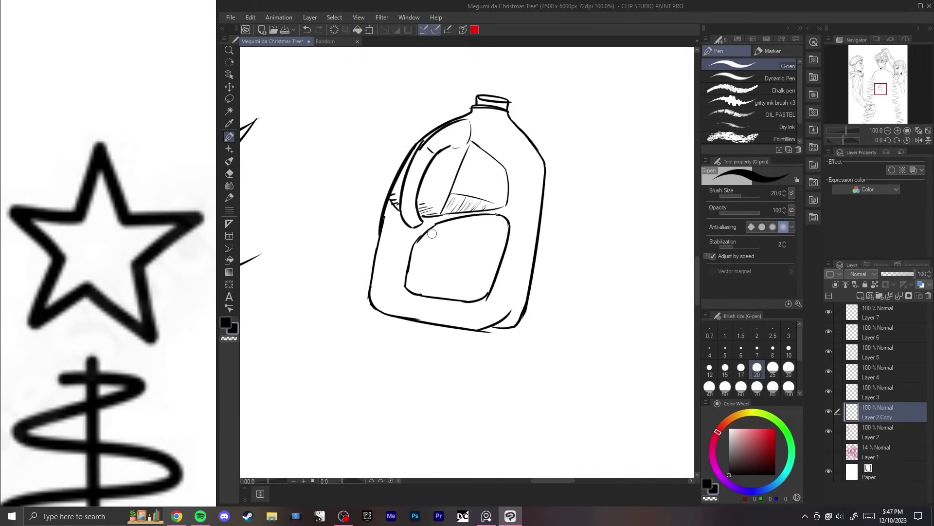
Step: Ink small handwritten lettering inside the label of the copied milk jug with the G-pen
scroll(340, 246, up, 2)
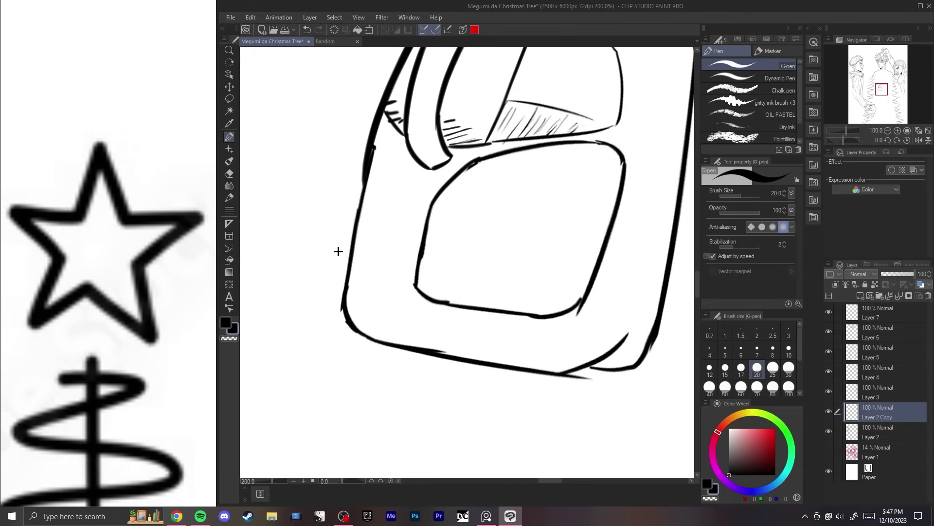
drag(338, 251, 296, 255)
mouse_move(427, 172)
mouse_down()
mouse_move(453, 174)
mouse_move(432, 194)
mouse_up()
key(ctrl+z)
key(ctrl+z)
drag(449, 182, 456, 182)
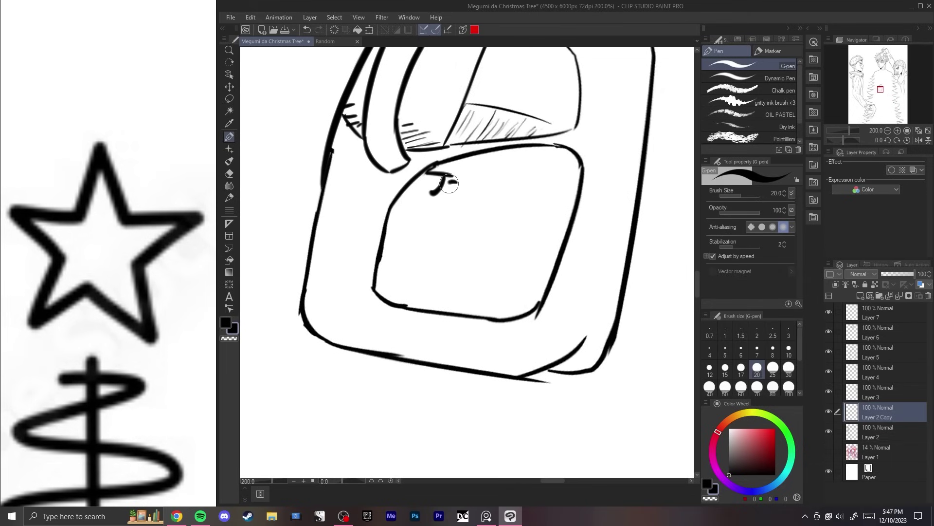
mouse_move(433, 237)
mouse_down()
mouse_move(489, 253)
mouse_move(529, 245)
mouse_move(540, 275)
mouse_move(515, 305)
mouse_move(544, 268)
mouse_up()
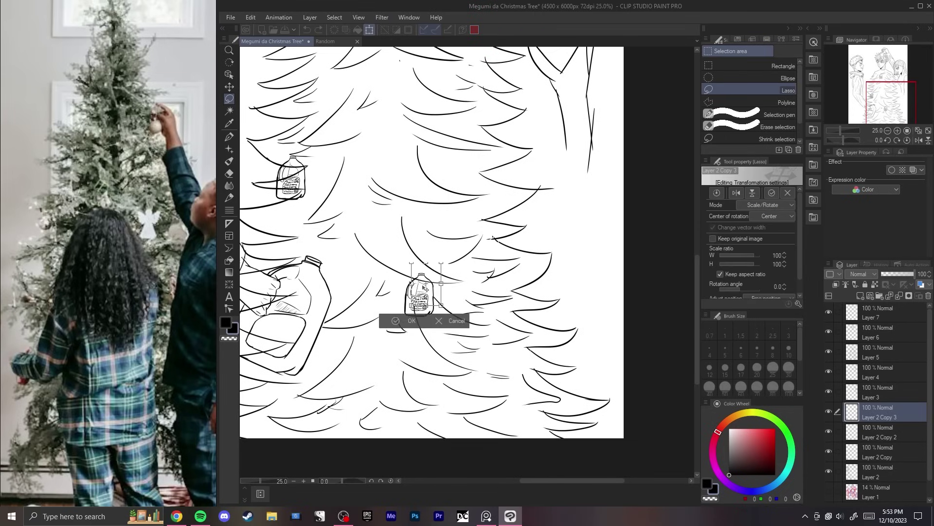
Step: Place the small jug copy on the lower part of the tree costume and paste another one for positioning
mouse_move(423, 298)
mouse_down()
mouse_move(469, 219)
mouse_move(457, 280)
mouse_move(410, 329)
mouse_up()
key(Return)
scroll(453, 258, down, 2)
key(ctrl+v)
key(ctrl+t)
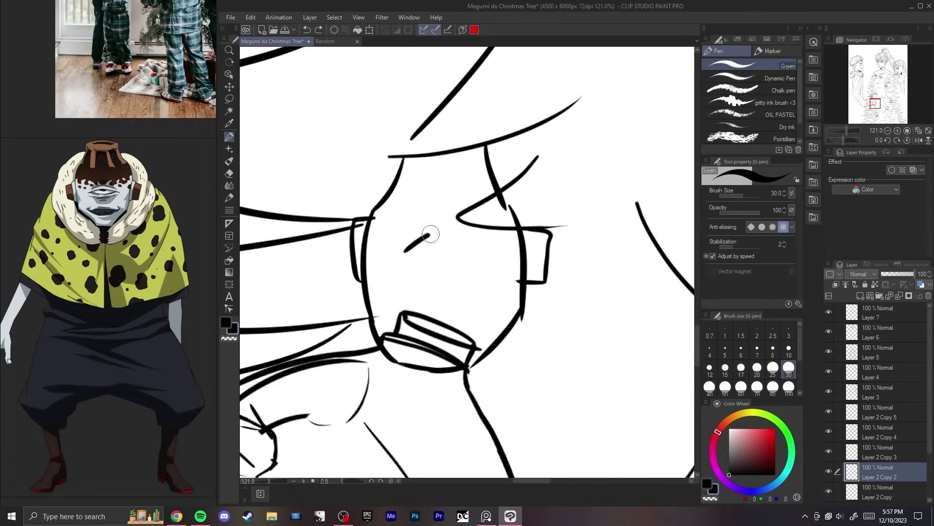
Step: Ink the single large eye on the head ornament, following the spotted-cape character reference
mouse_move(398, 244)
mouse_down()
mouse_move(440, 225)
mouse_move(467, 250)
mouse_move(406, 260)
mouse_move(390, 248)
mouse_move(448, 227)
mouse_move(474, 228)
mouse_up()
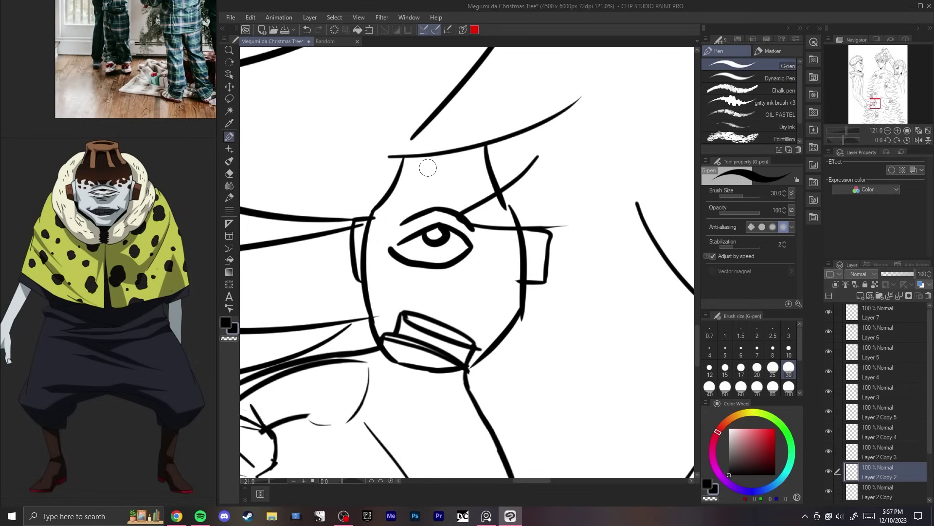
Step: Try a short curved stroke on the head ornament's forehead above the eye
drag(424, 166, 470, 198)
key(ctrl+z)
drag(425, 167, 469, 197)
key(ctrl+z)
mouse_move(425, 167)
mouse_down()
mouse_move(469, 197)
mouse_move(412, 187)
mouse_move(450, 197)
mouse_up()
key(ctrl+z)
key(ctrl+z)
scroll(448, 204, down, 7)
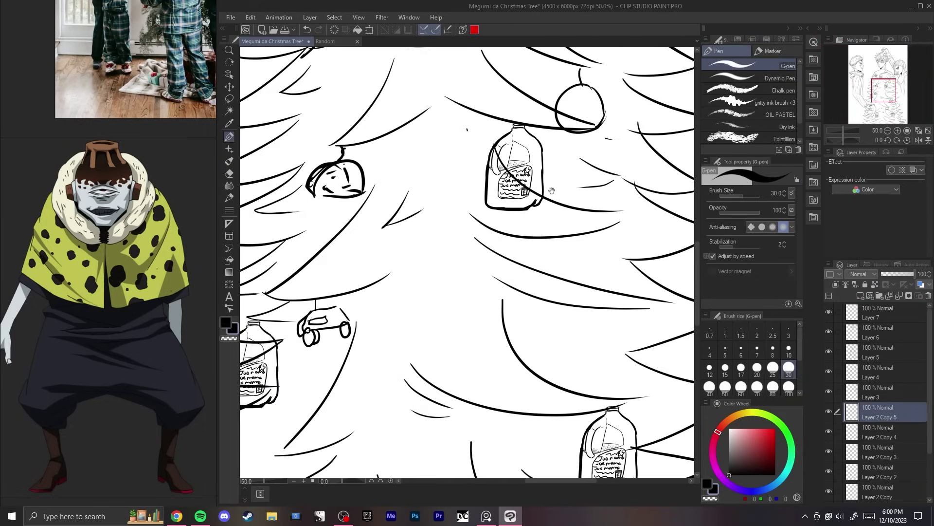
Step: Ink details with the G-pen on the hanging round ornament beside the upper milk jug
drag(558, 84, 485, 142)
key(p)
mouse_move(503, 131)
mouse_down()
mouse_move(489, 159)
mouse_move(502, 141)
mouse_up()
drag(487, 158, 505, 157)
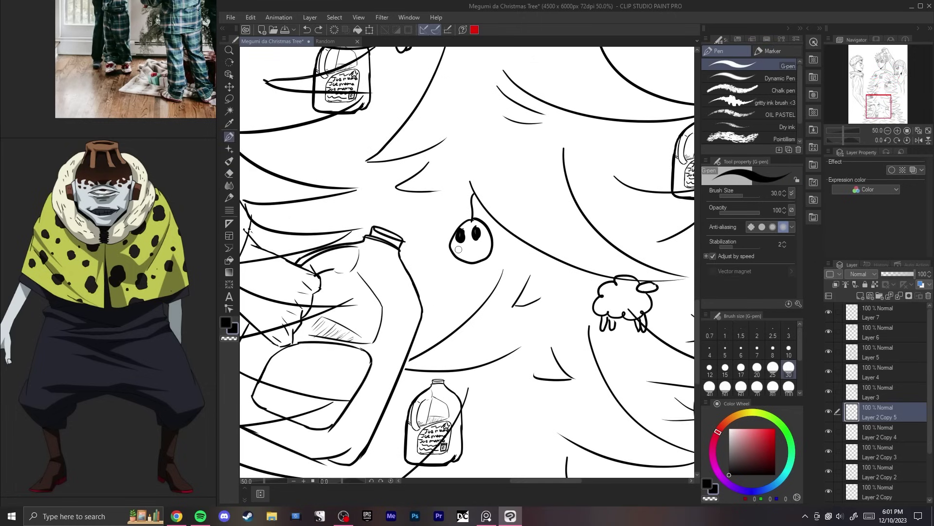
drag(476, 330, 444, 305)
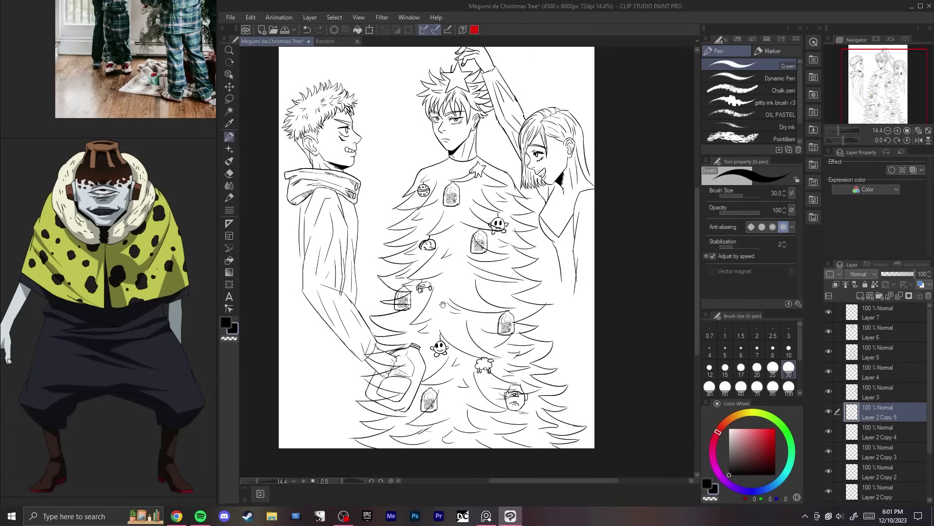
mouse_move(474, 370)
mouse_down()
mouse_move(438, 312)
mouse_move(506, 336)
mouse_move(491, 389)
mouse_up()
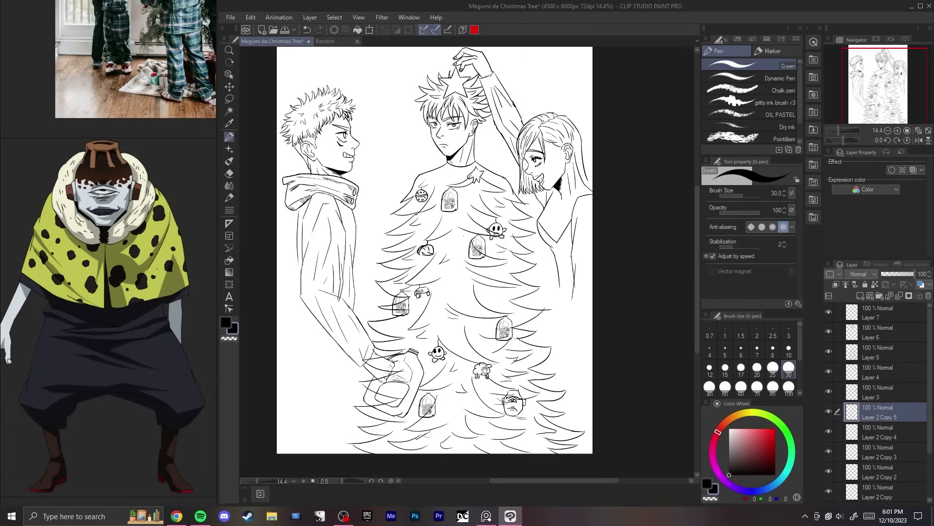
scroll(486, 371, up, 2)
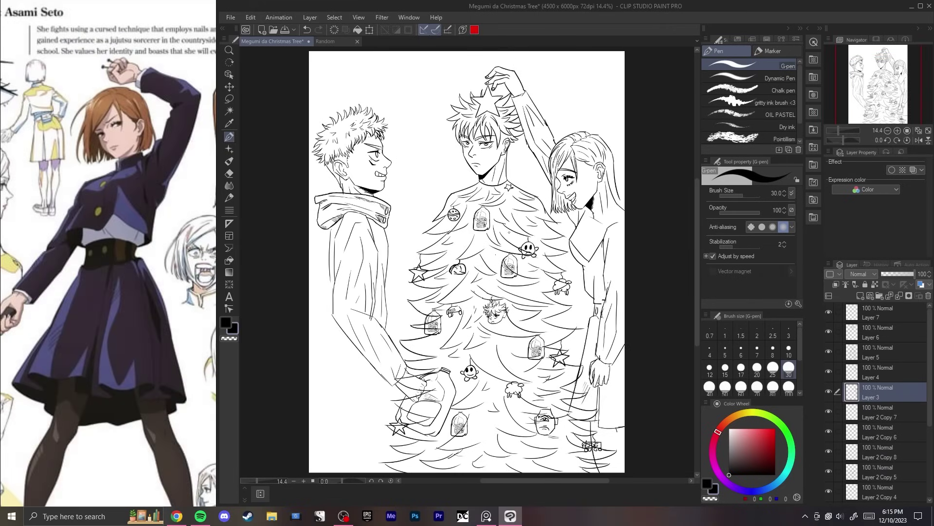
scroll(467, 263, right, 5)
scroll(440, 316, left, 2)
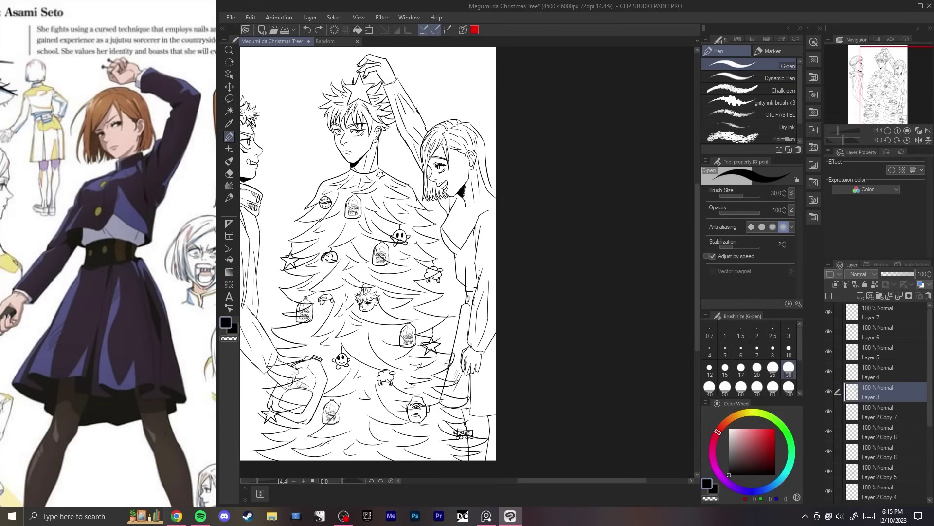
drag(471, 392, 482, 395)
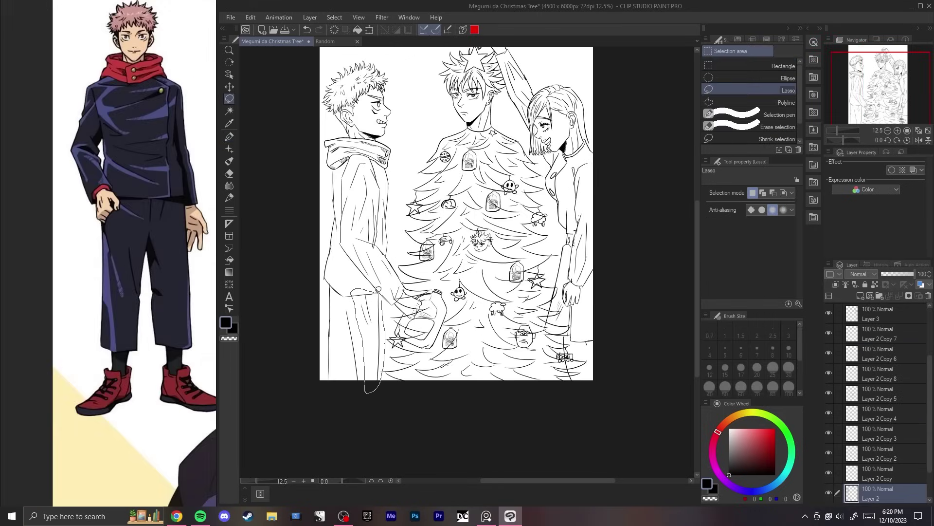
Step: Lasso the trouser leg of the boy holding the jug on Layer 2 and transform it
drag(384, 293, 360, 289)
key(ctrl+t)
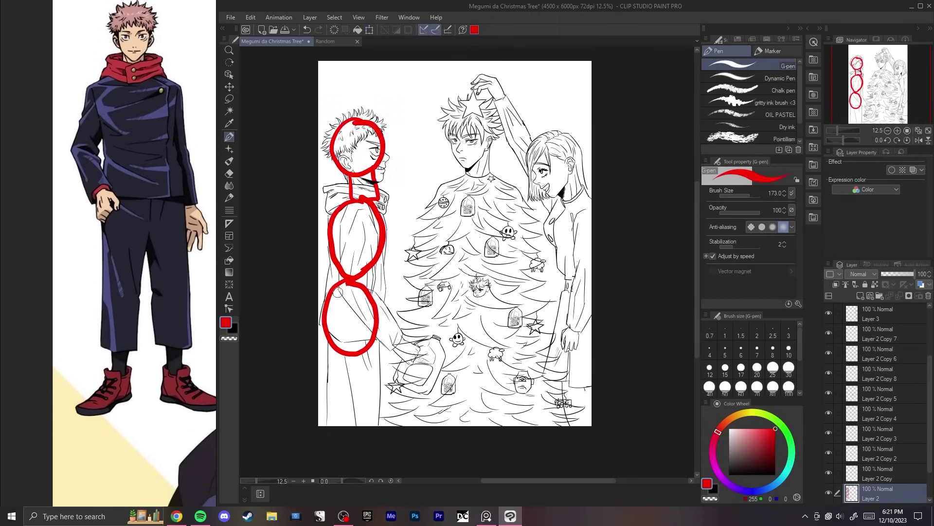
Step: Undo the last red strokes and label the boy's red head, ribcage and pelvis guides H, R and P
key(ctrl+z)
key(ctrl+z)
key(ctrl+z)
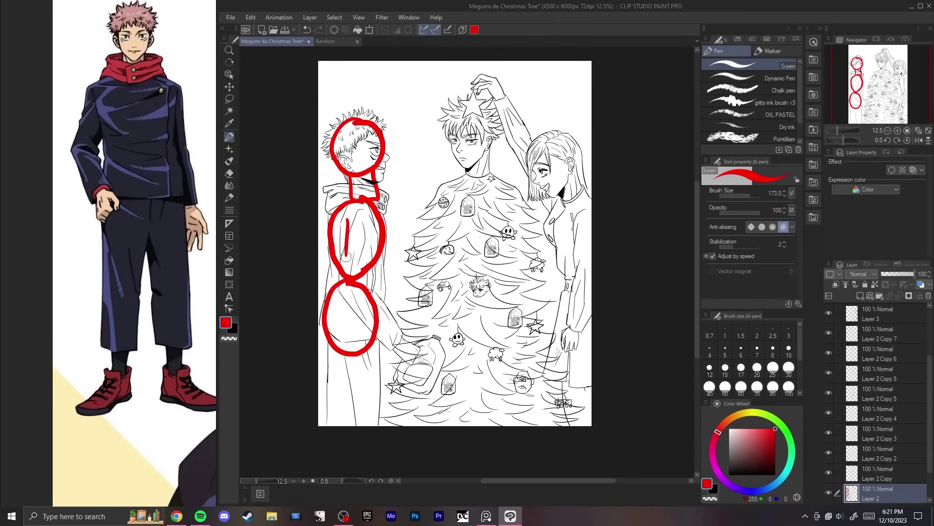
drag(346, 219, 360, 257)
drag(347, 336, 349, 311)
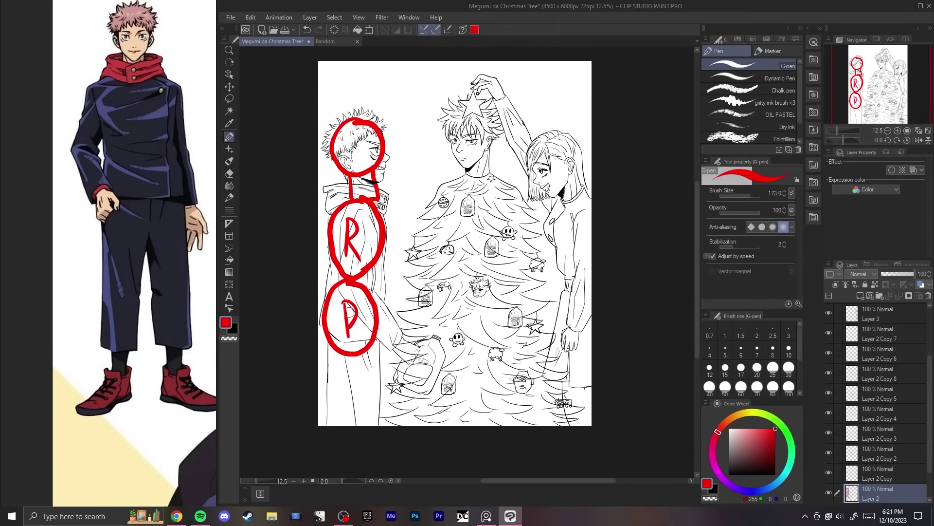
drag(347, 132, 347, 163)
drag(363, 132, 363, 163)
drag(347, 146, 363, 146)
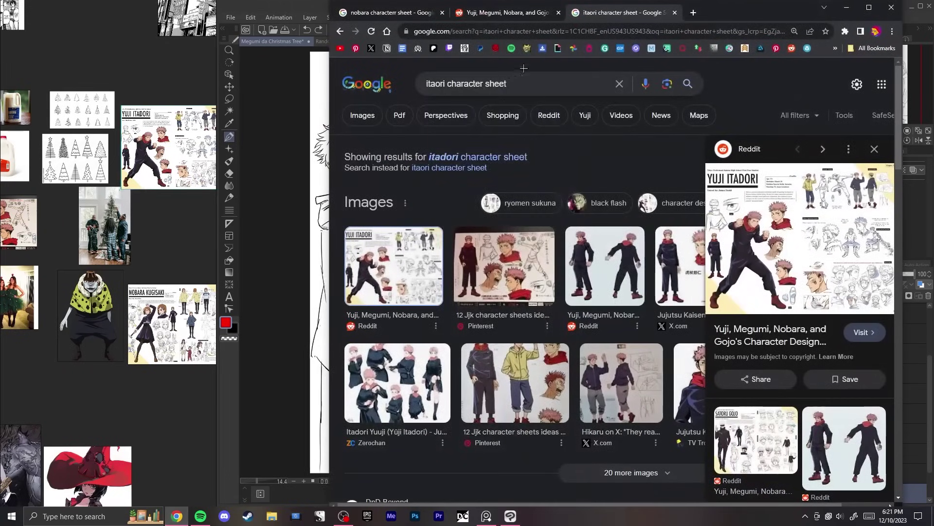
Step: Enter "men profile shot" as the search query and open the Zerochan Itadori Yuuji character sheet in a new tab
triple_click(542, 83)
text(men profile shot)
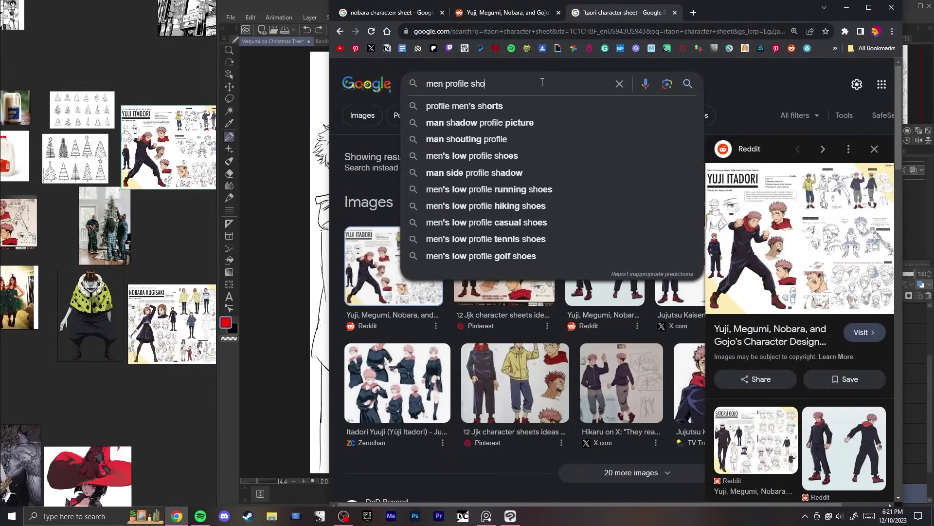
click(425, 347)
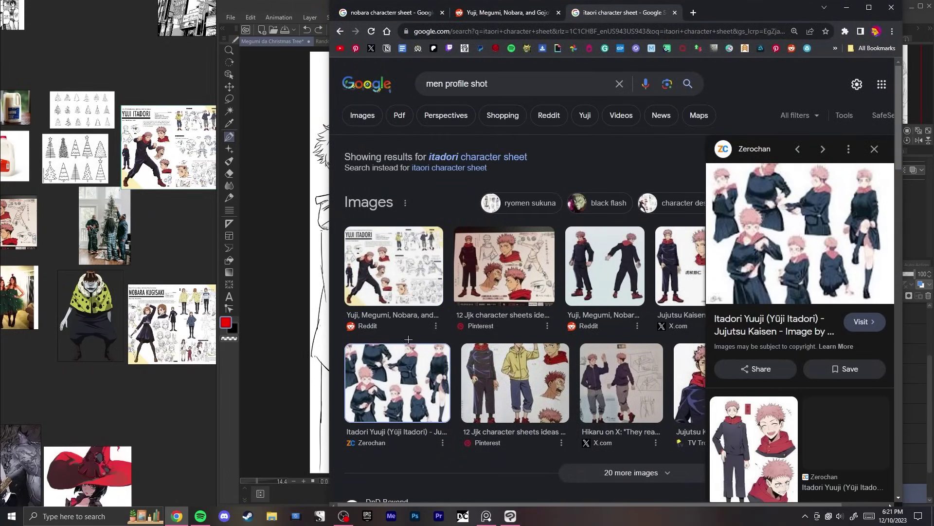
right_click(829, 223)
click(872, 232)
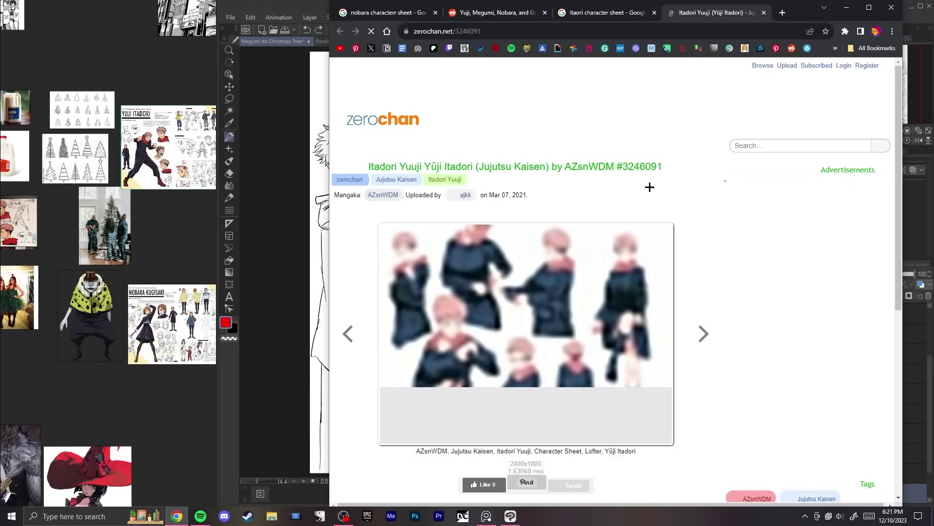
Step: View the character sheet at full size and examine the figures' poses and clothing up close
scroll(605, 285, down, 1)
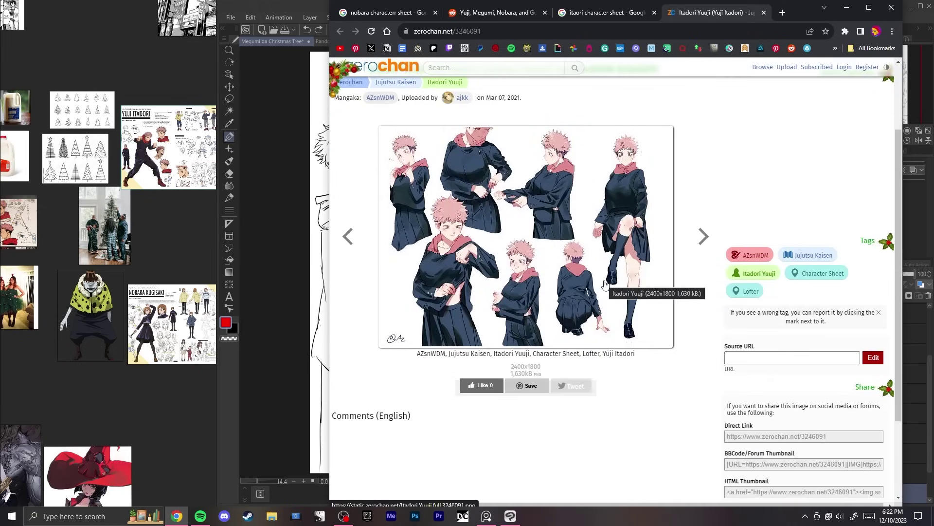
click(637, 276)
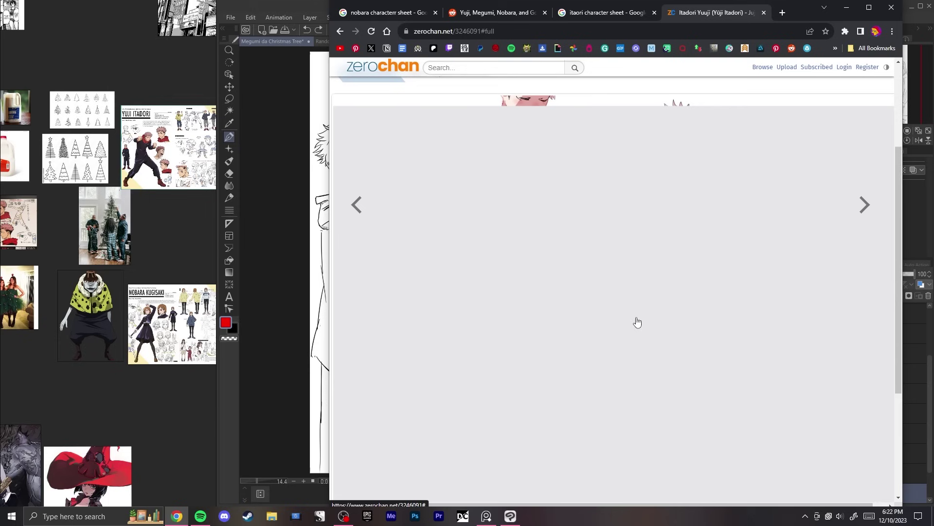
scroll(691, 370, down, 1)
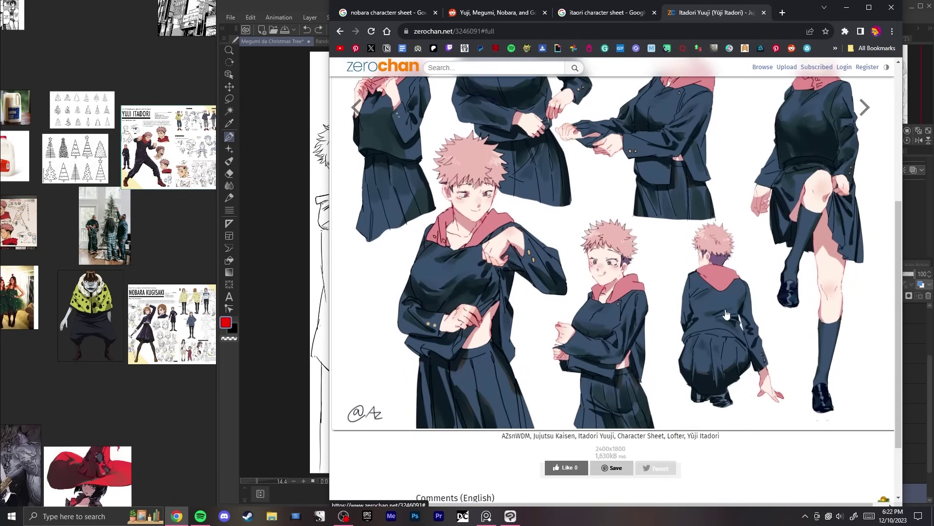
scroll(726, 315, up, 8)
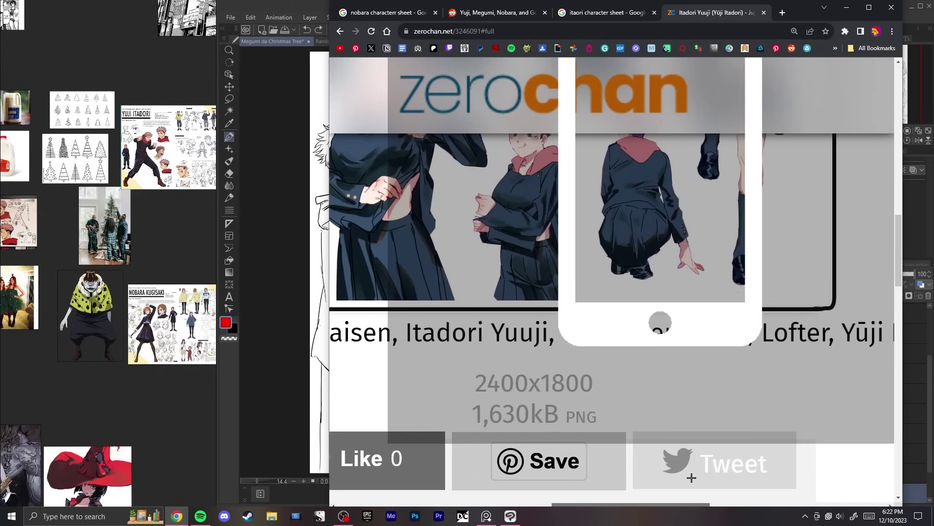
scroll(700, 434, up, 1)
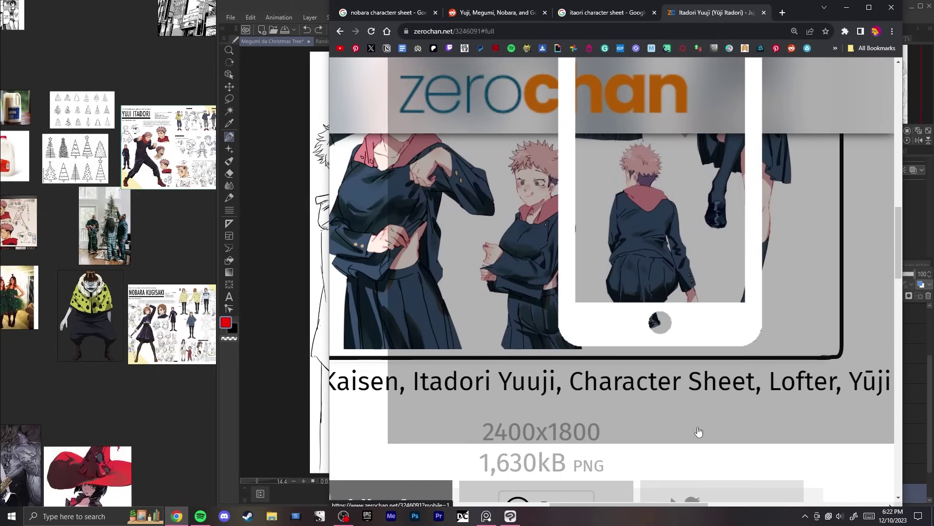
scroll(700, 431, down, 1)
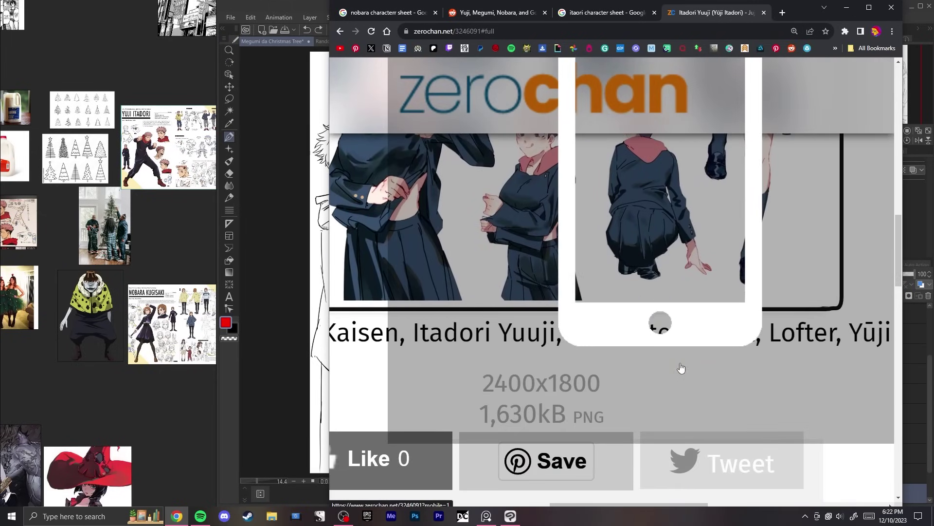
scroll(679, 414, up, 4)
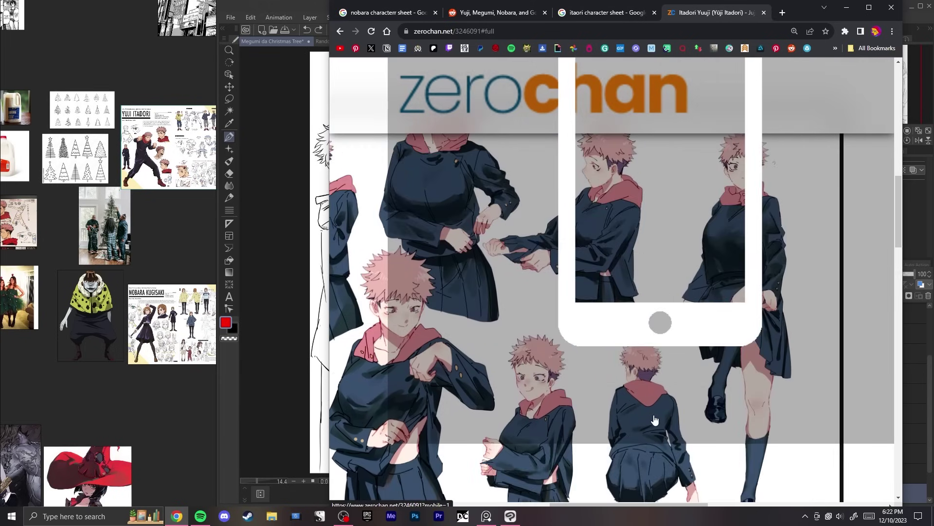
drag(554, 504, 495, 486)
Step: Return to the Itadori search results and look through the related images for the selected character sheet
key(ctrl+shift+Tab)
scroll(773, 260, down, 5)
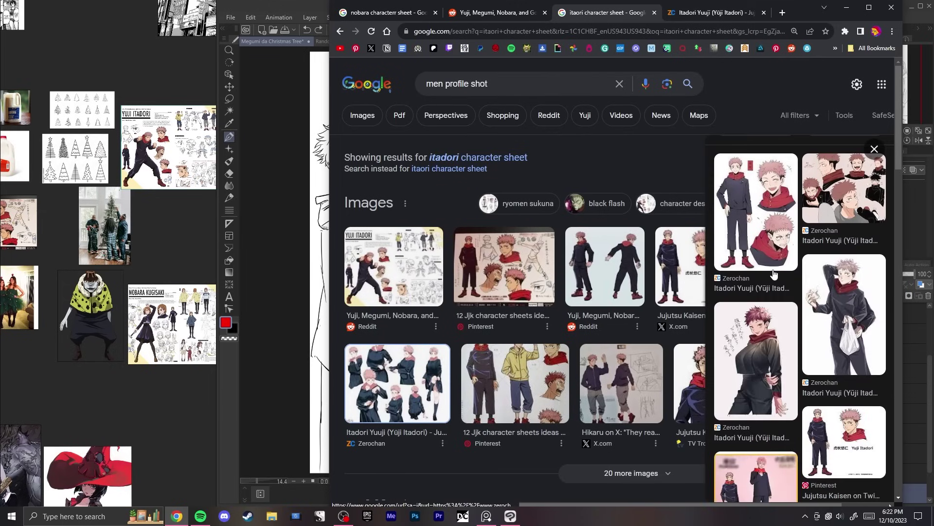
scroll(774, 274, down, 4)
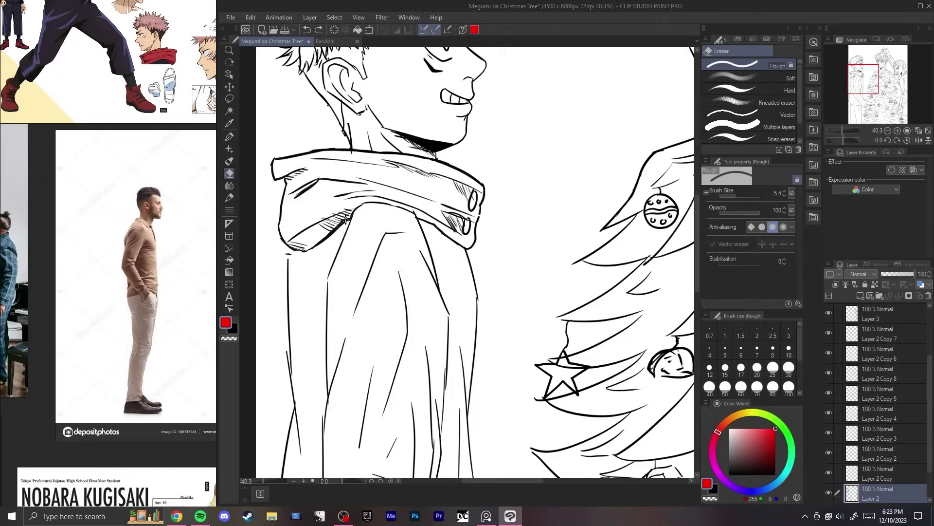
Step: Try erasing and re-inking the boy's shoulder line in black with the G-pen, just below the hood
drag(359, 224, 346, 209)
mouse_move(413, 217)
mouse_down()
mouse_move(366, 204)
mouse_move(321, 285)
mouse_up()
key(p)
key(ctrl+z)
alt+click(375, 298)
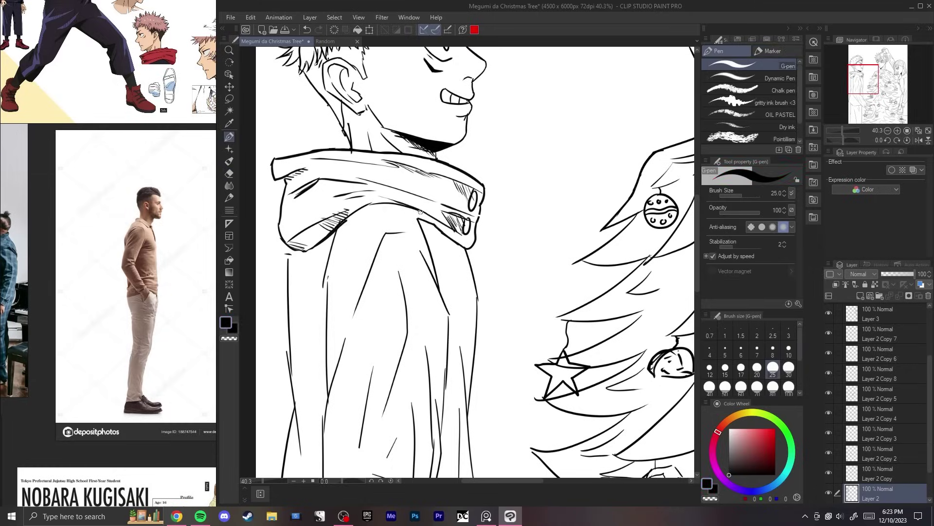
key(ctrl+z)
drag(372, 204, 423, 217)
key(ctrl+z)
key(ctrl+0)
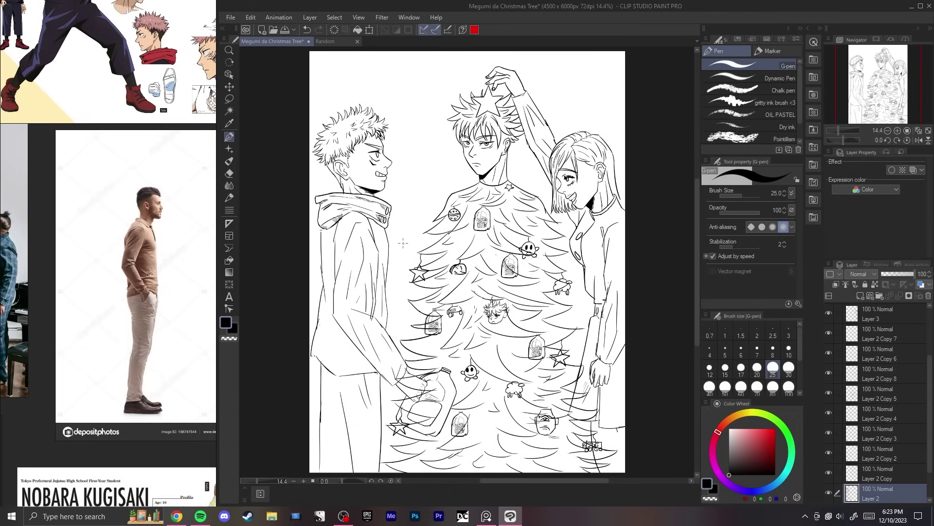
Step: Lasso the back edge of the boy's coat on Layer 2 and shift it slightly with a transform
drag(314, 393, 331, 359)
key(m)
drag(344, 209, 345, 259)
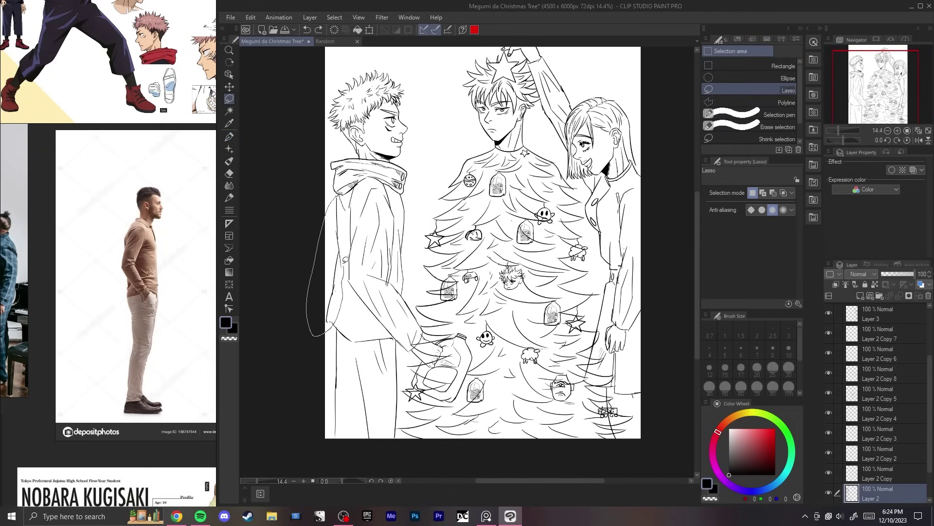
drag(351, 206, 346, 201)
key(ctrl+t)
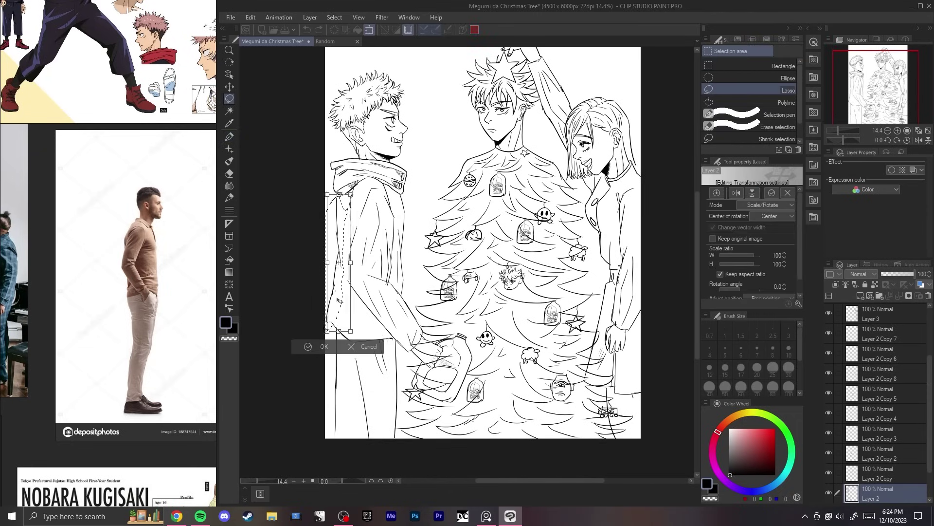
drag(343, 301, 346, 304)
key(Return)
key(ctrl+d)
Step: Mirror the canvas view and check the proportions of the three inked figures
key(h)
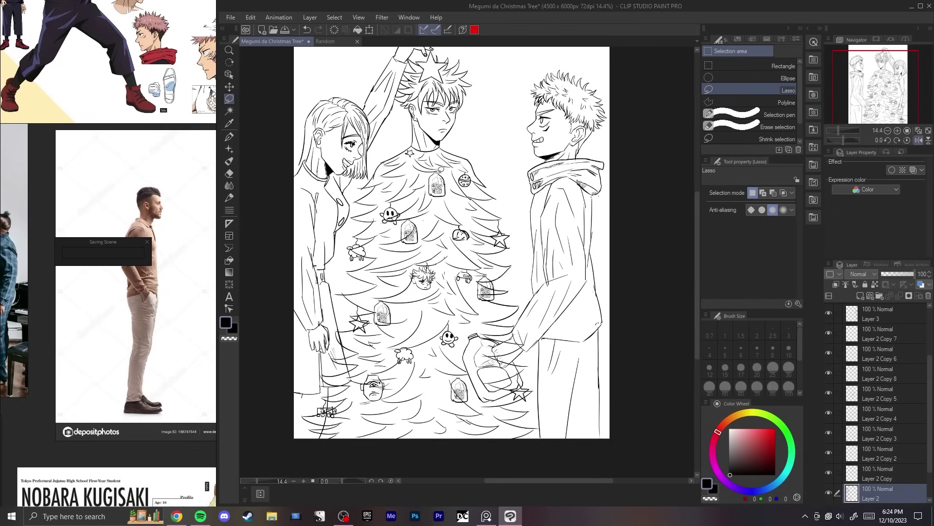
drag(521, 234, 456, 214)
key(e)
key(m)
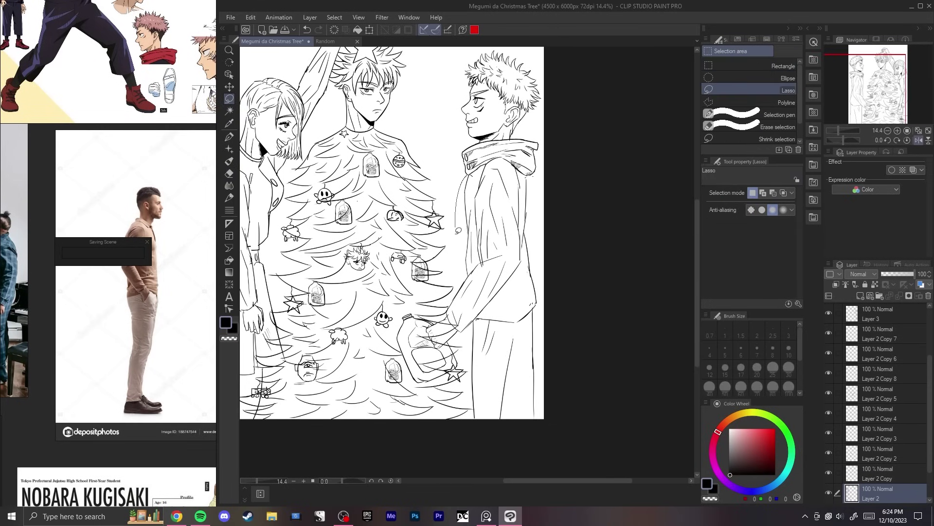
key(p)
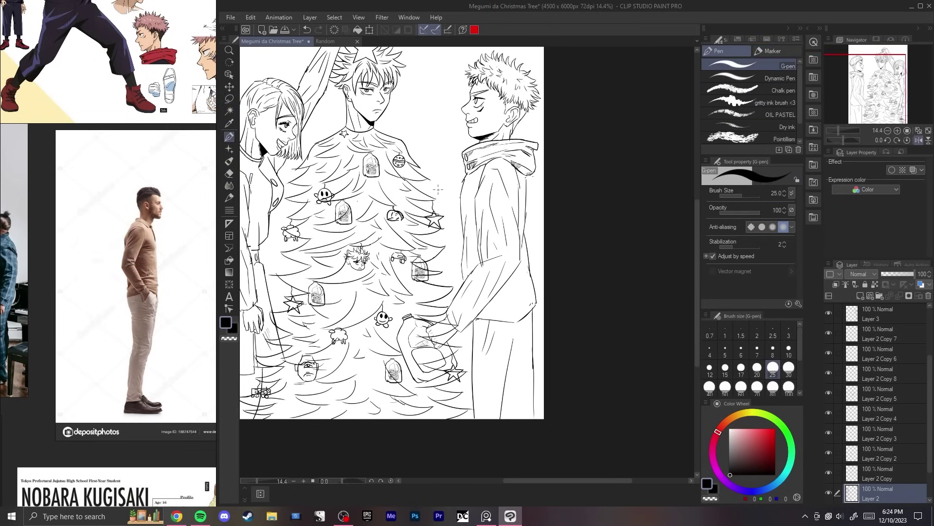
scroll(69, 255, up, 5)
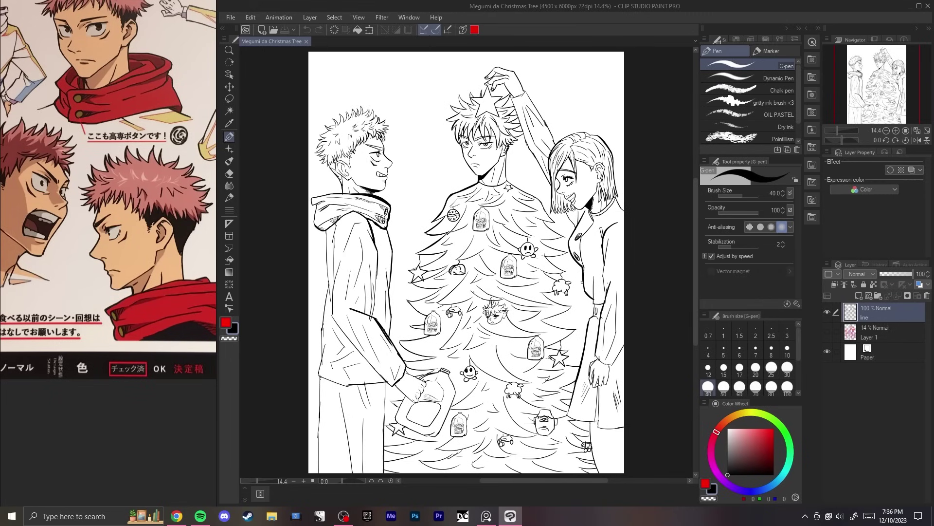
Step: Add a new layer and place it directly beneath the line layer
click(859, 295)
drag(861, 315, 861, 341)
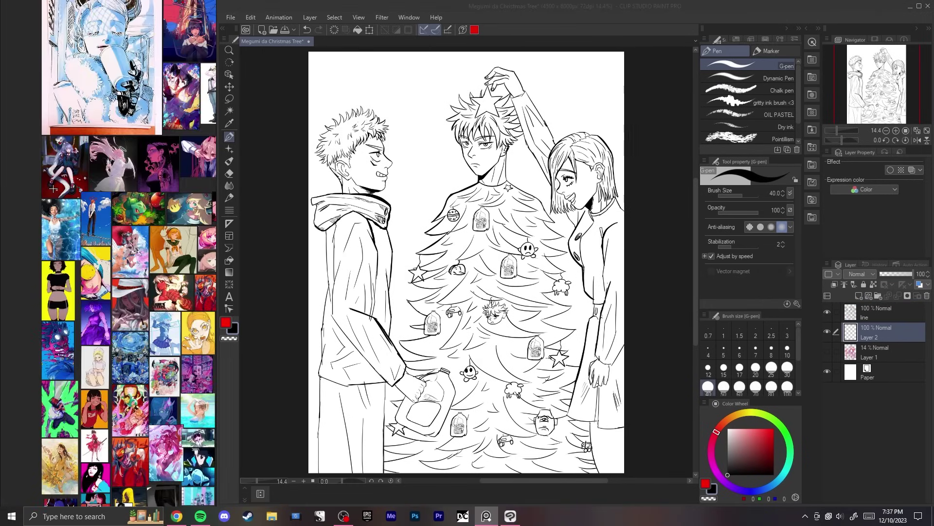
Step: Examine the illustrations on the reference board for colour and rendering ideas
scroll(57, 190, up, 3)
scroll(57, 94, up, 6)
drag(72, 164, 74, 148)
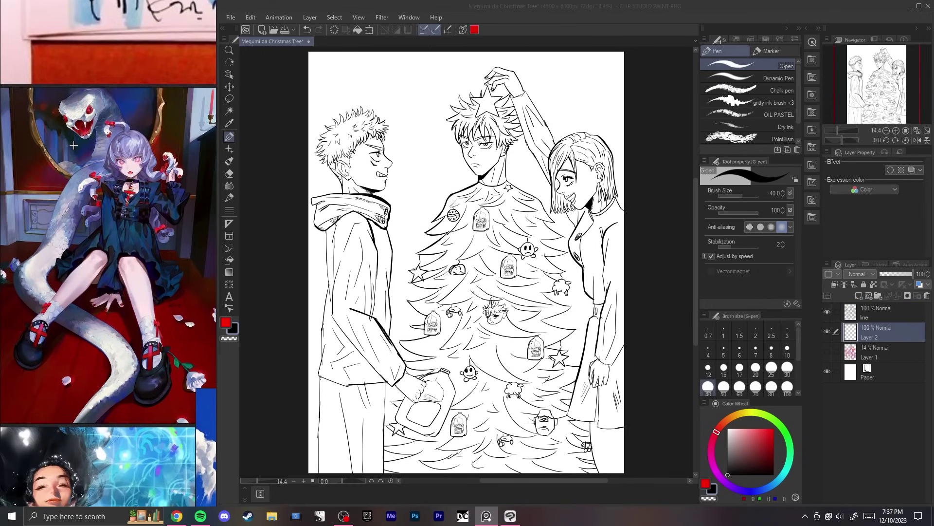
scroll(74, 146, down, 3)
scroll(75, 140, down, 3)
scroll(75, 140, up, 3)
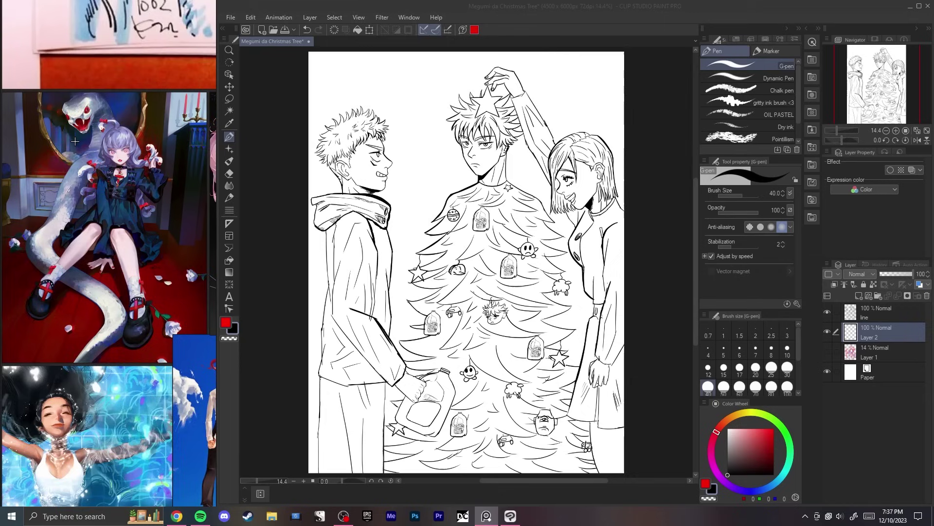
scroll(75, 141, down, 5)
scroll(79, 196, up, 5)
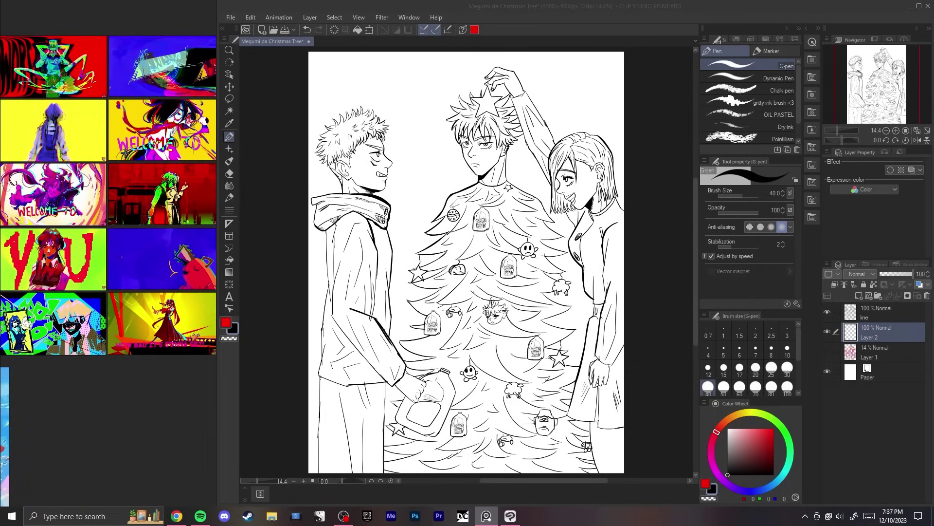
scroll(125, 153, down, 3)
scroll(91, 250, up, 5)
drag(46, 251, 89, 241)
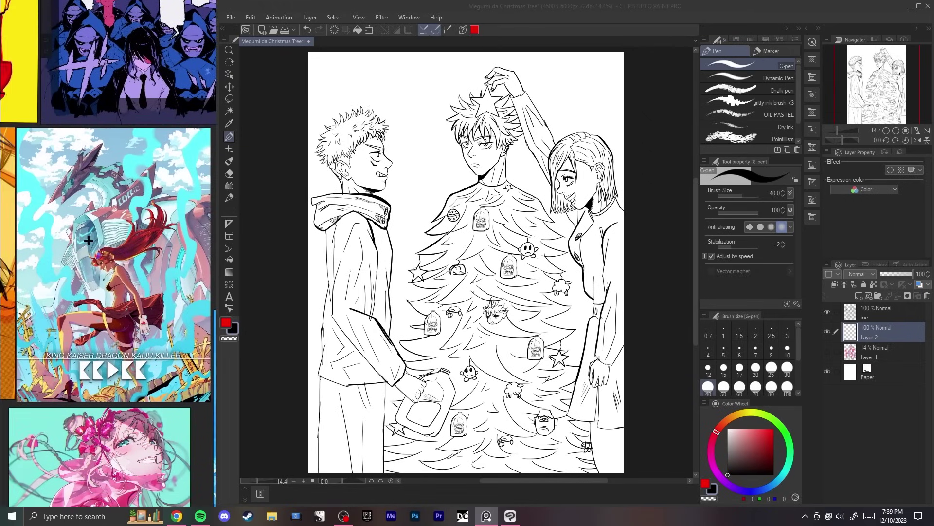
scroll(78, 308, down, 5)
scroll(95, 184, up, 5)
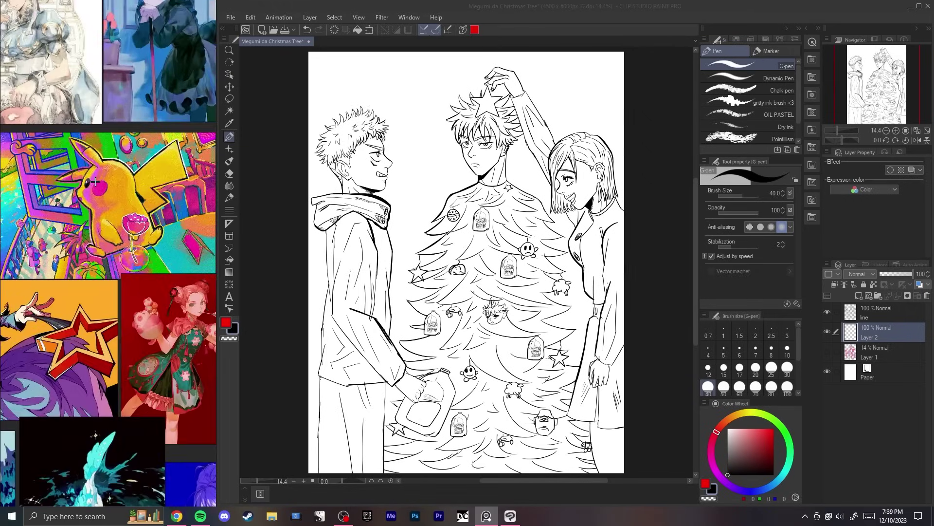
scroll(95, 184, down, 5)
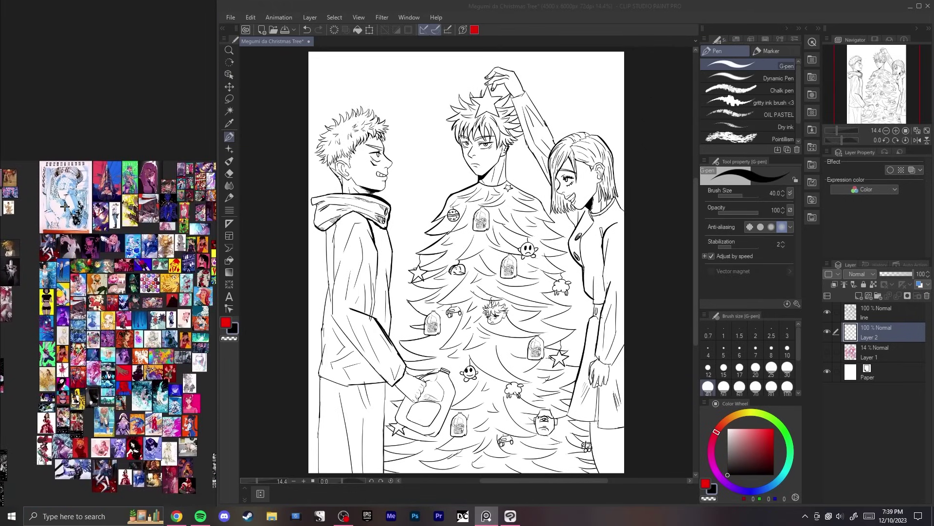
scroll(118, 181, up, 5)
scroll(118, 181, up, 3)
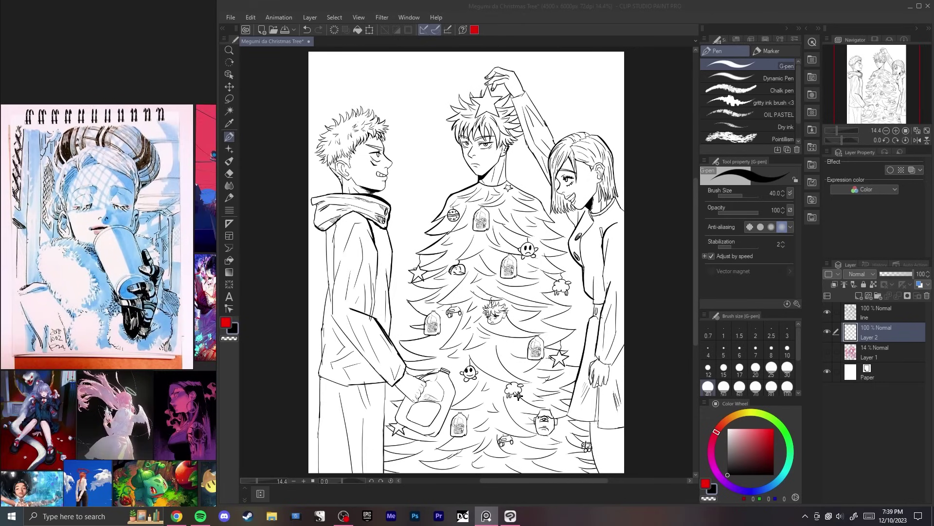
click(764, 405)
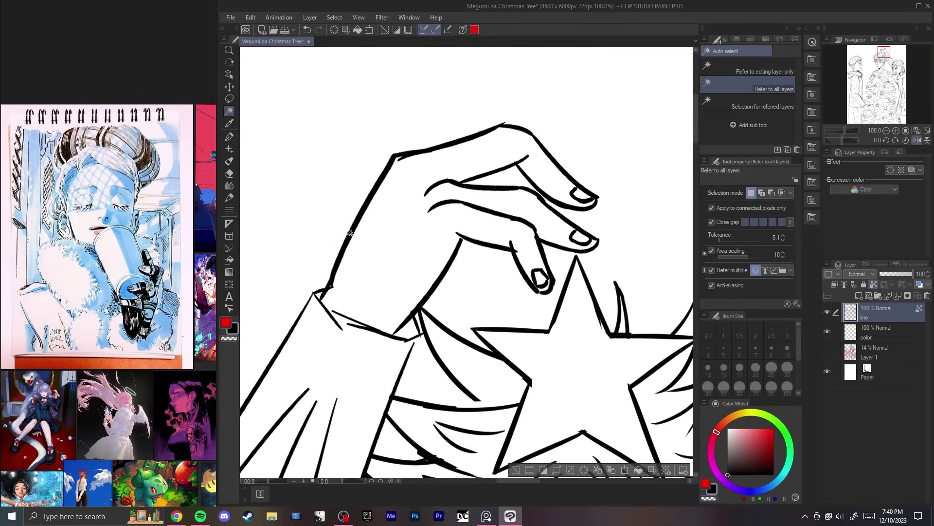
key(p)
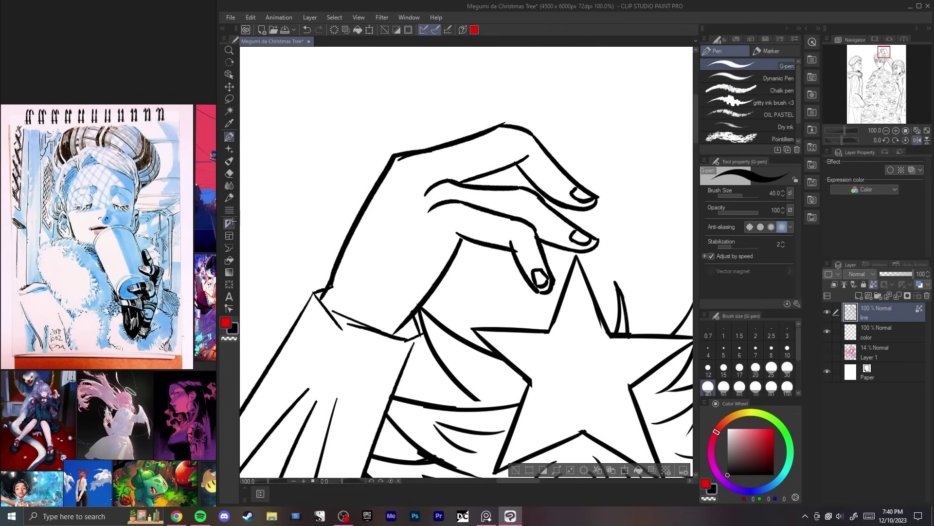
key(ctrl+0)
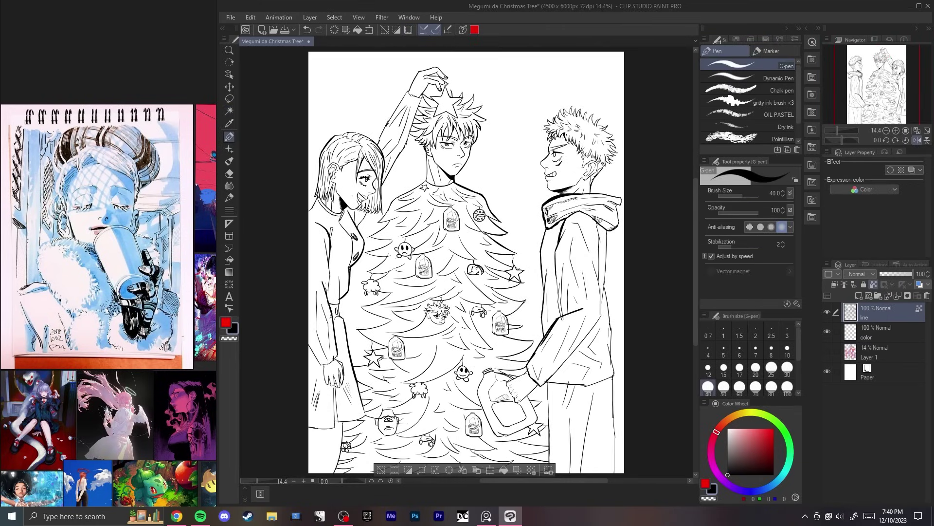
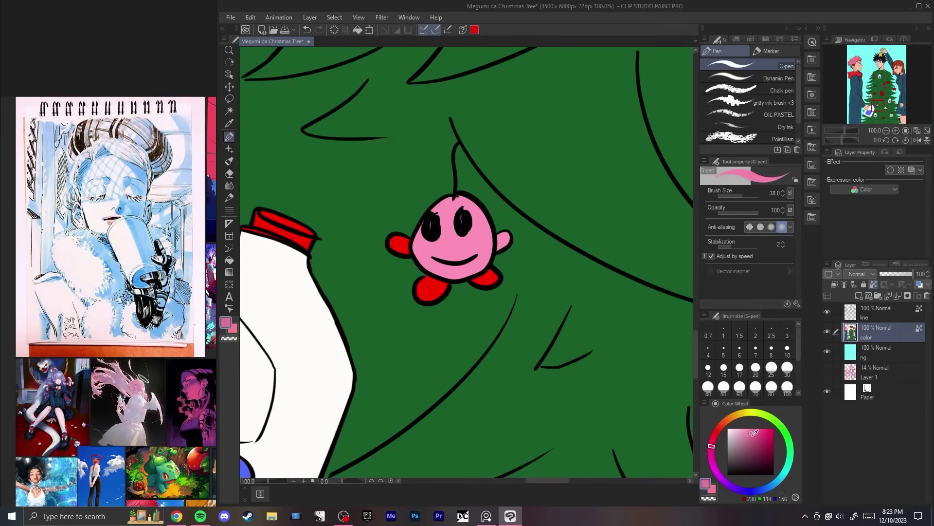
Step: Fill both feet of the round pink Kirby ornament beside the milk jug with light pink on the color layer
key(g)
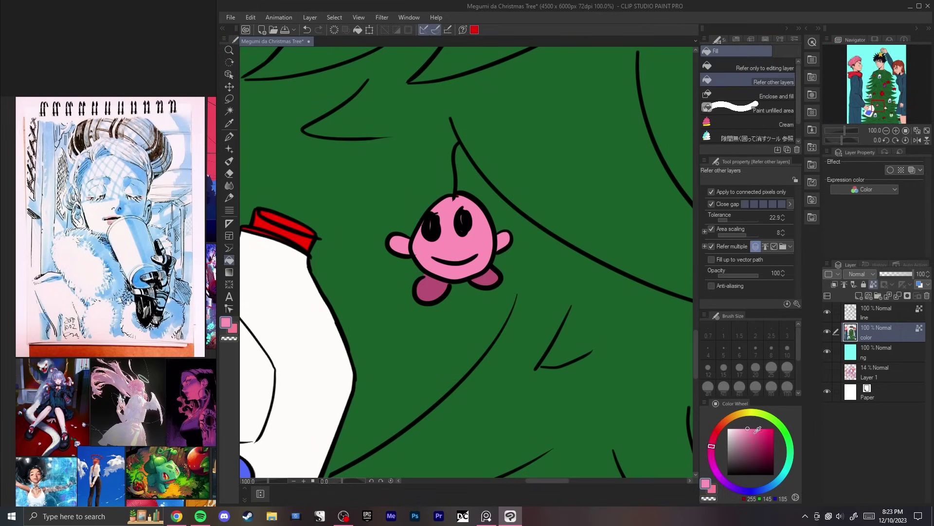
click(431, 289)
click(486, 278)
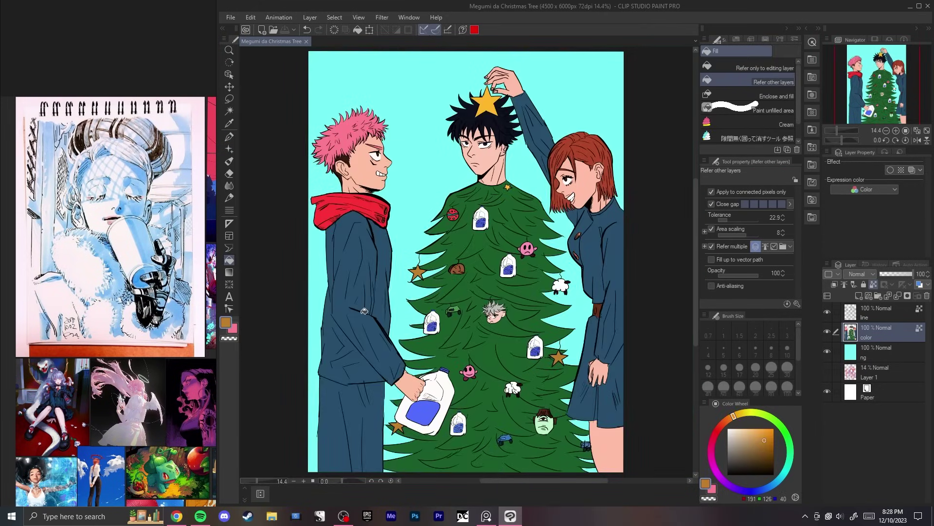
Step: Try raising the color layer's saturation to about 23 with the Hue/Saturation/Luminosity correction
key(ctrl+u)
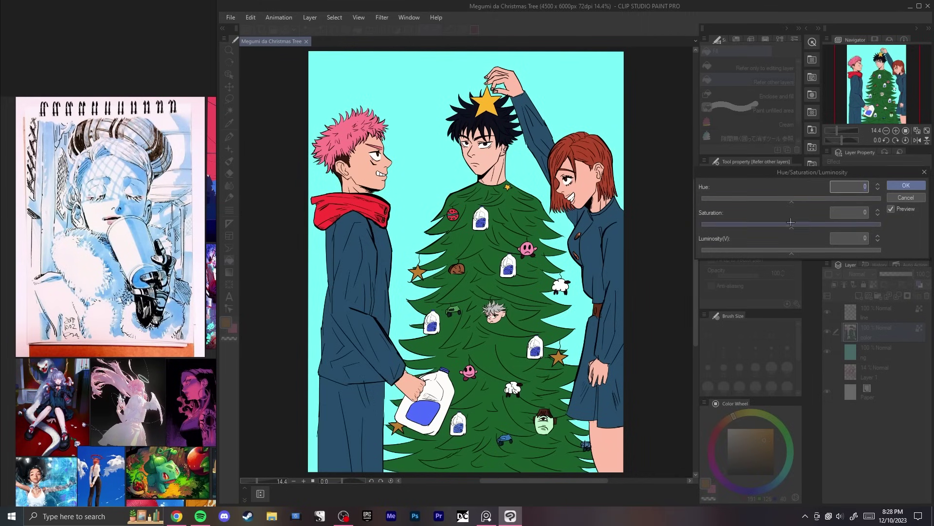
drag(790, 222, 802, 225)
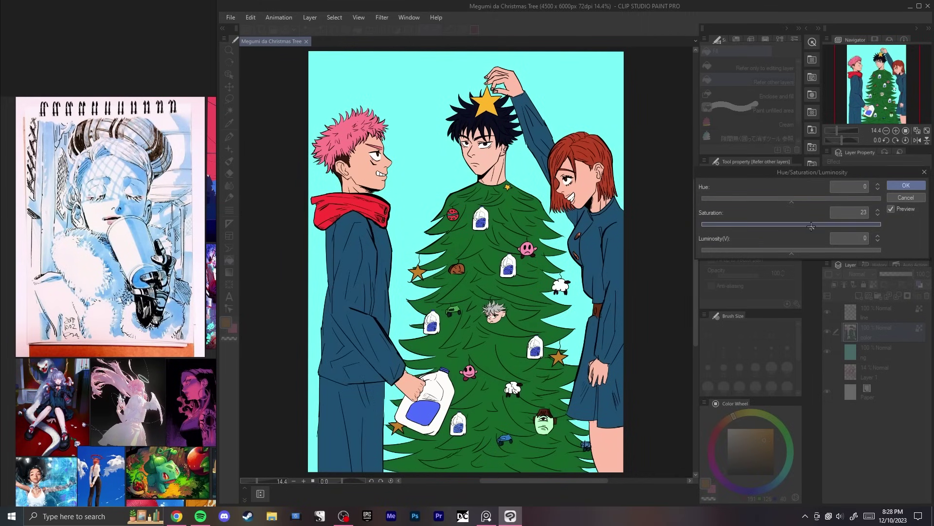
click(816, 251)
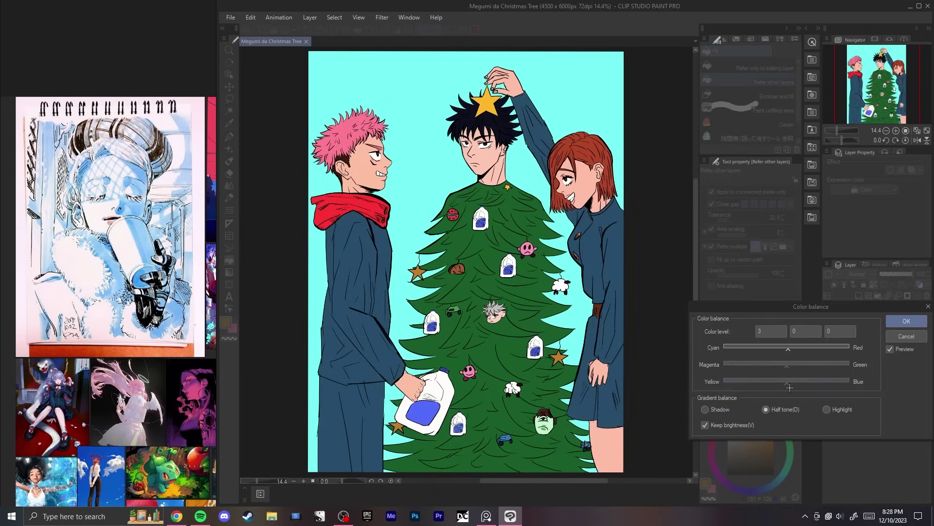
Step: Apply a halftone color balance of 0, 1 and 80 to the color layer, shifting its colours toward blue
drag(788, 382, 816, 377)
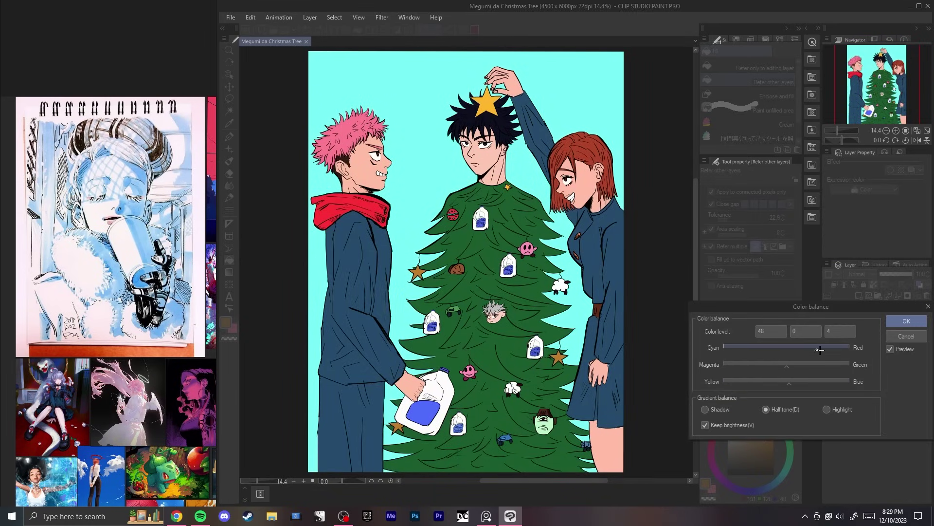
drag(820, 350, 818, 349)
click(787, 348)
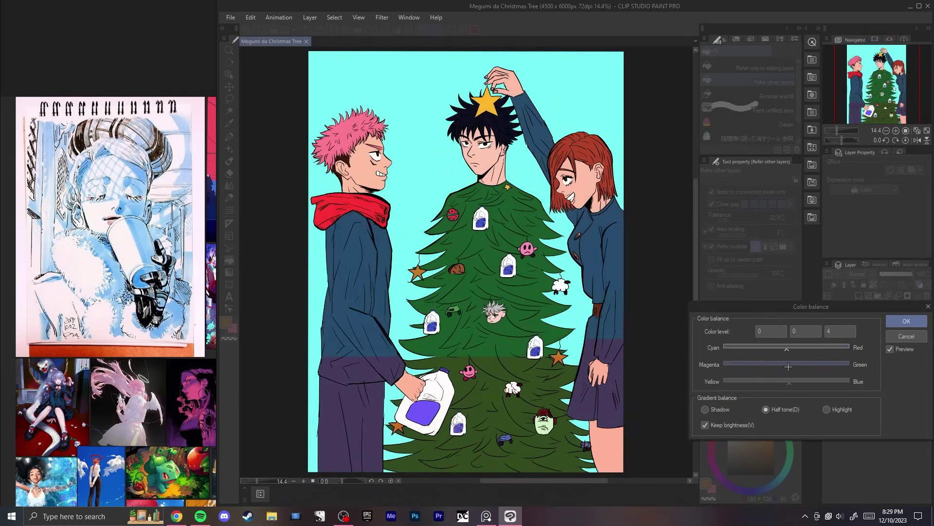
click(753, 364)
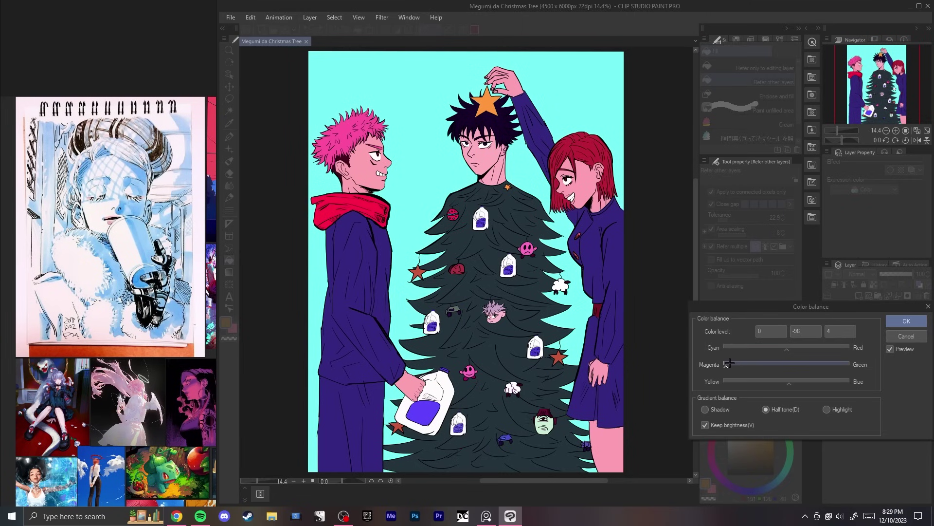
drag(771, 363, 787, 364)
click(837, 380)
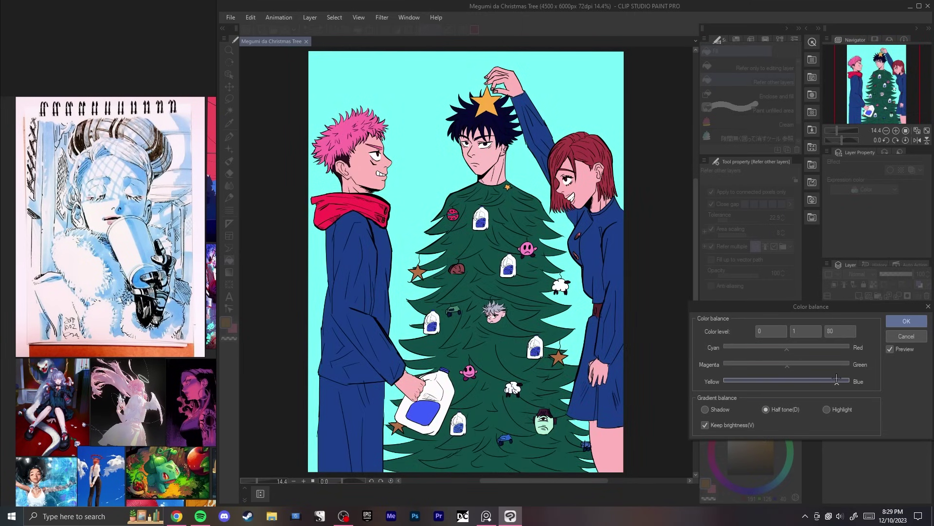
key(Return)
Step: Try lowering the luminosity of the cyan background layer to -100 with Hue/Saturation/Luminosity
scroll(565, 378, down, 1)
scroll(565, 379, up, 1)
scroll(481, 146, up, 3)
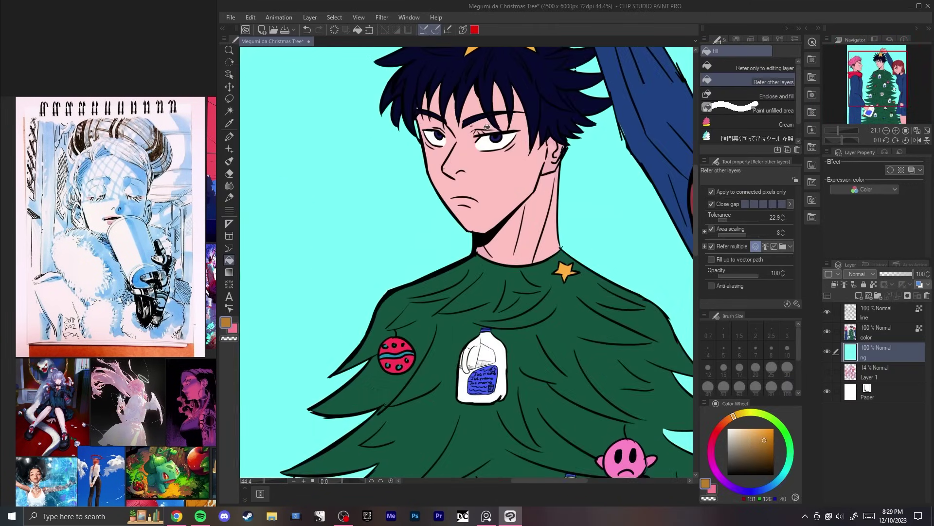
scroll(486, 127, down, 5)
key(ctrl+u)
mouse_move(792, 198)
mouse_down()
mouse_move(814, 202)
mouse_move(792, 201)
mouse_up()
drag(792, 251, 718, 252)
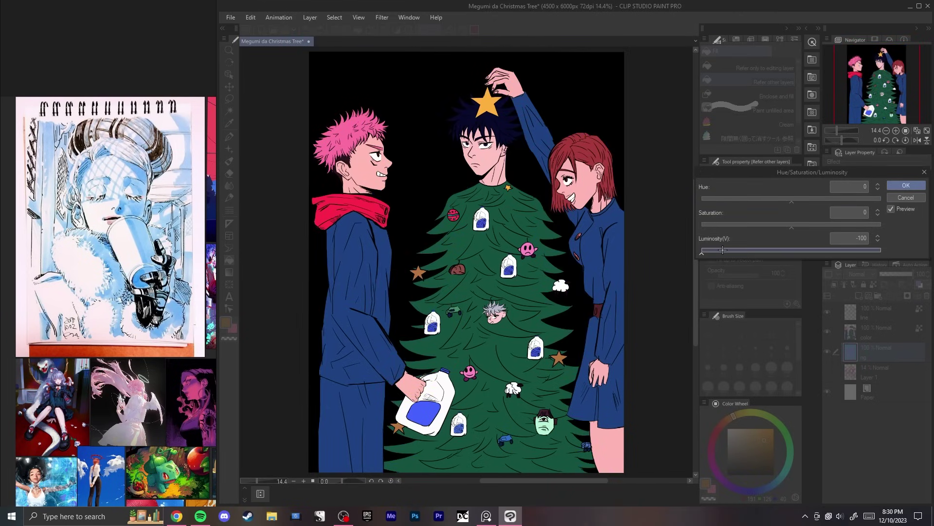
key(Escape)
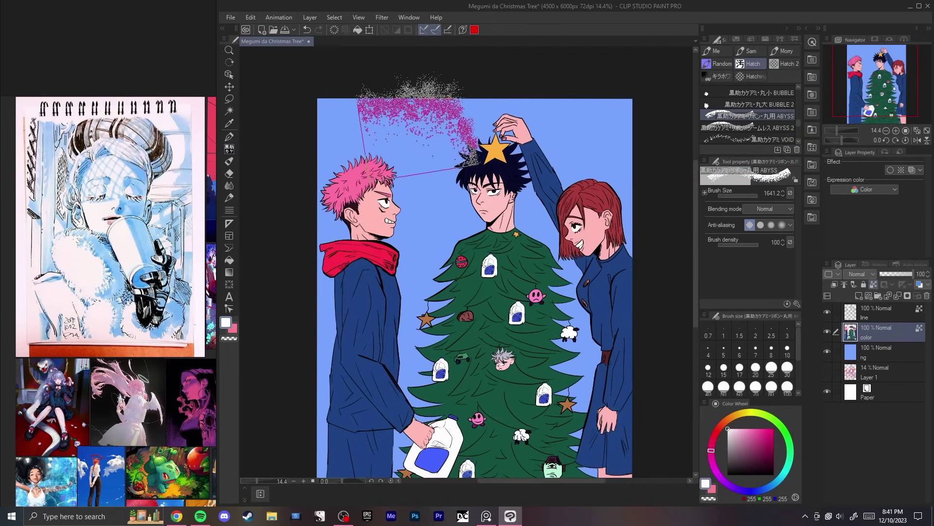
Step: Try spraying white hatch-brush texture across the sky on the background layer
key(alt+bracketleft)
drag(374, 114, 457, 122)
mouse_move(516, 157)
mouse_down()
mouse_move(508, 110)
mouse_move(512, 135)
mouse_up()
scroll(508, 111, down, 1)
key(ctrl+z)
Step: Try scattering white snow over the blue background with the BUBBLY brush at size 2000
click(714, 437)
click(758, 428)
drag(302, 260, 448, 62)
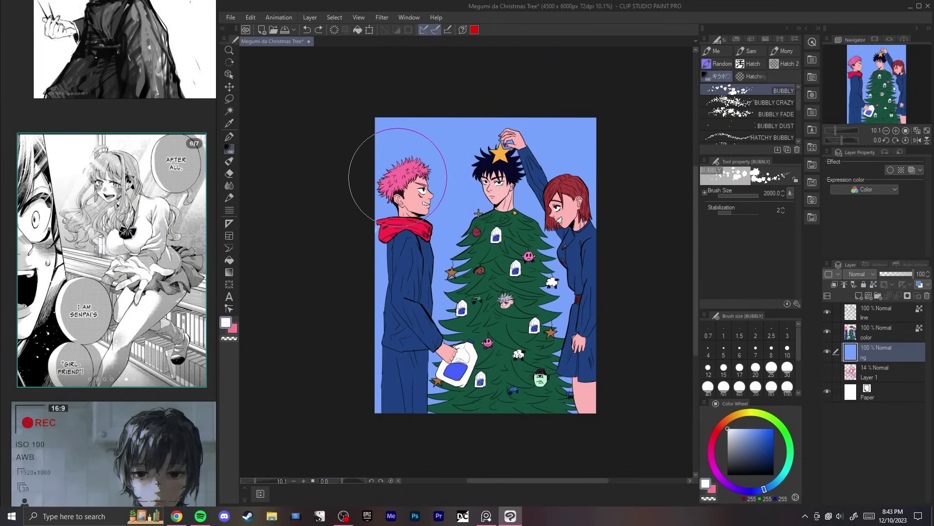
key(ctrl+z)
mouse_move(404, 161)
mouse_down()
mouse_move(438, 335)
mouse_move(479, 398)
mouse_up()
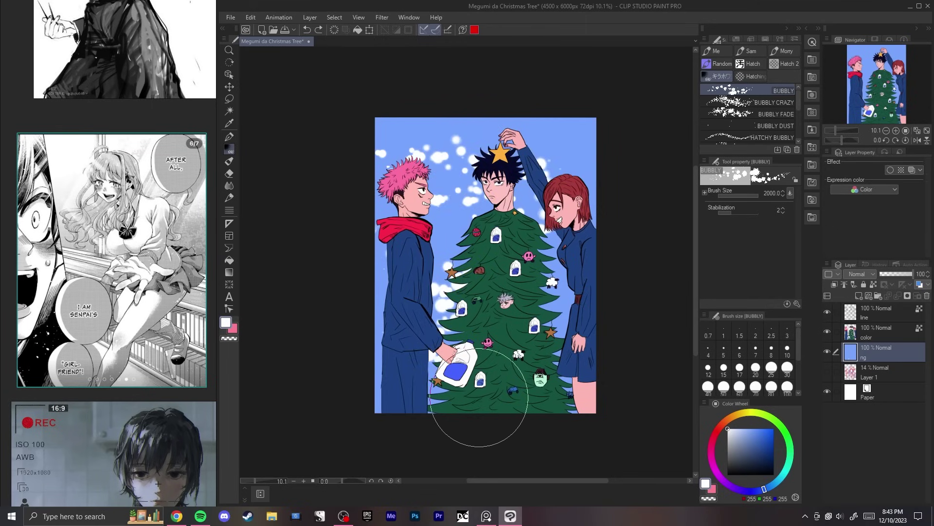
key(ctrl+z)
Step: Cover the sky in dense white snow with the BUBBLY CRAZY brush, placing it on a new layer above the background
click(748, 101)
mouse_move(581, 204)
mouse_down()
mouse_move(563, 148)
mouse_move(486, 147)
mouse_move(352, 198)
mouse_up()
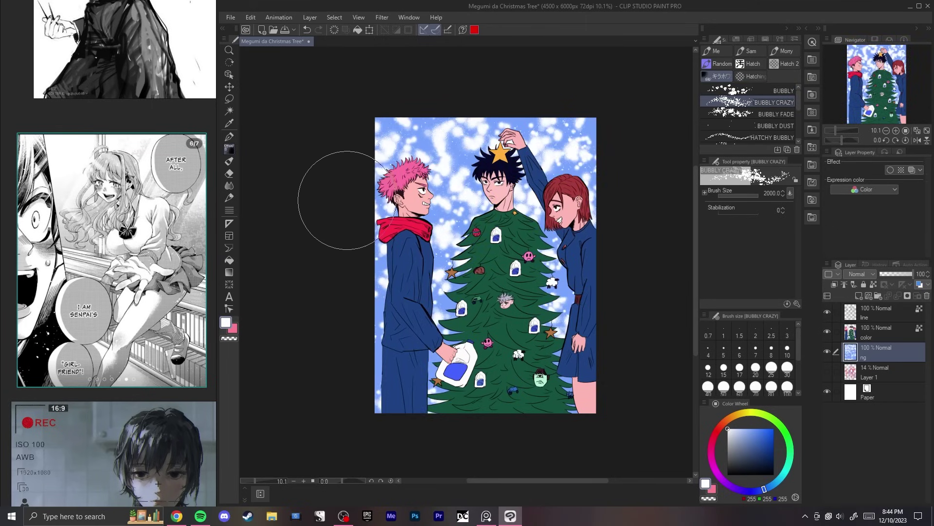
key(h)
key(h)
key(ctrl+z)
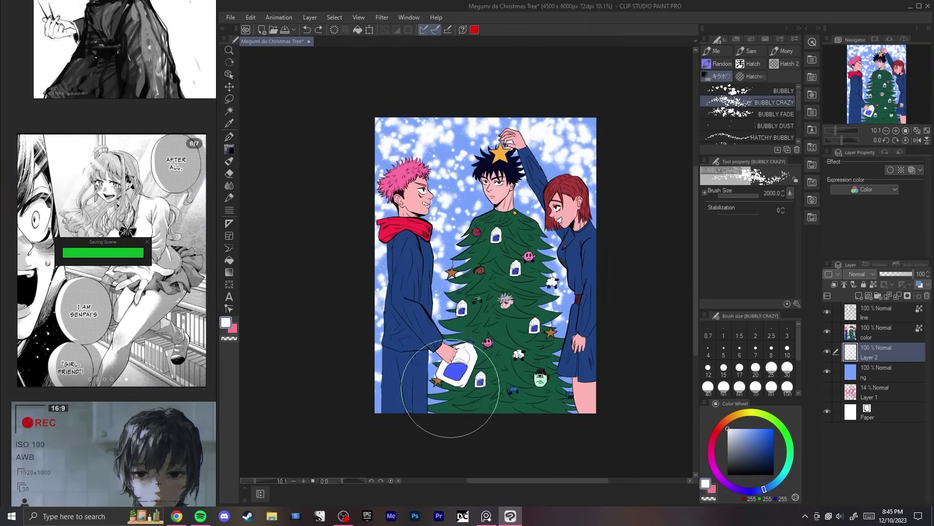
key(ctrl+shift+n)
Step: Hide the snow layer and paint the lower part of the background layer a deeper blue with the large Round Brush 2.0 2
click(859, 368)
click(827, 350)
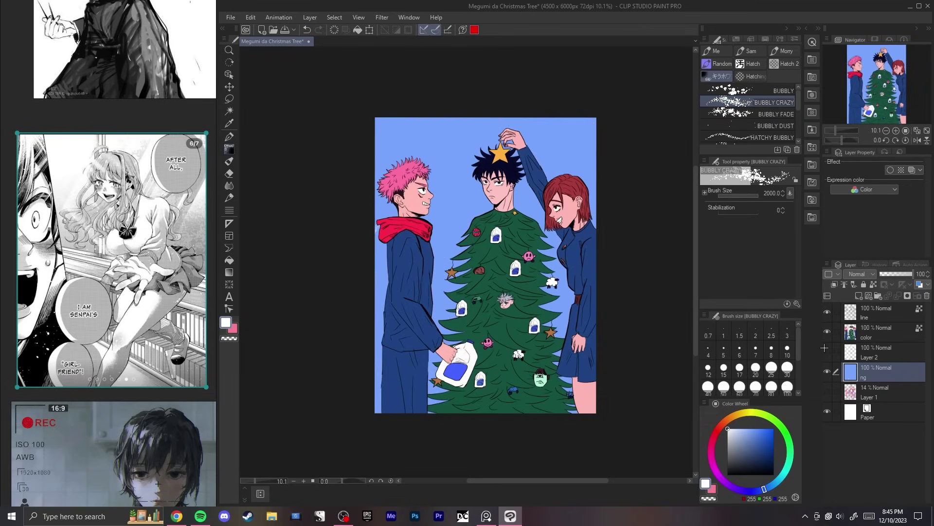
key(p)
drag(755, 437, 758, 427)
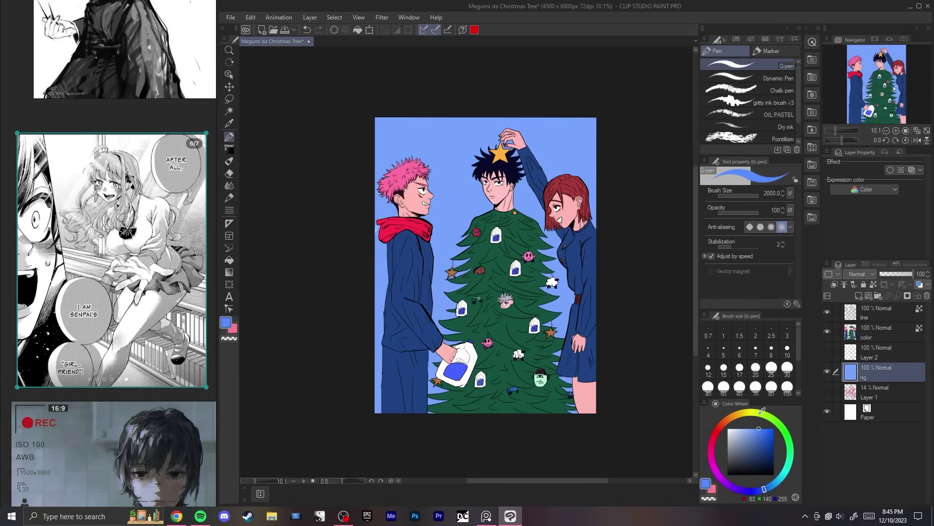
key(b)
click(750, 51)
mouse_move(570, 392)
mouse_down()
mouse_move(378, 389)
mouse_move(567, 304)
mouse_up()
alt+click(456, 371)
drag(432, 408, 313, 368)
drag(618, 340, 298, 330)
Step: Brush pale blue over the upper sky on the background layer to form a soft gradient
click(737, 429)
drag(589, 309, 631, 262)
drag(610, 136, 359, 120)
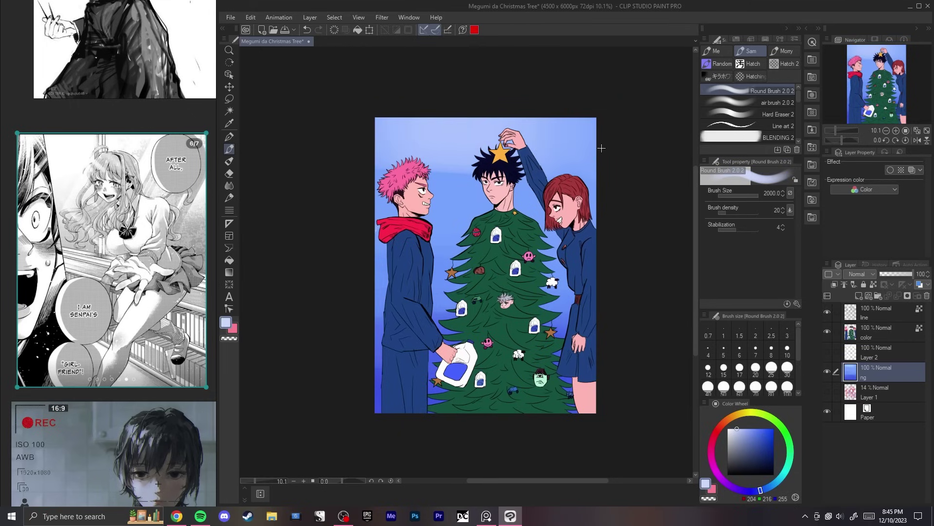
key(ctrl+z)
mouse_move(576, 126)
mouse_down()
mouse_move(488, 168)
mouse_move(406, 164)
mouse_up()
alt+click(598, 311)
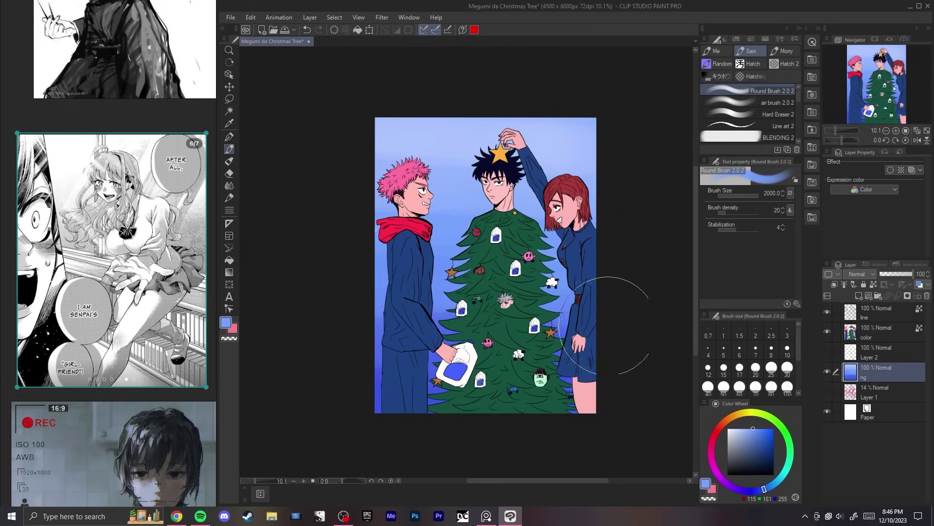
Step: Show the snow layer again and check the scene in mirrored view
click(828, 351)
key(ctrl+y)
key(ctrl+y)
key(h)
key(h)
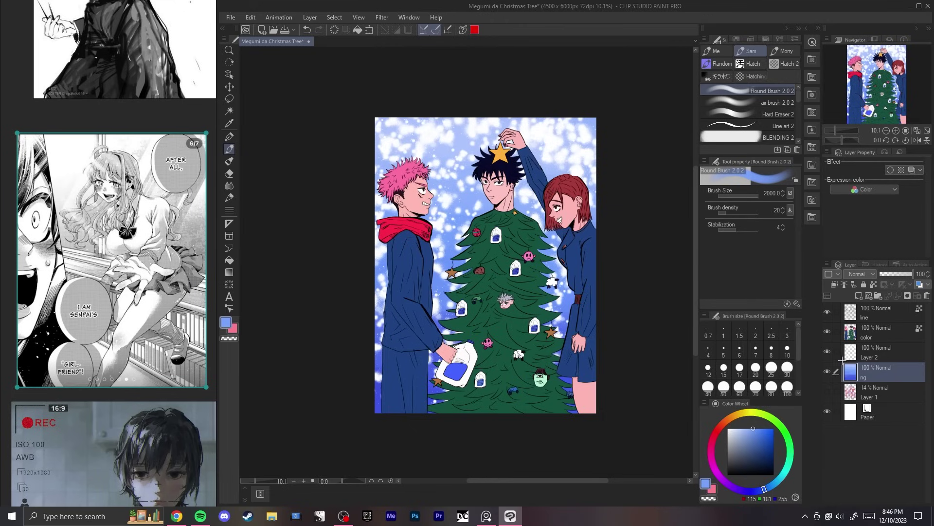
Step: Compare the snowy background with and without the painted blue gradient, checking it in mirrored view too
key(ctrl+z)
key(ctrl+z)
key(ctrl+z)
key(ctrl+z)
key(ctrl+z)
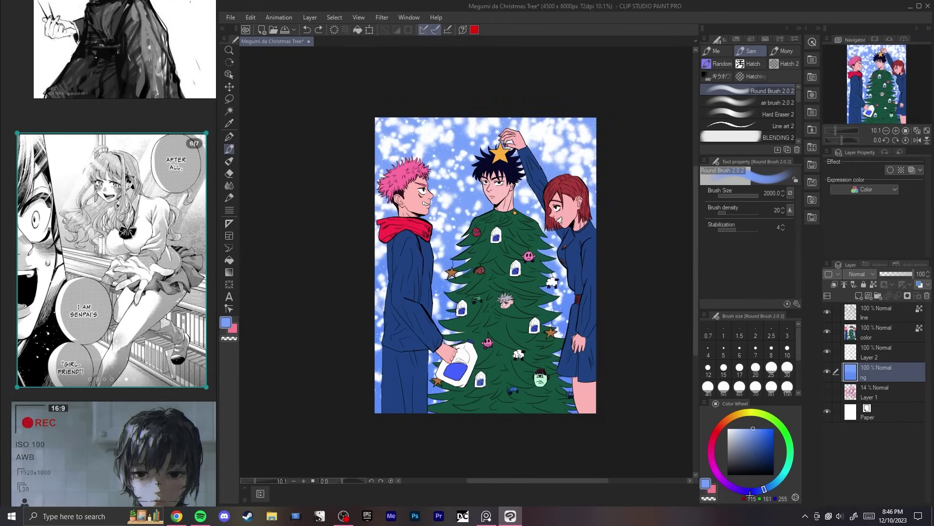
key(ctrl+y)
key(h)
key(h)
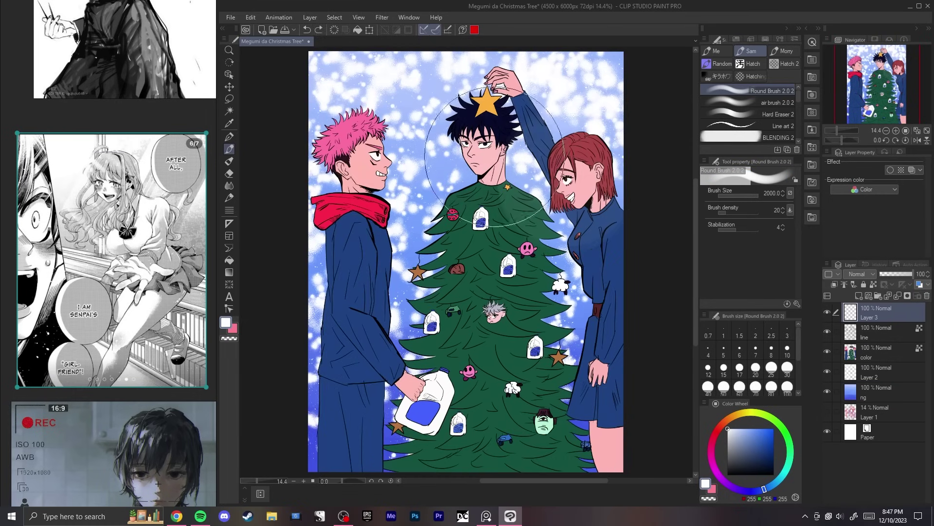
Step: Set the top layer's blending mode to Overlay and brush black shading along the bottom of the scene
click(857, 274)
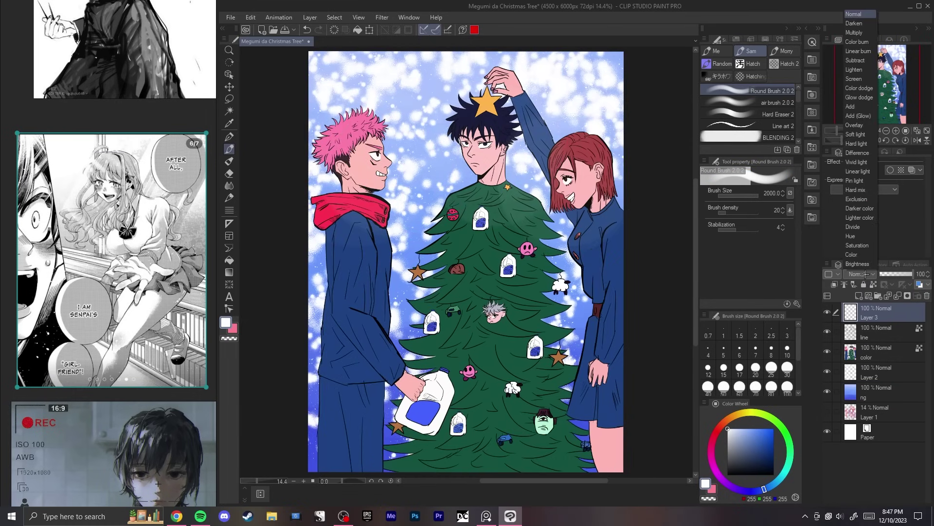
click(862, 127)
drag(506, 359, 508, 354)
click(728, 474)
key(ctrl+minus)
click(550, 393)
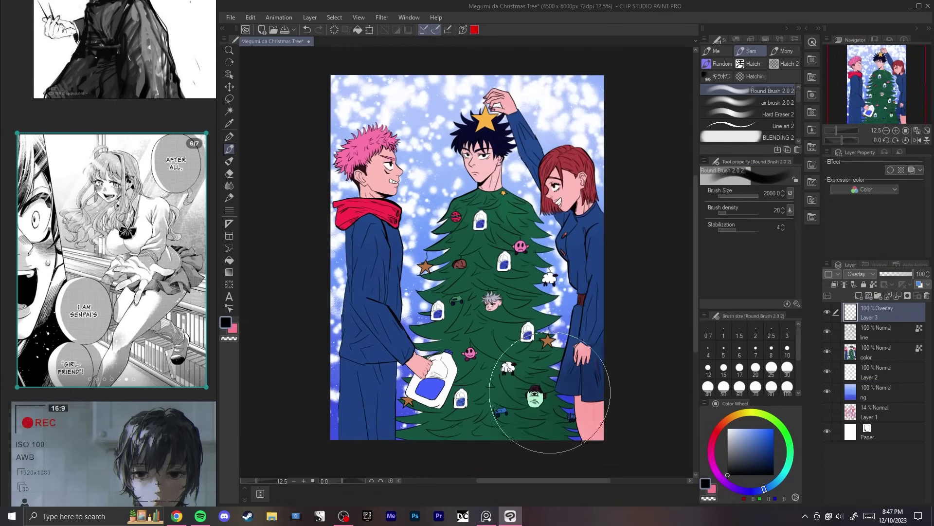
key(ctrl+z)
drag(581, 432, 360, 429)
click(728, 429)
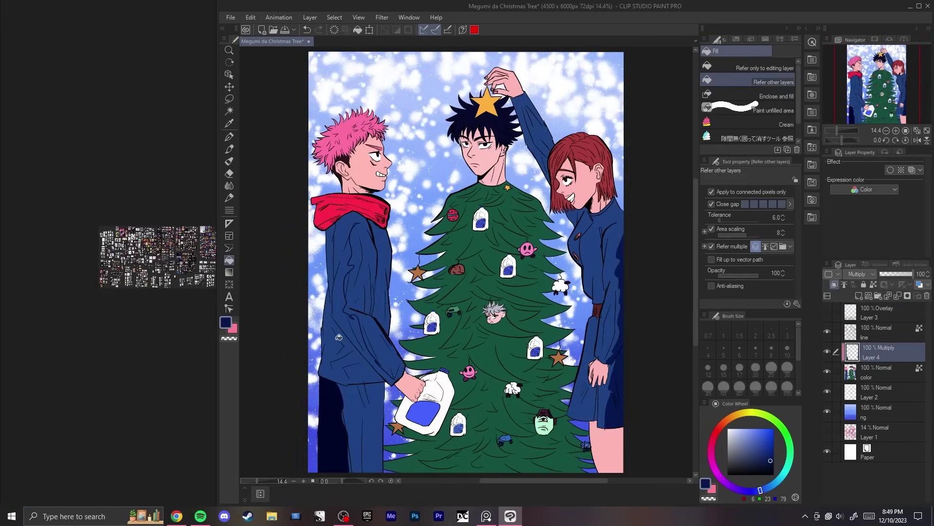
Step: Draw a fold shadow below the girl's belt on the Multiply layer with the G-pen
key(p)
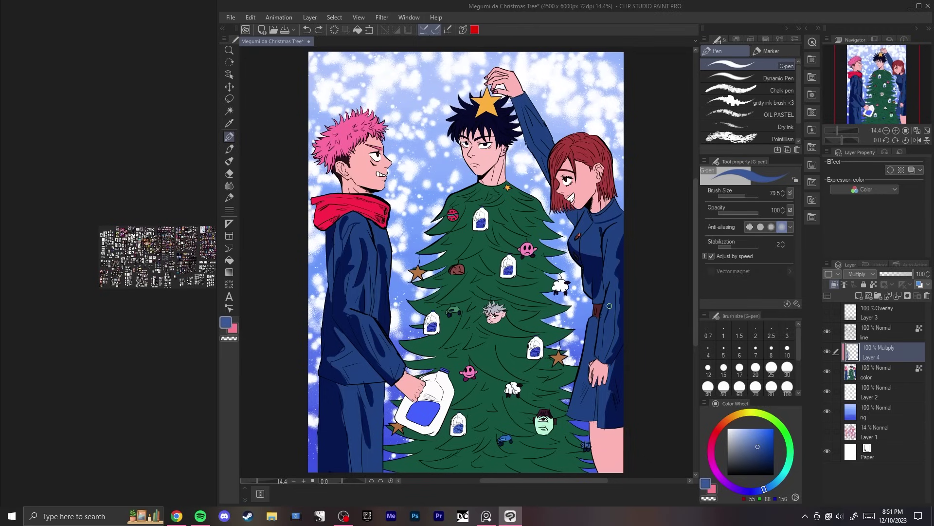
drag(600, 336, 600, 350)
key(g)
key(p)
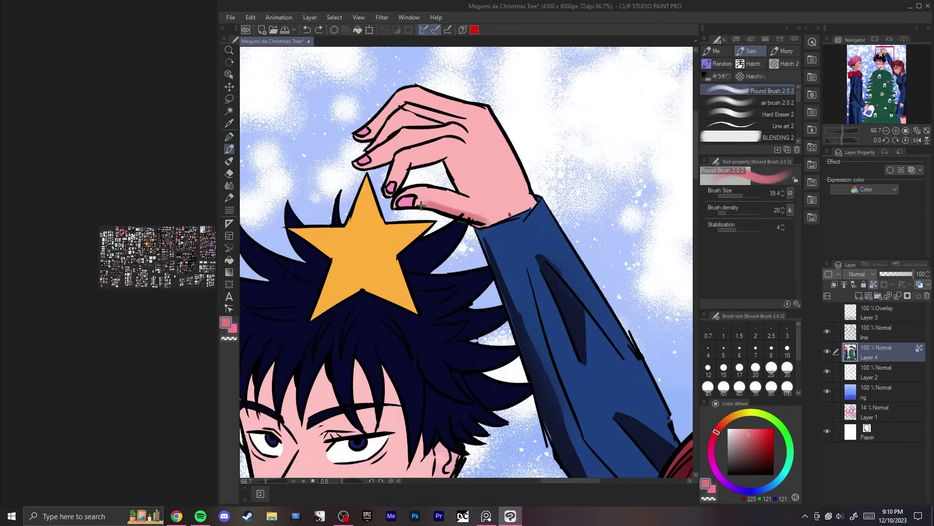
Step: Shade the thumb and fingers of the hand holding the star with darker pink using the Round Brush
mouse_move(462, 197)
mouse_down()
mouse_move(436, 156)
mouse_move(398, 184)
mouse_up()
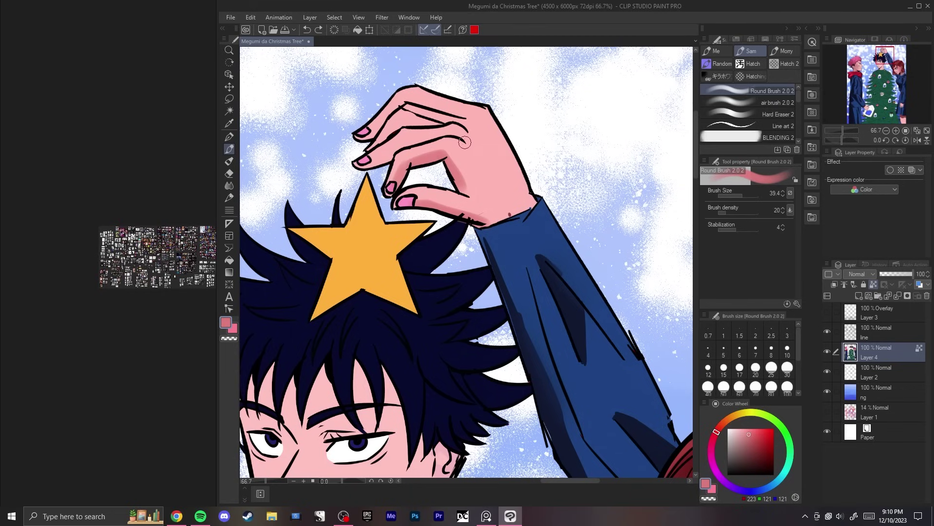
mouse_move(463, 140)
mouse_down()
mouse_move(425, 136)
mouse_move(366, 162)
mouse_up()
mouse_move(441, 122)
mouse_down()
mouse_move(402, 124)
mouse_move(369, 150)
mouse_up()
key(ctrl+z)
mouse_move(458, 103)
mouse_down()
mouse_move(425, 104)
mouse_move(416, 124)
mouse_move(387, 125)
mouse_move(385, 149)
mouse_up()
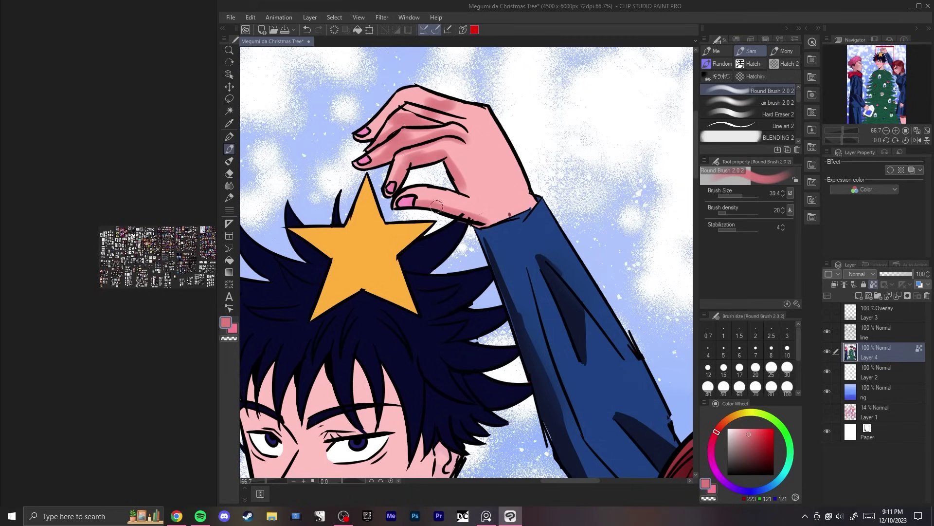
Step: Undo the latest shading strokes on the raised hand and try erasing on the line layer near the fingers
key(ctrl+z)
key(ctrl+z)
key(ctrl+z)
key(ctrl+z)
key(e)
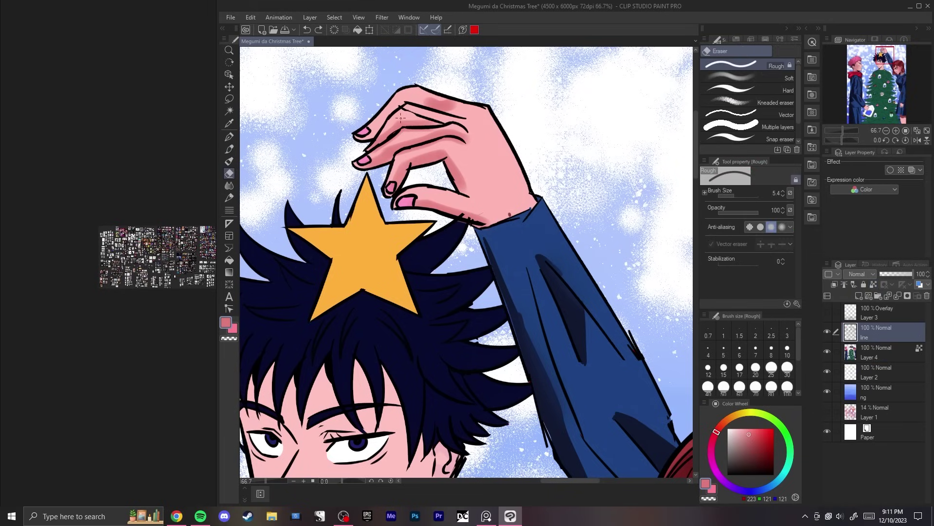
key(ctrl+z)
Step: Try brushing a sampled skin tone from the knuckles along the raised hand's upper finger
key(p)
key(b)
alt+click(458, 111)
mouse_move(459, 110)
mouse_down()
mouse_move(395, 105)
mouse_move(374, 128)
mouse_up()
alt+click(451, 114)
key(ctrl+z)
key(ctrl+z)
Step: Try shading the thumb base and wrist beside the sleeve cuff with sampled colours and a smaller brush
mouse_move(455, 199)
mouse_down()
mouse_move(479, 210)
mouse_move(453, 212)
mouse_move(522, 209)
mouse_move(497, 221)
mouse_up()
key(bracketright)
key(ctrl+z)
key(ctrl+z)
key(bracketleft)
key(bracketleft)
key(bracketleft)
alt+click(507, 205)
key(ctrl+z)
alt+click(522, 225)
key(ctrl+z)
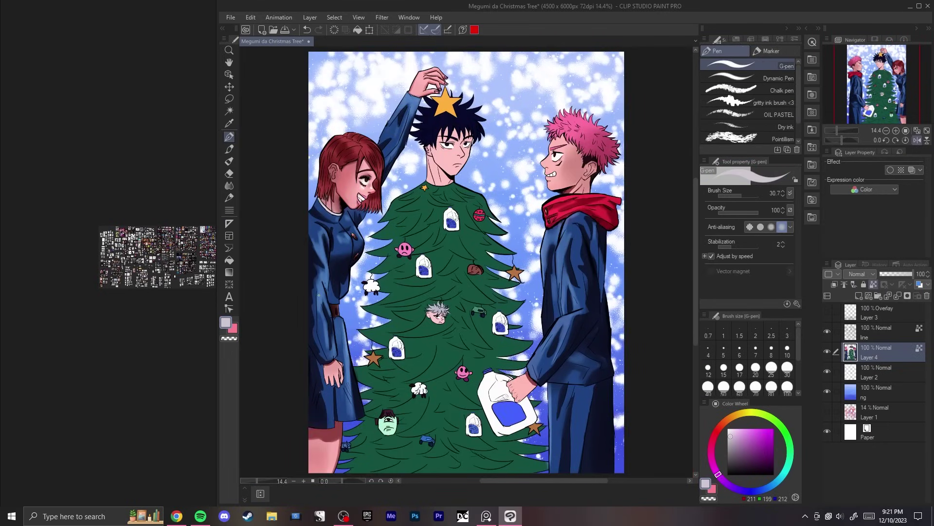
Step: Mirror the canvas to check the shaded figures, and examine the grey-haired head ornament and surrounding tree branches up close
key(h)
key(h)
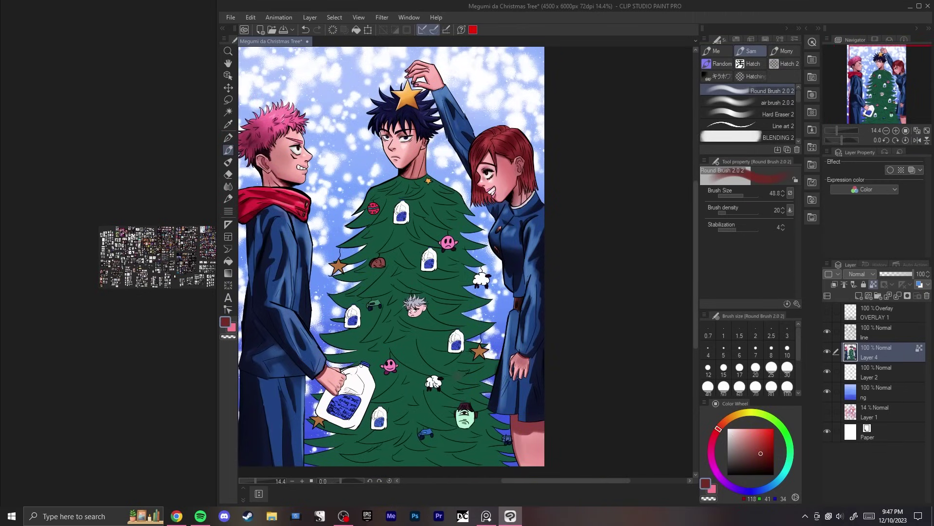
scroll(410, 298, up, 5)
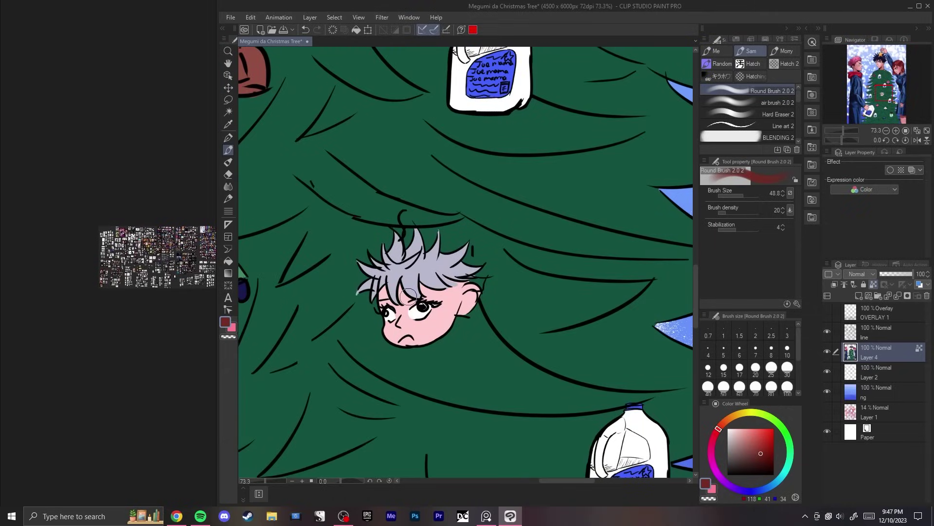
scroll(404, 298, down, 3)
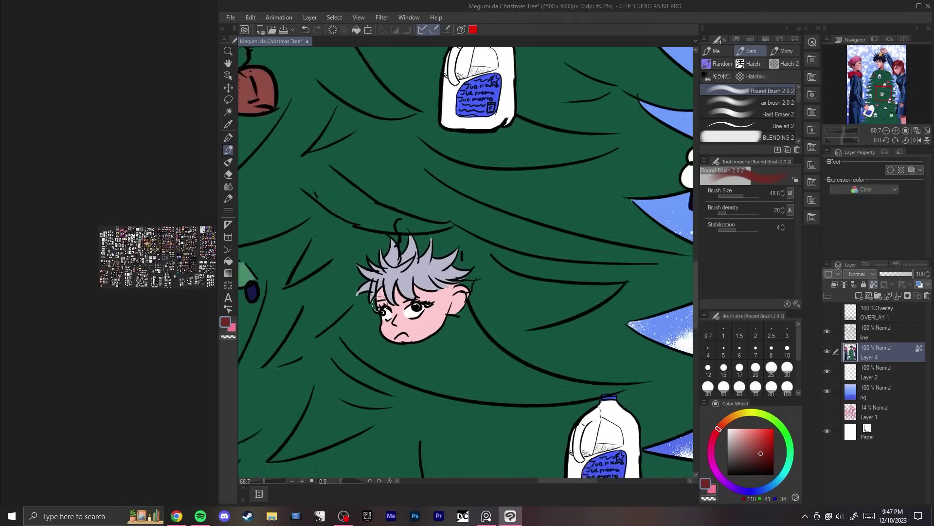
scroll(385, 292, down, 1)
key(ctrl+0)
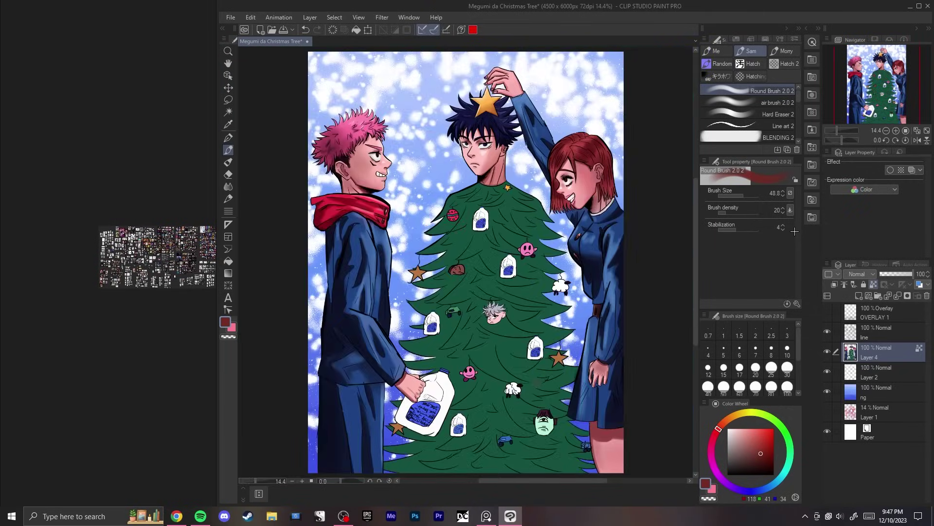
scroll(502, 309, up, 8)
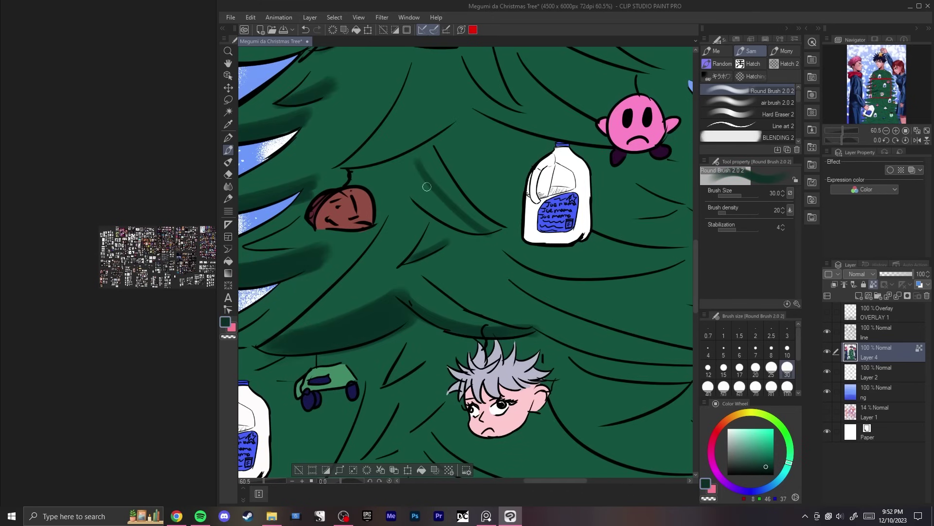
Step: Shade the branches between the brown ornament and the milk jug in dark green, and check the picture mirrored
mouse_move(412, 164)
mouse_down()
mouse_move(486, 230)
mouse_move(414, 207)
mouse_up()
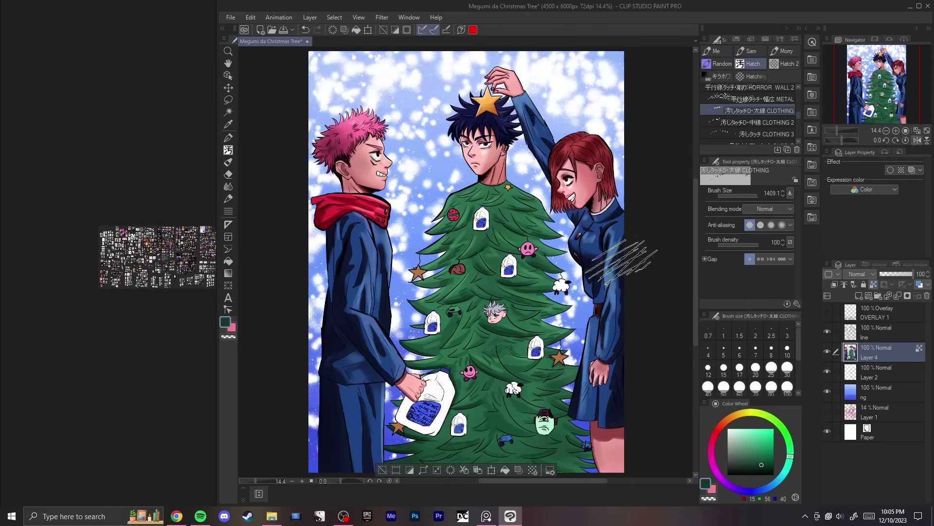
key(h)
key(h)
scroll(618, 259, up, 7)
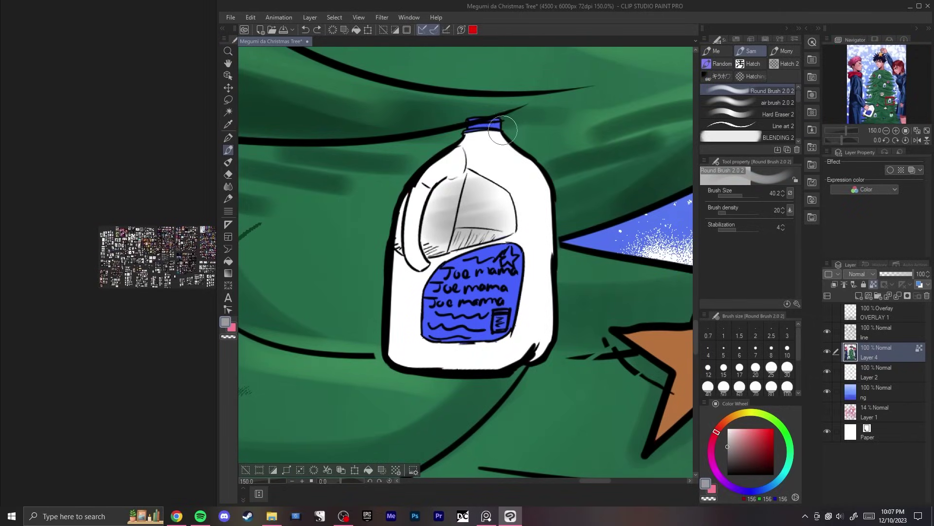
Step: Try out grey shading and white highlight strokes along the shoulder and outer side of the milk jug ornament beside the star
key(ctrl+z)
mouse_move(525, 164)
mouse_down()
mouse_move(551, 273)
mouse_move(544, 283)
mouse_up()
key(ctrl+z)
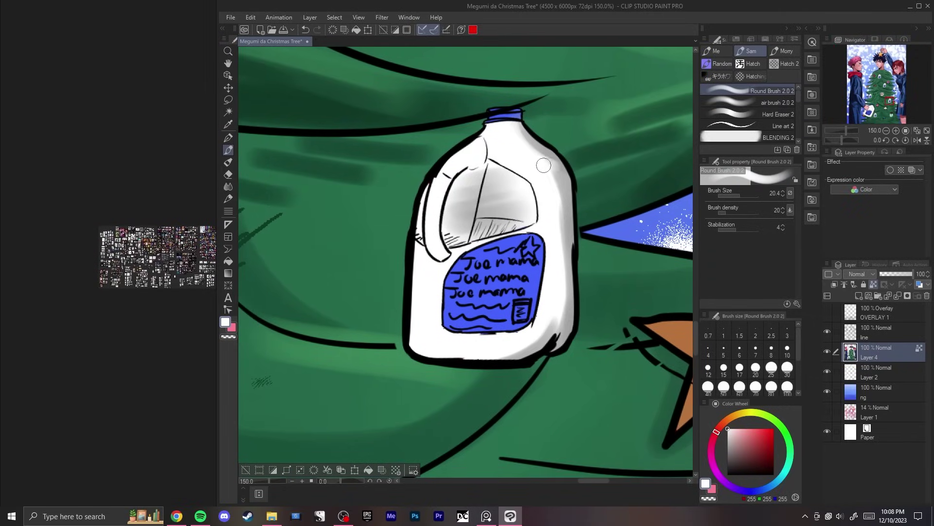
key(ctrl+z)
drag(508, 120, 554, 170)
key(ctrl+z)
Step: Sample a grey and shade the outer side of the lowest small milk jug ornament near the blue car
key(ctrl+0)
drag(497, 435, 476, 241)
scroll(476, 241, up, 4)
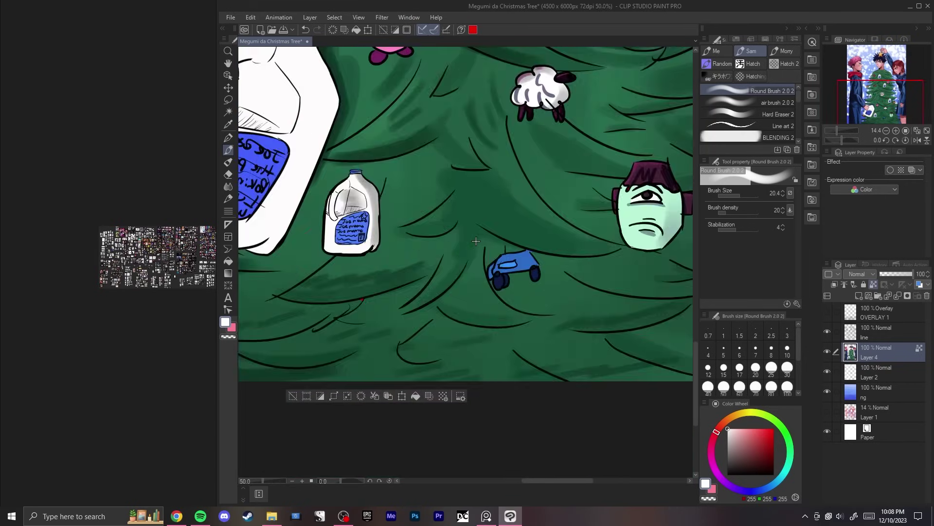
drag(381, 212, 464, 261)
scroll(464, 261, up, 2)
alt+click(450, 219)
drag(453, 212, 456, 311)
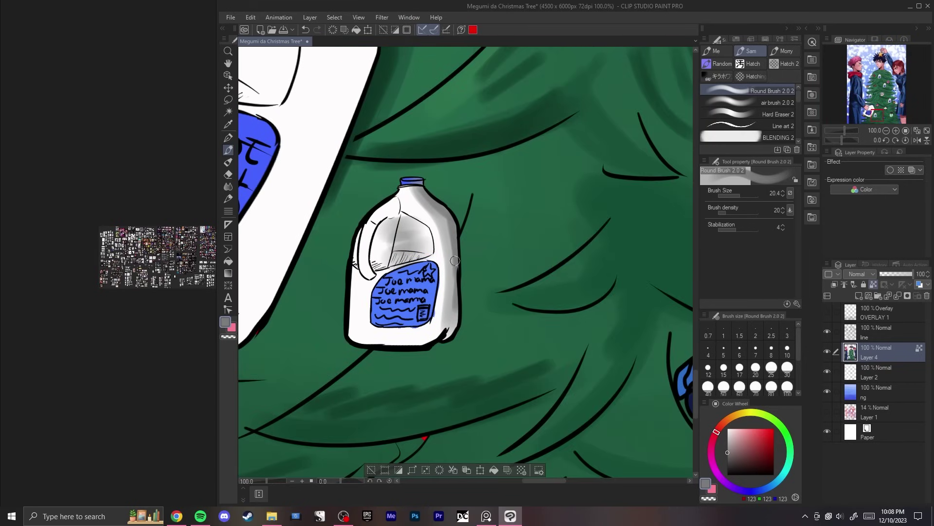
Step: Try more grey strokes down the outer edge and across the base of the lowest small milk jug, and sample its upper shading
drag(455, 261, 450, 330)
key(ctrl+z)
key(ctrl+z)
mouse_move(456, 274)
mouse_down()
mouse_move(450, 347)
mouse_move(465, 303)
mouse_move(446, 346)
mouse_move(432, 341)
mouse_move(446, 325)
mouse_move(437, 330)
mouse_move(440, 318)
mouse_move(392, 336)
mouse_up()
key(ctrl+z)
alt+click(422, 241)
key(ctrl+0)
mouse_move(497, 402)
mouse_down()
mouse_move(506, 333)
mouse_move(491, 343)
mouse_up()
key(p)
alt+click(526, 185)
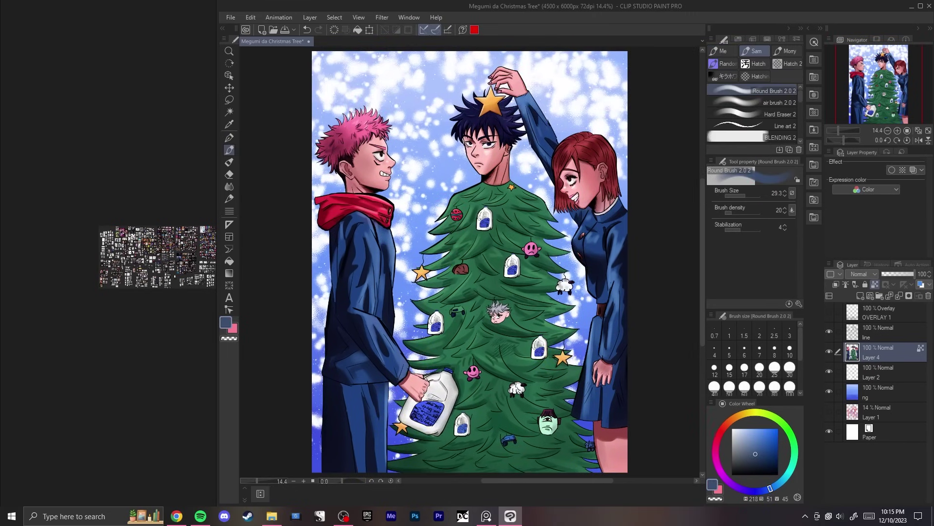
Step: Add a new layer directly above the line layer for details on the red-haired girl
drag(514, 198, 405, 270)
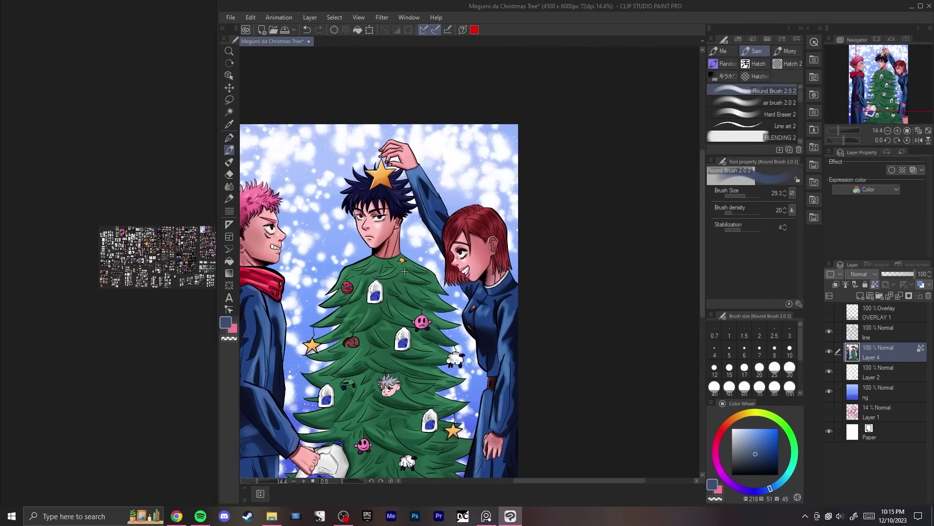
scroll(405, 271, up, 6)
drag(541, 204, 405, 274)
click(876, 332)
click(860, 295)
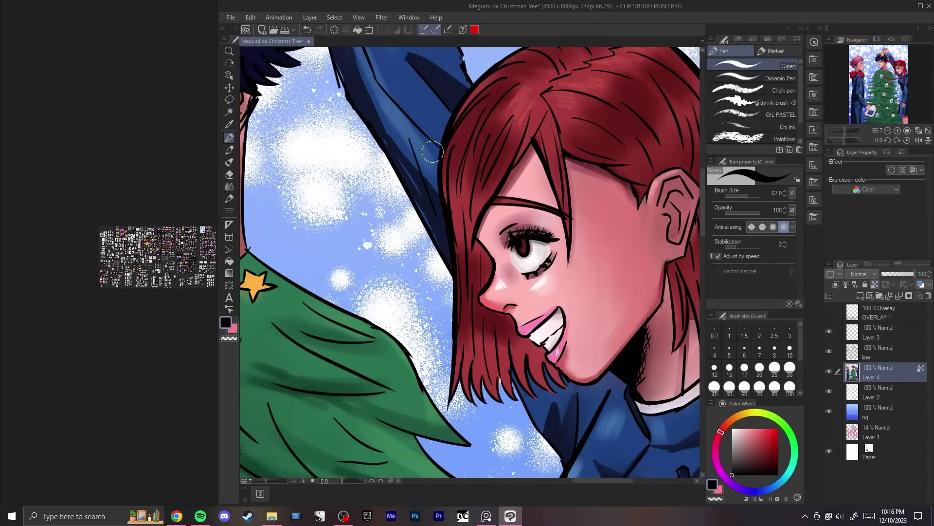
Step: Try inking the front edge of the girl's red hair beside the raised sleeve with a smaller black G-pen
key([)
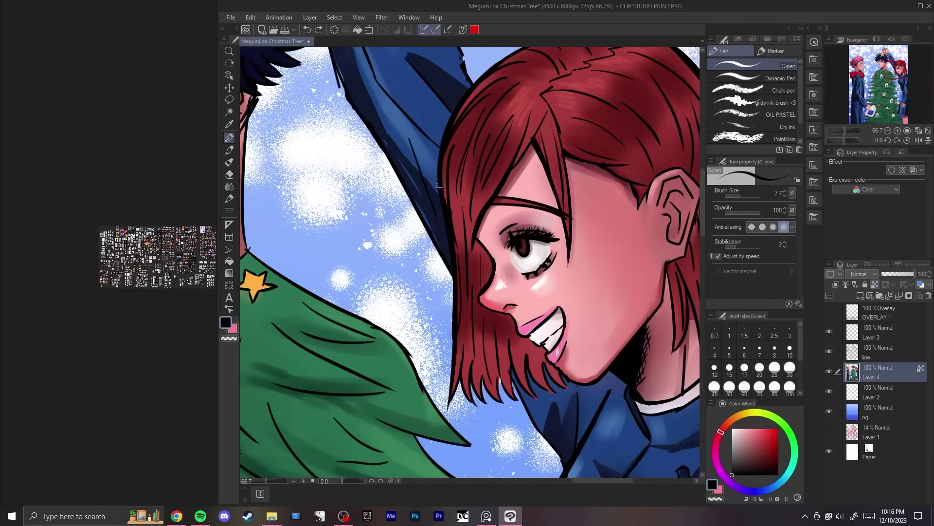
key(])
mouse_move(434, 148)
mouse_down()
mouse_move(444, 271)
mouse_move(444, 262)
mouse_up()
key(ctrl+z)
Step: Rename the new layer as SAUCE and draw a light red strand along the girl's front hair edge with the Dynamic Pen
double_click(878, 336)
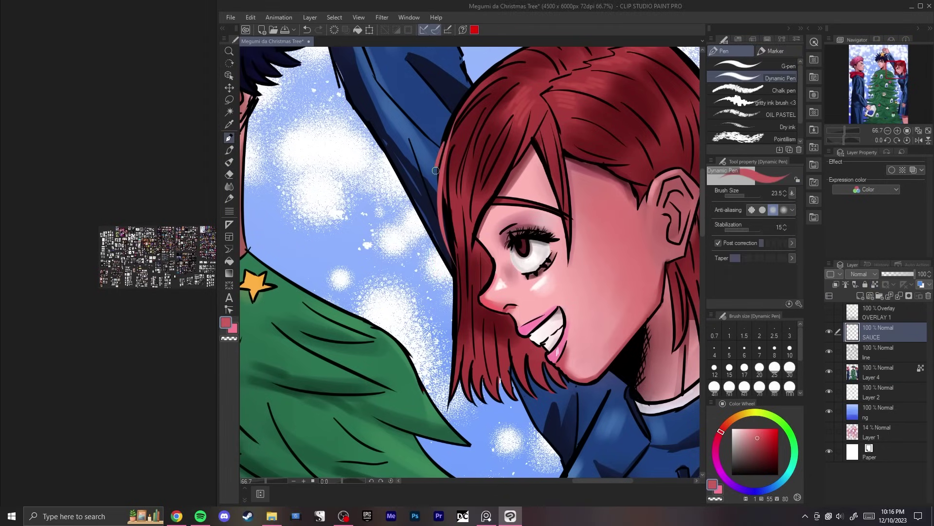
drag(449, 292, 440, 146)
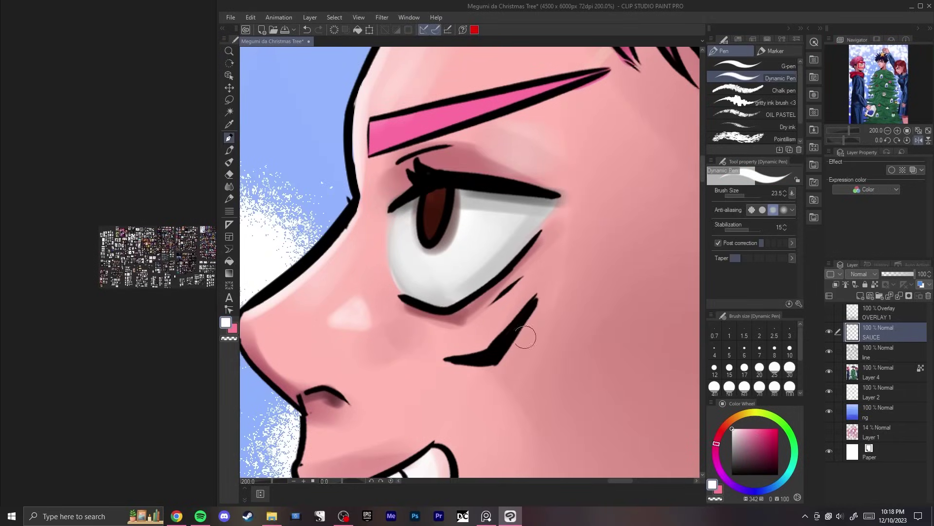
Step: Paint white highlights on the pink-haired boy's iris on the SAUCE layer with the G-pen
key(comma)
mouse_move(392, 232)
mouse_down()
mouse_move(413, 236)
mouse_move(421, 219)
mouse_move(398, 230)
mouse_move(411, 243)
mouse_move(393, 234)
mouse_up()
key(ctrl+z)
key(ctrl+z)
drag(454, 197, 449, 207)
click(440, 229)
key(ctrl+z)
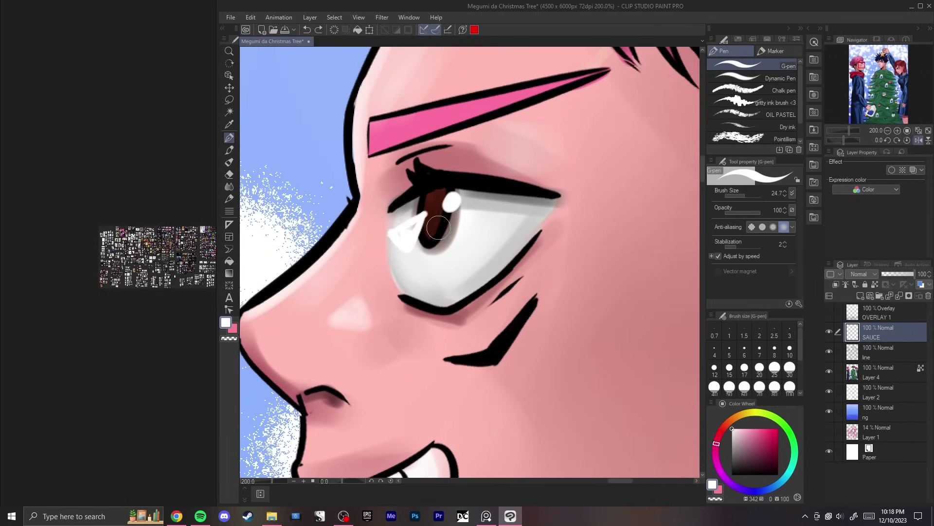
click(439, 229)
key(ctrl+0)
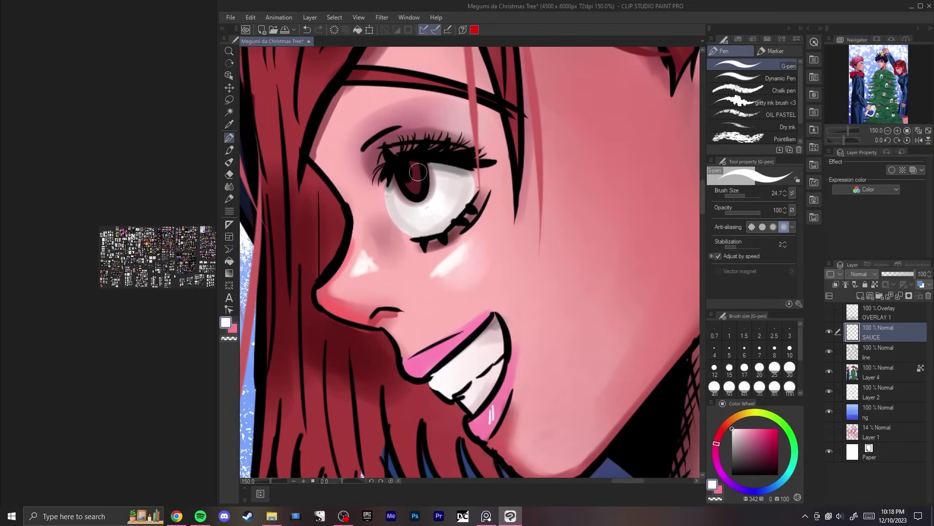
Step: Place white highlights on the red-haired girl's iris with the G-pen, redoing strokes until they fit
key(ctrl+z)
mouse_move(416, 187)
mouse_down()
mouse_move(406, 194)
mouse_move(418, 204)
mouse_move(416, 186)
mouse_up()
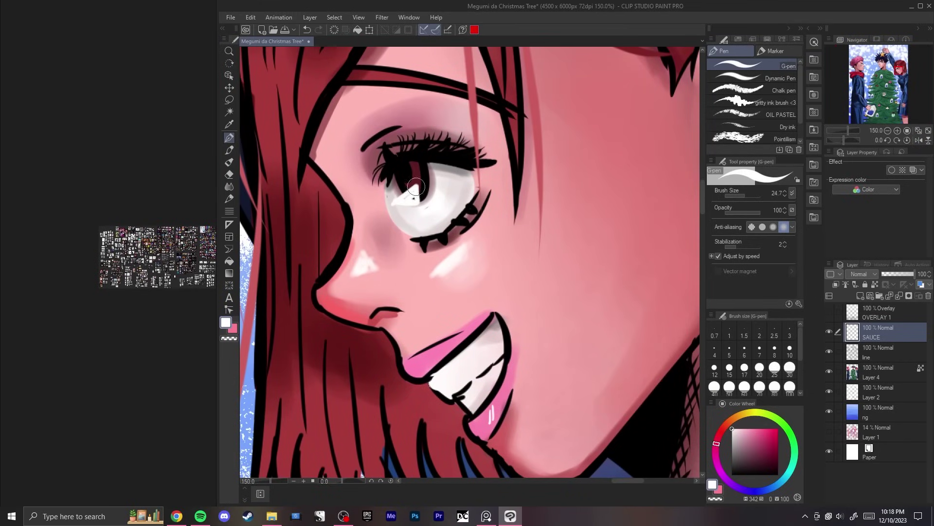
key(ctrl+z)
click(427, 170)
key(ctrl+z)
drag(430, 167, 426, 186)
key(ctrl+z)
click(426, 184)
key(ctrl+0)
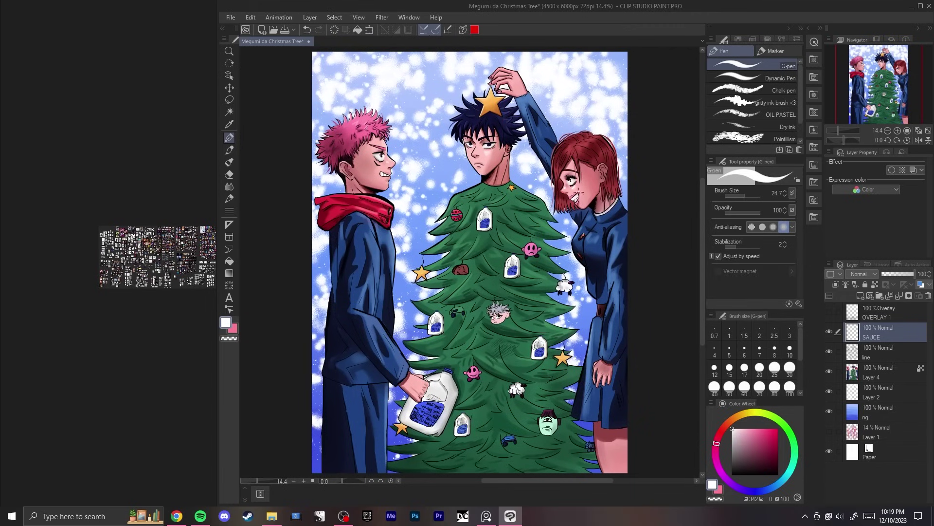
Step: Mirror the canvas back and forth to check the balance of the whole composition
drag(620, 193, 498, 191)
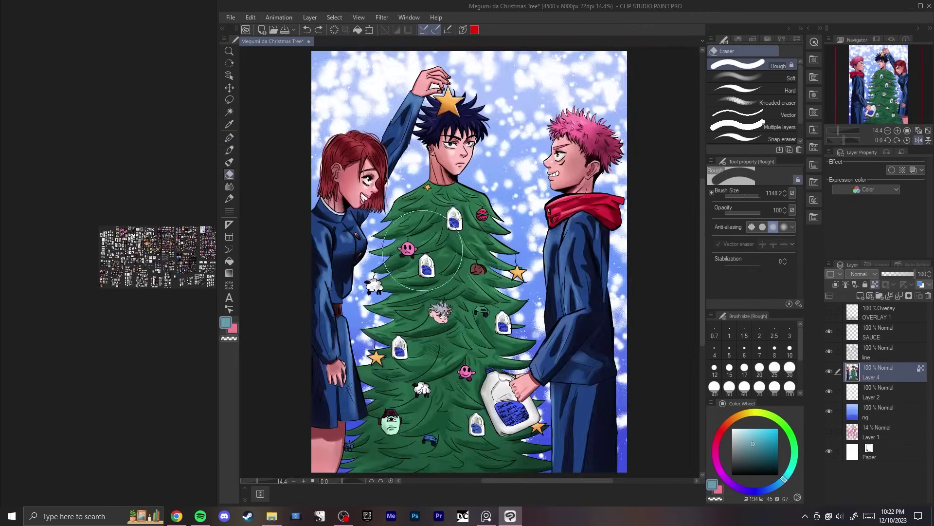
key(h)
key(h)
key(h)
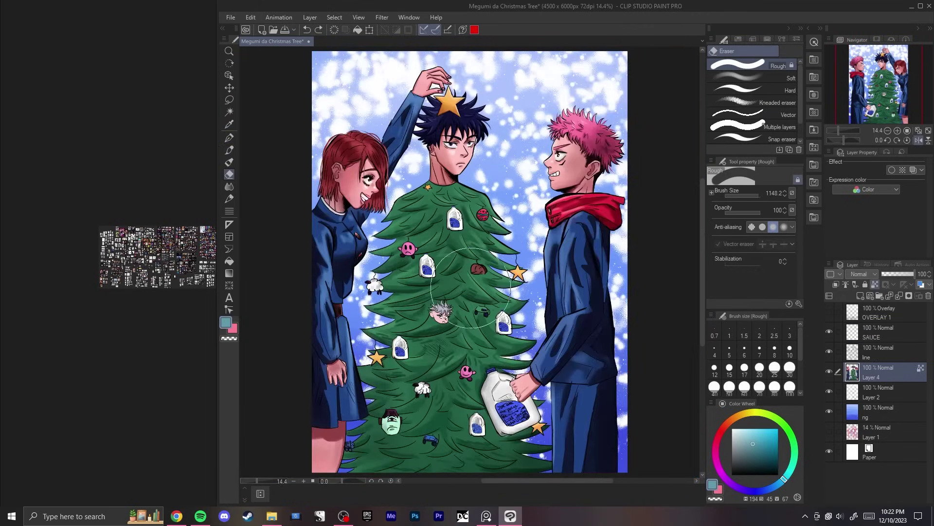
key(h)
scroll(465, 266, down, 2)
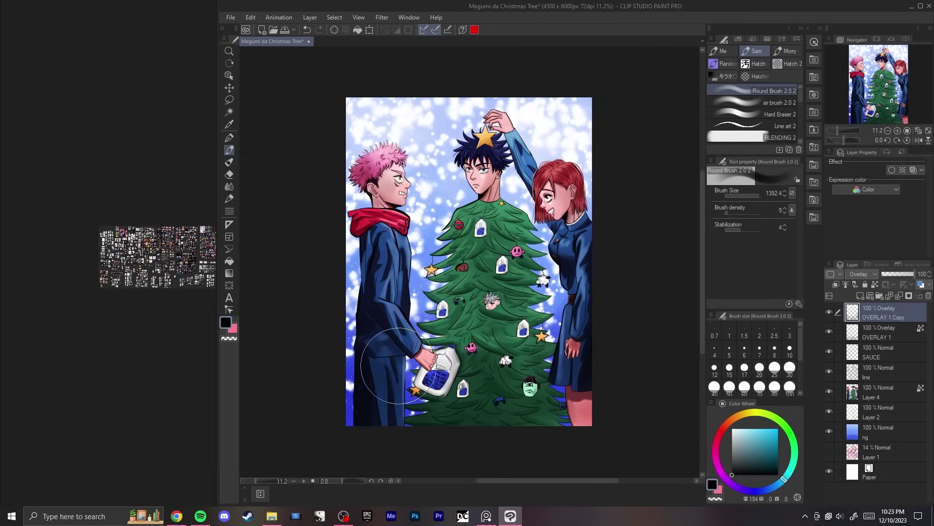
key(p)
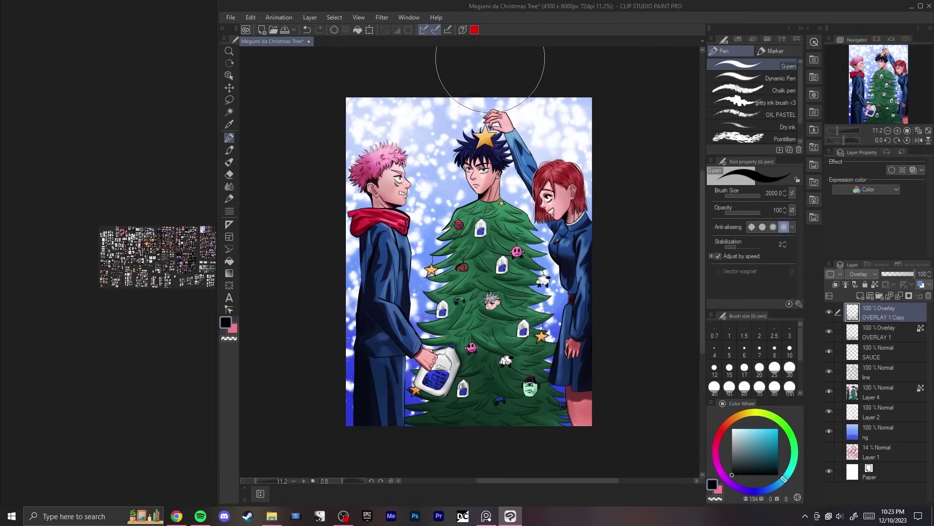